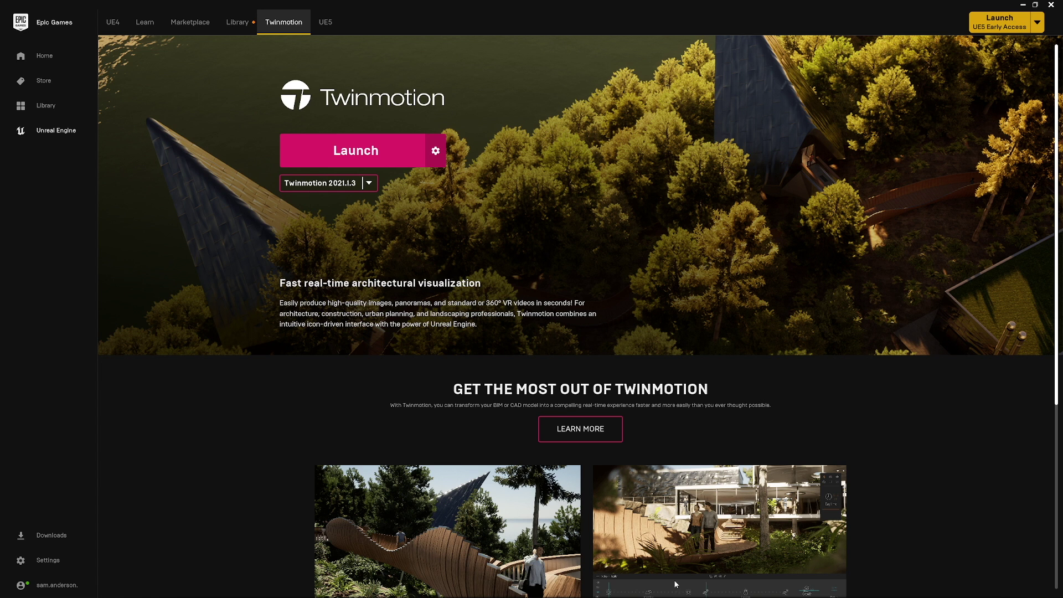
- Launch Twinmotion 2021.1.3 and show the navigation help in the viewport
click(372, 150)
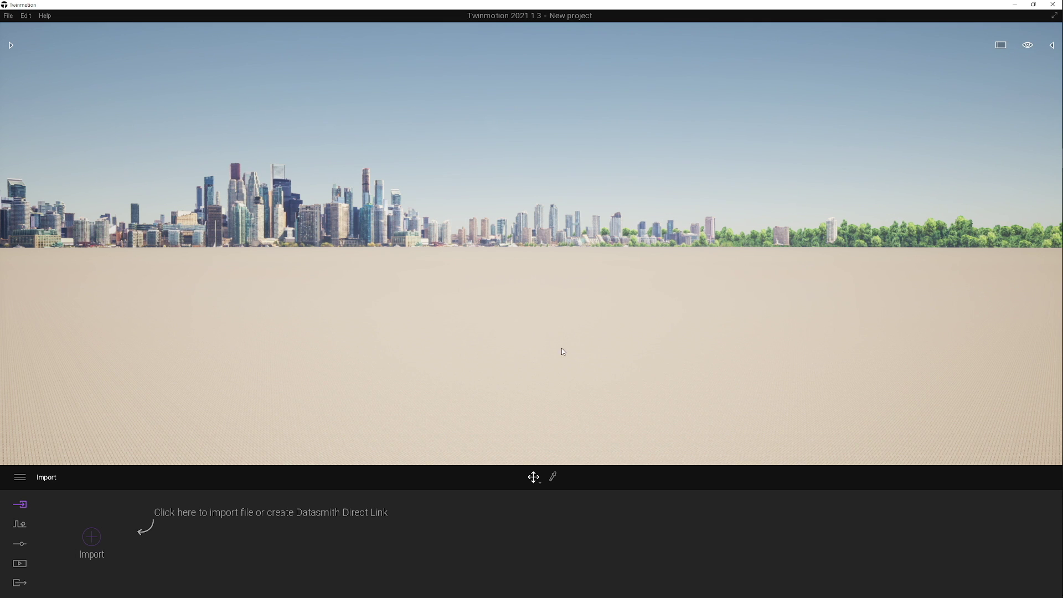
click(1030, 46)
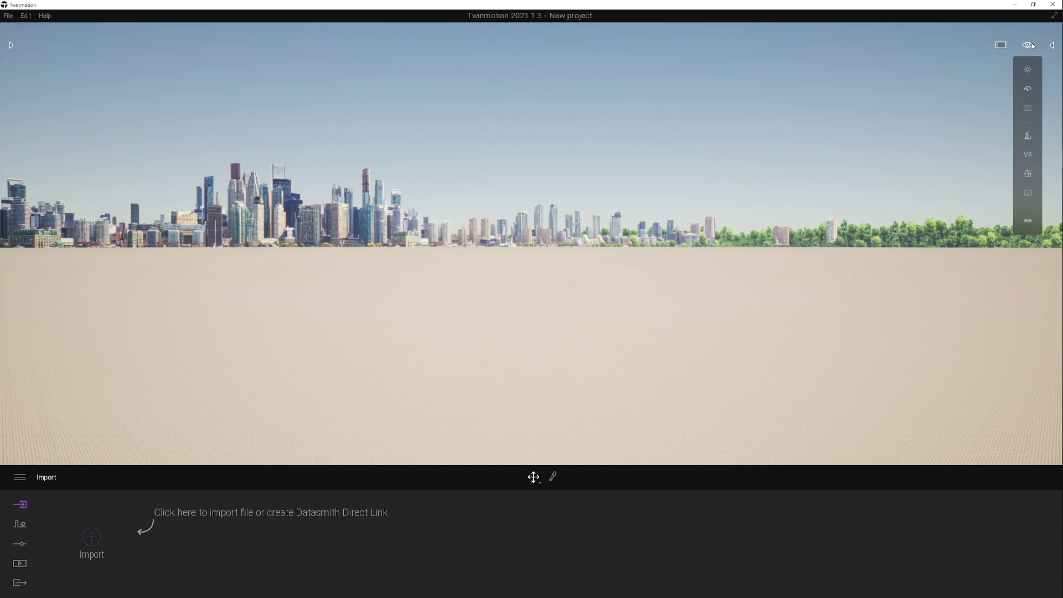
click(1029, 223)
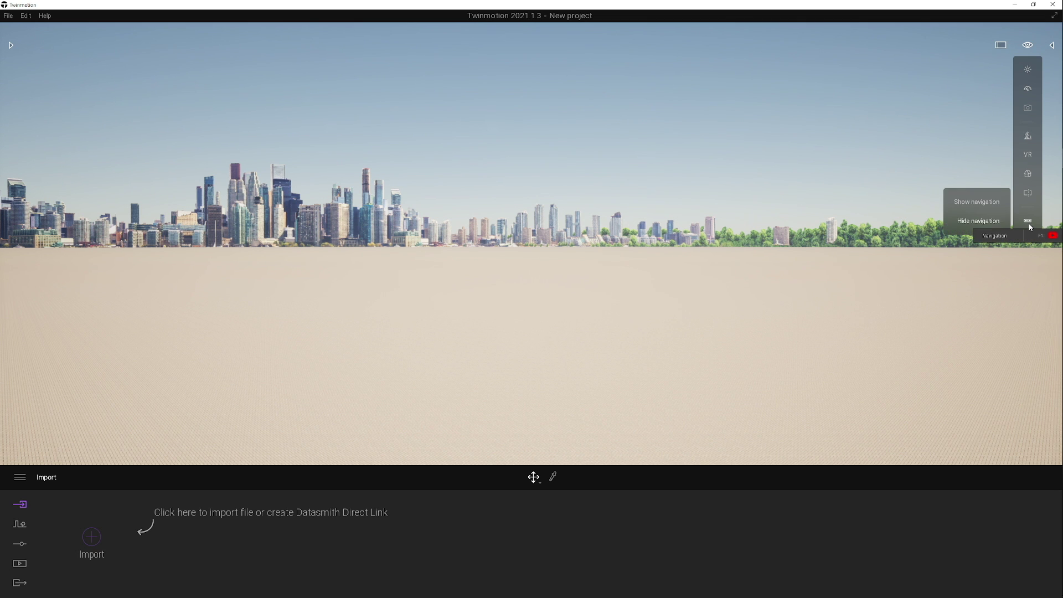
click(977, 203)
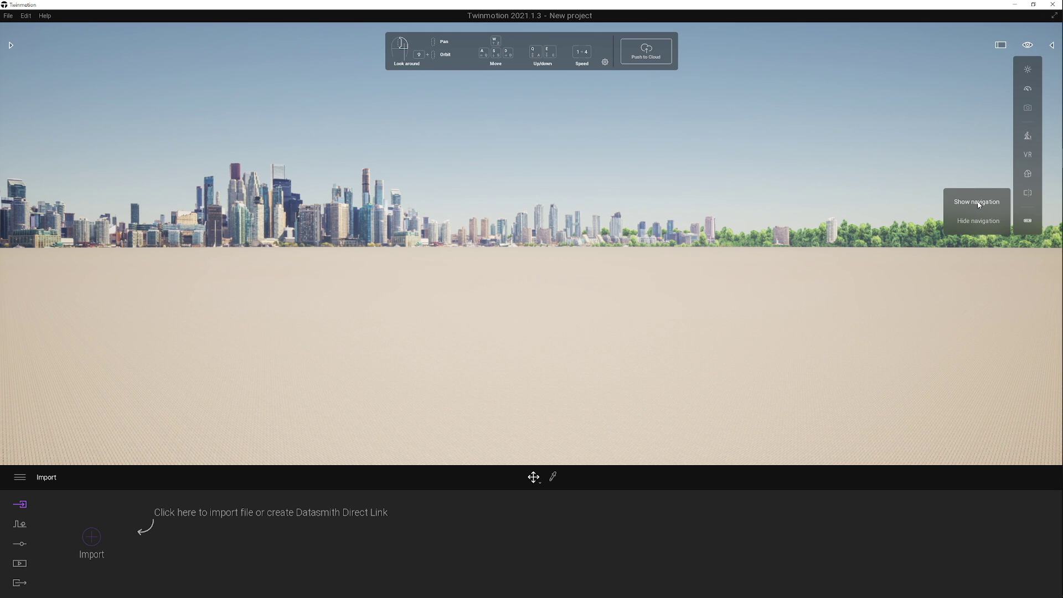
- Look around the empty scene, check the available keyboard/mouse navigation presets, and hide the navigation help
mouse_move(499, 266)
right_down()
mouse_move(535, 258)
mouse_move(555, 289)
mouse_move(474, 254)
mouse_move(491, 254)
right_up()
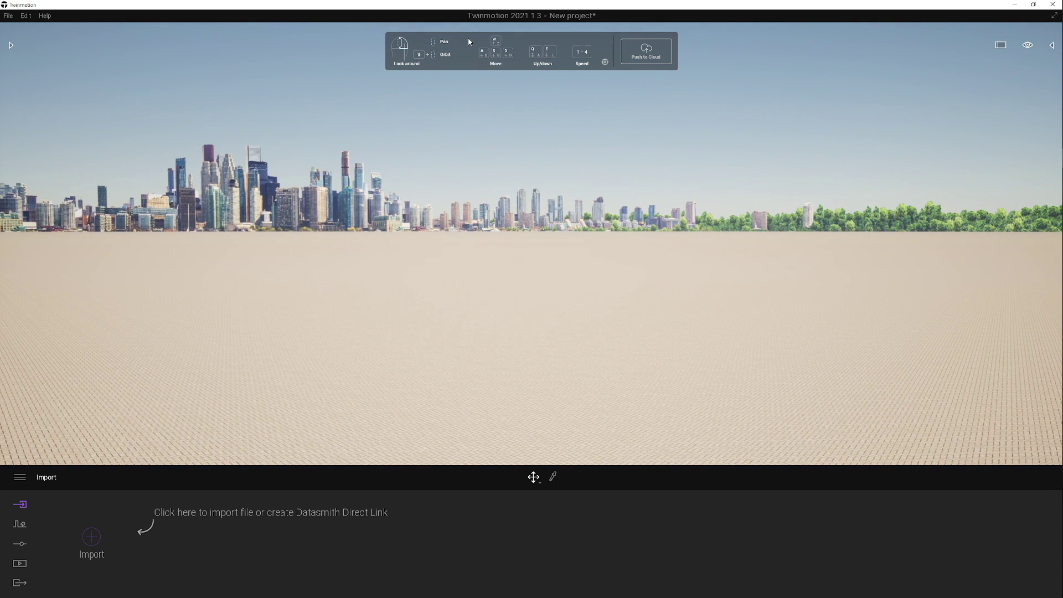
click(605, 63)
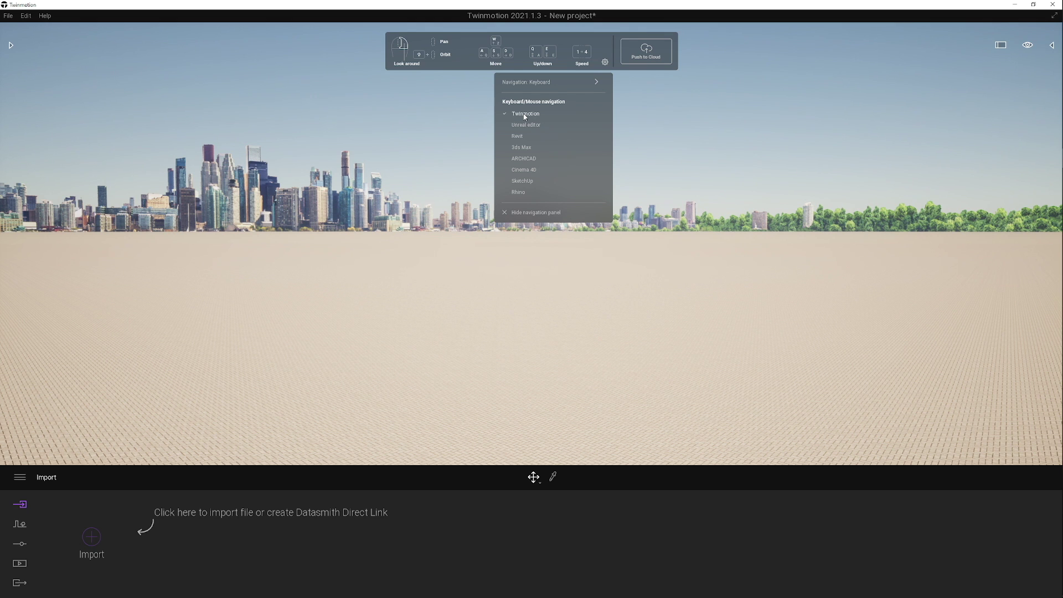
click(520, 214)
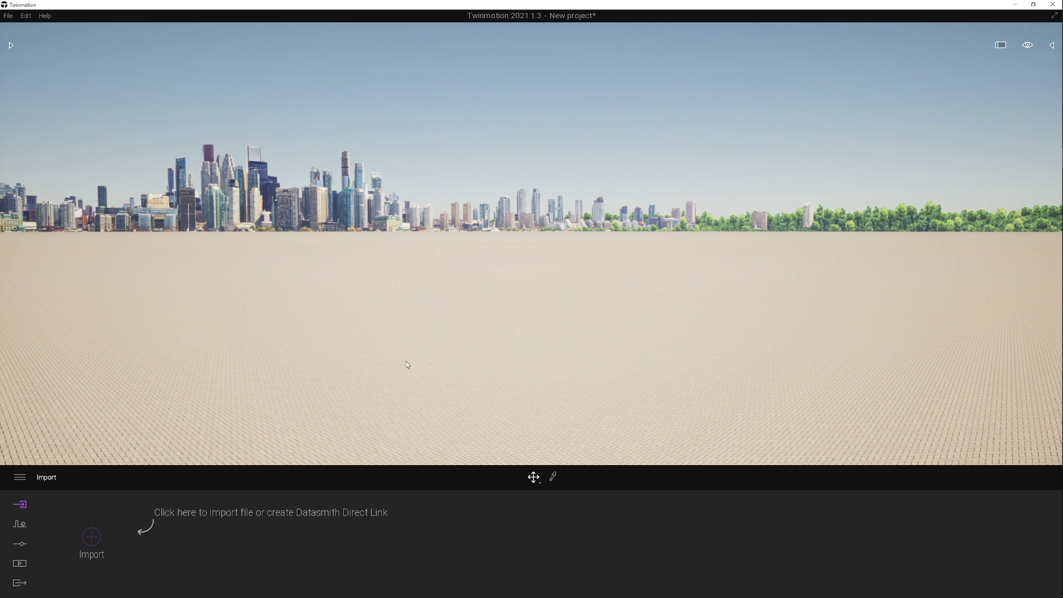
- Start a geometry import and choose Context_01.FBX from the Desktop as the source file
click(87, 542)
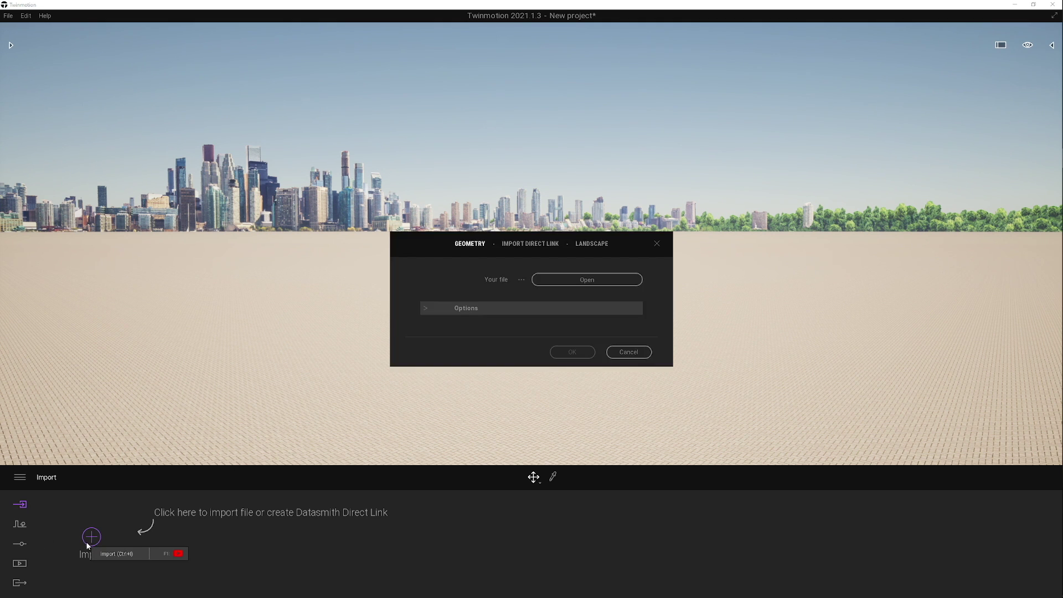
click(574, 280)
click(38, 71)
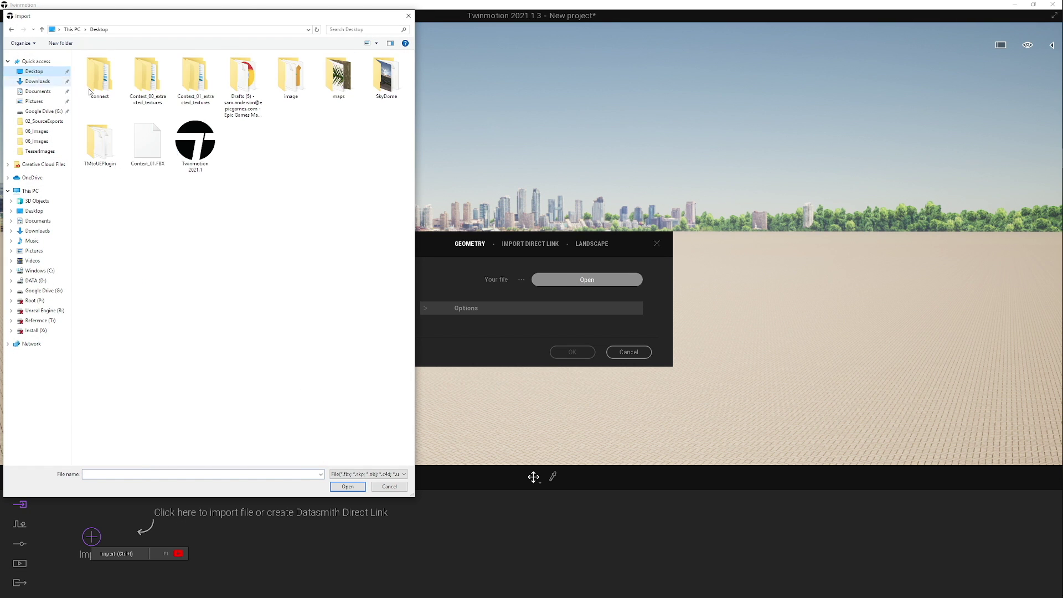
double_click(147, 143)
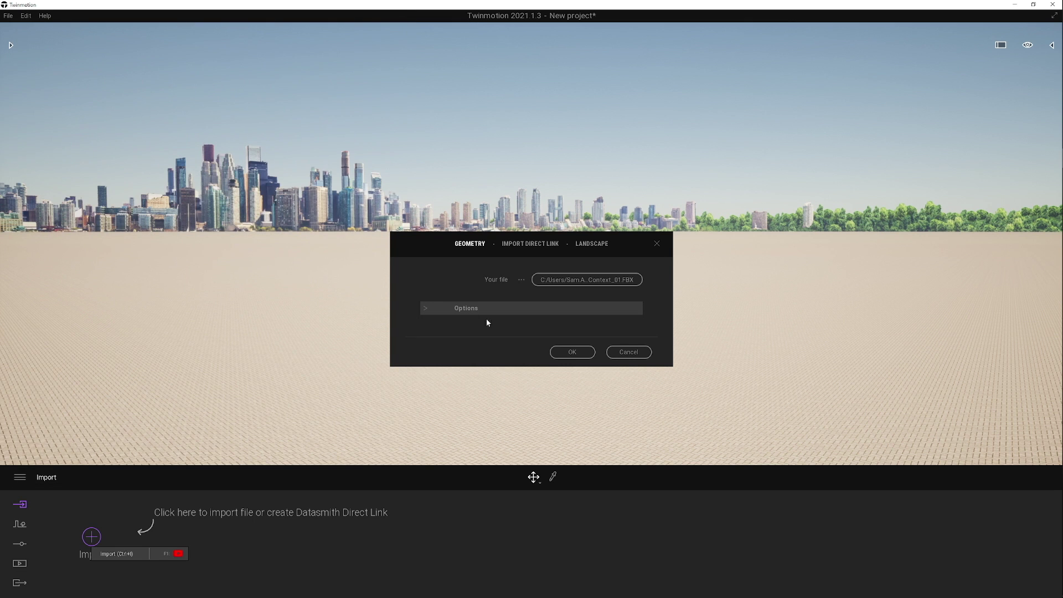
- Import the FBX with Collapse by material, Z up and automatic unit conversion, resolving the material conflict with the scene material
click(426, 310)
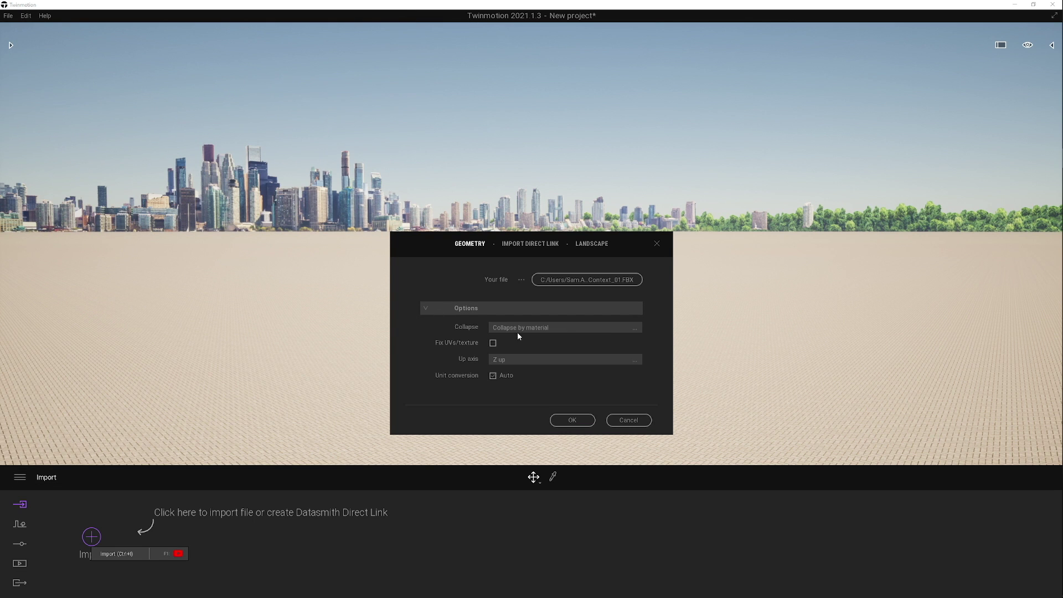
click(570, 325)
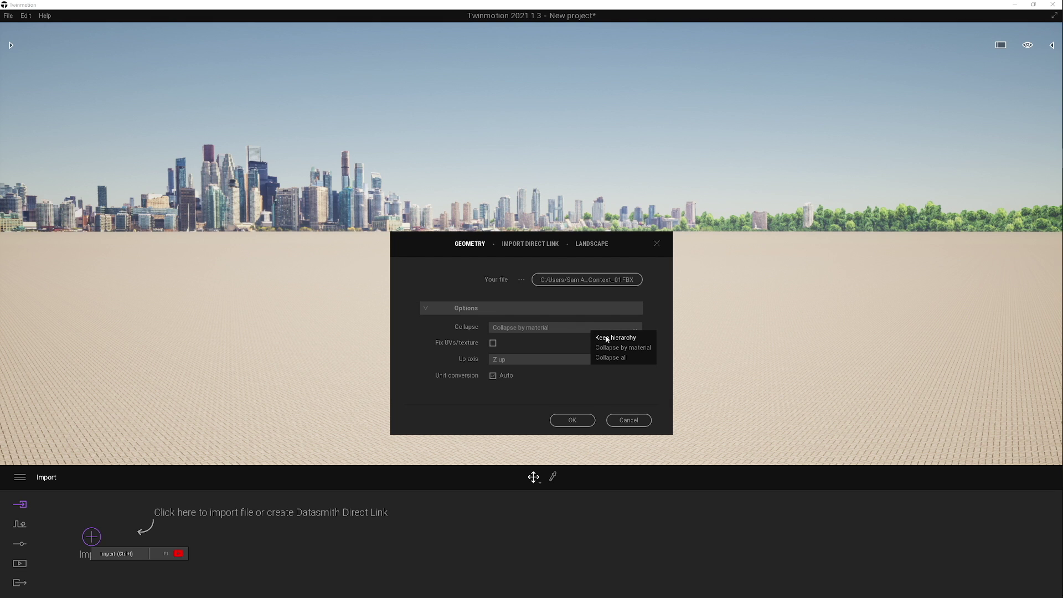
click(426, 365)
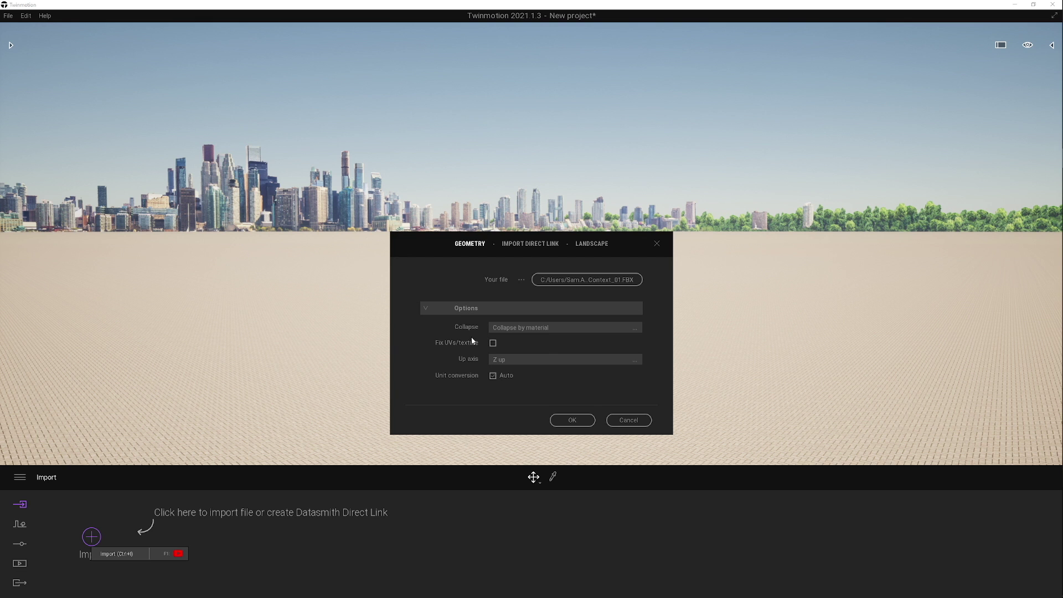
click(572, 421)
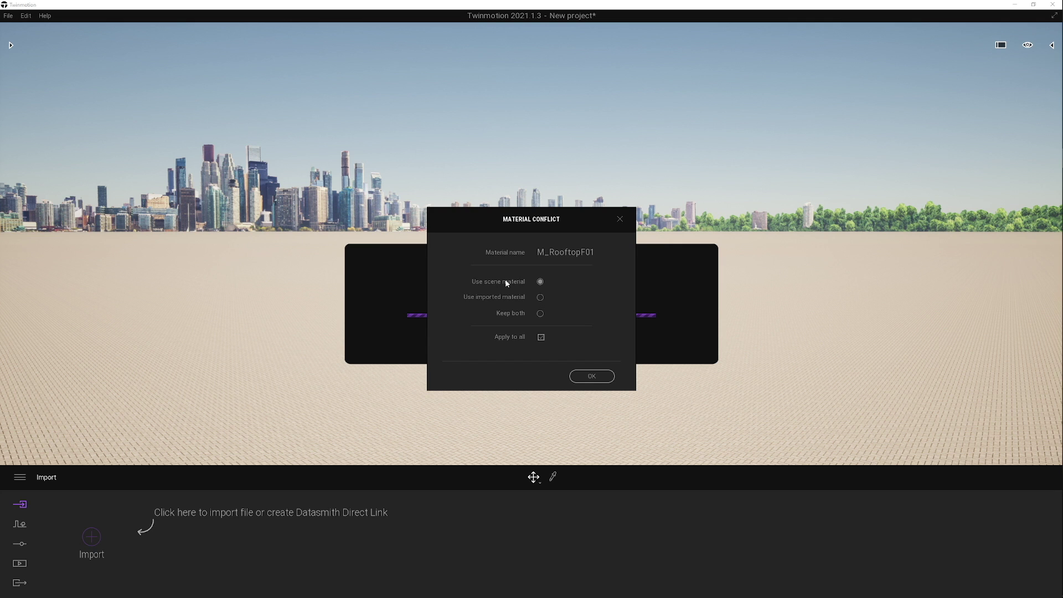
click(593, 379)
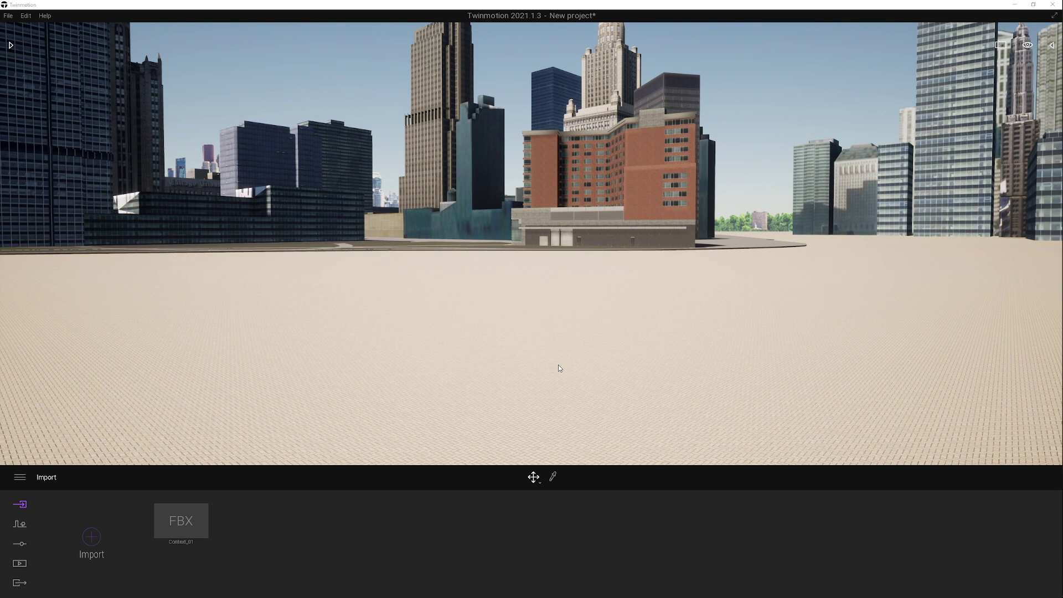
- Examine the imported city context, ending above the park lawns and footpaths beside the red brick building
right_drag(498, 336, 771, 328)
right_drag(486, 327, 691, 324)
drag(487, 314, 377, 315)
right_drag(559, 292, 365, 327)
right_drag(619, 290, 537, 296)
right_drag(596, 227, 402, 225)
right_drag(649, 226, 421, 226)
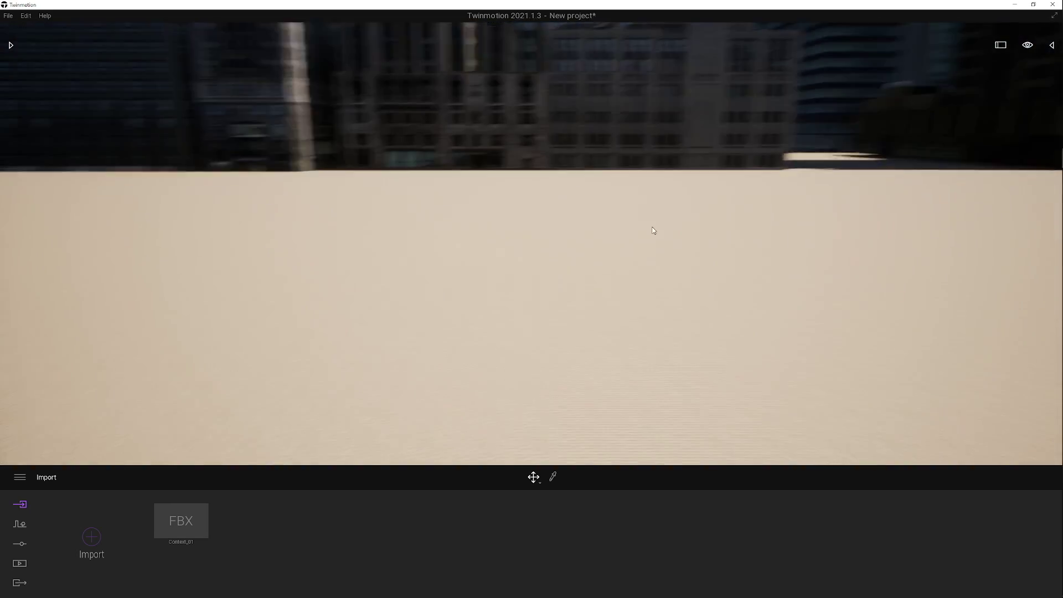
right_drag(716, 211, 485, 211)
drag(856, 160, 866, 166)
right_drag(864, 165, 656, 165)
middle_drag(614, 130, 643, 192)
right_drag(644, 192, 554, 193)
middle_drag(705, 282, 671, 215)
drag(670, 214, 467, 212)
middle_drag(467, 212, 604, 191)
right_drag(456, 214, 614, 206)
middle_drag(499, 221, 631, 194)
right_drag(487, 213, 565, 213)
right_drag(394, 198, 449, 181)
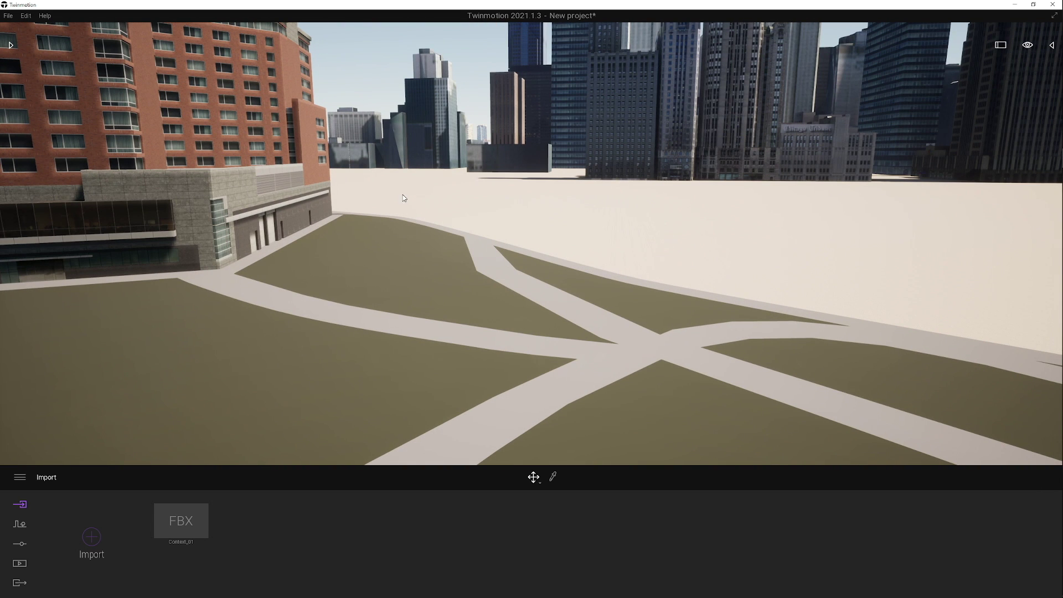
- Examine the objects inside Context_01.FBX in the scene graph, then collapse the folder again
click(1054, 45)
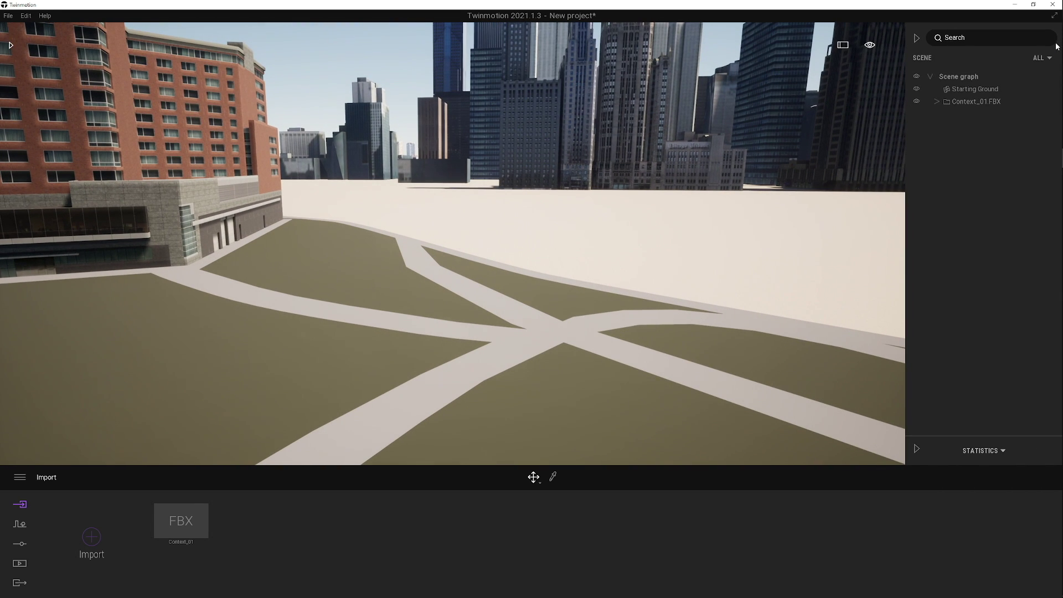
click(958, 105)
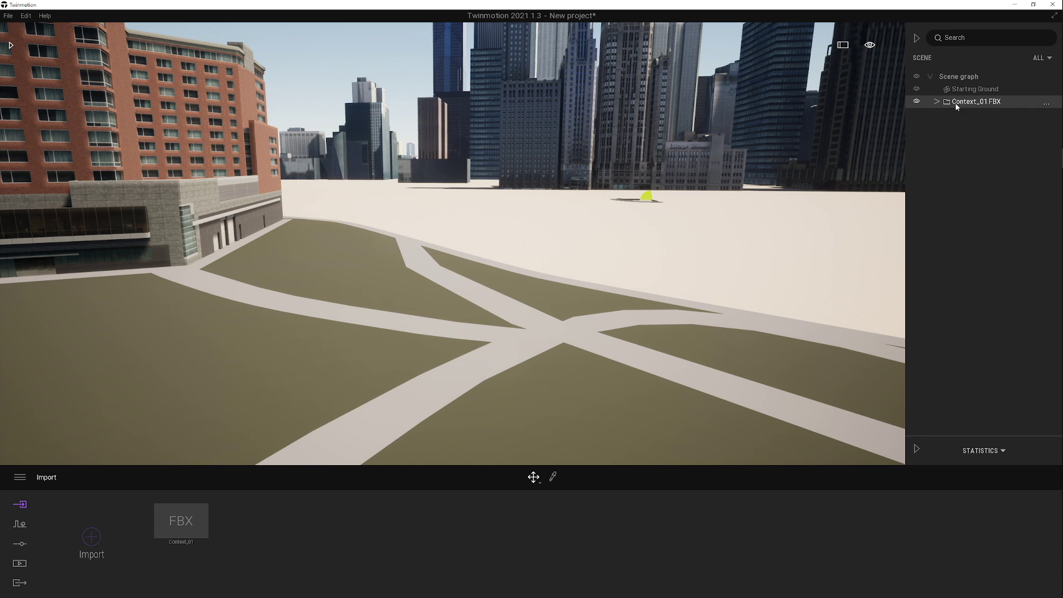
click(937, 102)
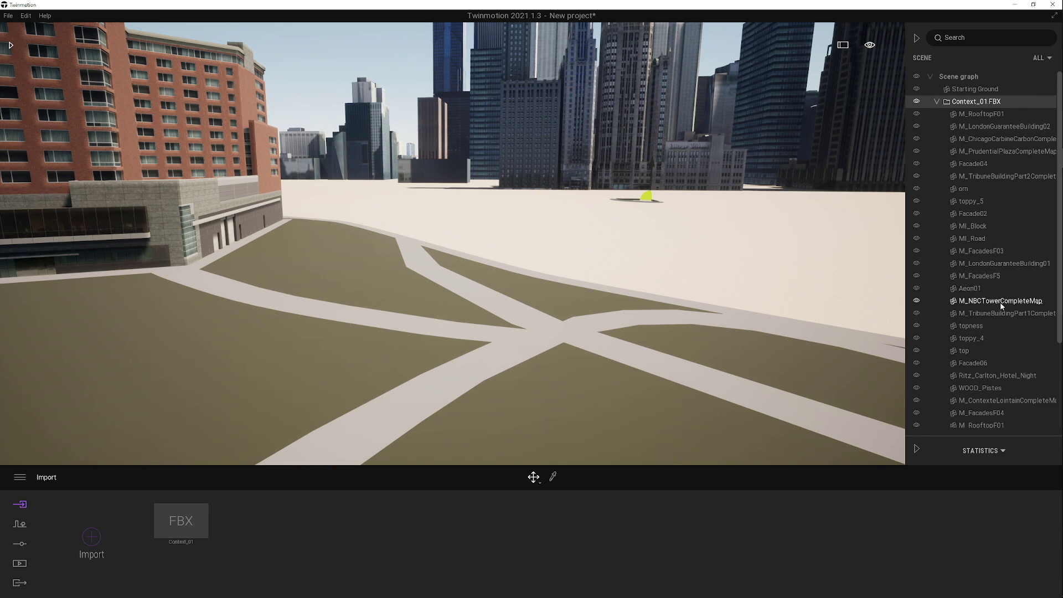
scroll(1002, 343, down, 3)
scroll(1003, 360, up, 3)
click(937, 102)
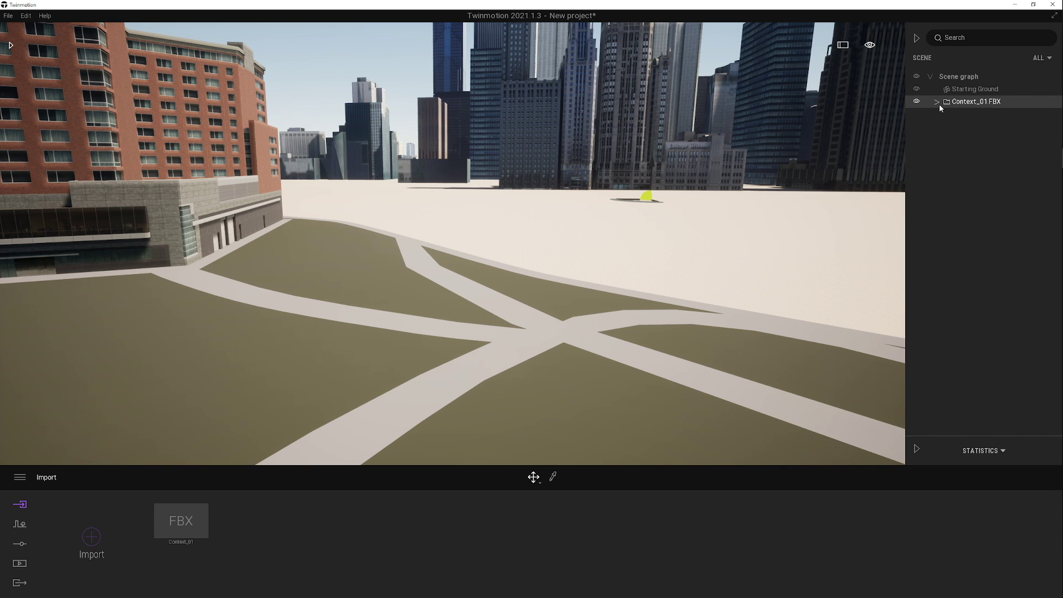
- Show the asset library, look into its Objects category, and return to the main categories
click(11, 46)
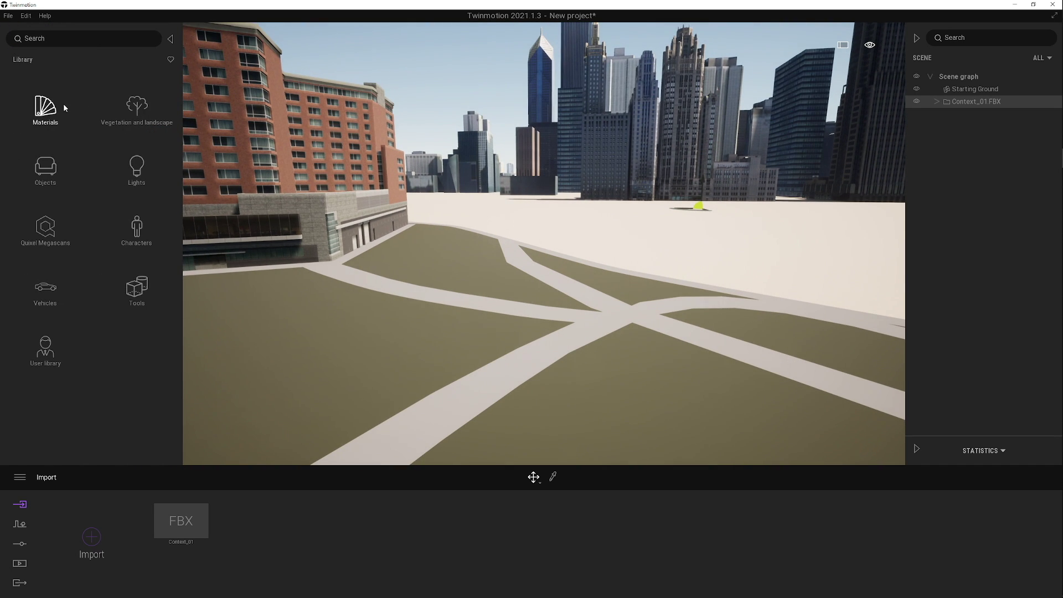
click(54, 187)
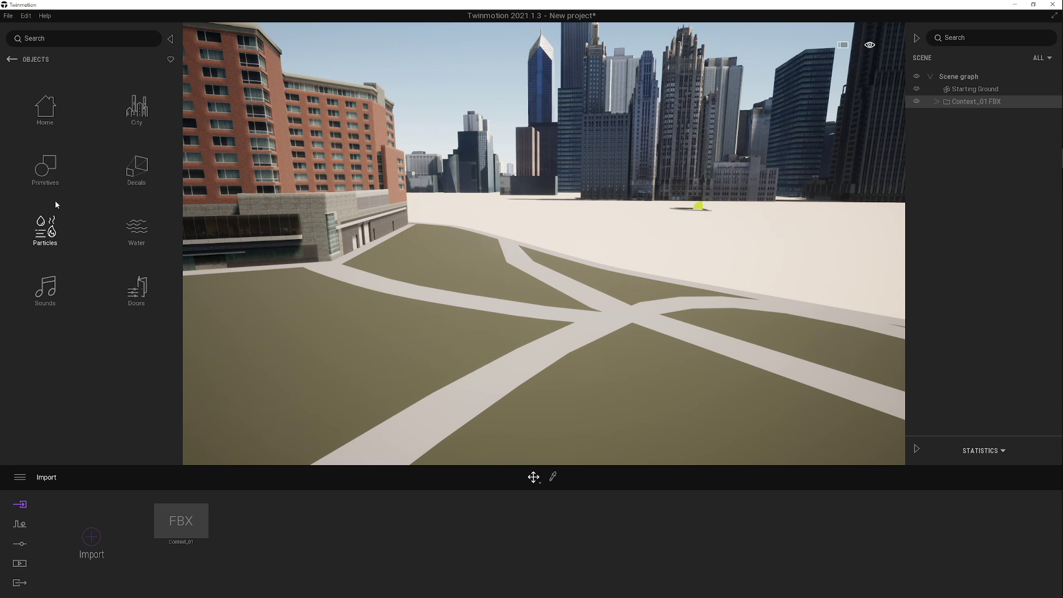
click(11, 61)
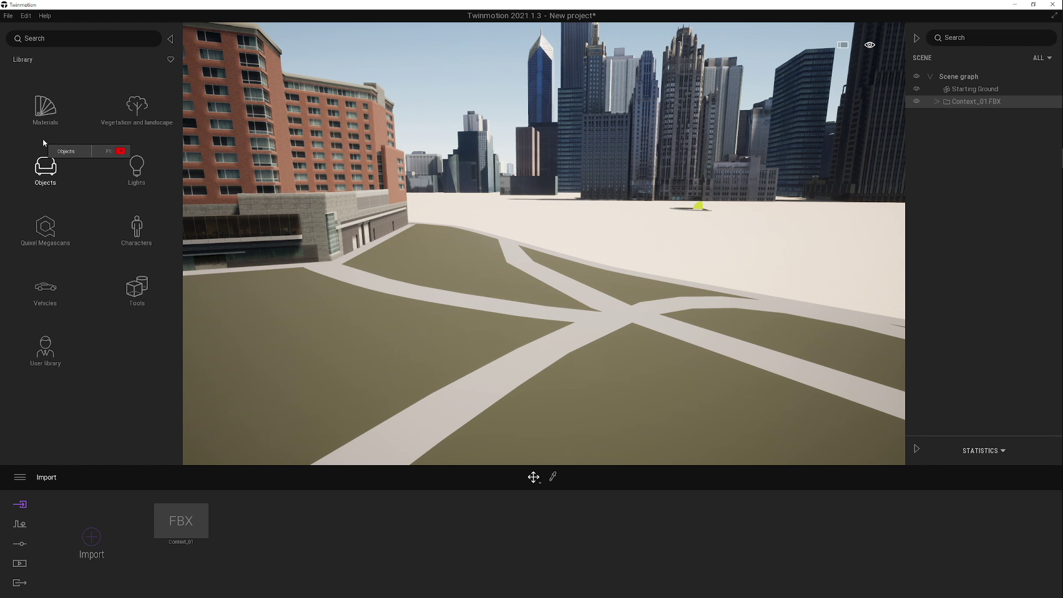
- Pick the park lawn's material in the viewport to show its properties
middle_drag(461, 222, 571, 160)
middle_drag(492, 212, 501, 206)
right_drag(481, 210, 587, 215)
middle_drag(481, 209, 570, 204)
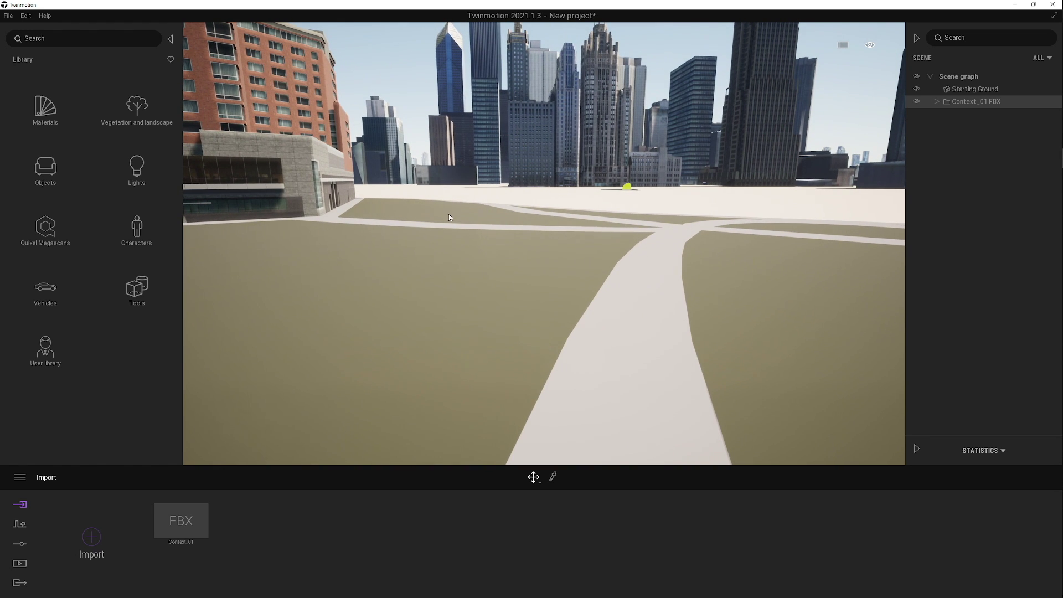
click(552, 478)
click(414, 255)
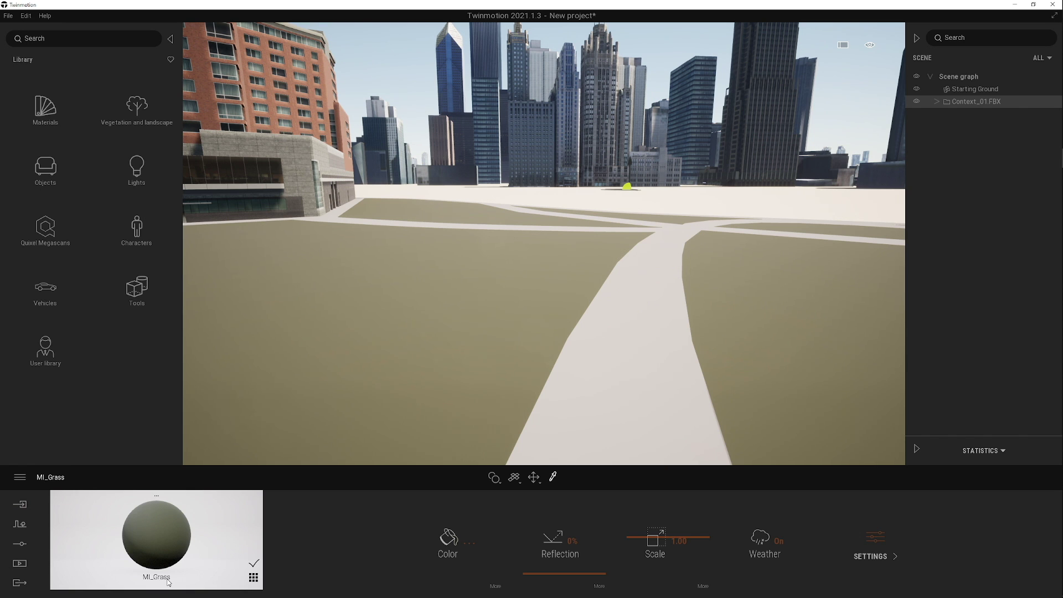
- Create a new material among the scene materials and rename it Grass
click(253, 578)
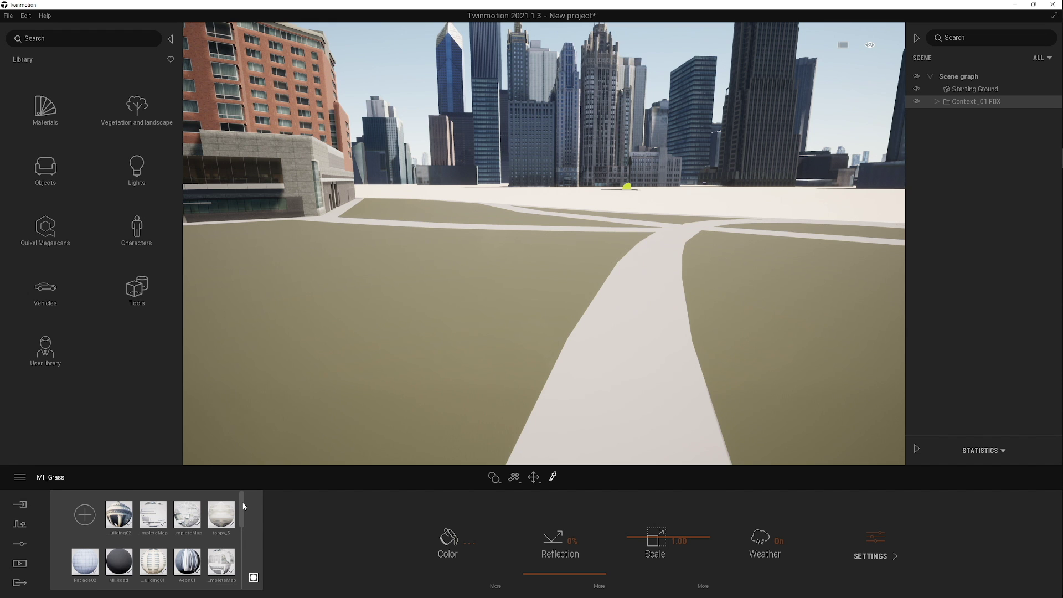
mouse_move(244, 506)
mouse_down()
mouse_move(248, 570)
mouse_move(240, 499)
mouse_up()
click(85, 515)
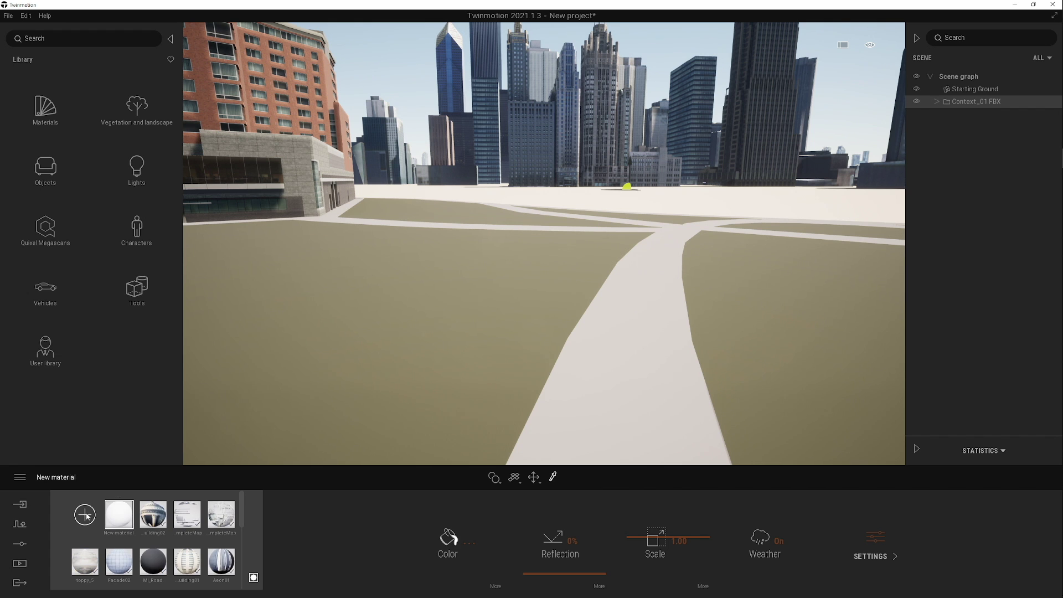
right_click(119, 500)
click(118, 467)
text(Grass)
key(Return)
- Examine the Grass material's additional color options and its advanced settings
click(497, 587)
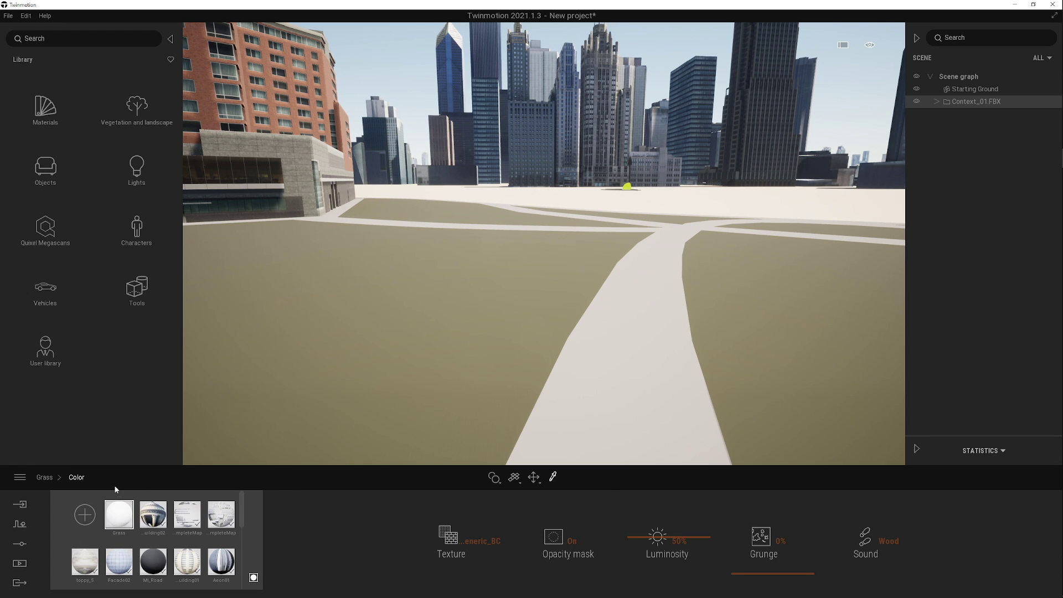
click(47, 479)
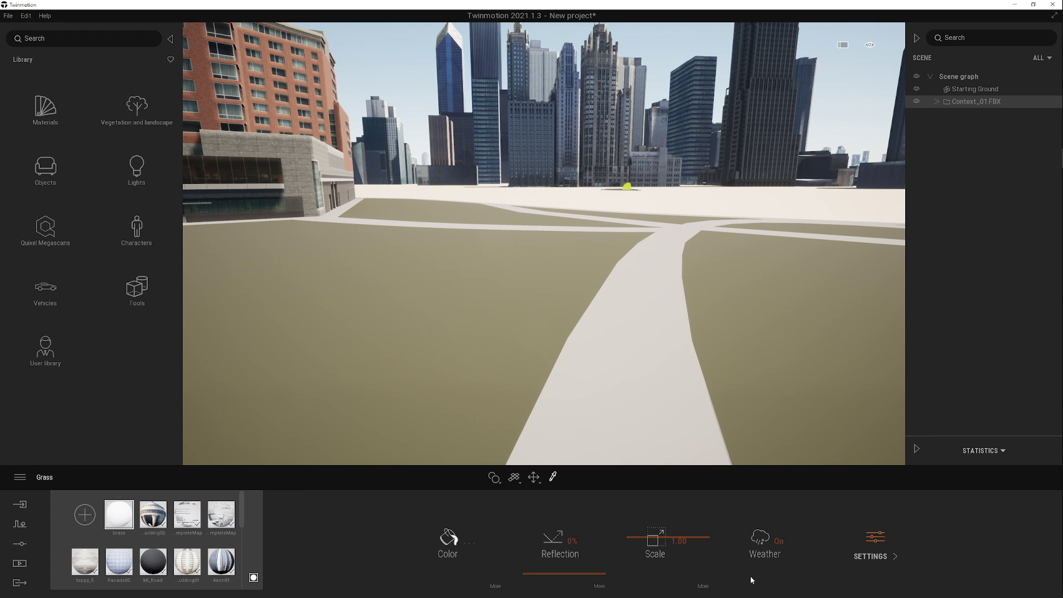
click(871, 557)
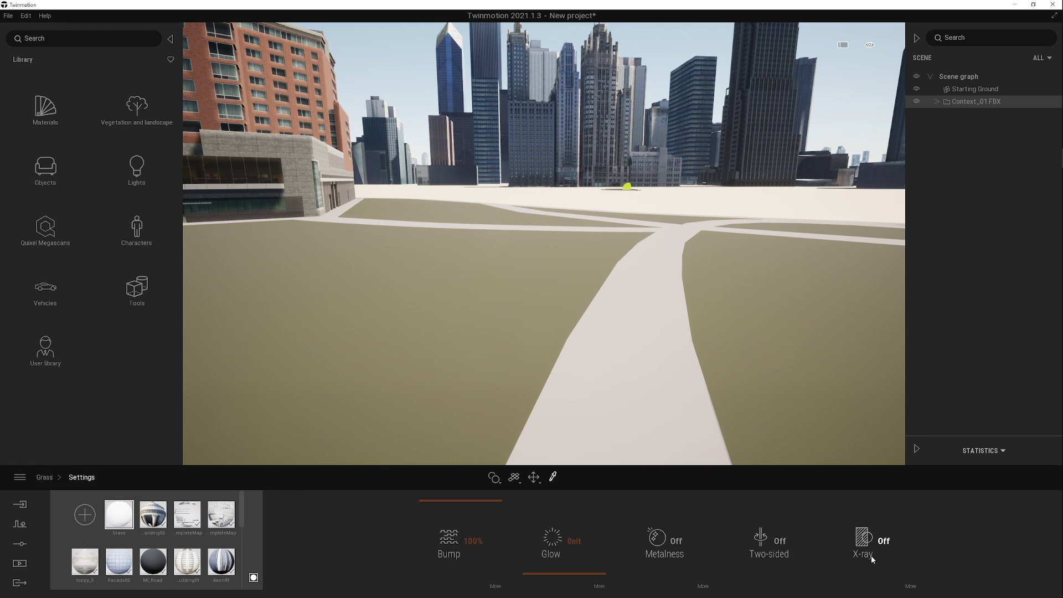
click(50, 479)
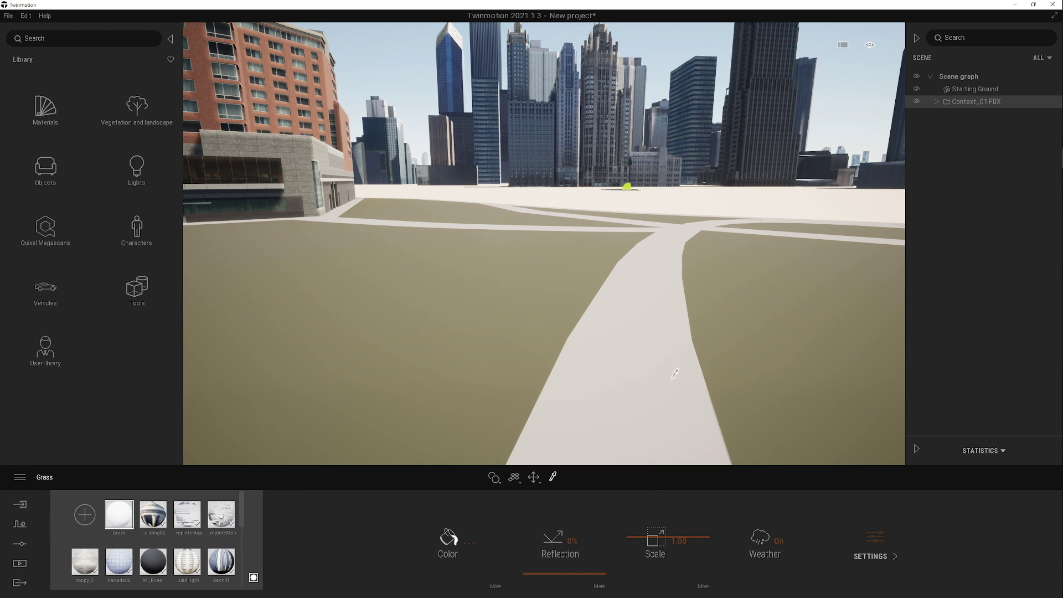
- Apply the Grass 2 material from the library's natural ground materials to the park lawn
right_drag(599, 359, 602, 354)
middle_drag(598, 353, 695, 331)
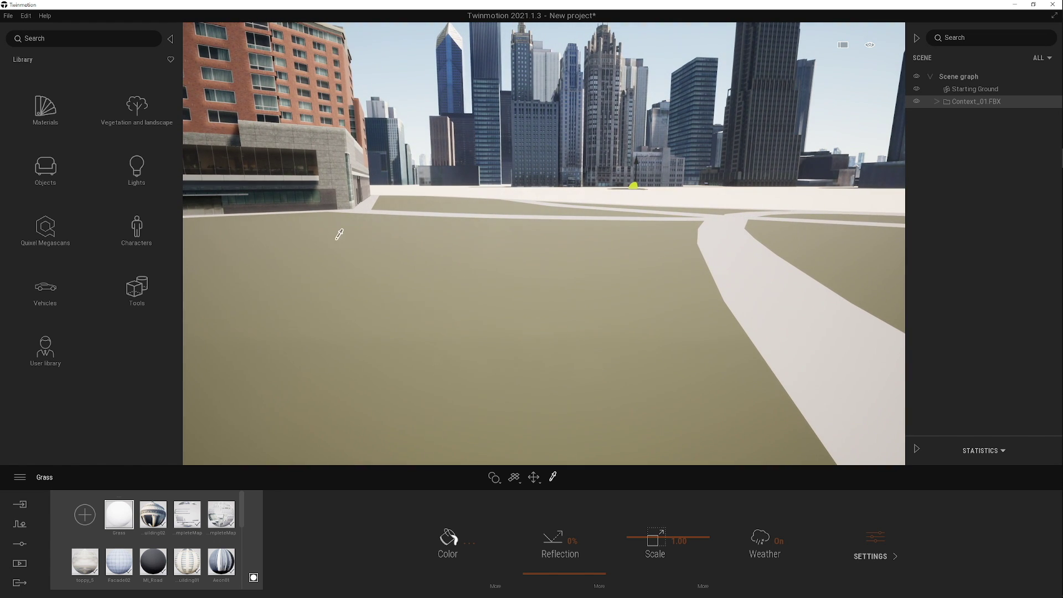
click(41, 110)
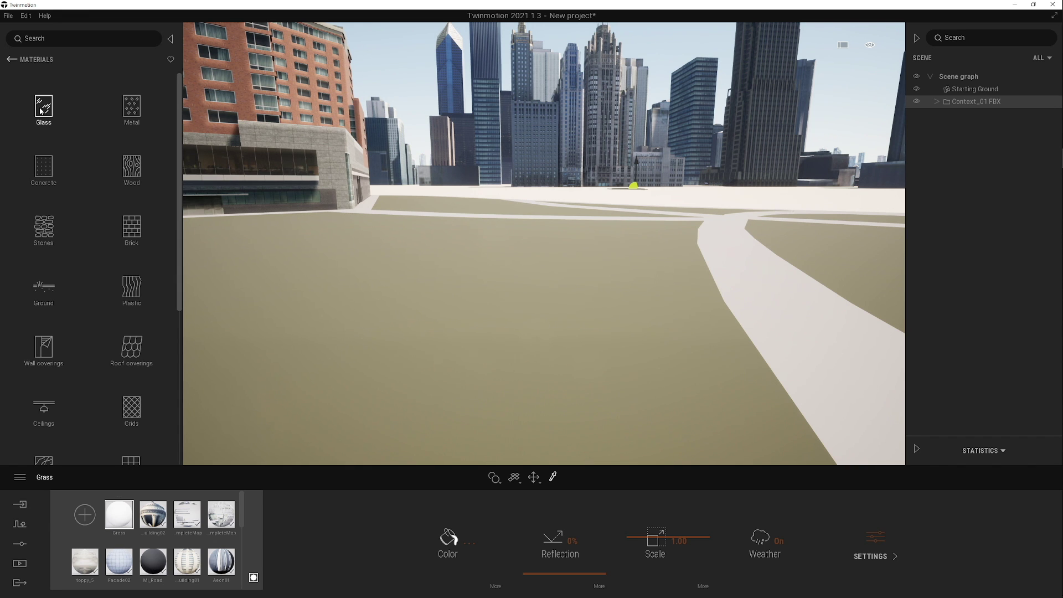
click(52, 286)
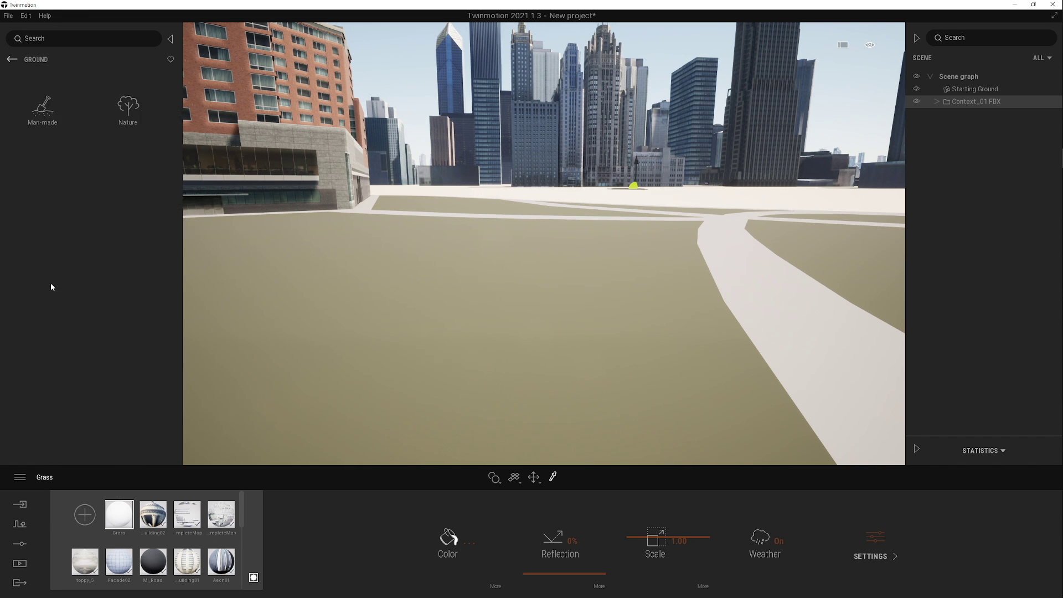
click(126, 115)
drag(124, 111, 513, 319)
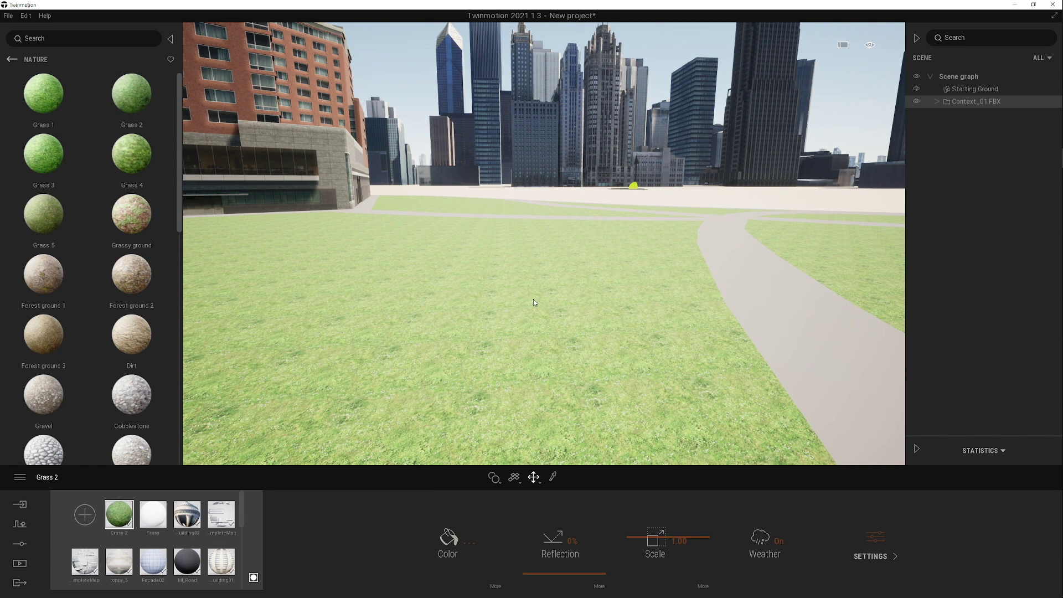
- Set the Grass 2 material's scale to 2.53 and darken its color
drag(656, 540, 687, 540)
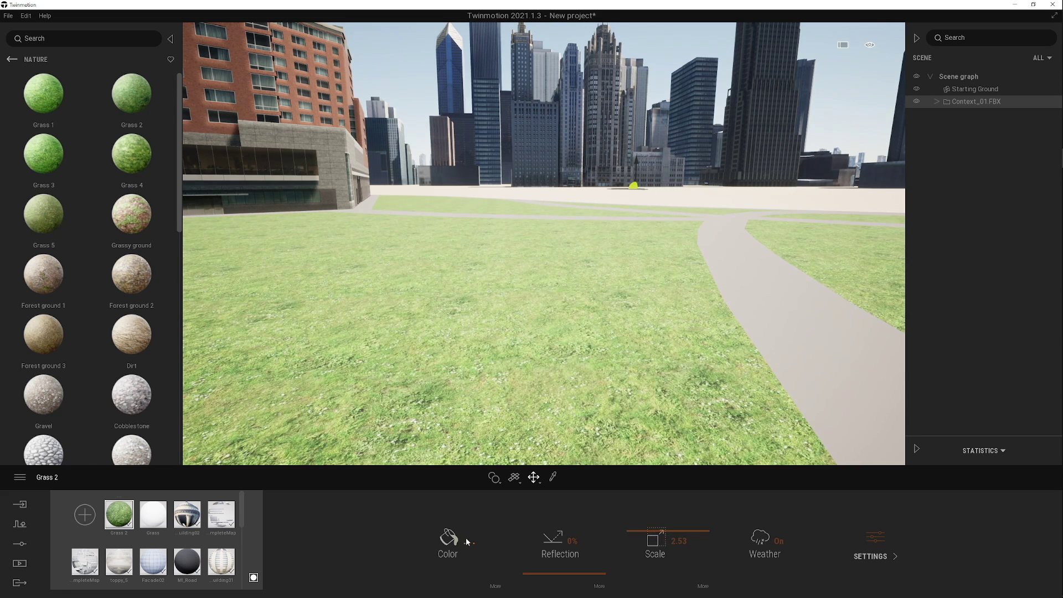
click(456, 540)
drag(527, 278, 526, 305)
click(577, 385)
- Examine the adjusted grass from several viewpoints along the park lawn and its paths
right_drag(531, 377, 550, 359)
middle_drag(530, 380, 477, 389)
right_drag(668, 288, 625, 292)
scroll(668, 290, down, 3)
scroll(668, 290, down, 5)
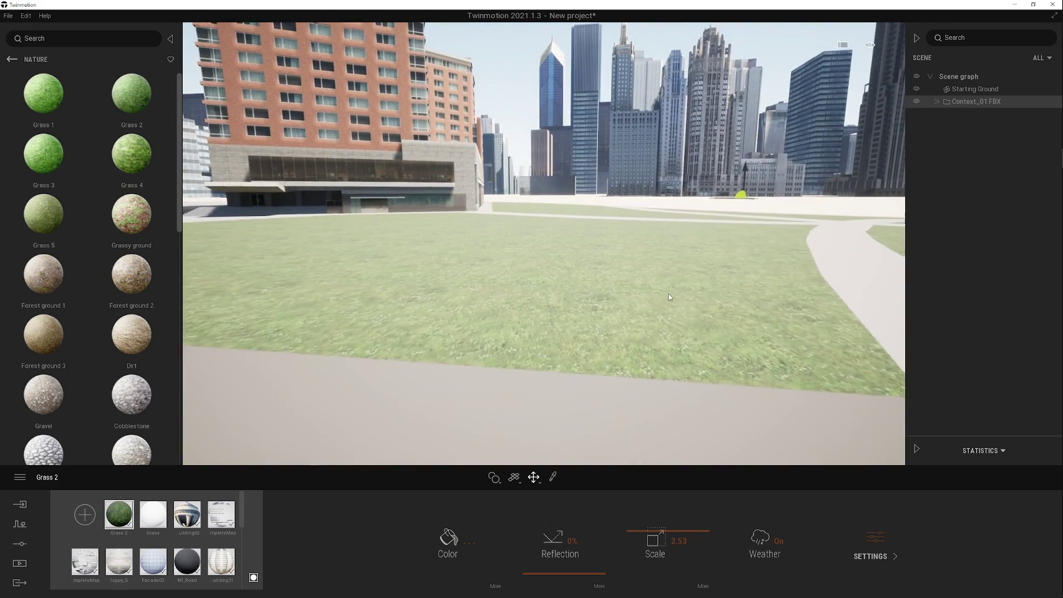
right_drag(651, 371, 502, 339)
key(w)
key(d)
key(d)
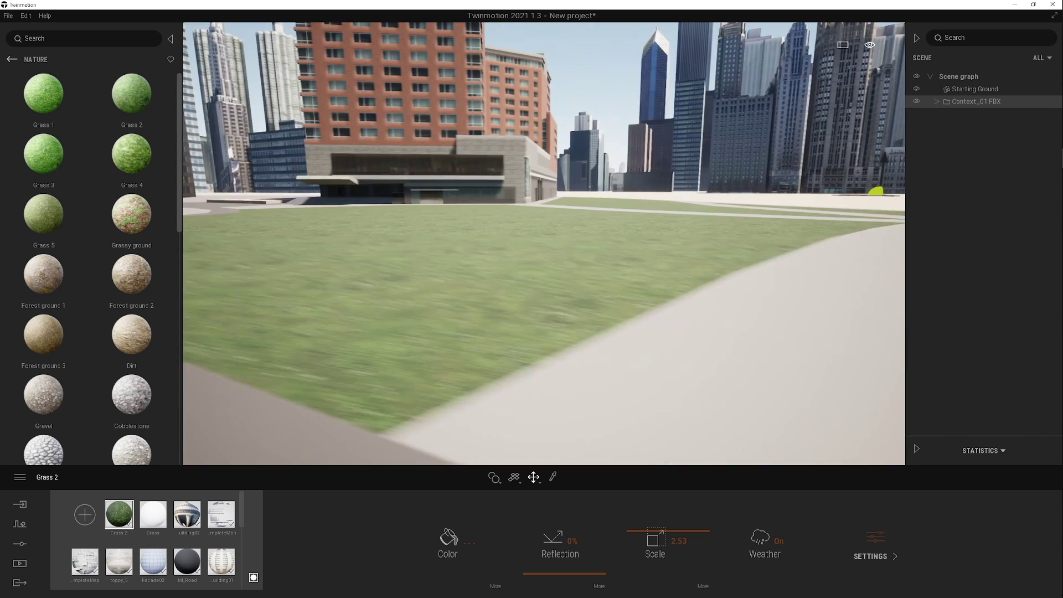
- Show the Asphalt category among the Quixel Megascans surfaces in the library
click(12, 60)
click(10, 61)
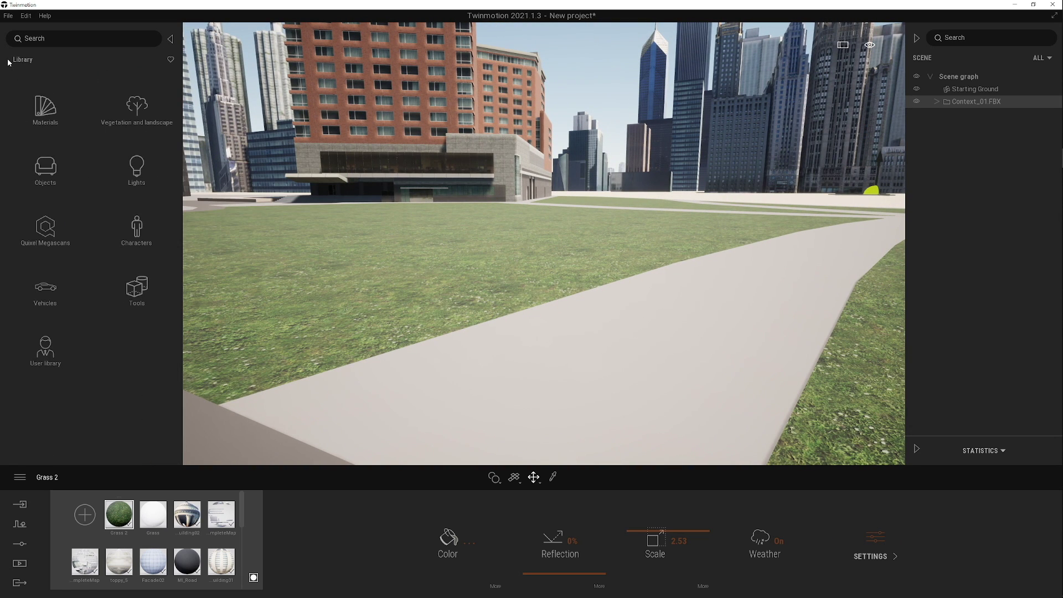
click(54, 223)
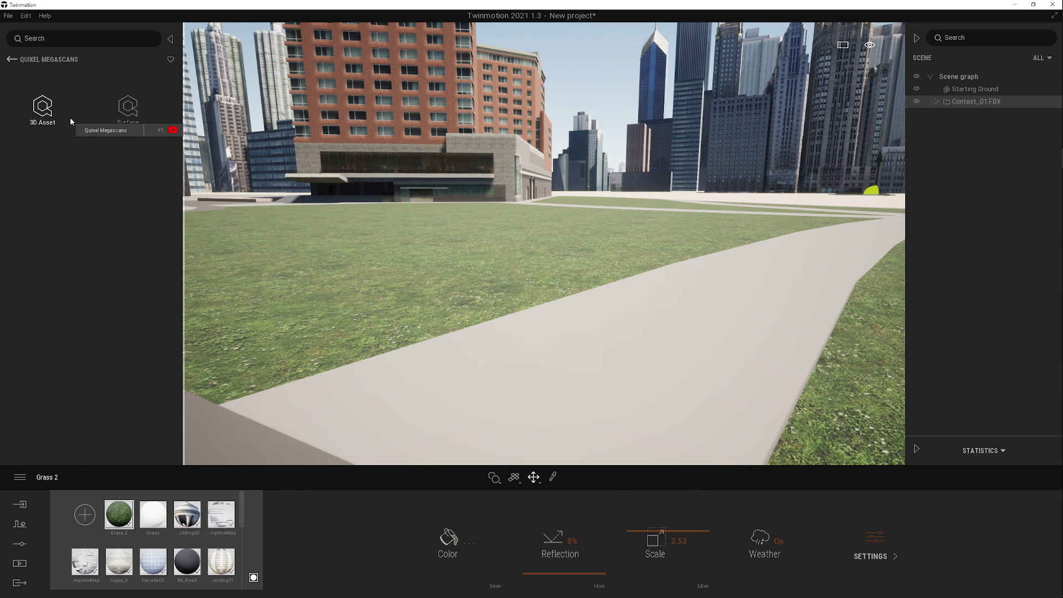
click(132, 121)
scroll(134, 161, down, 3)
scroll(117, 248, down, 1)
click(43, 340)
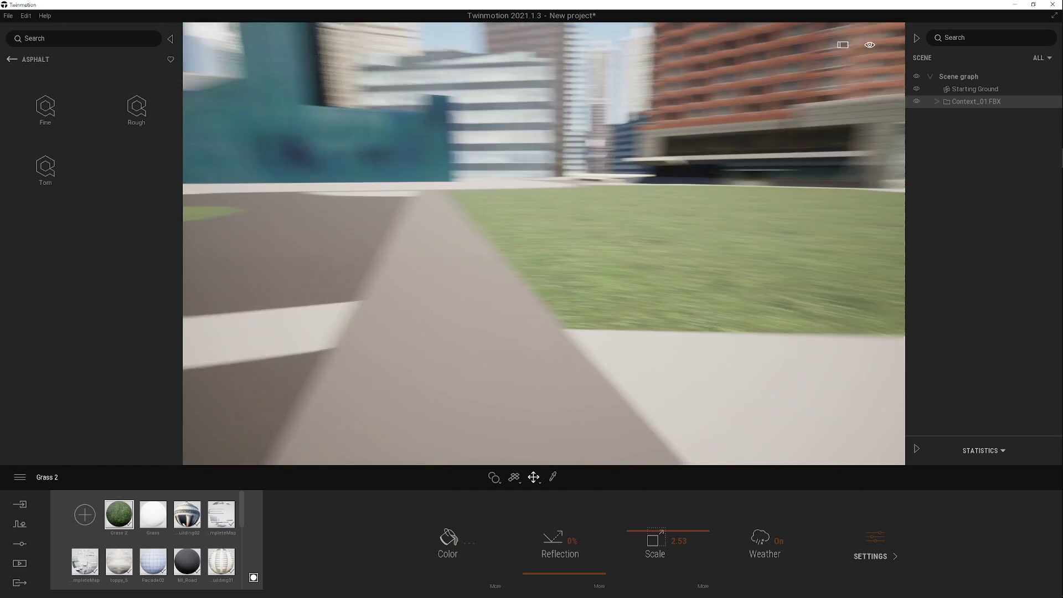
- Face the road beside the park and browse the rough asphalt surfaces for a suitable material
right_drag(664, 260, 626, 260)
key(d)
right_drag(775, 246, 702, 246)
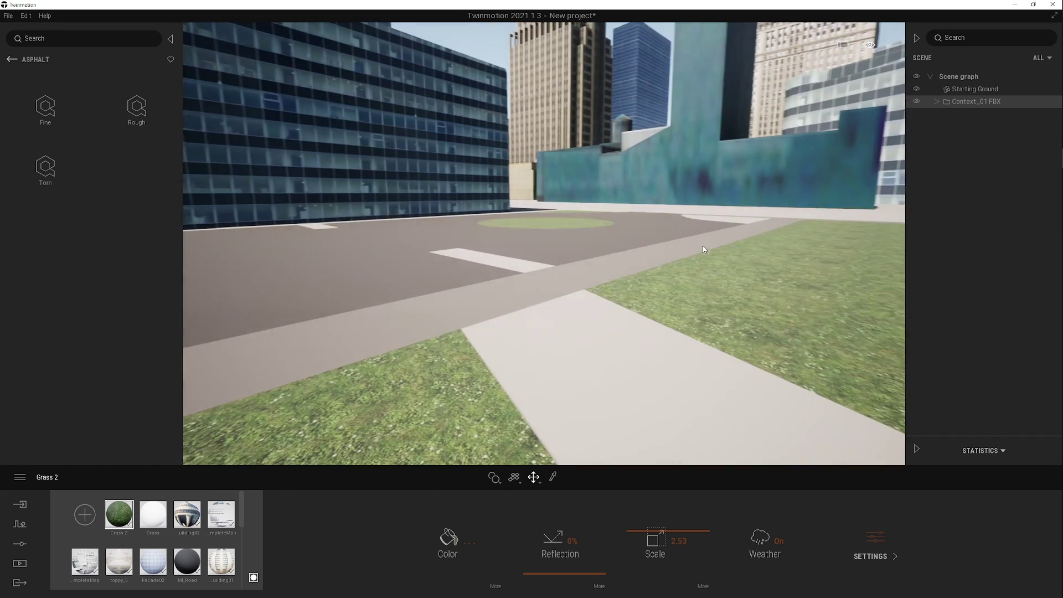
click(142, 112)
scroll(130, 260, down, 5)
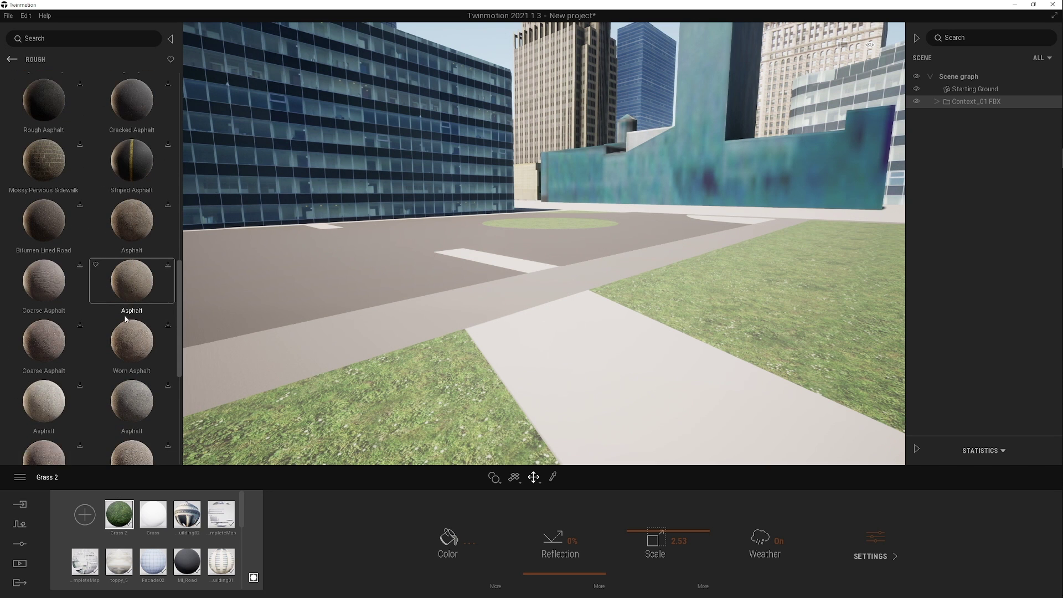
scroll(126, 319, down, 2)
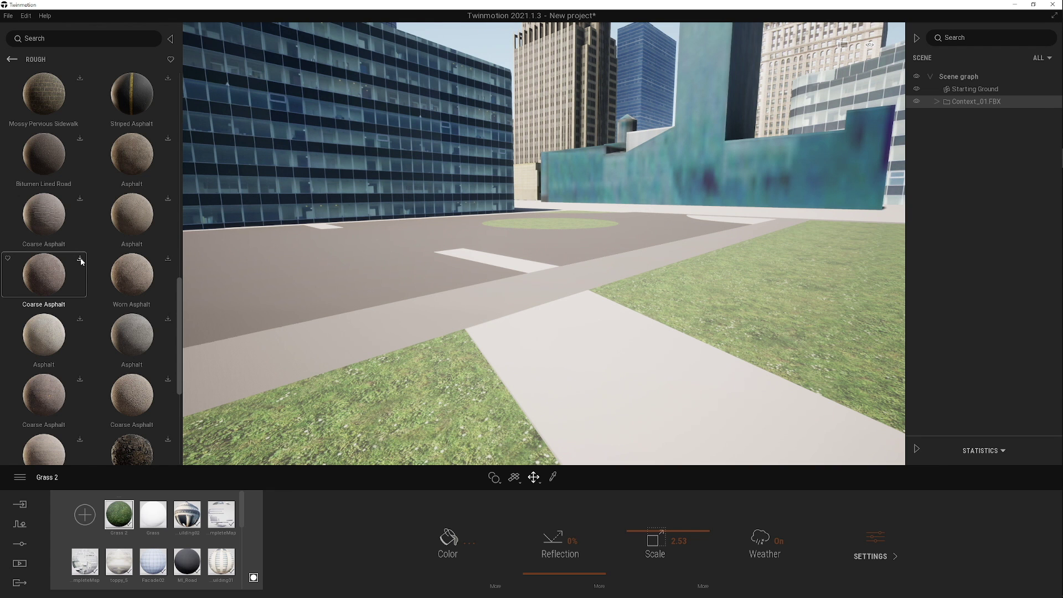
- Download the Coarse Asphalt surface and apply it to the road beside the park
right_drag(421, 249, 310, 249)
right_drag(464, 279, 391, 265)
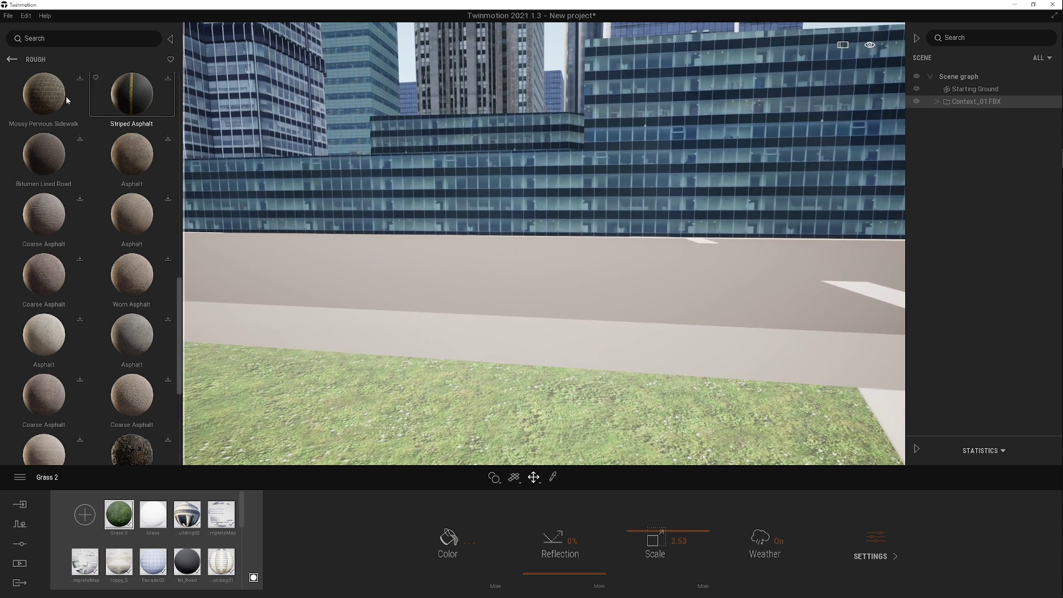
click(9, 15)
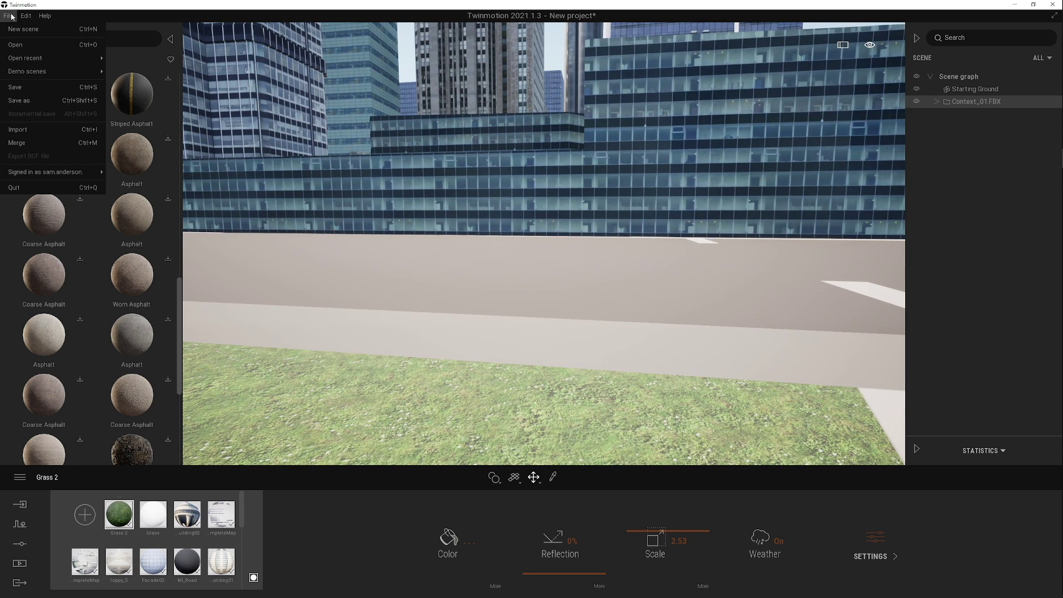
mouse_move(26, 174)
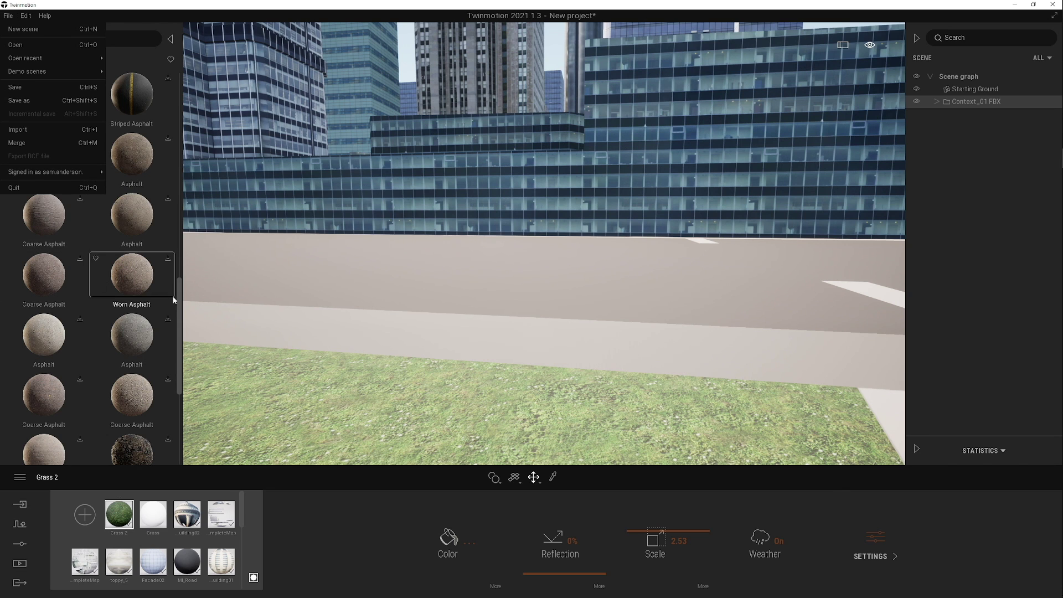
click(60, 276)
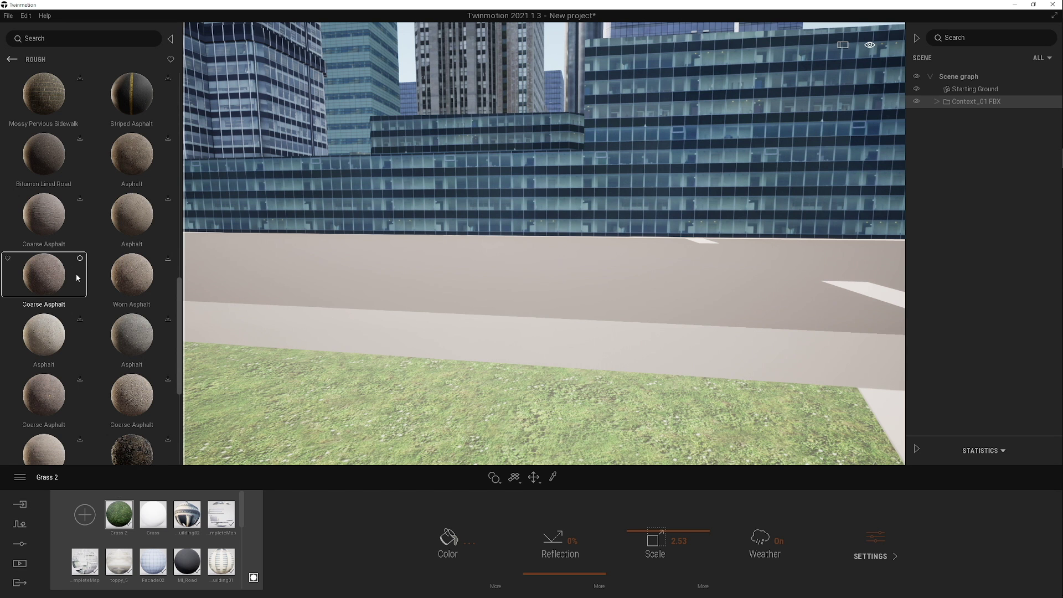
drag(48, 280, 360, 281)
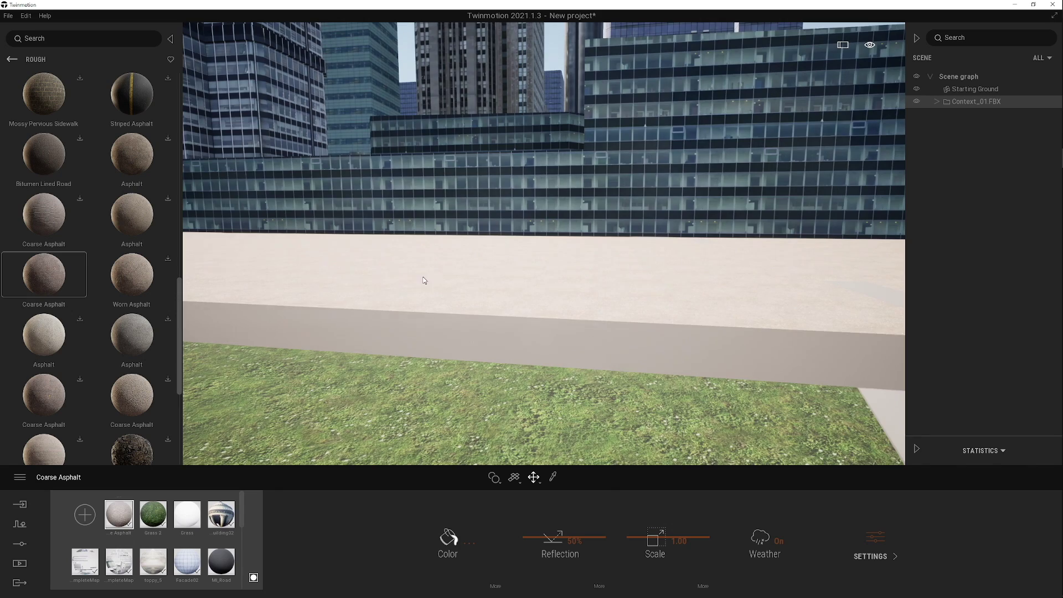
- Darken the Coarse Asphalt material's color to a mid grey and set its scale to 1.72
scroll(453, 275, up, 5)
click(554, 477)
scroll(583, 380, down, 5)
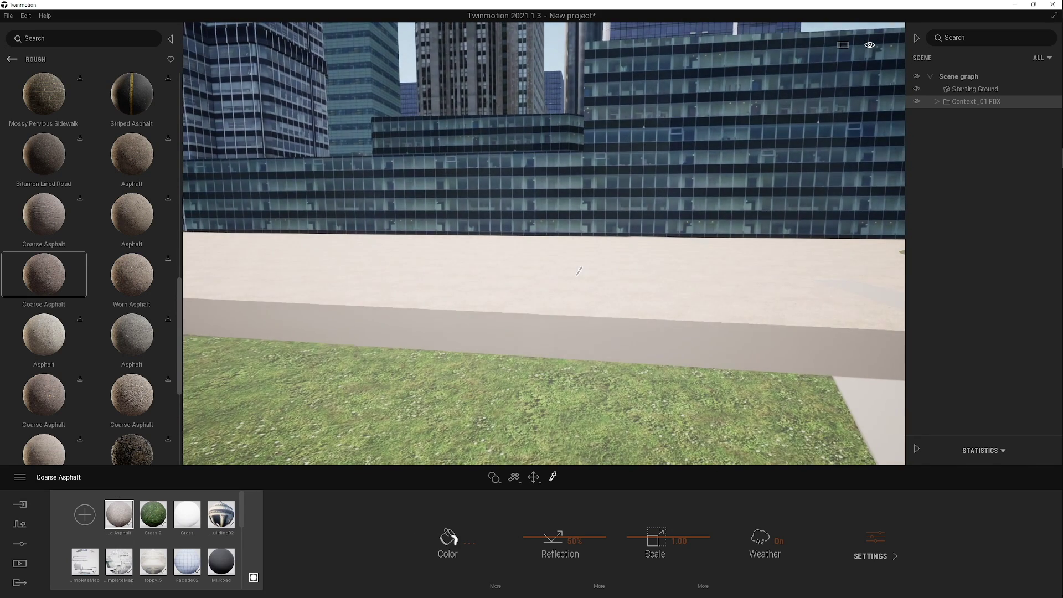
click(452, 559)
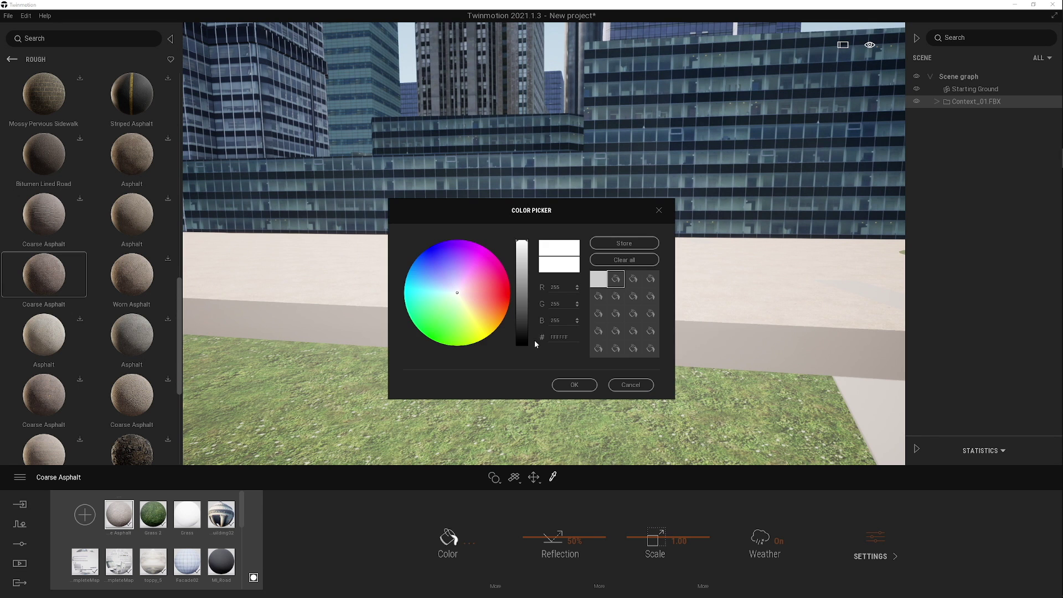
click(522, 282)
click(574, 385)
drag(637, 539, 639, 533)
- Face the sidewalk between lawn and road and show the props among the Quixel Megascans 3D assets
right_drag(625, 346, 449, 344)
right_drag(734, 334, 554, 353)
key(d)
key(d)
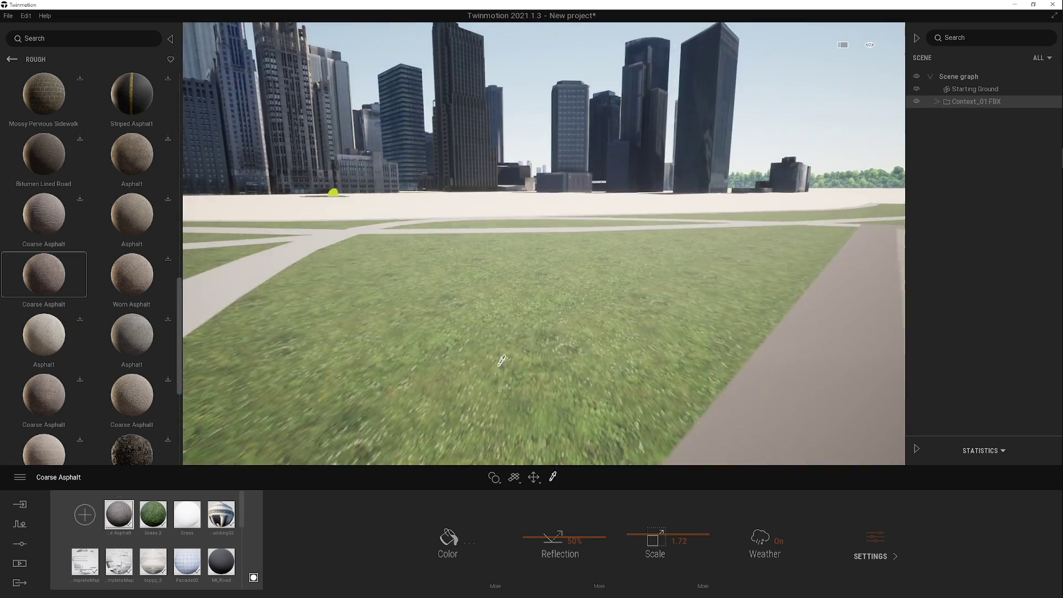
right_drag(701, 349, 637, 351)
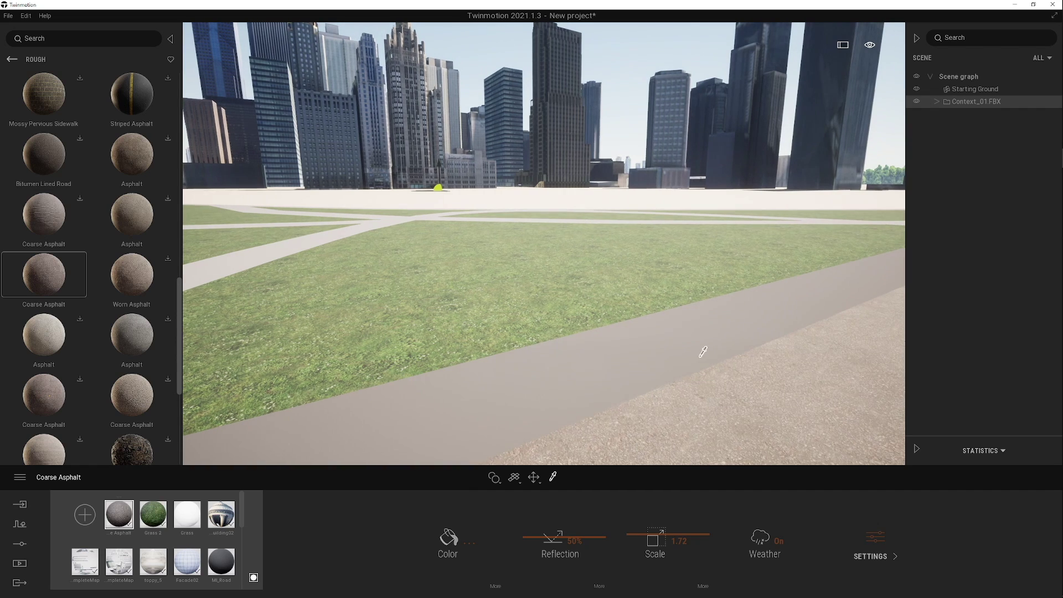
click(13, 60)
click(11, 60)
click(10, 60)
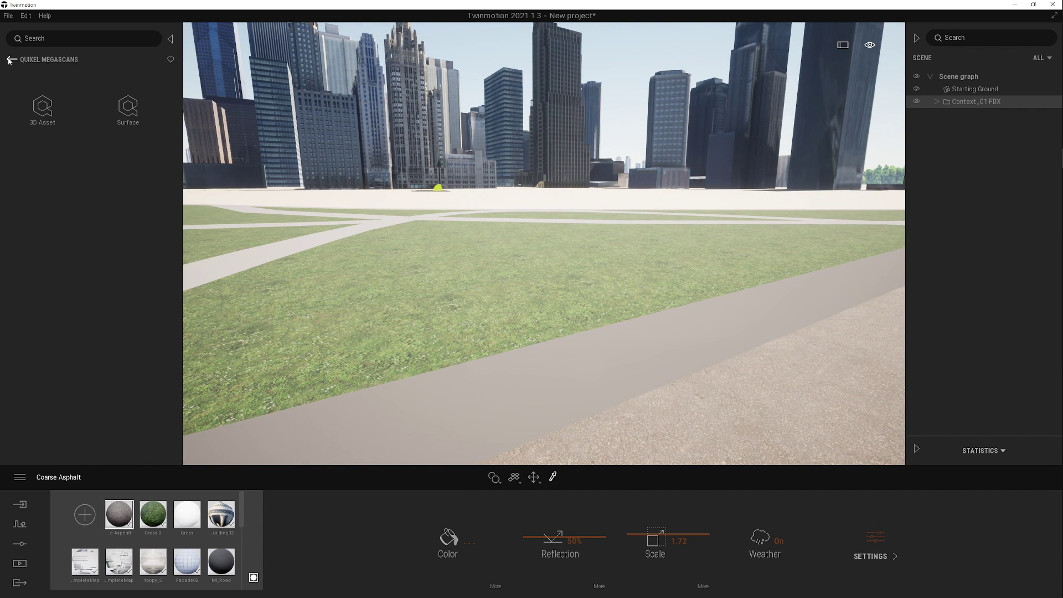
click(43, 116)
click(140, 286)
click(46, 227)
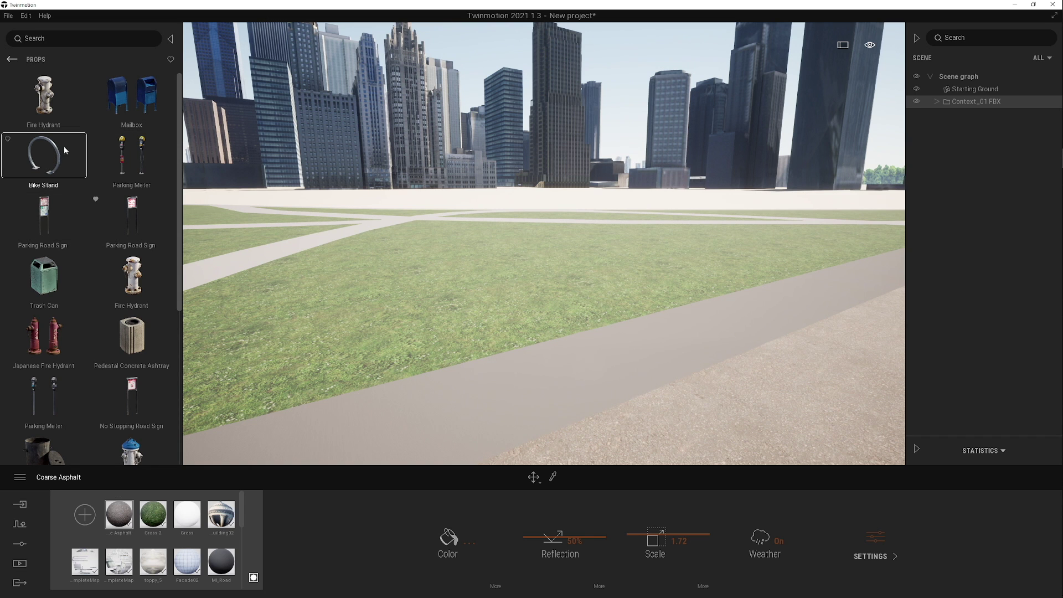
- Place a Bike Stand on the sidewalk at the edge of the asphalt road and frame it
drag(62, 162, 552, 435)
right_drag(594, 390, 571, 379)
middle_drag(594, 390, 557, 372)
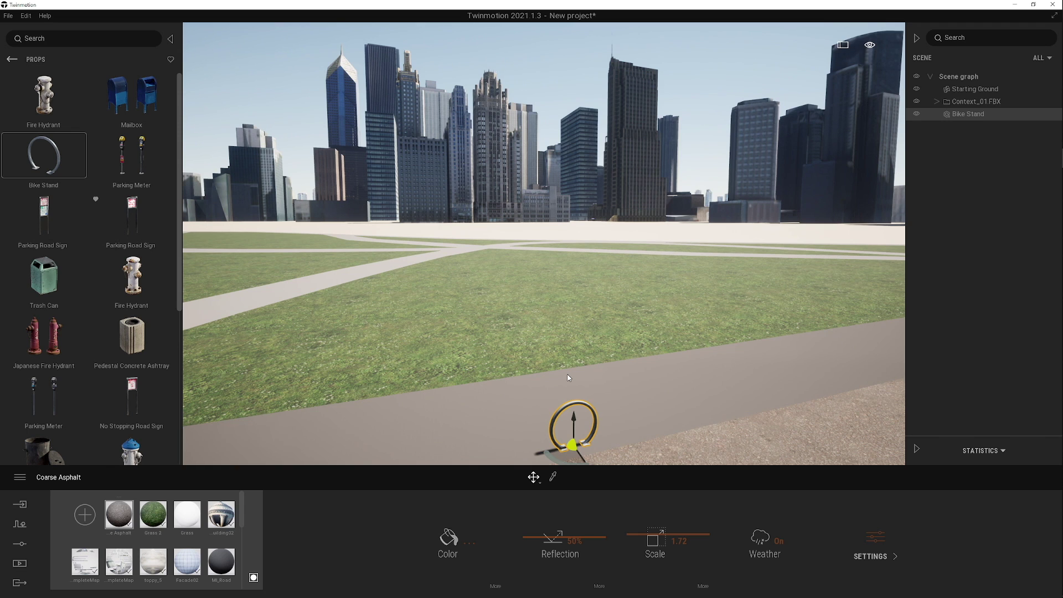
key(f)
right_drag(584, 336, 647, 356)
key(s)
middle_drag(647, 357, 927, 227)
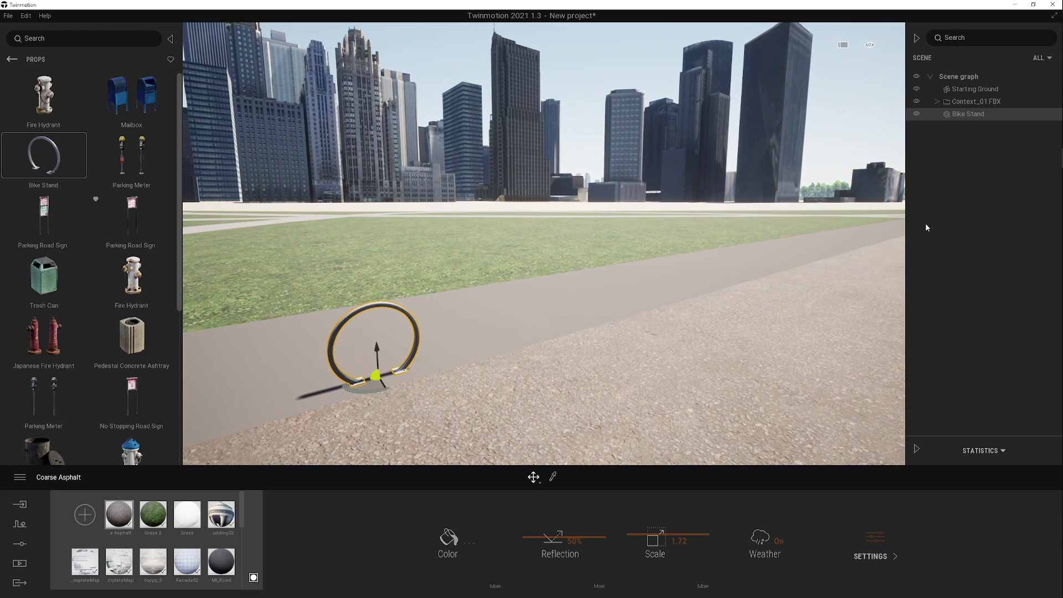
right_drag(790, 265, 518, 316)
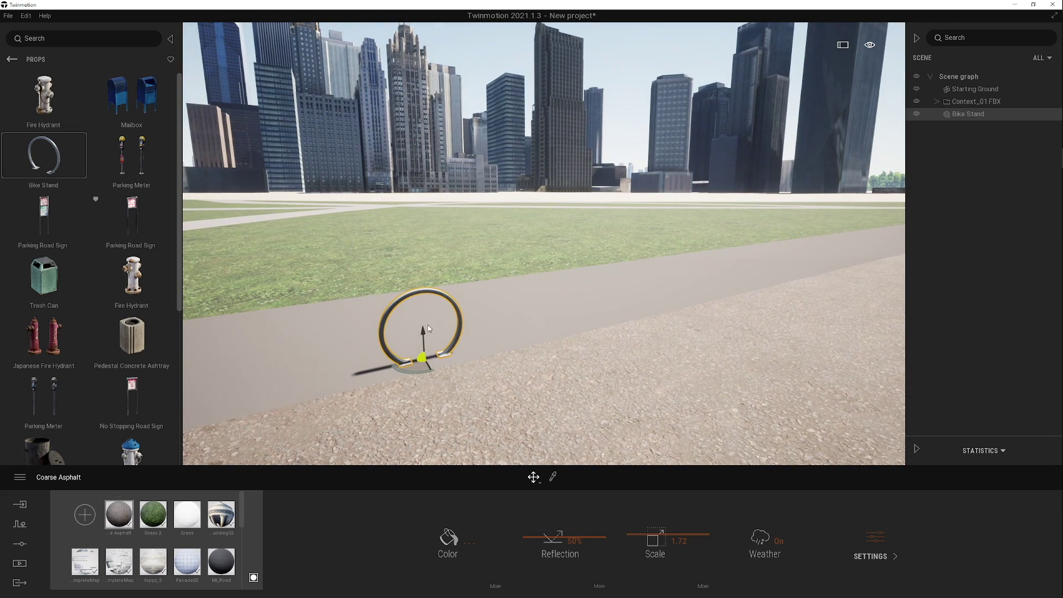
right_drag(679, 283, 734, 279)
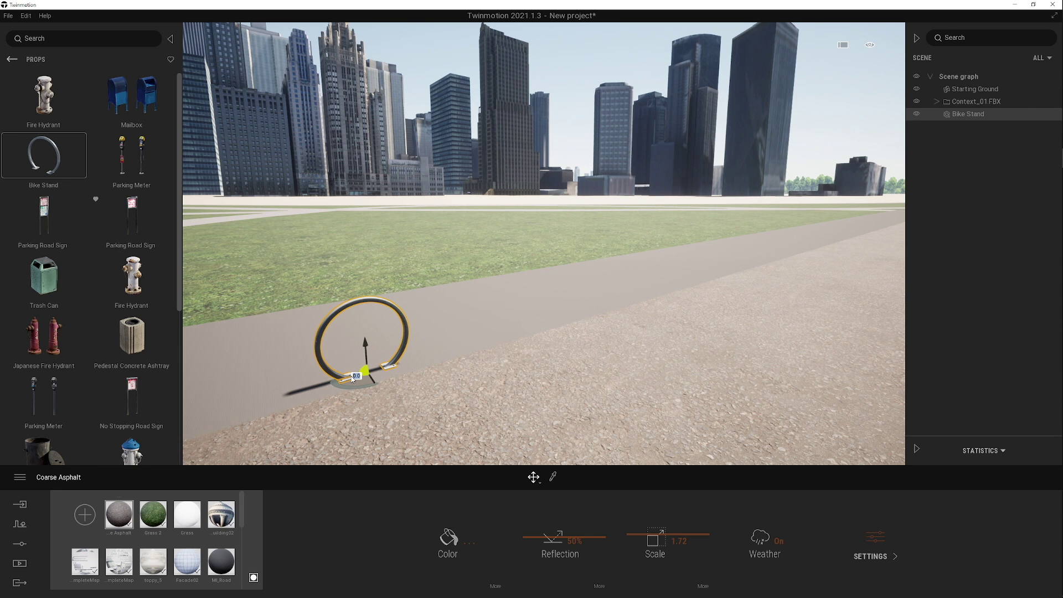
- Duplicate the bike stand along the sidewalk as 4 instances spaced 3.03 m apart
alt+drag(352, 379, 552, 323)
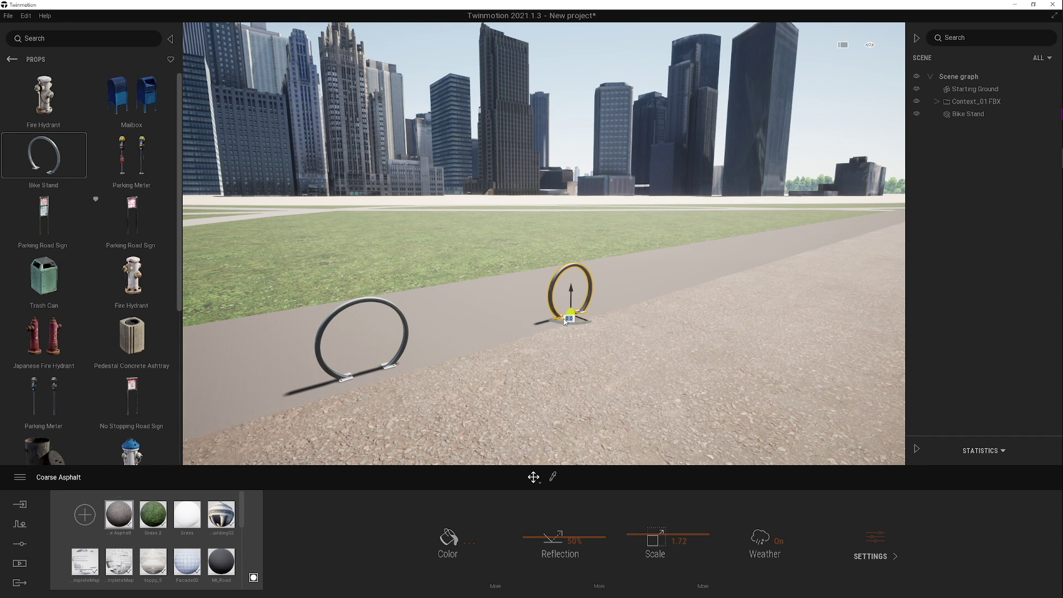
alt+drag(565, 323, 565, 323)
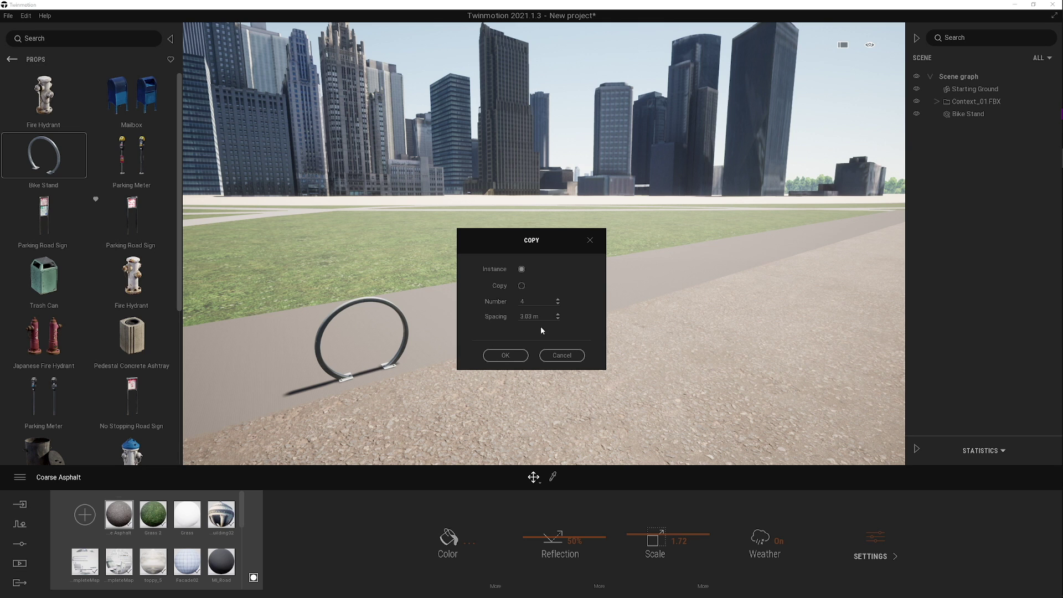
click(505, 356)
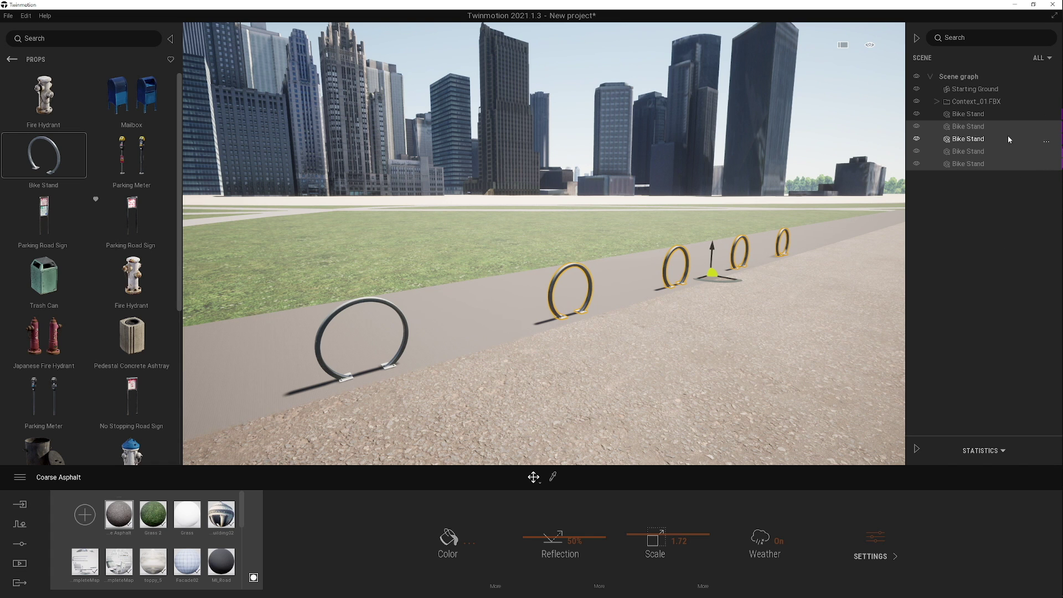
click(995, 193)
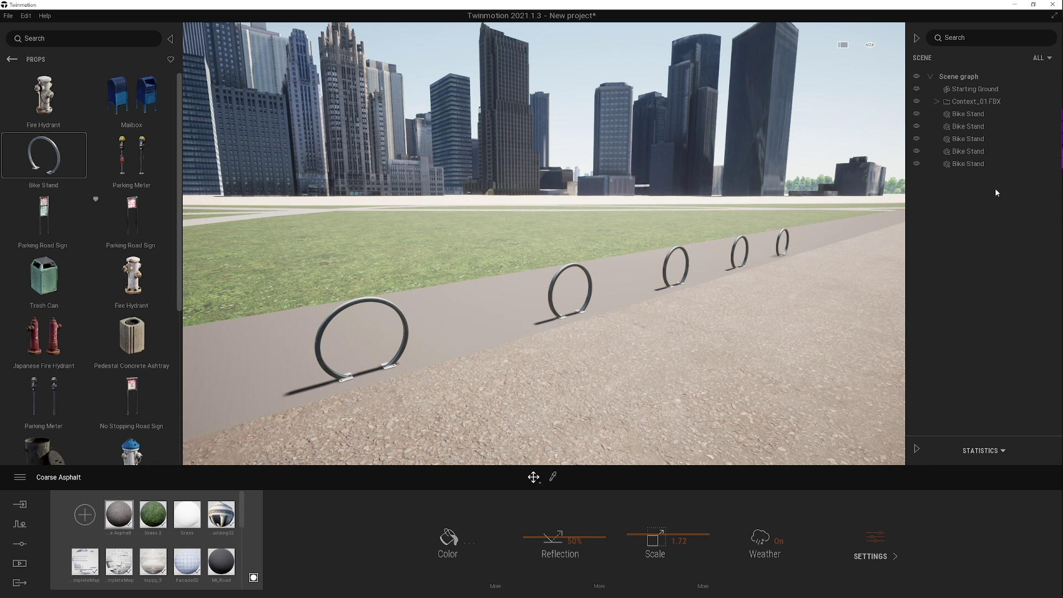
- Create a new container under the last Bike Stand in the scene graph and name it Bike Stands
click(968, 164)
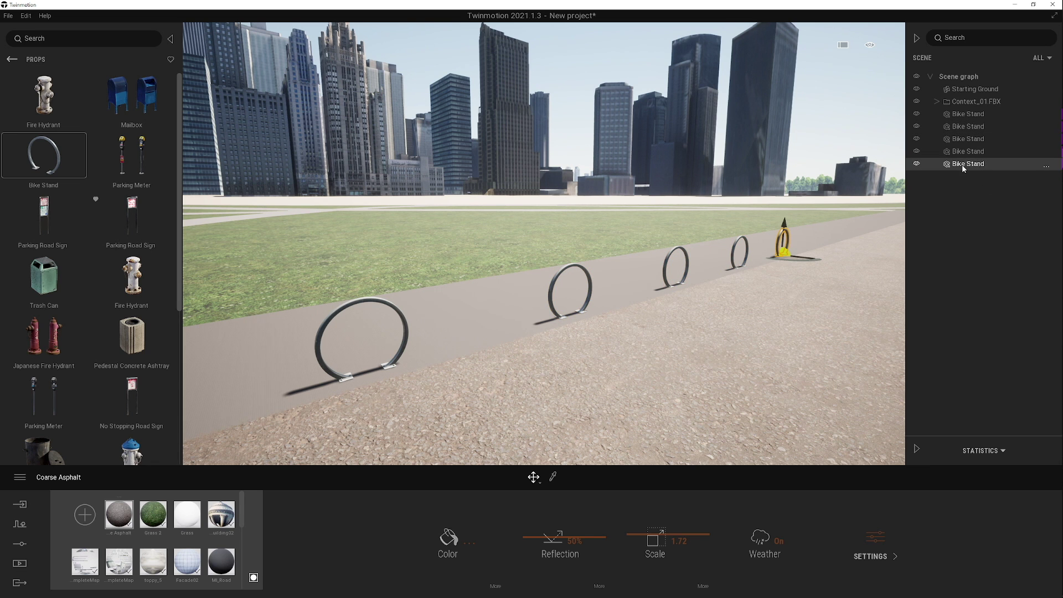
right_click(963, 169)
click(961, 176)
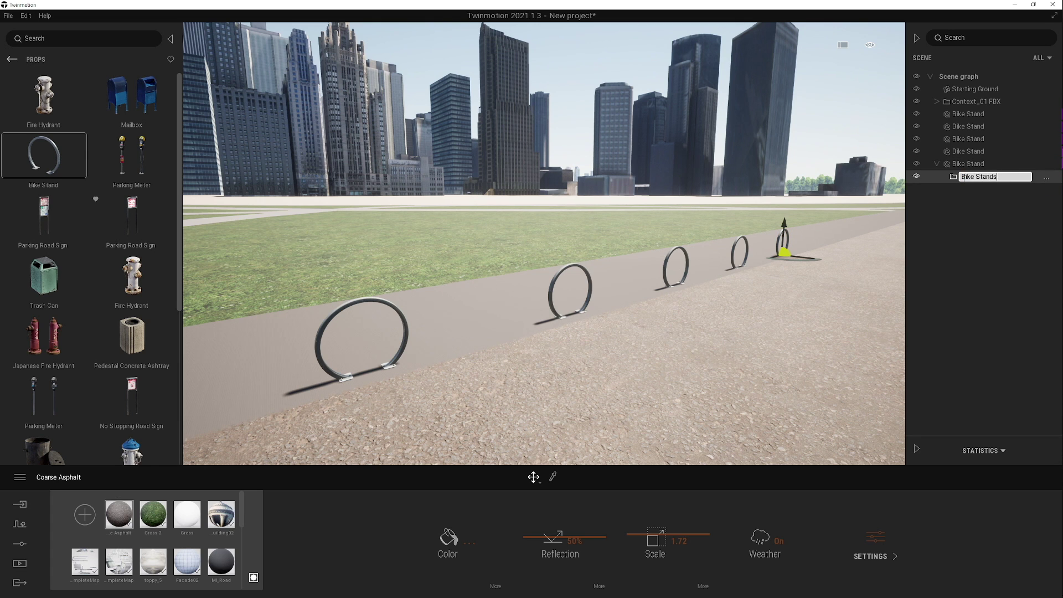
- Move all five bike stands into the Bike Stands container at the top level of the scene graph and collapse it
shift+click(973, 115)
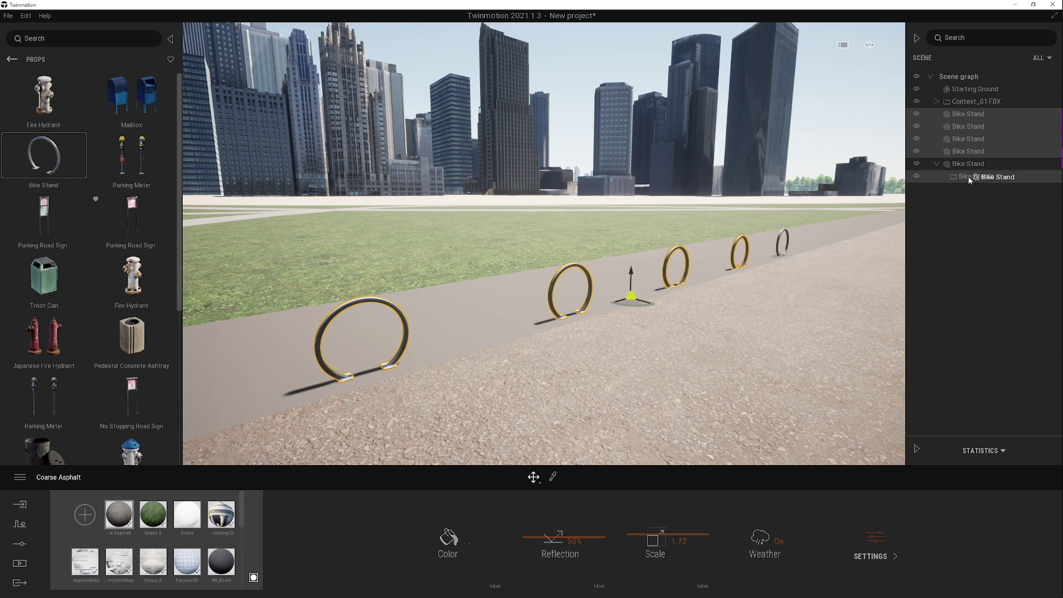
drag(970, 179, 969, 180)
click(973, 132)
click(943, 127)
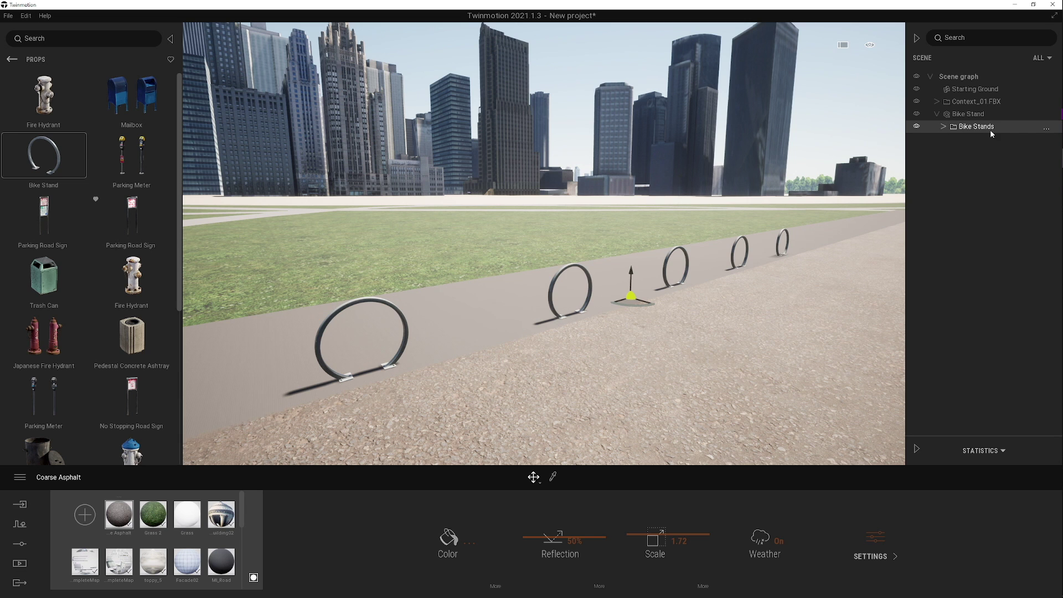
drag(973, 115, 968, 119)
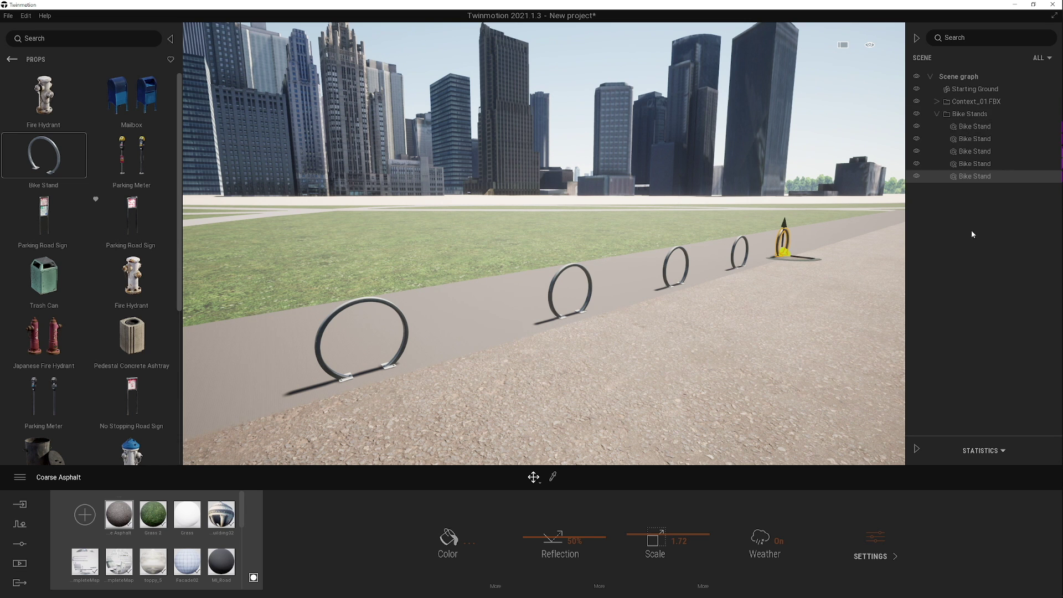
click(936, 114)
- Place the Group10 animated character group on the lawn beyond the bike stands and rotate it
key(d)
right_drag(742, 289, 697, 283)
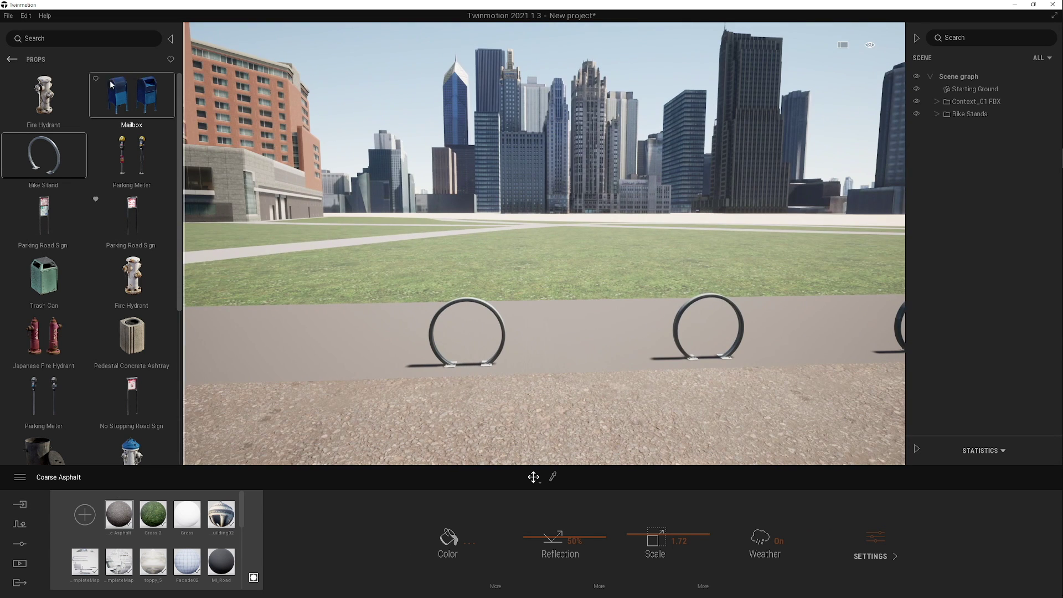
click(11, 59)
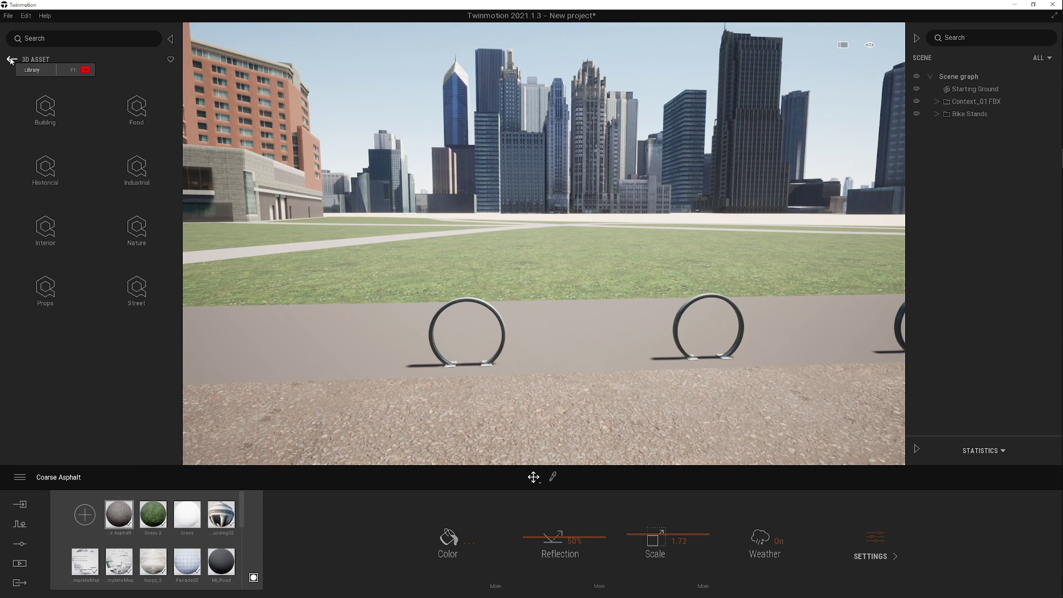
click(11, 60)
click(11, 60)
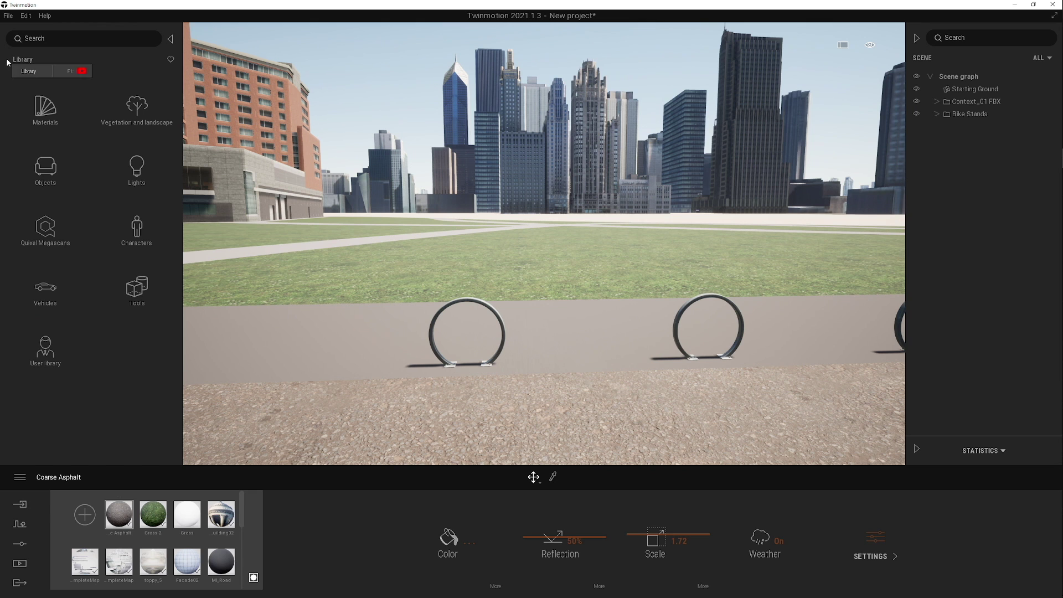
click(139, 228)
click(144, 114)
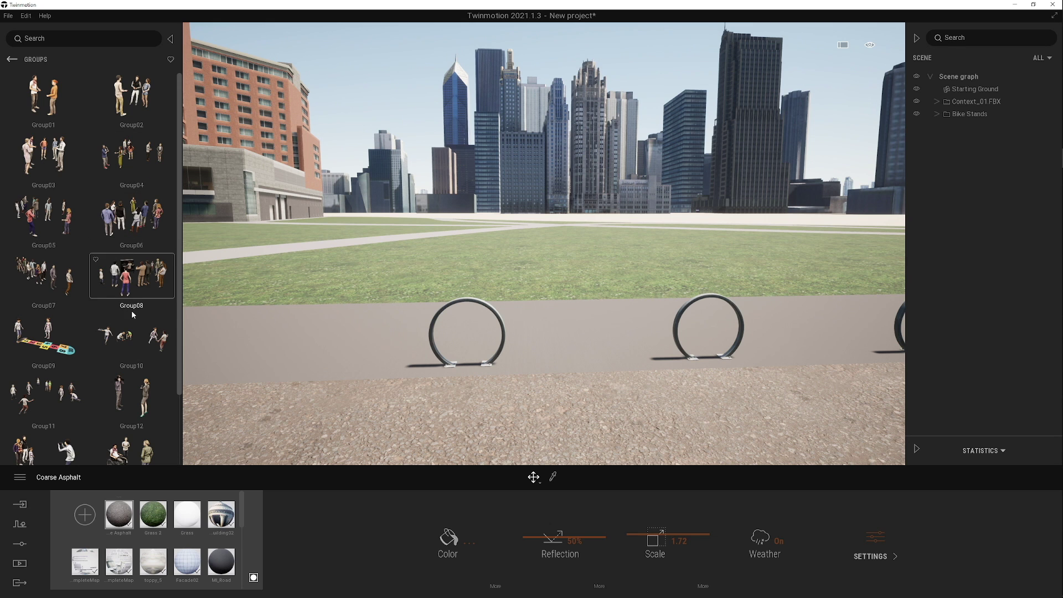
drag(124, 341, 593, 268)
scroll(594, 268, up, 5)
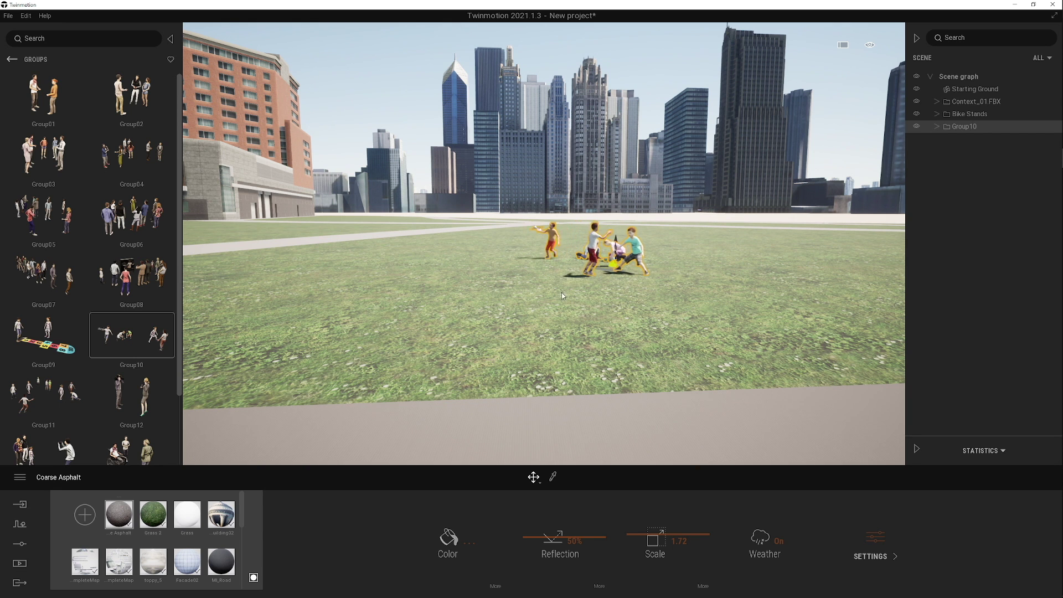
drag(617, 268, 582, 277)
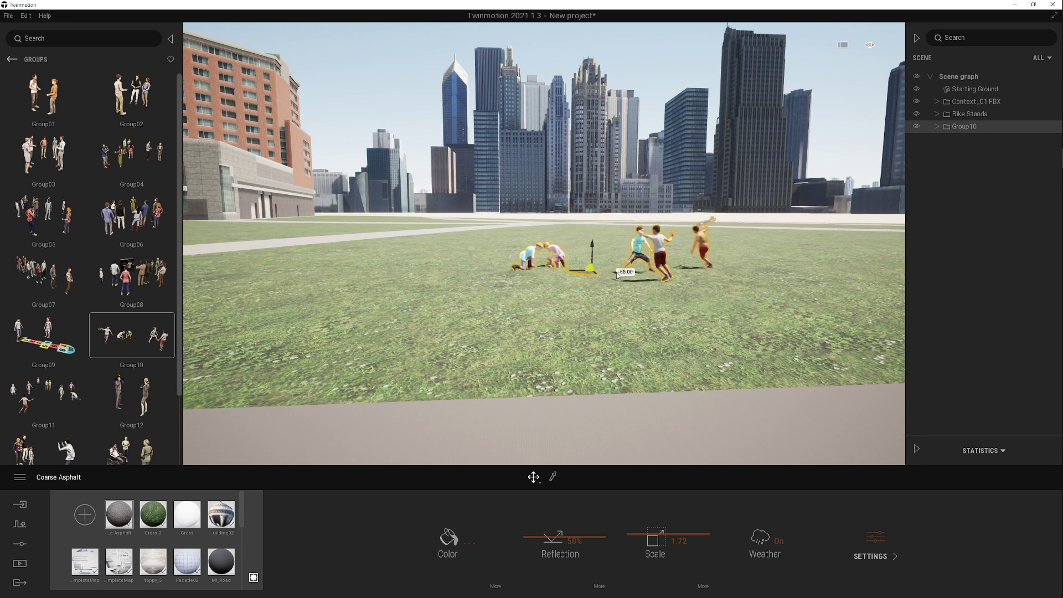
- Expand Group10 in the scene graph and set the pose of one kneeling girl to Dancing
click(938, 126)
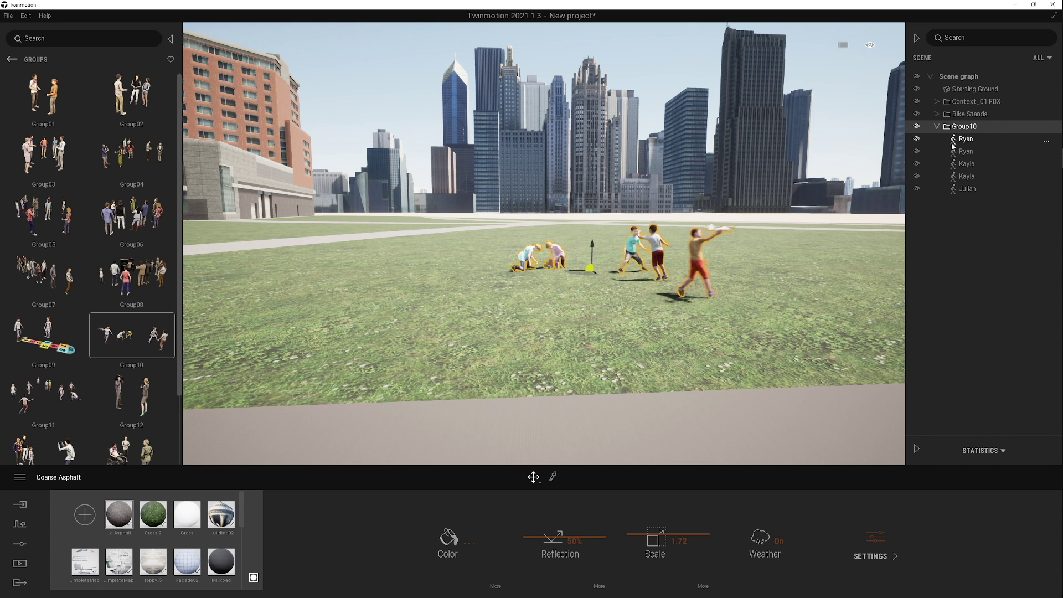
click(964, 168)
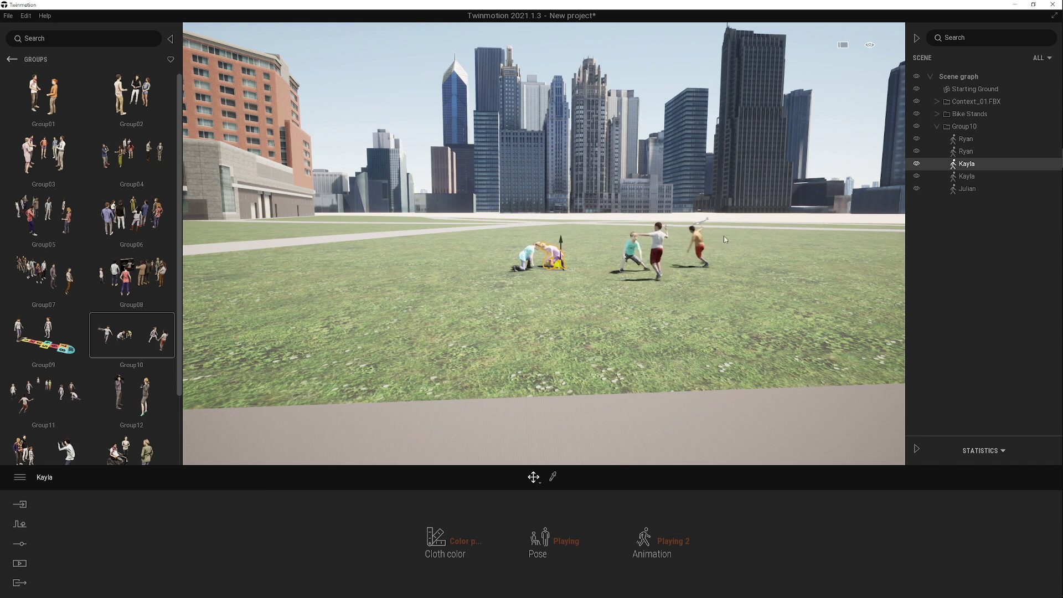
scroll(561, 274, up, 2)
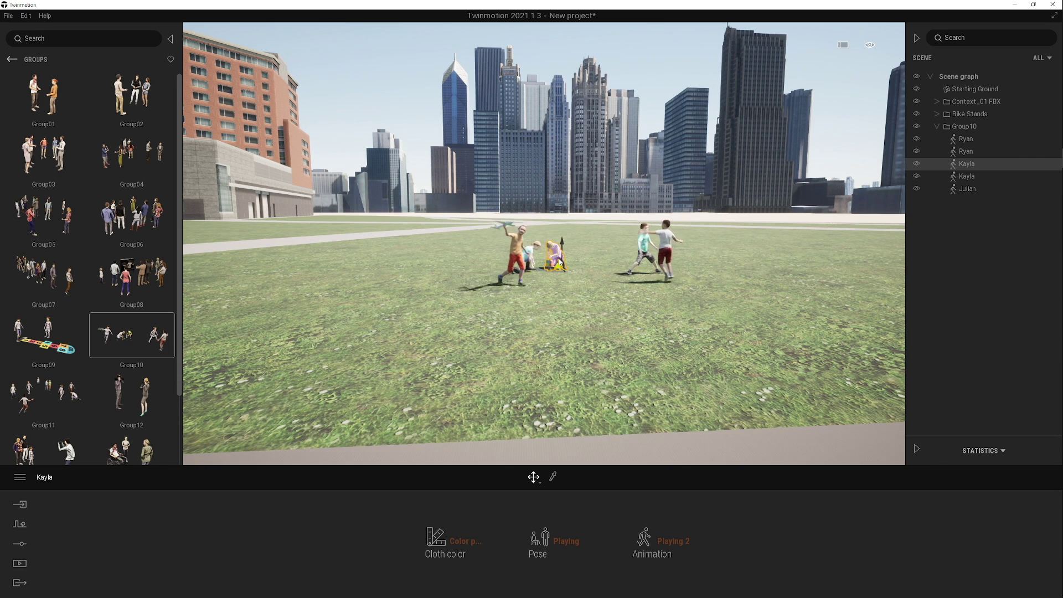
click(568, 541)
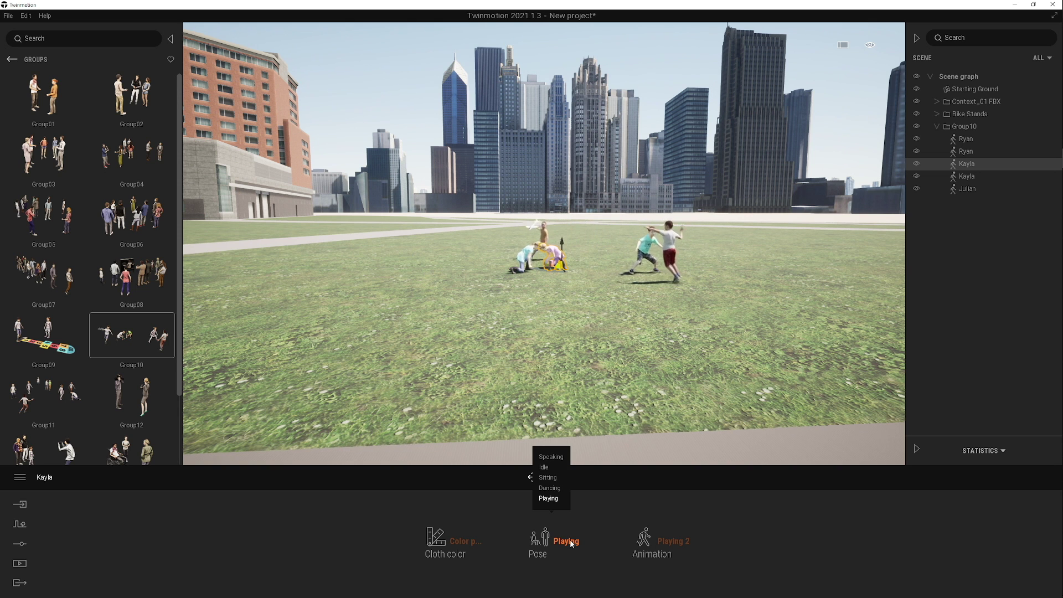
click(551, 488)
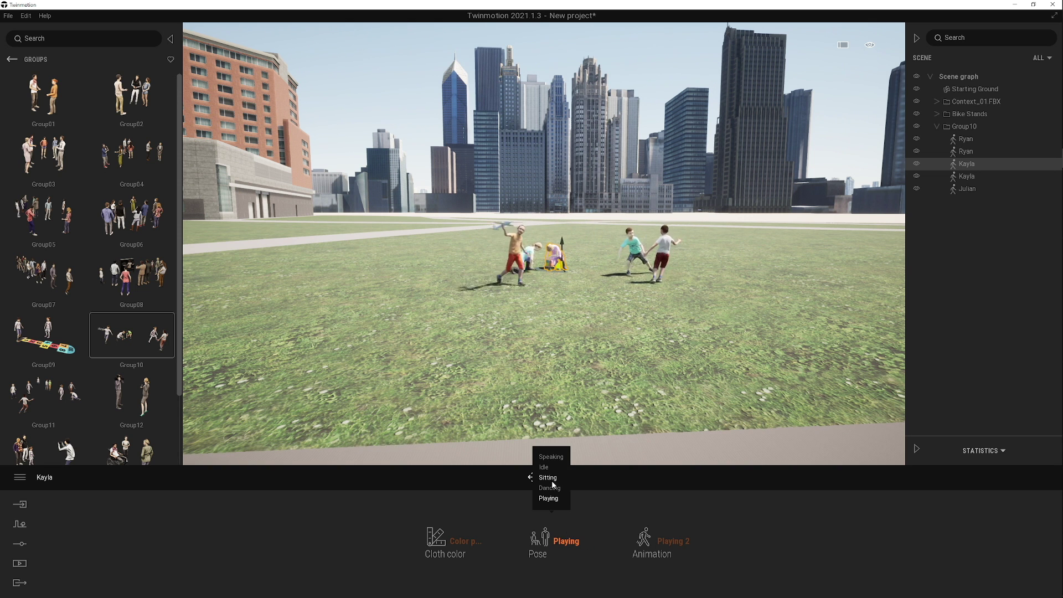
- Try Color preset 6 on the dancing girl's clothes, and settle on Color preset 7
click(464, 541)
click(451, 478)
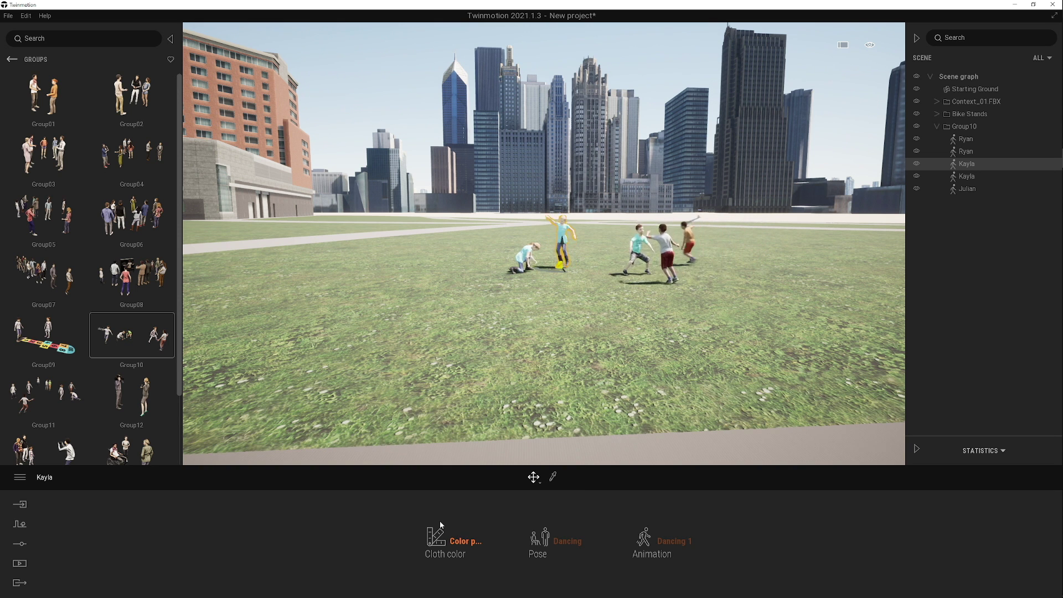
click(445, 542)
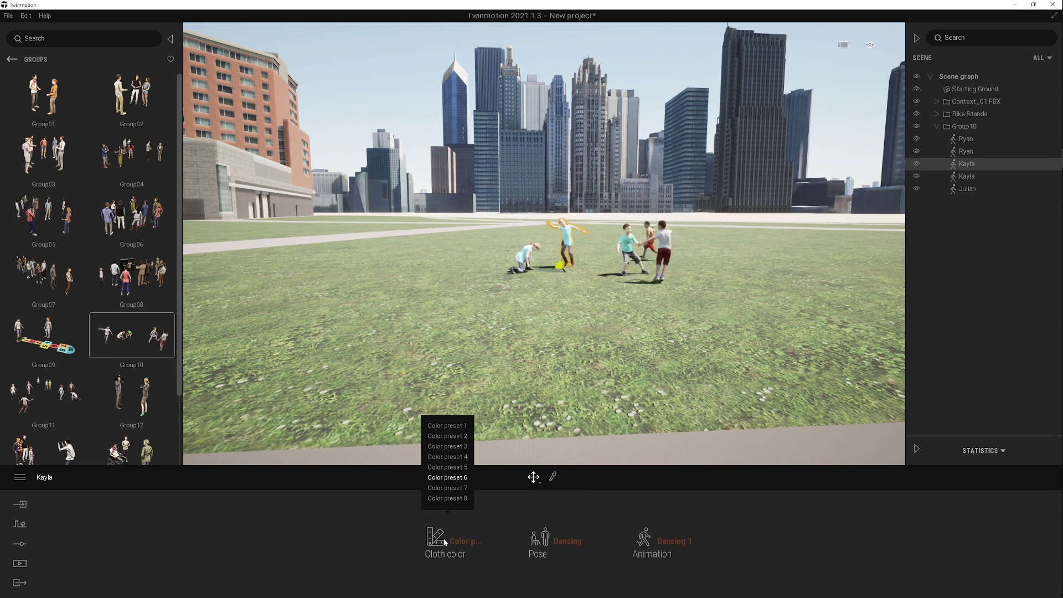
click(438, 490)
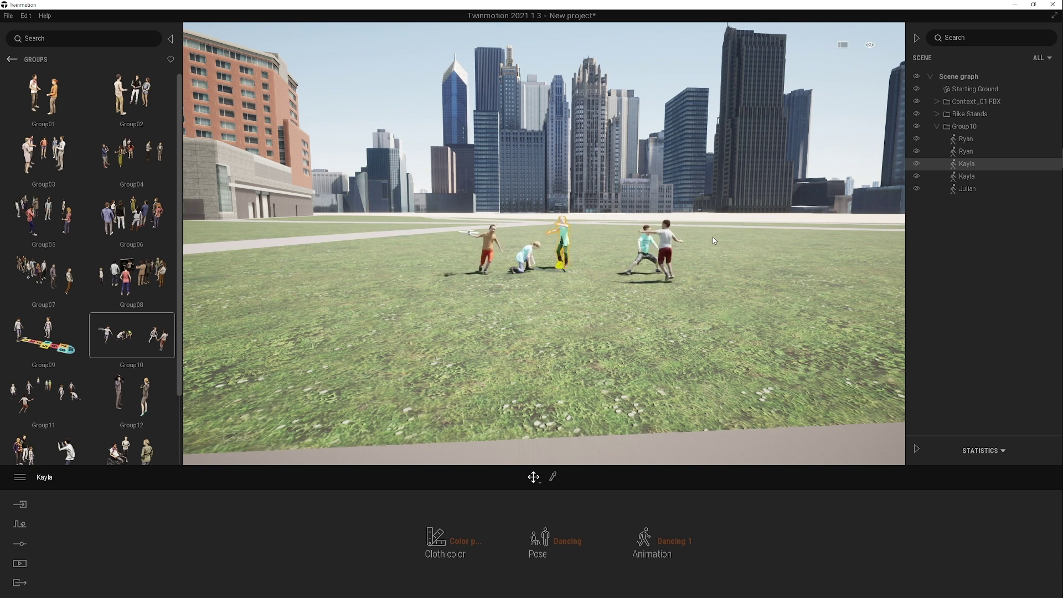
- Browse the Posed humans and Cutout categories of the character library
right_drag(713, 245, 716, 246)
middle_drag(716, 246, 302, 210)
click(12, 59)
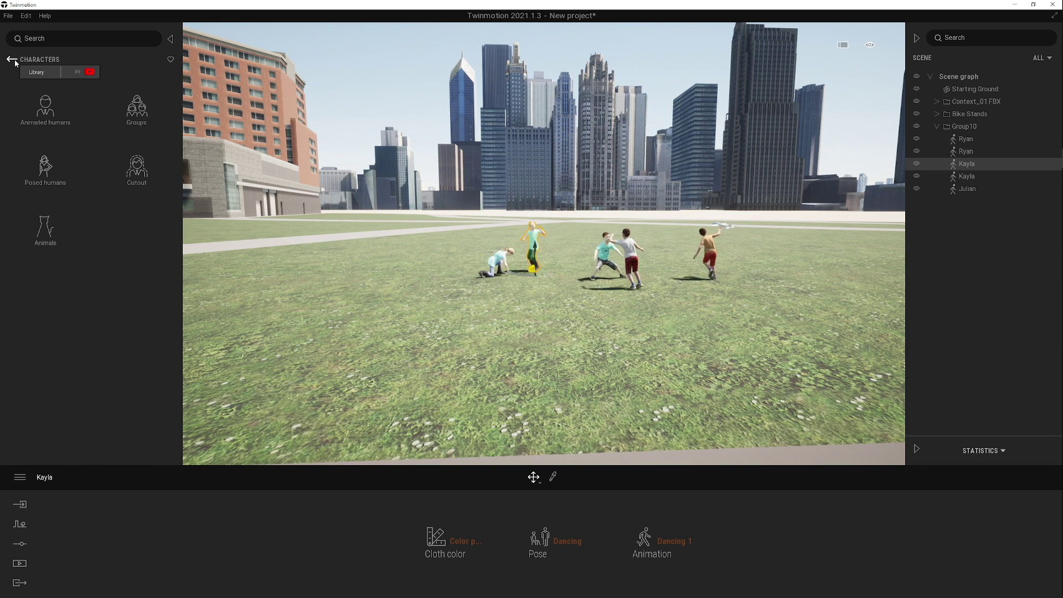
click(44, 165)
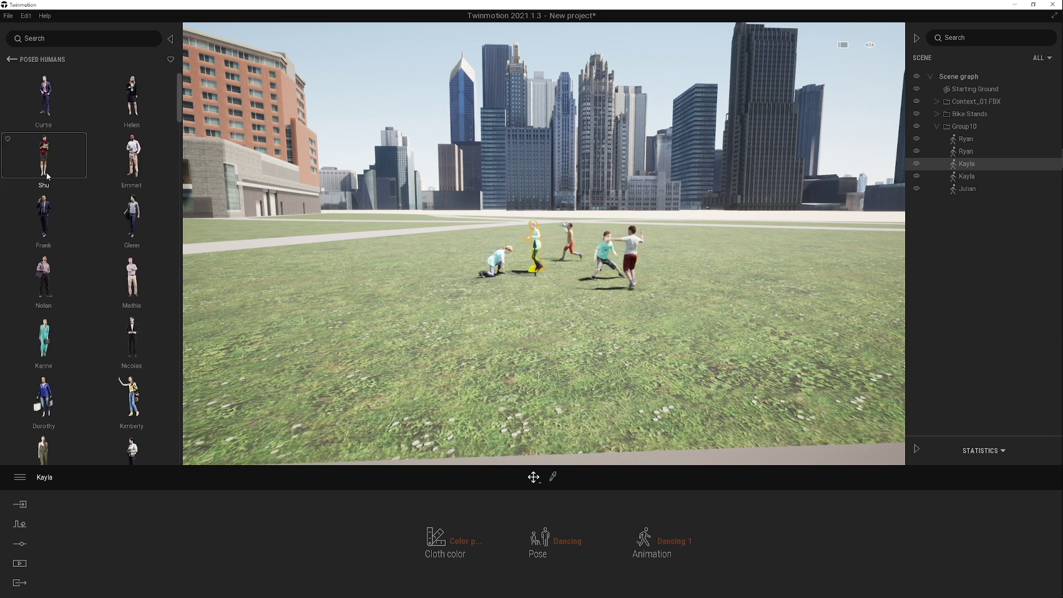
click(12, 59)
click(120, 106)
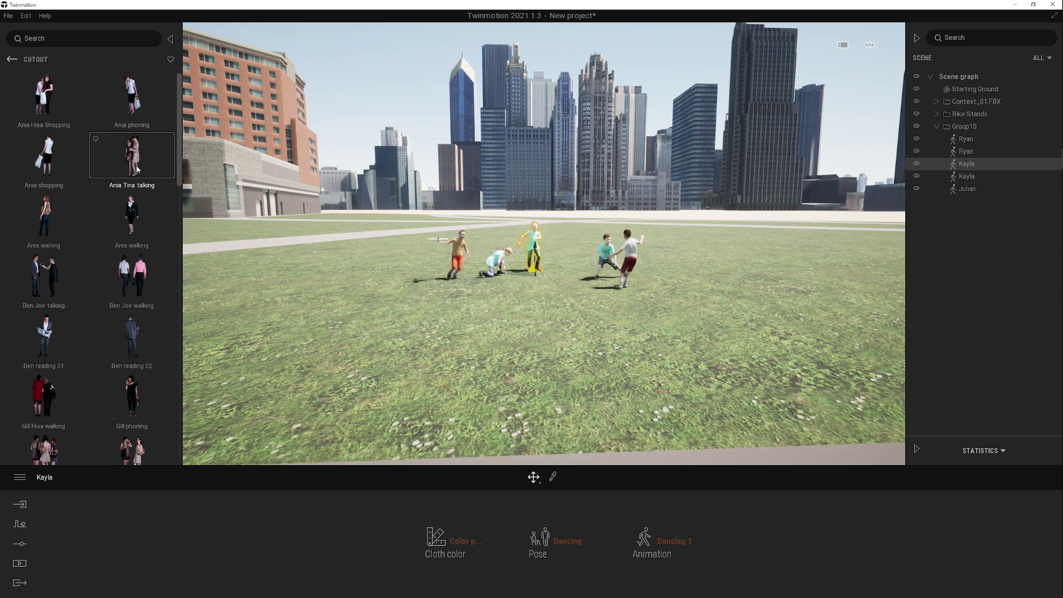
- Place the Flying butter animal asset on the lawn near the playing children
click(11, 59)
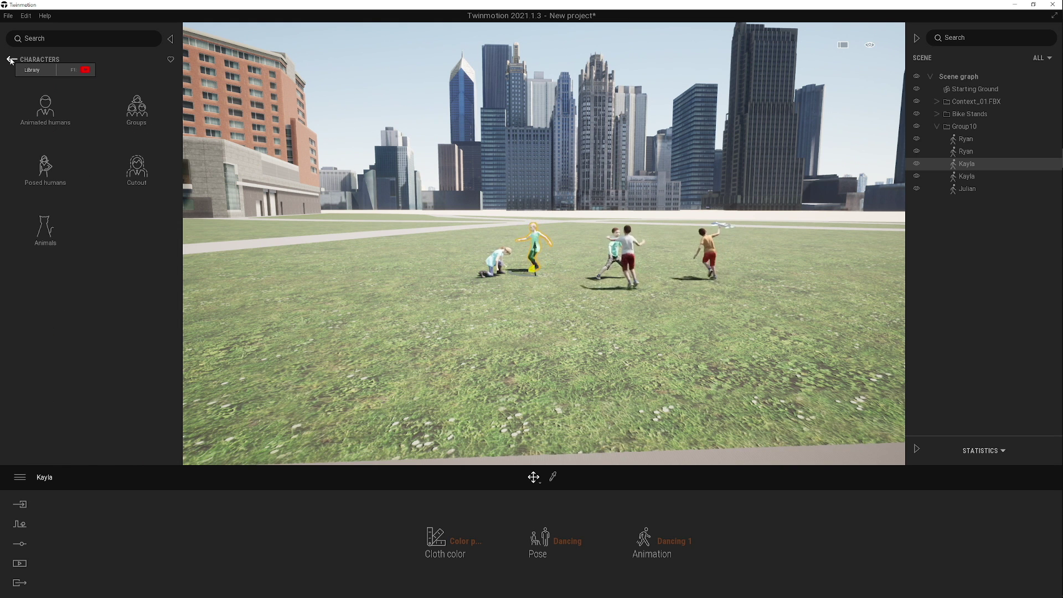
click(54, 235)
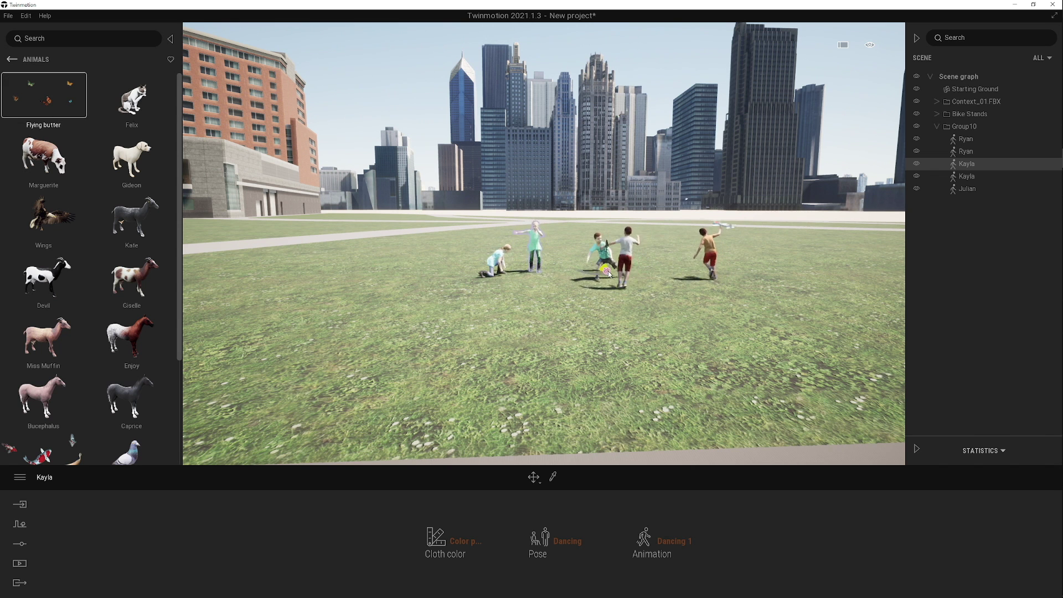
drag(57, 107, 669, 313)
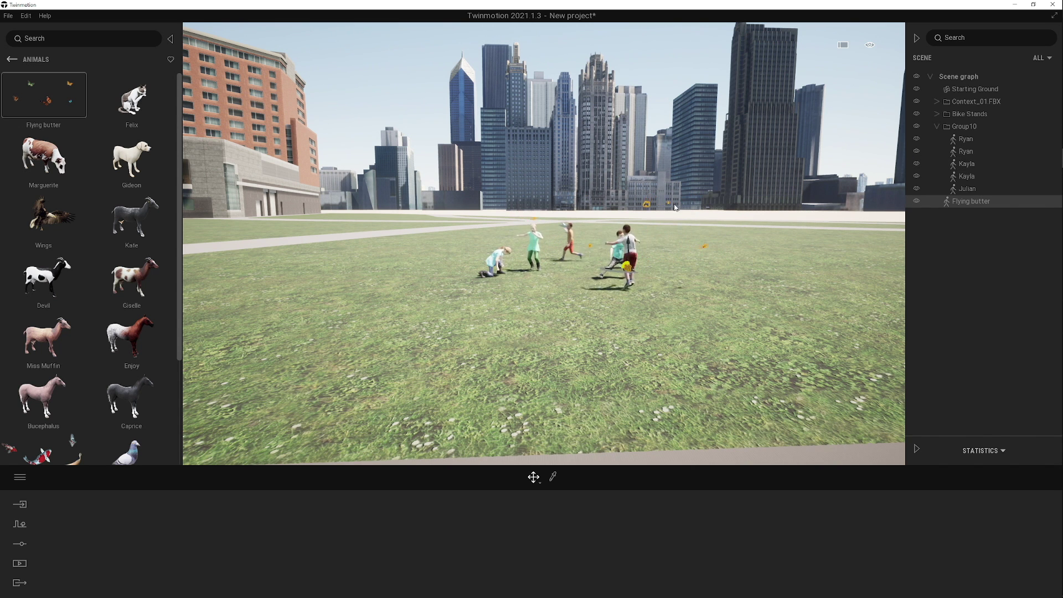
- Place a Small fog bank from the particle objects on the lawn beside the kneeling child
click(11, 59)
click(11, 59)
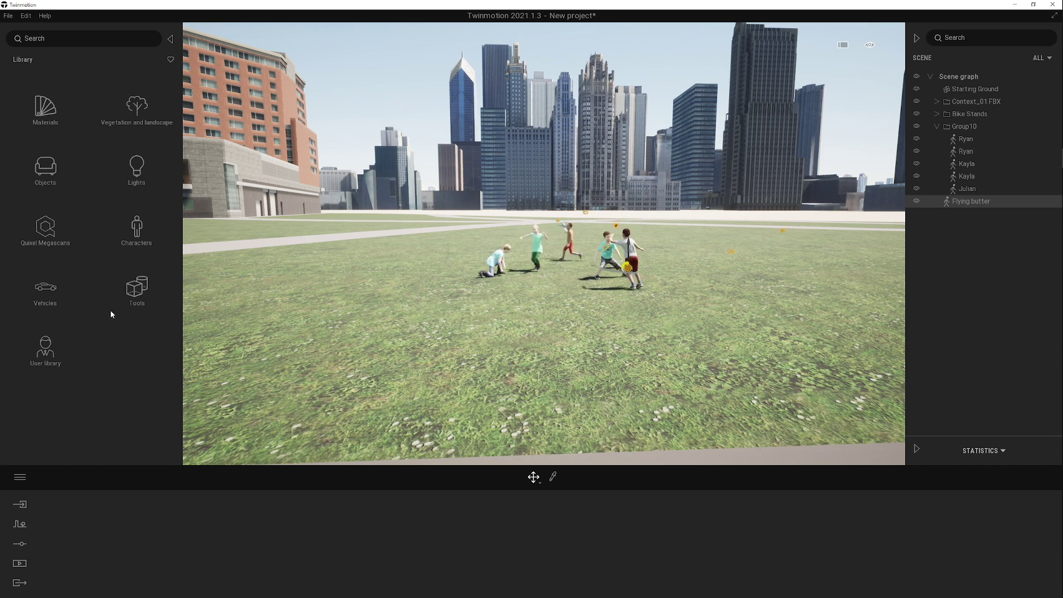
click(58, 174)
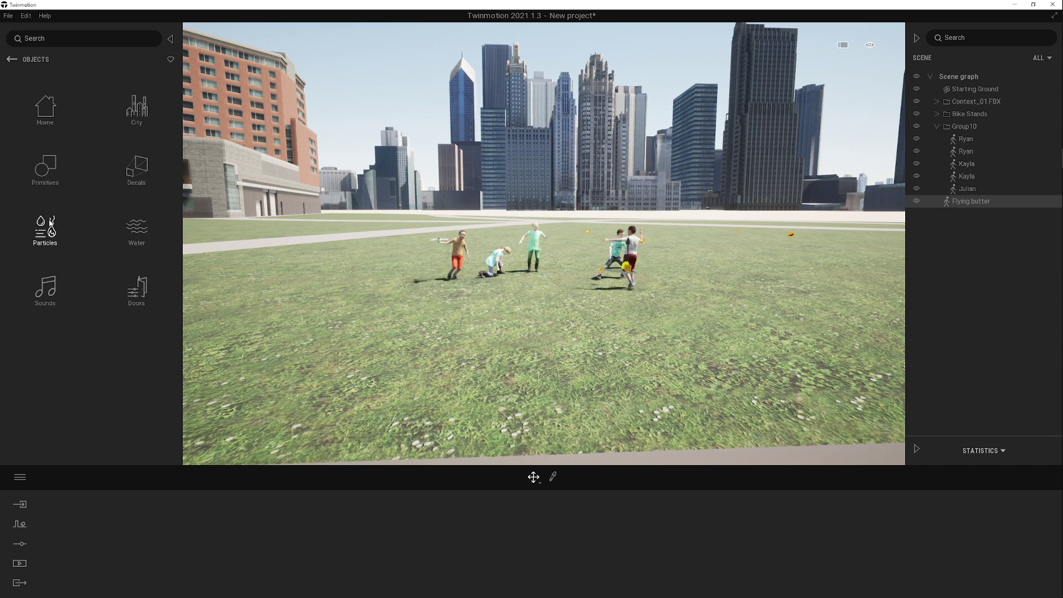
click(51, 231)
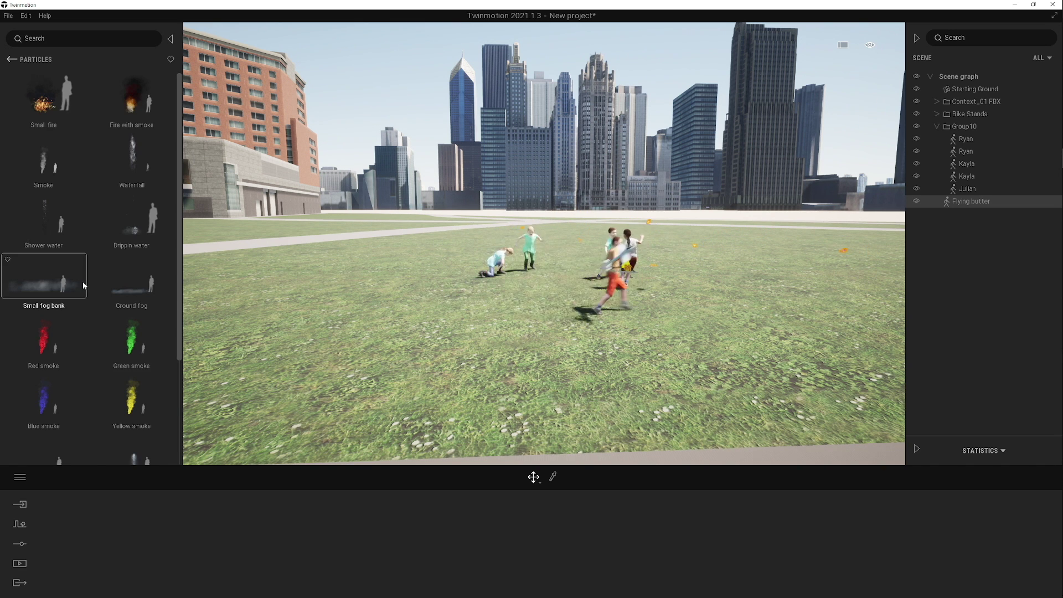
drag(43, 289, 439, 253)
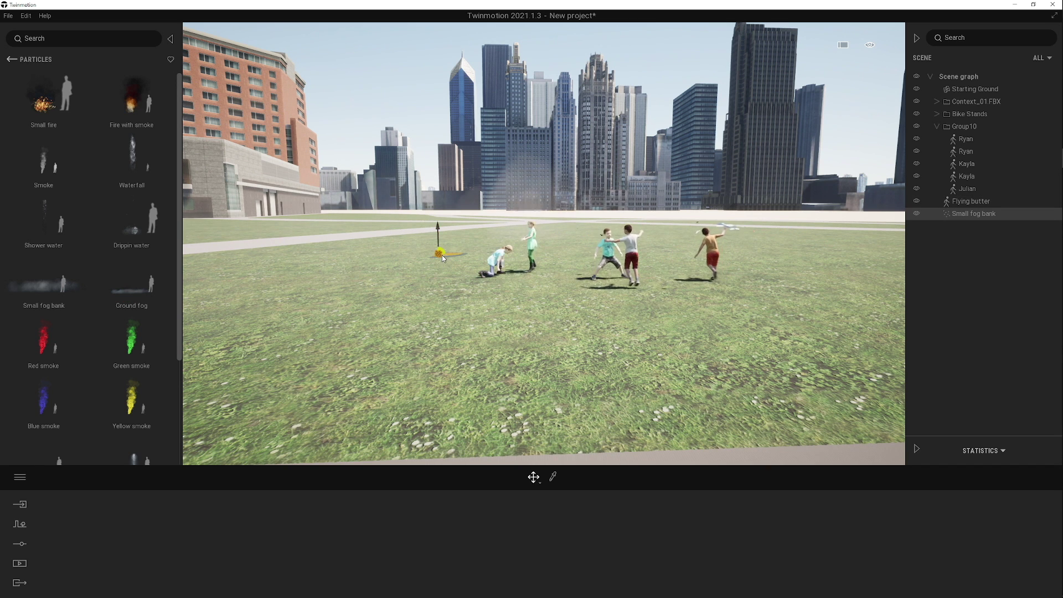
- Place an Animated Water jet 03 particle on the lawn in front of the playing children
scroll(119, 357, down, 5)
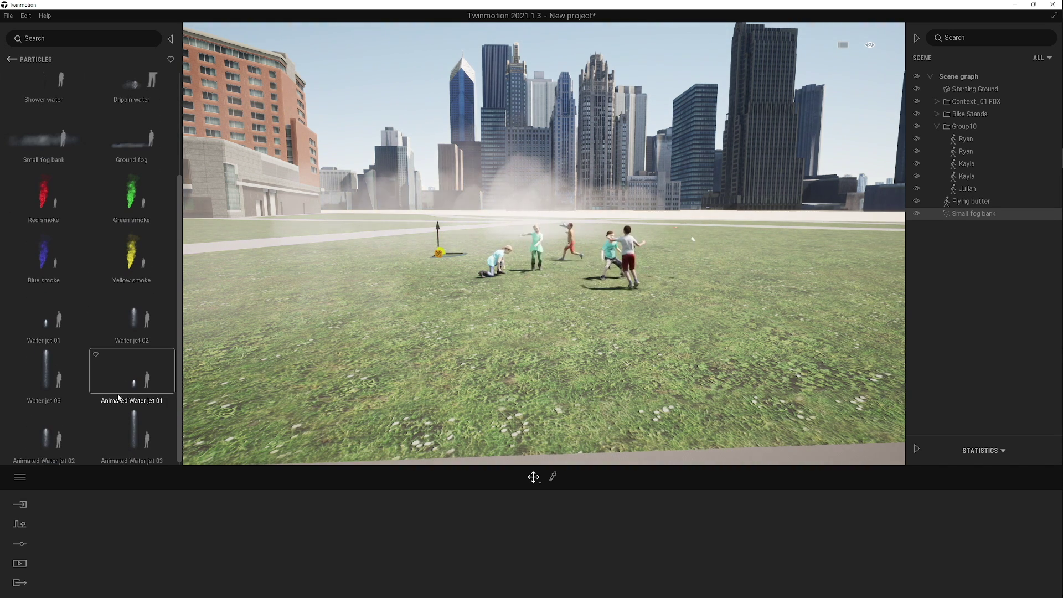
drag(130, 440, 574, 307)
right_drag(586, 322, 591, 309)
middle_drag(591, 309, 587, 292)
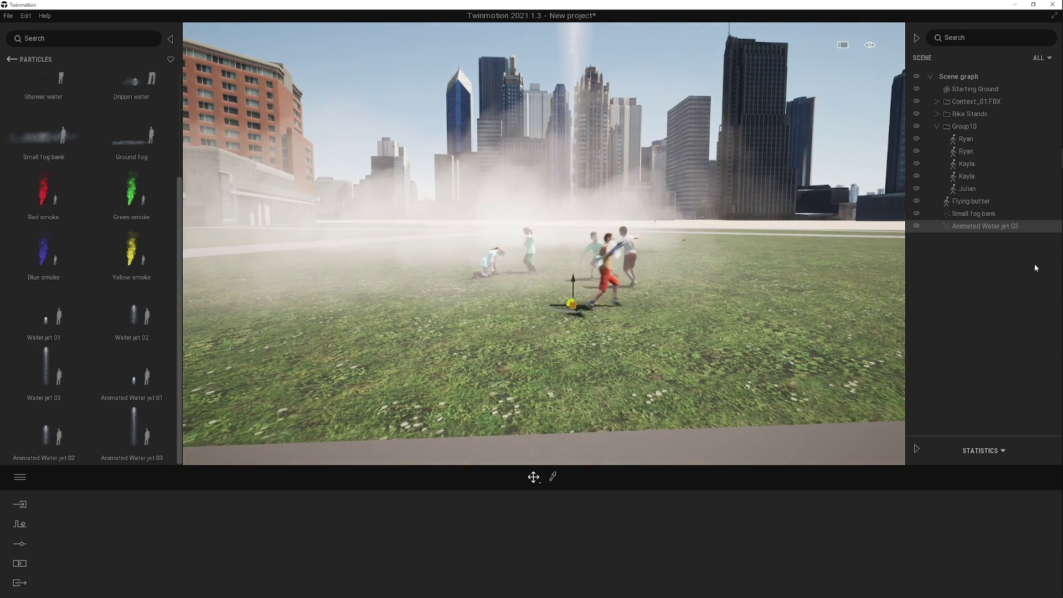
- Delete the Small fog bank and Animated Water jet 03 from the scene
ctrl+click(976, 215)
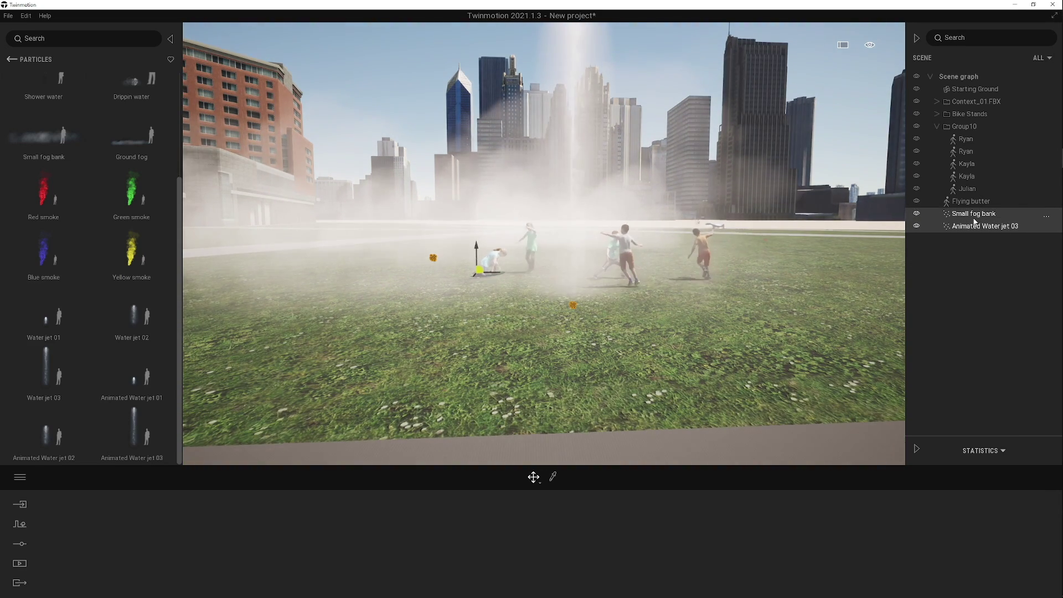
key(Delete)
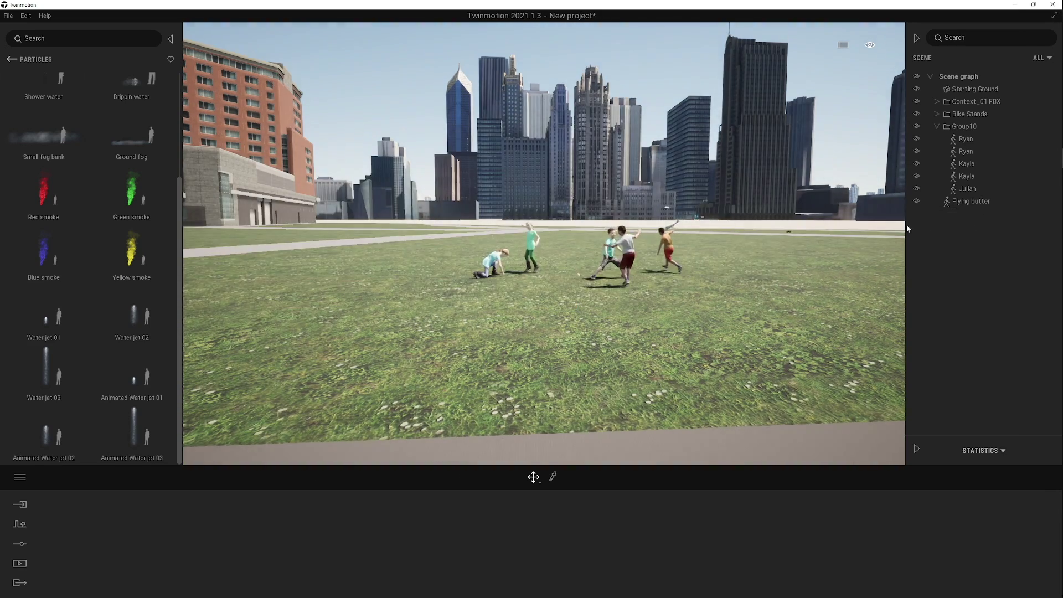
- Place a Parking lot 1 - single decal on the asphalt in front of the row of bike stands
click(11, 60)
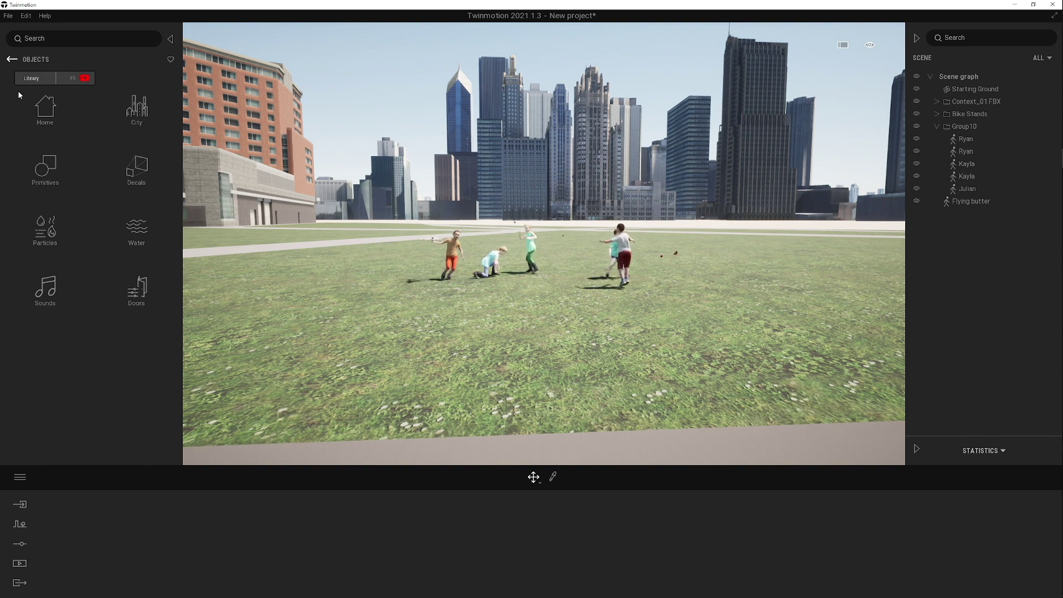
click(138, 169)
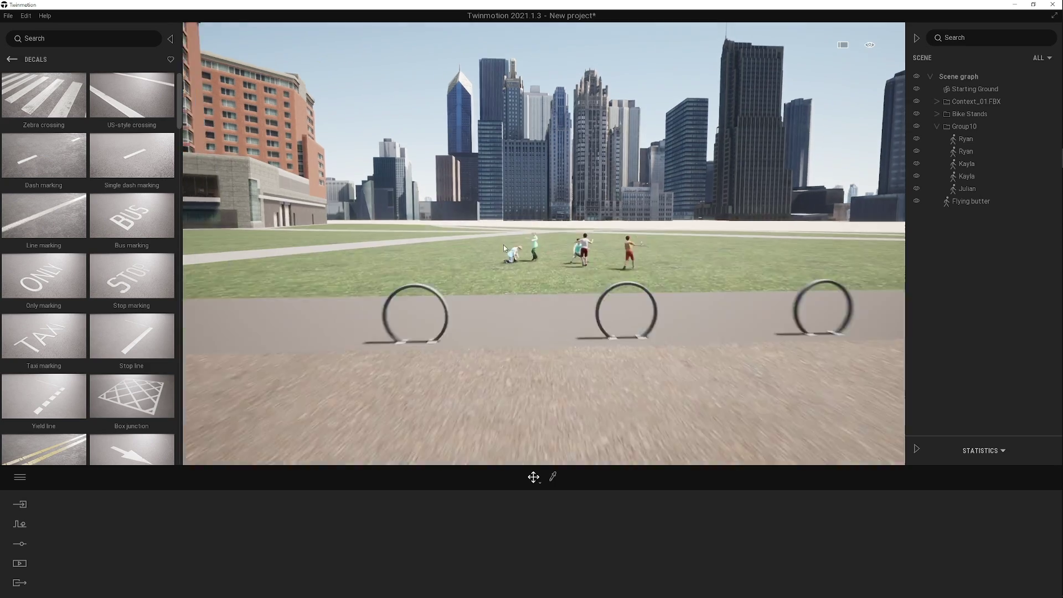
scroll(526, 247, down, 5)
middle_drag(633, 248, 343, 398)
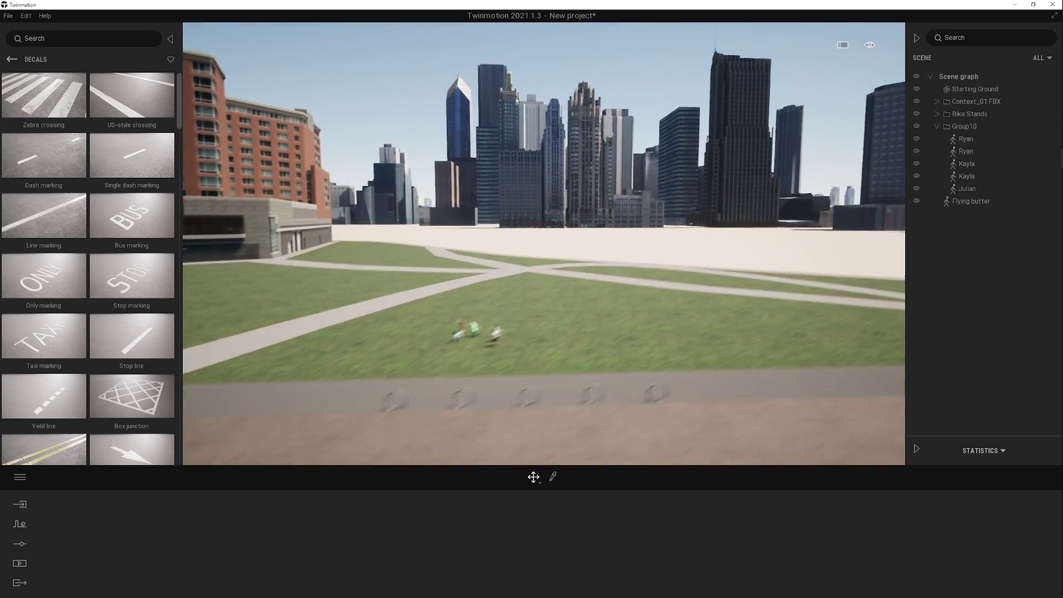
middle_drag(575, 188, 644, 211)
mouse_move(645, 211)
right_down()
mouse_move(645, 239)
mouse_move(637, 227)
right_up()
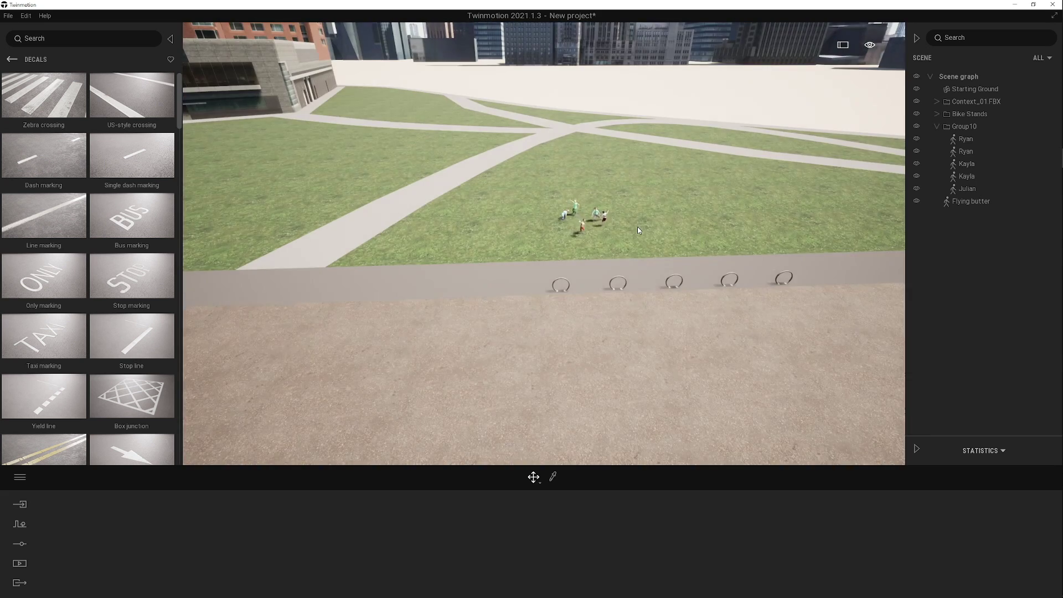
middle_drag(637, 227, 621, 211)
middle_drag(768, 368, 726, 304)
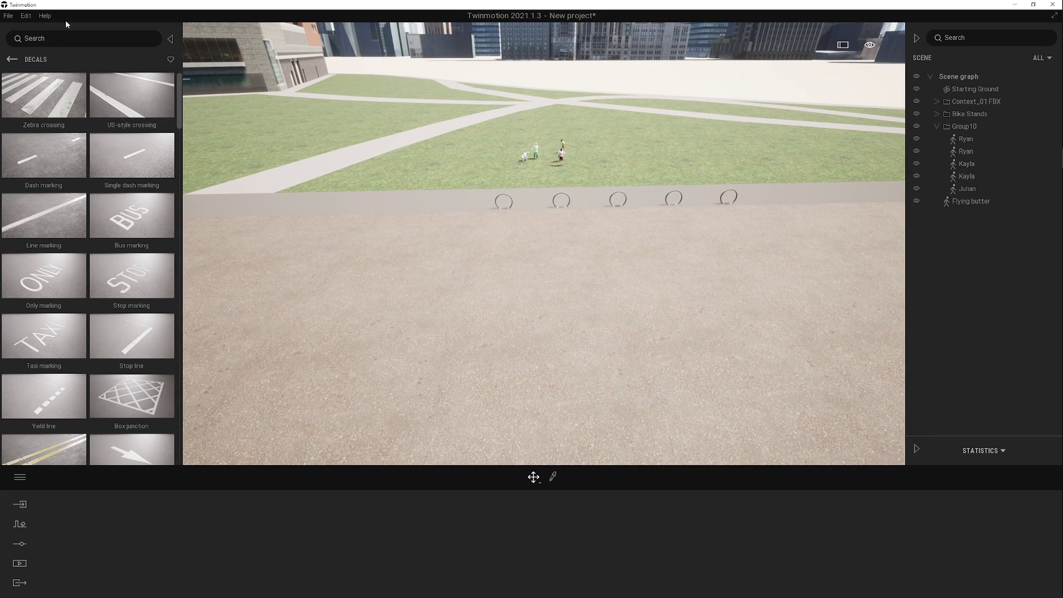
scroll(98, 196, down, 5)
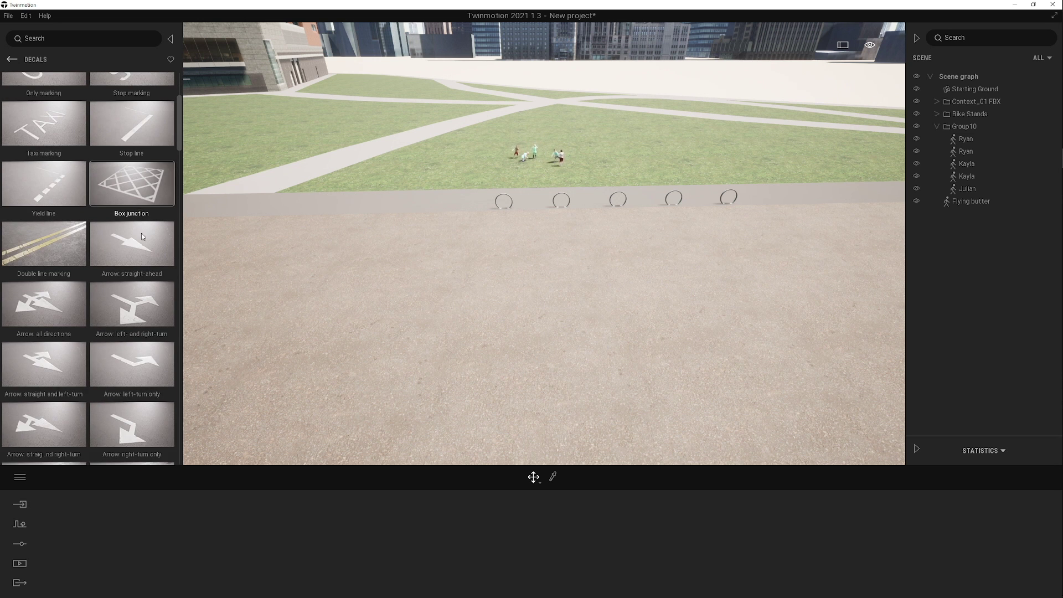
scroll(126, 228, up, 3)
scroll(127, 227, down, 4)
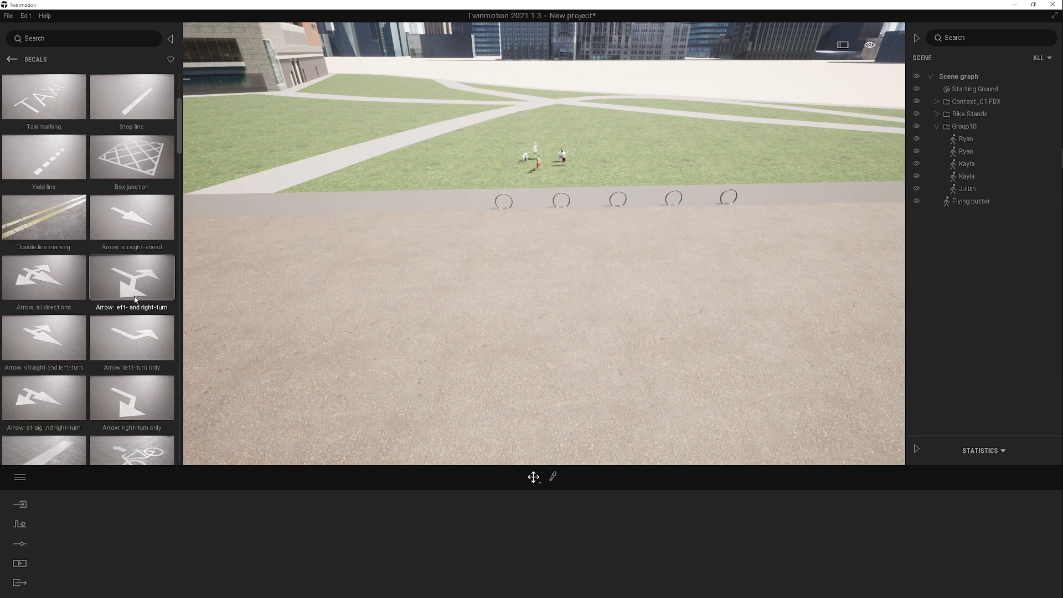
scroll(138, 301, down, 7)
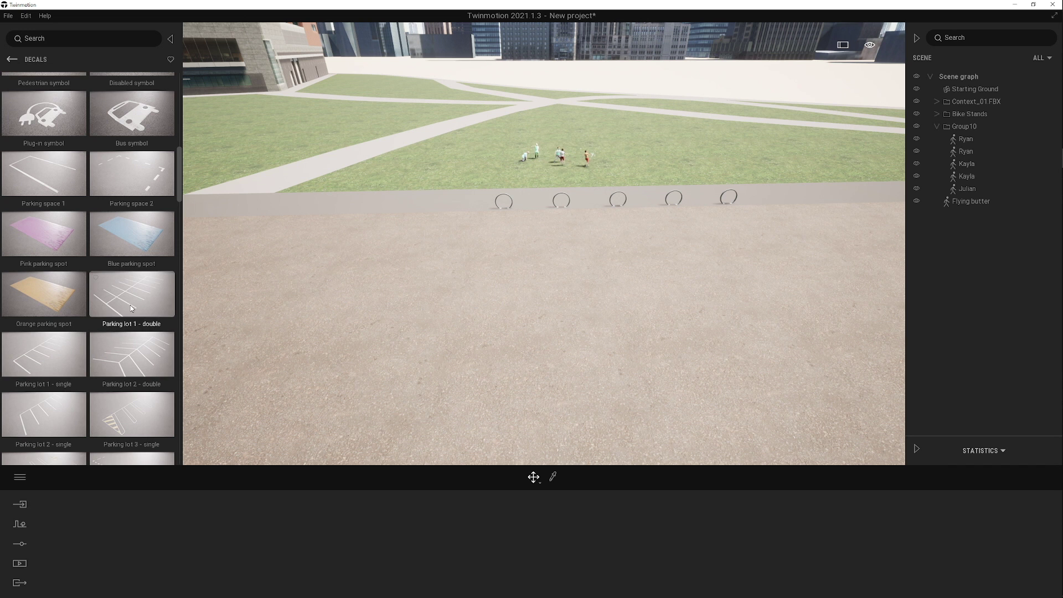
drag(46, 354, 547, 253)
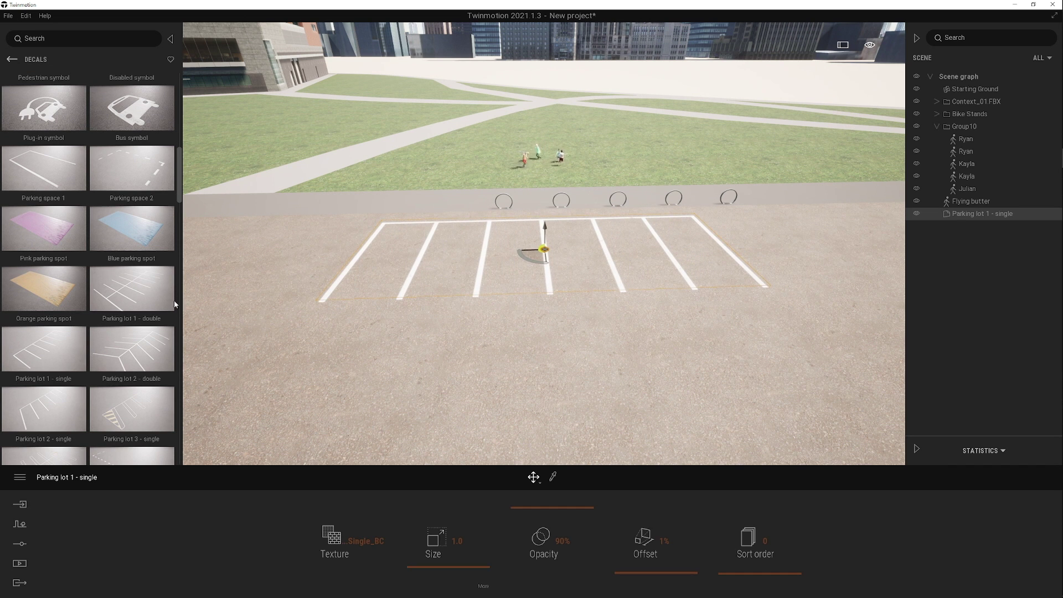
- Add a Sewer 2 decal in front of the parking bays and a Puddle 1 decal over their line markings
scroll(154, 293, down, 5)
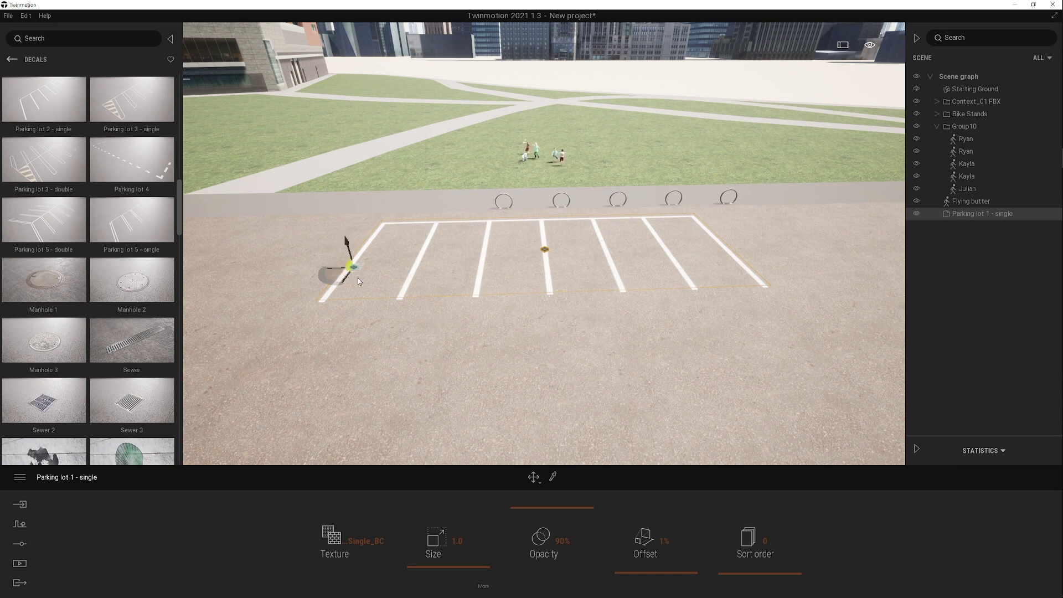
drag(357, 278, 339, 348)
scroll(120, 344, down, 9)
drag(126, 256, 469, 278)
- Add a Stains 3 decal to the asphalt by the parking bays, with size 3.6 and opacity 42%
drag(473, 566, 473, 554)
drag(540, 550, 507, 532)
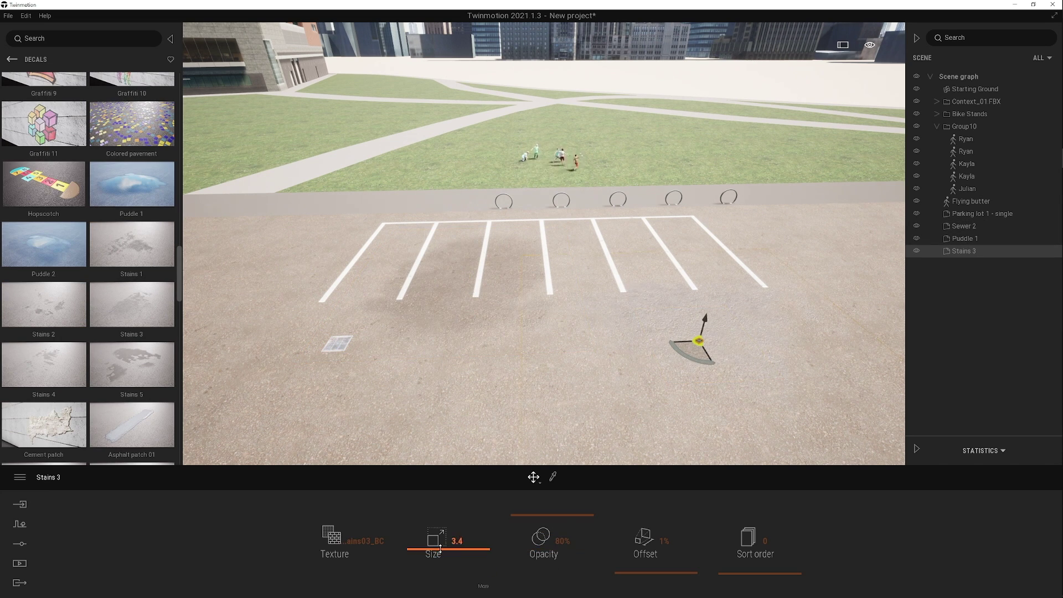
shift+middle_drag(573, 415, 587, 376)
scroll(581, 363, up, 3)
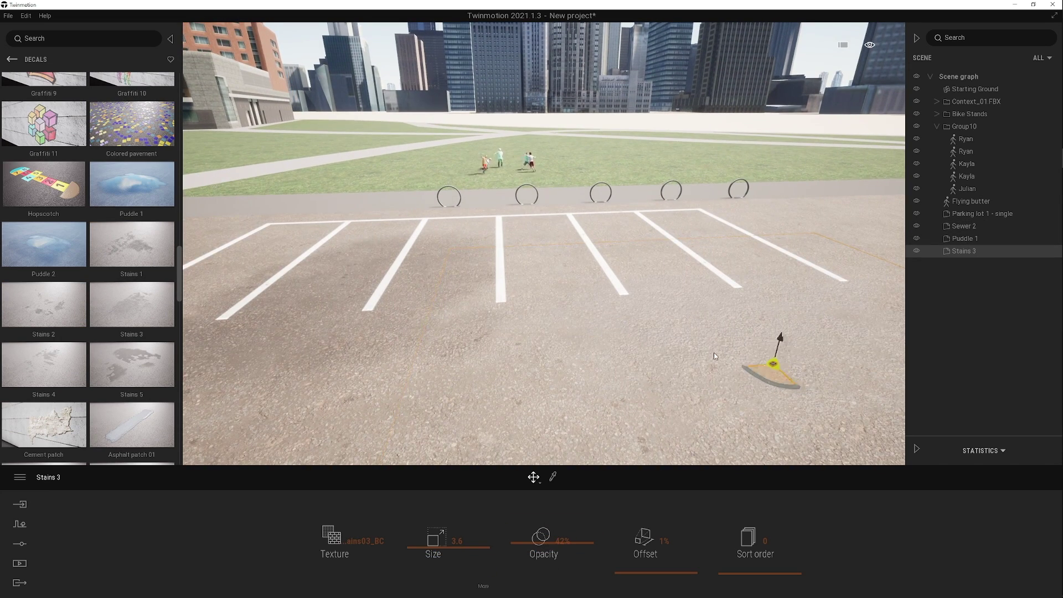
- Place a Road damage 03 decal on the asphalt near the middle parking bays and set its size to 1.7
scroll(89, 276, down, 6)
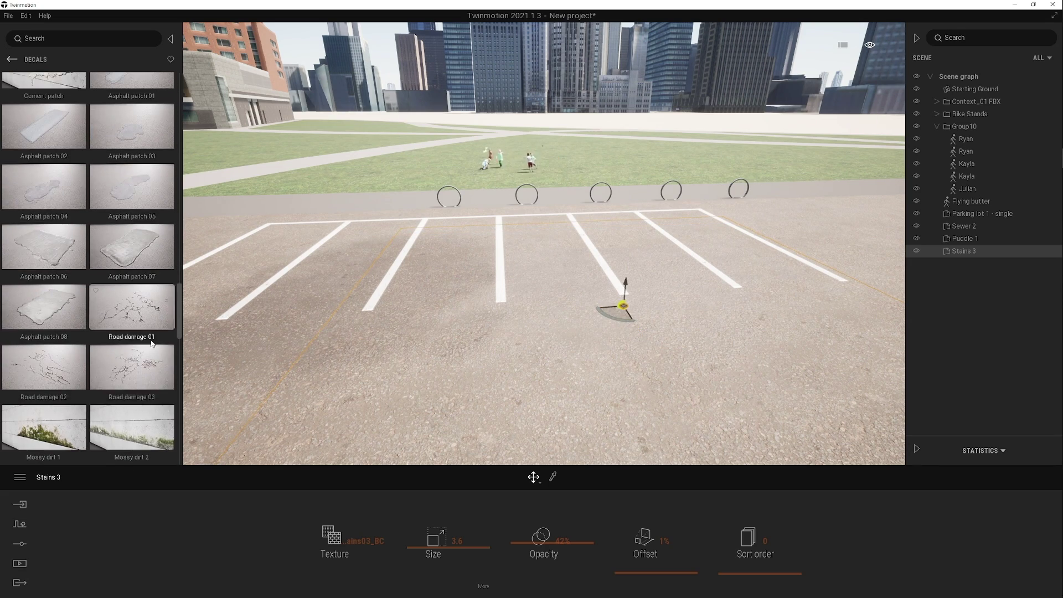
drag(132, 365, 490, 319)
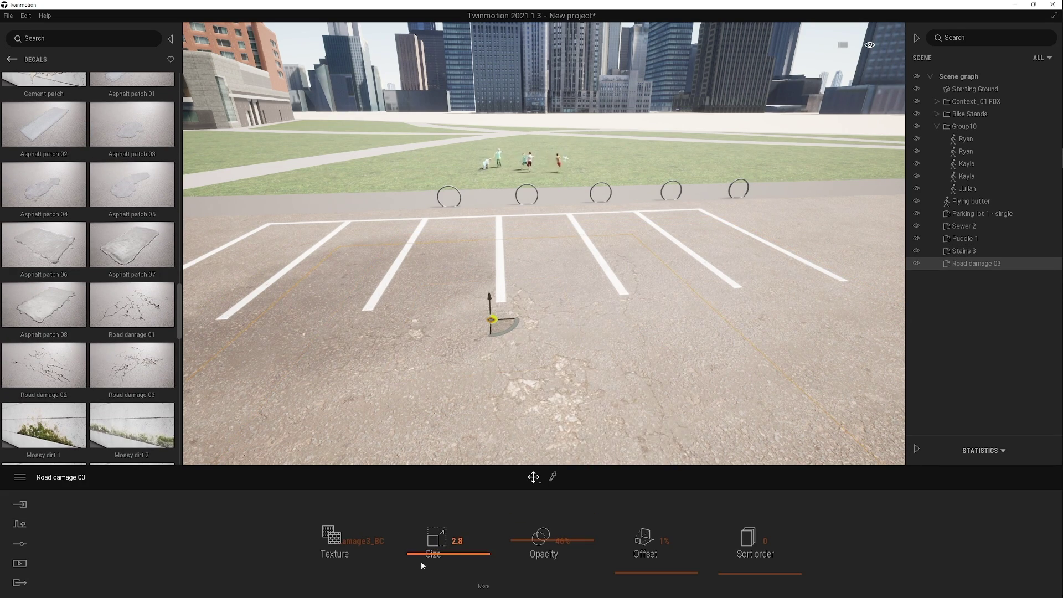
drag(422, 560, 439, 564)
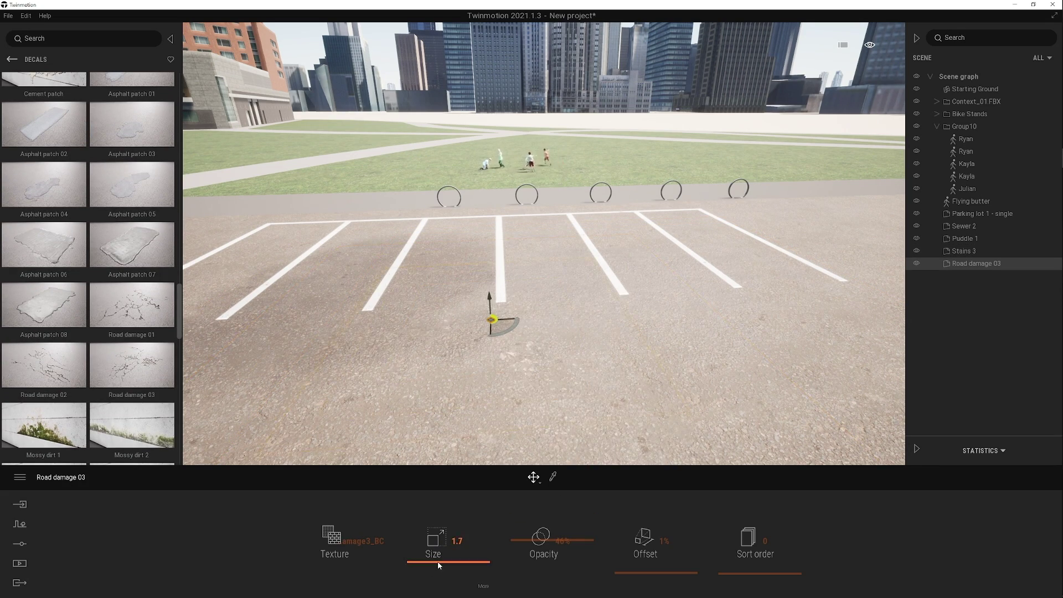
scroll(603, 397, up, 3)
shift+middle_drag(603, 397, 609, 360)
shift+middle_drag(679, 460, 686, 452)
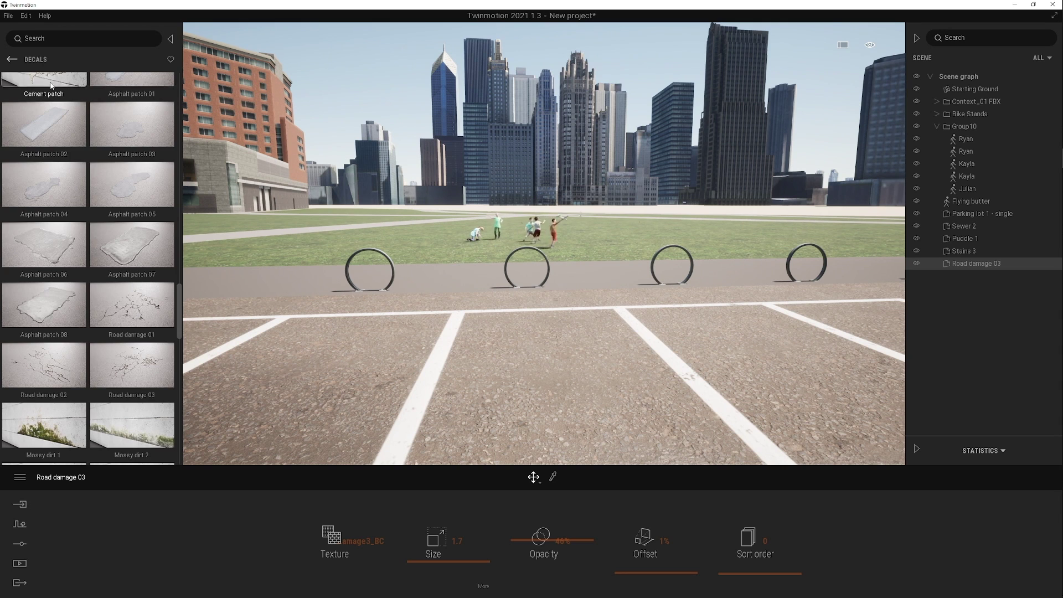
- Examine the Sections, Animators and Reflection Probes categories of the library's tools
click(11, 60)
click(9, 61)
click(138, 298)
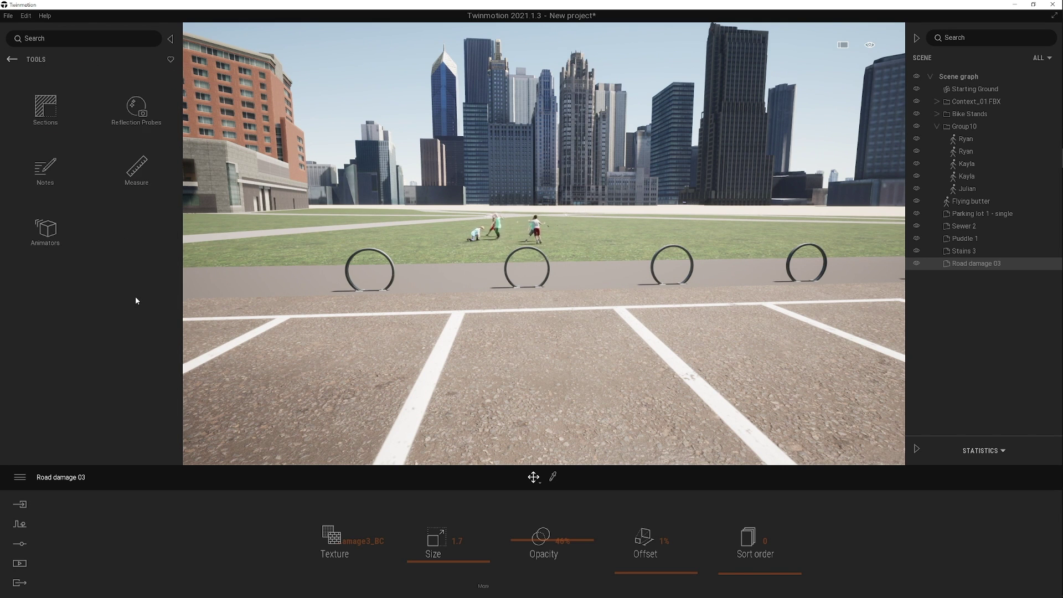
click(57, 113)
click(12, 59)
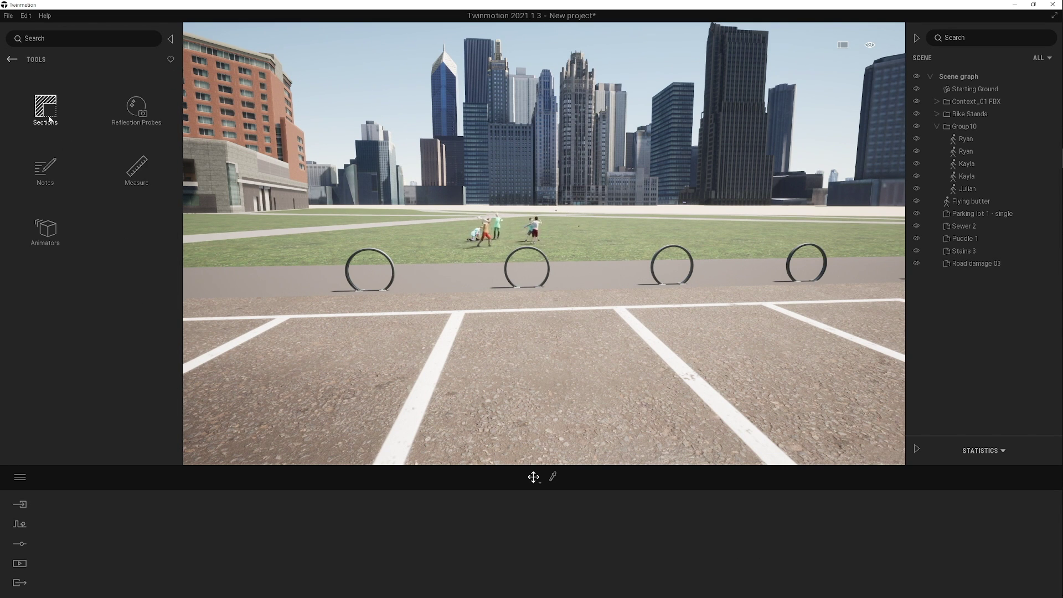
click(47, 231)
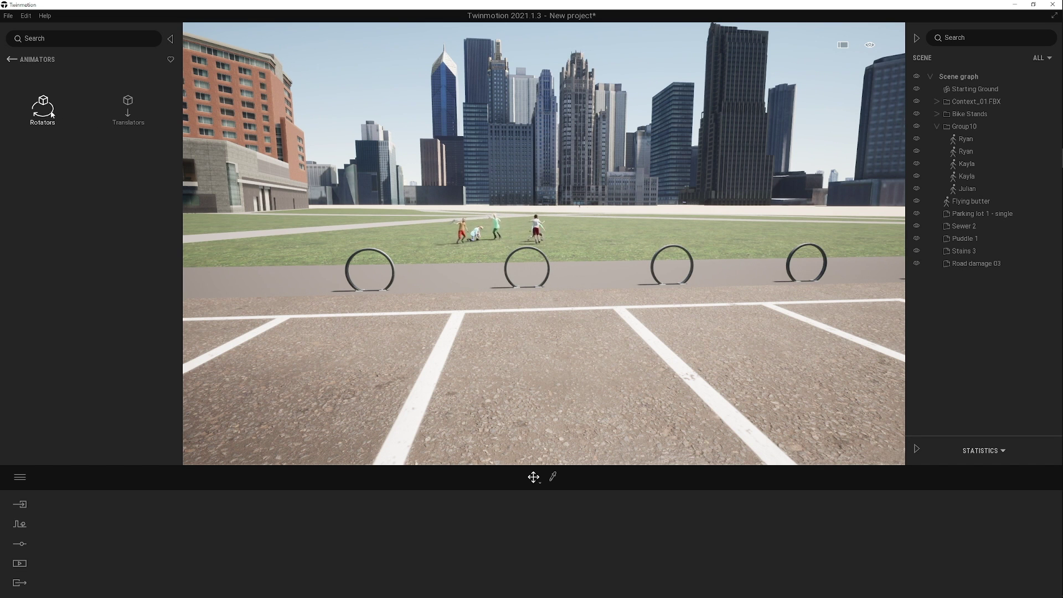
click(11, 60)
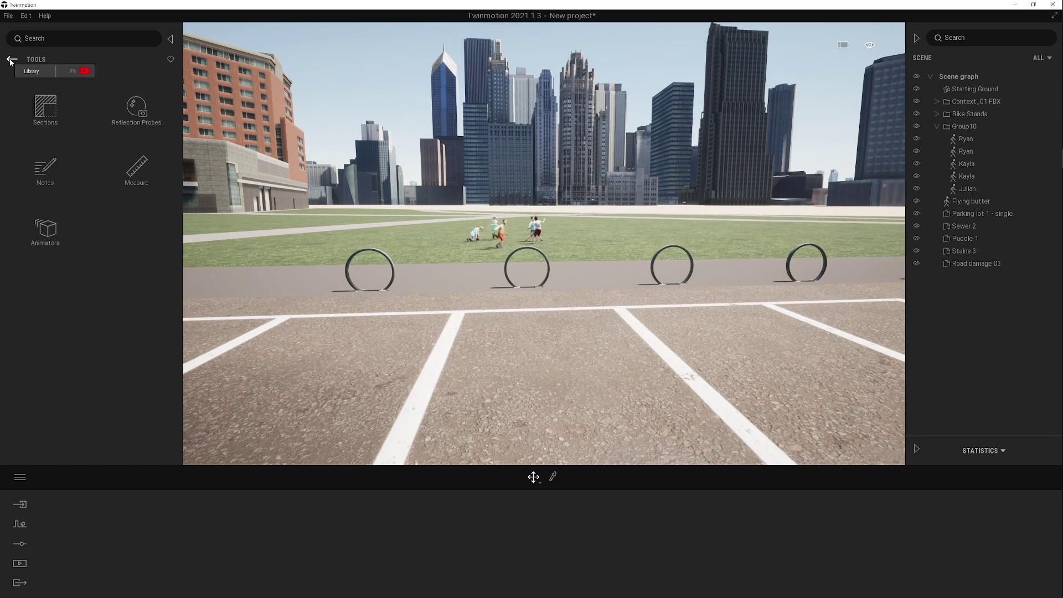
click(143, 110)
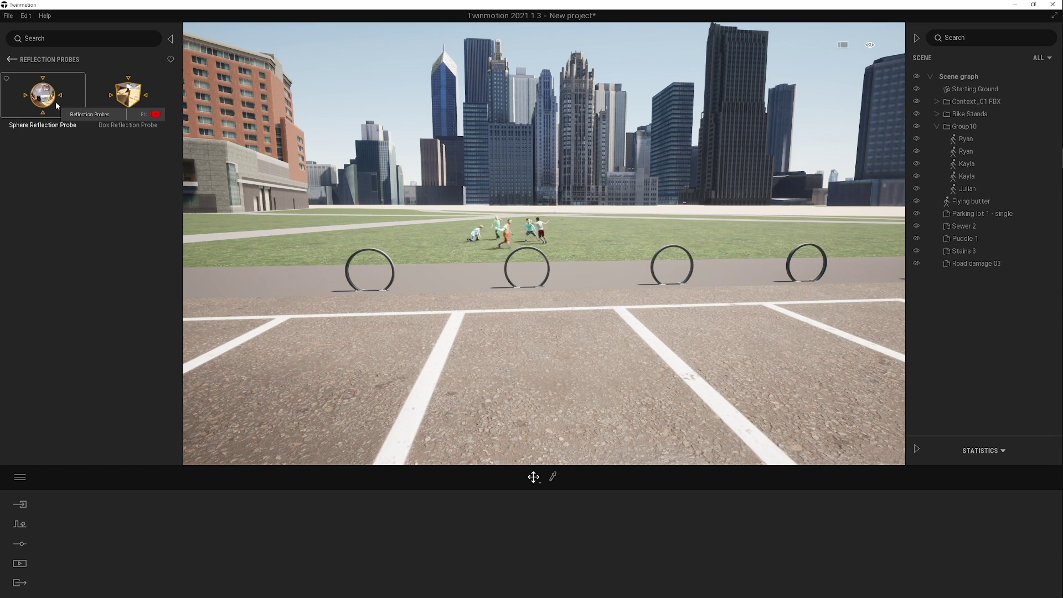
click(10, 59)
click(12, 59)
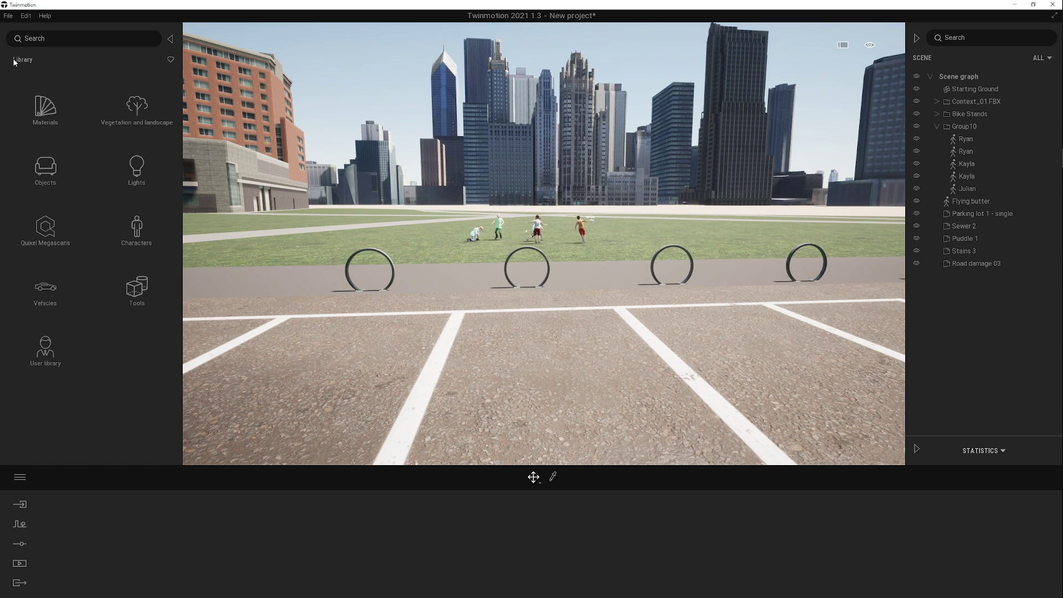
- Place a Box 1m primitive on the open lawn
click(49, 171)
click(48, 173)
scroll(95, 314, down, 1)
scroll(108, 308, up, 2)
drag(60, 181, 570, 231)
scroll(571, 232, up, 6)
scroll(580, 238, down, 2)
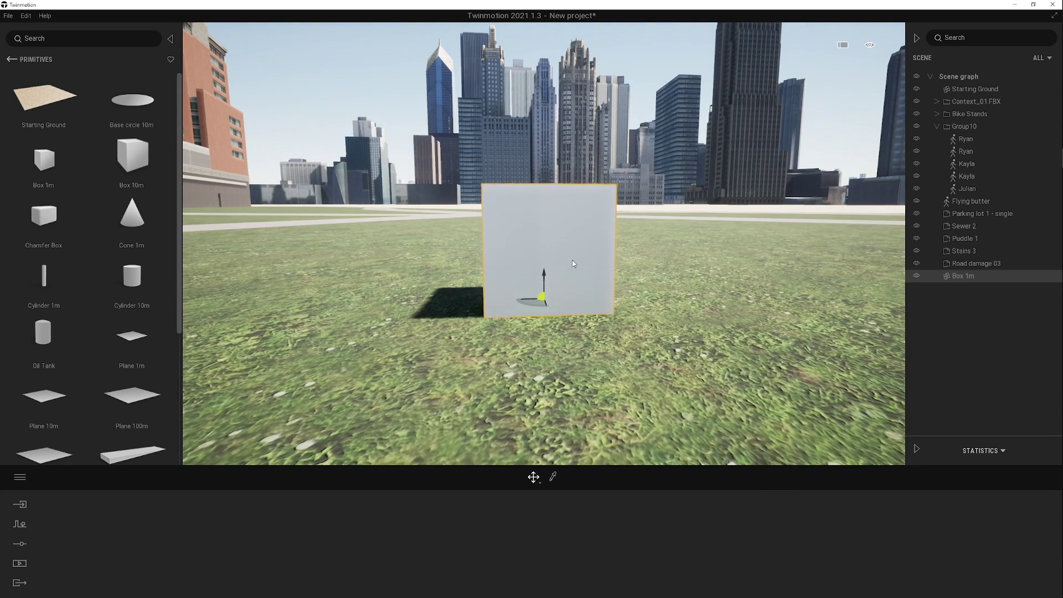
- Scale the box on the lawn up uniformly to roughly twice its size
mouse_move(540, 485)
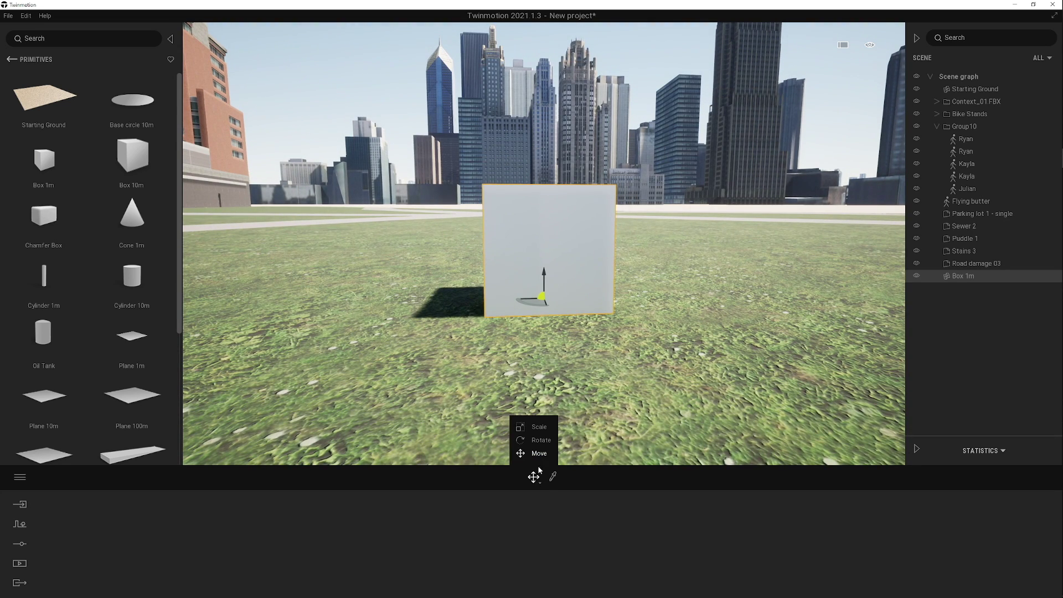
click(538, 427)
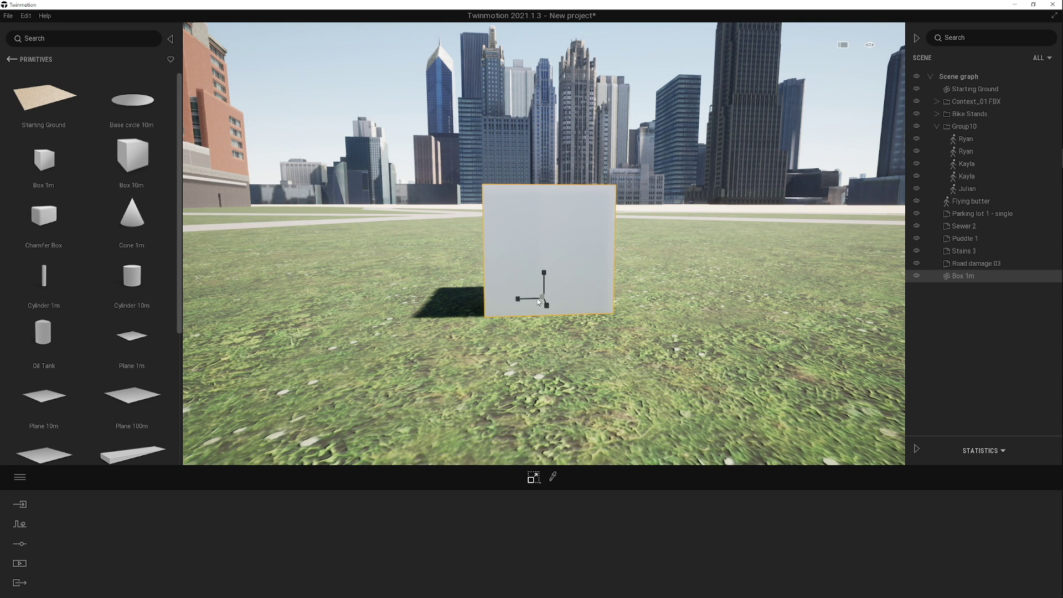
drag(543, 297, 551, 273)
- Apply the Chrome material to the enlarged box on the lawn
click(12, 59)
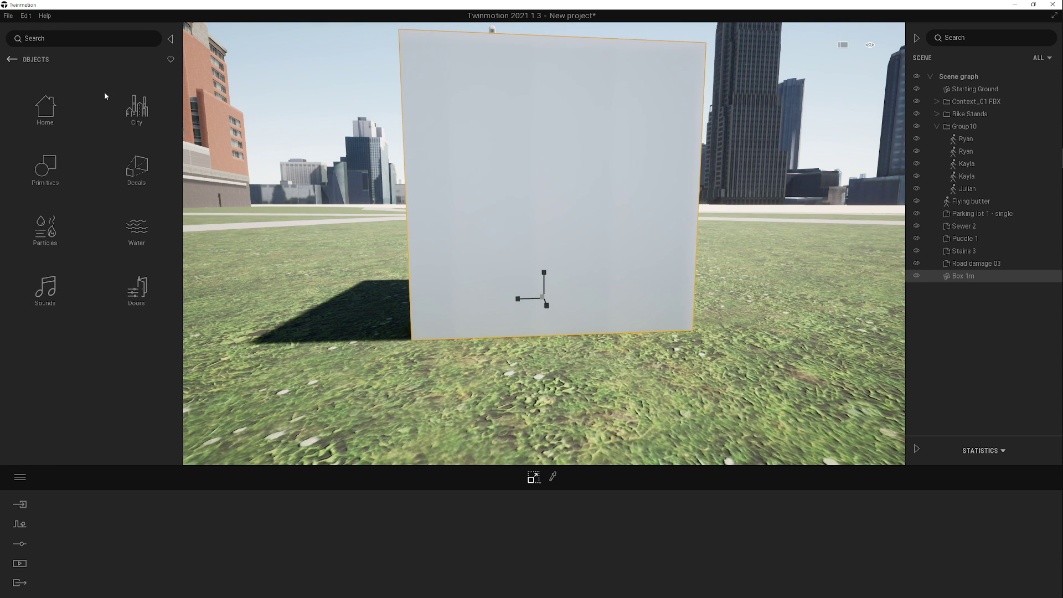
click(13, 58)
click(45, 108)
click(132, 108)
drag(132, 215, 498, 216)
right_drag(498, 216, 432, 227)
right_drag(543, 243, 669, 269)
- Place a Sphere Reflection Probe on the lawn by the reflective face of the chrome box
click(12, 60)
click(133, 288)
click(135, 107)
drag(42, 95, 598, 396)
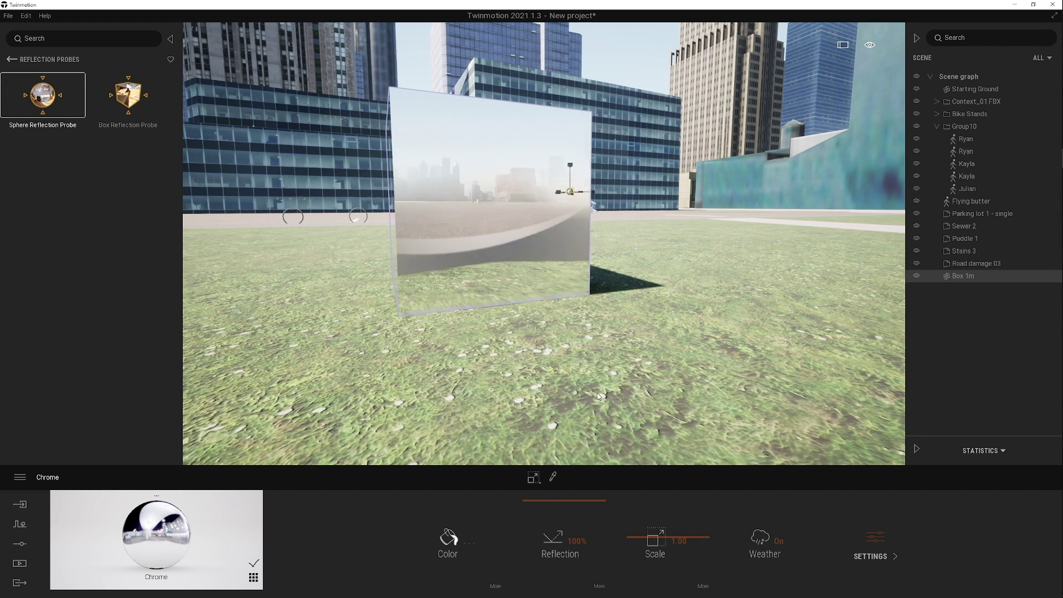
drag(570, 340, 570, 341)
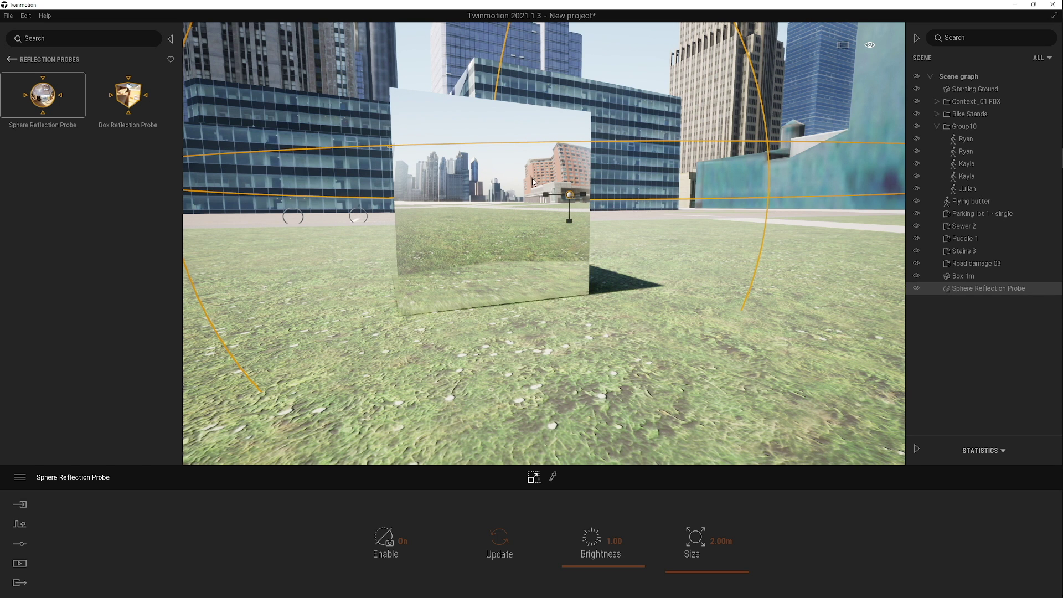
- Set the Sphere Reflection Probe's size to 2.95 m
right_drag(564, 188, 577, 189)
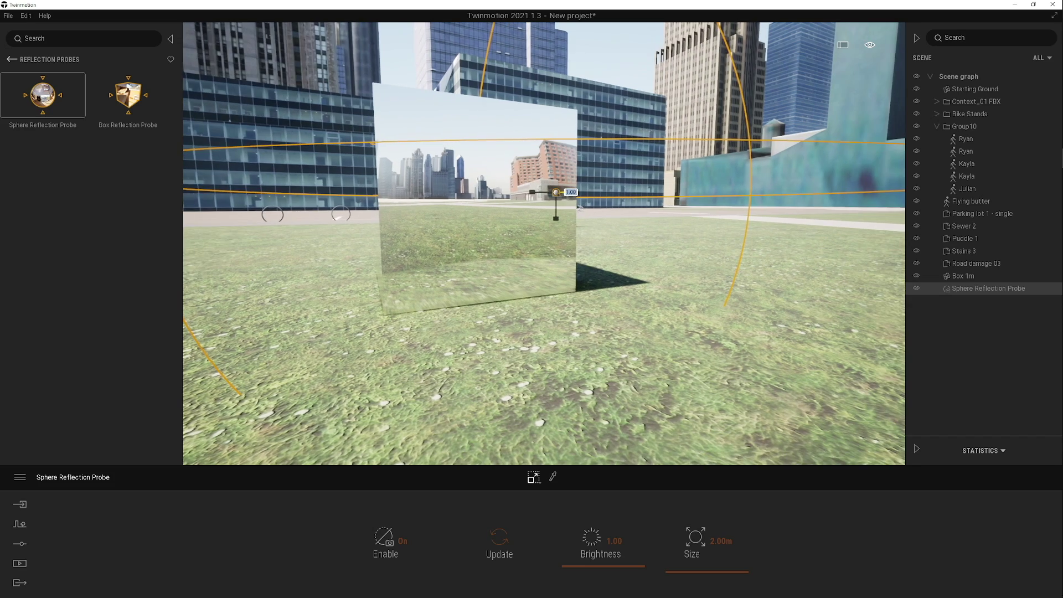
key(s)
key(w)
key(d)
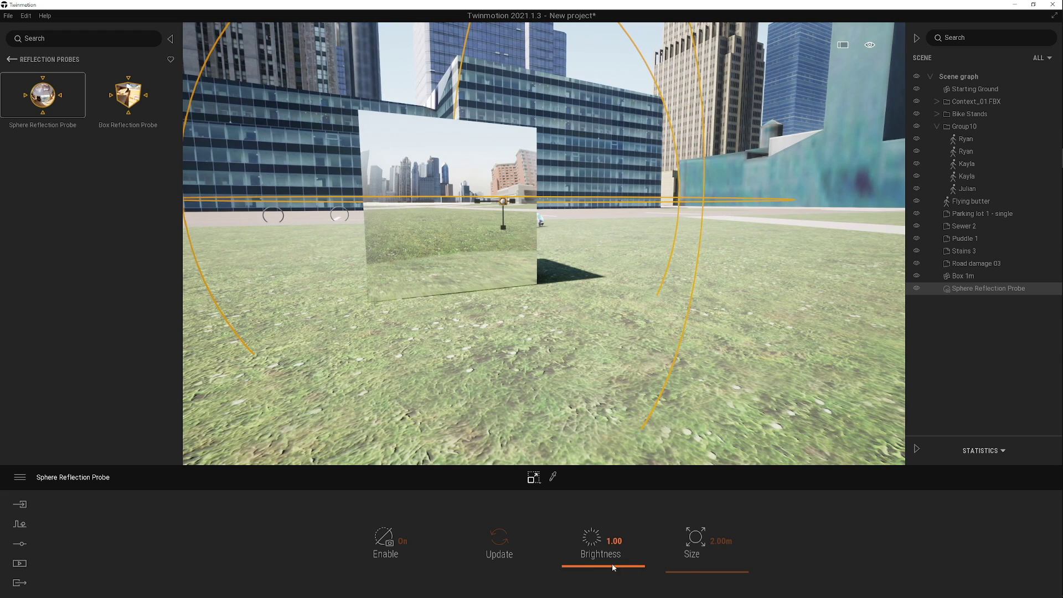
mouse_move(702, 572)
mouse_down()
mouse_move(689, 567)
mouse_move(699, 572)
mouse_up()
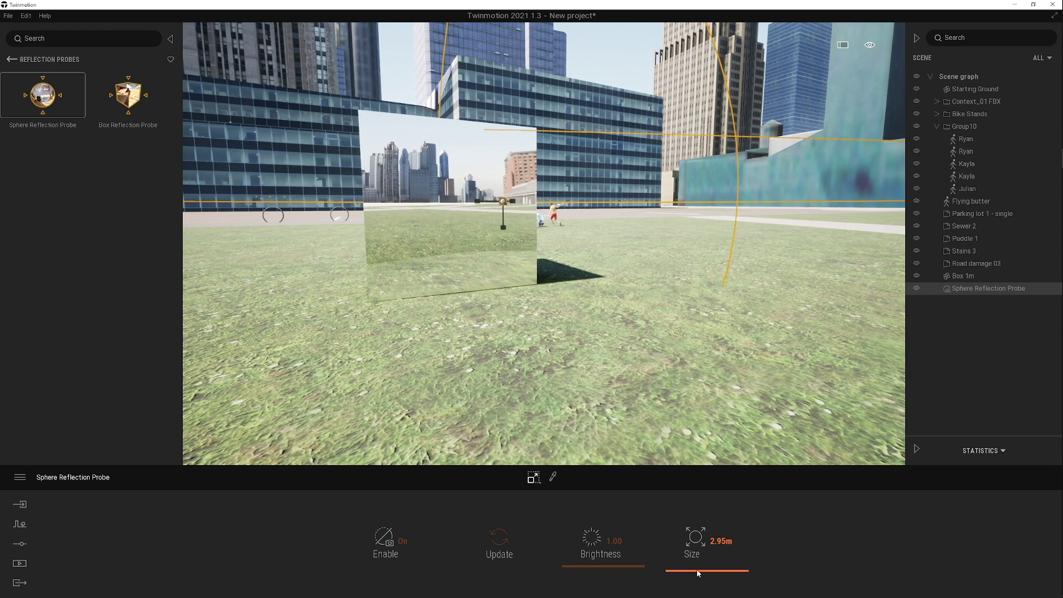
- Inspect the chrome box's reflections from other angles and delete the box together with the Sphere Reflection Probe
right_drag(653, 377, 667, 379)
right_drag(637, 278, 673, 274)
key(a)
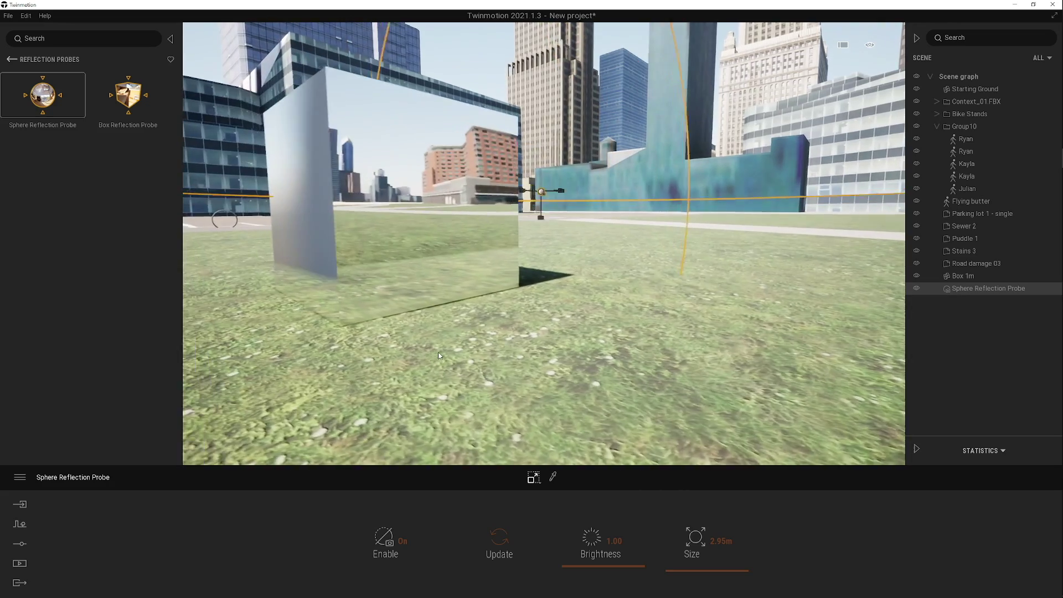
key(s)
key(a)
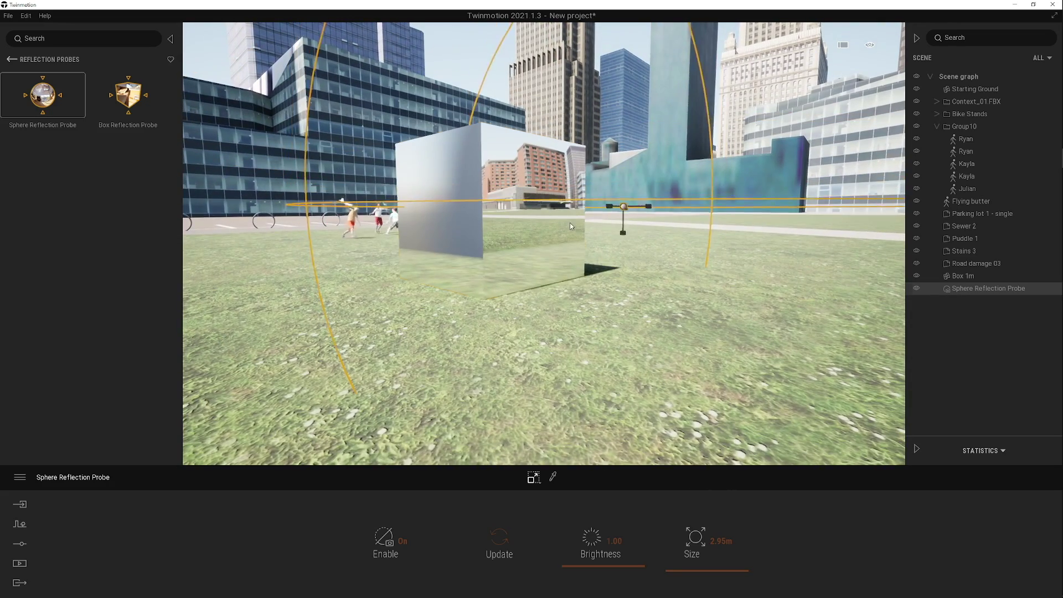
click(570, 222)
ctrl+click(978, 295)
key(w)
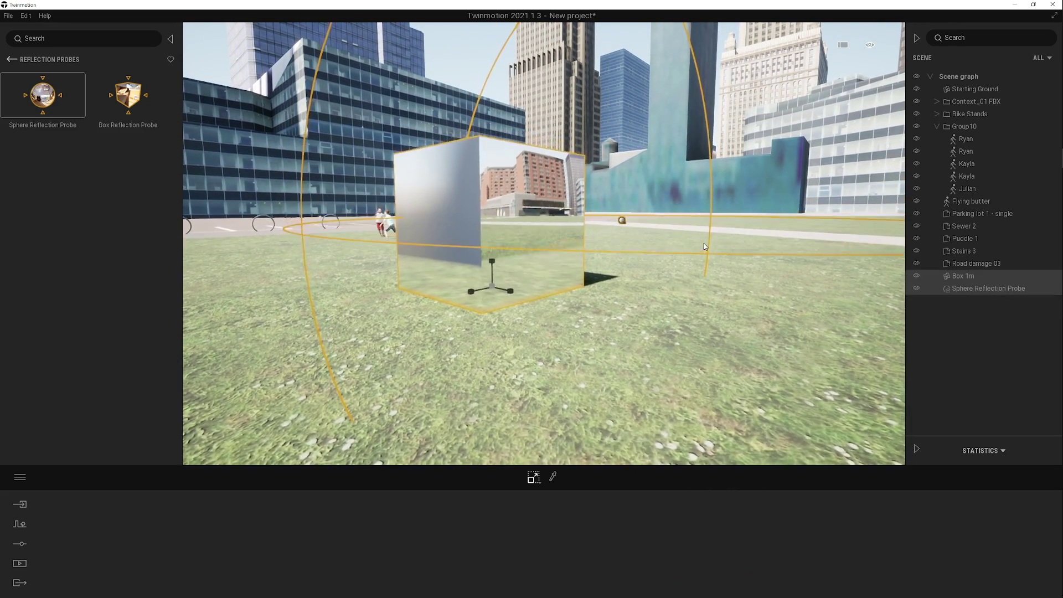
key(Delete)
right_drag(636, 277, 776, 277)
key(a)
right_drag(465, 245, 687, 216)
key(s)
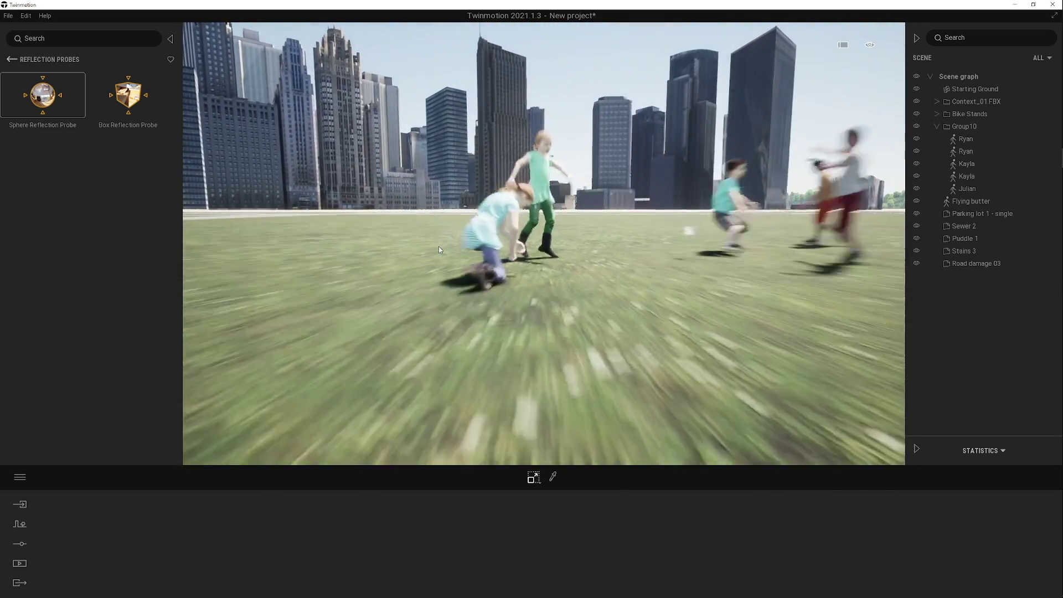
- Collapse the asset library and look over the main application commands
right_drag(653, 251, 559, 255)
key(d)
key(s)
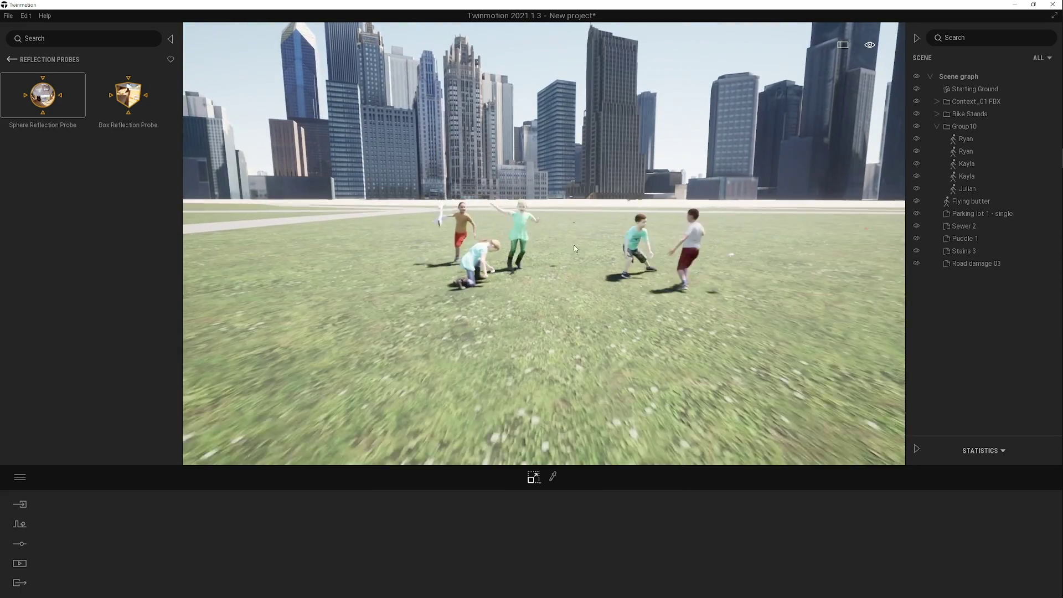
click(170, 39)
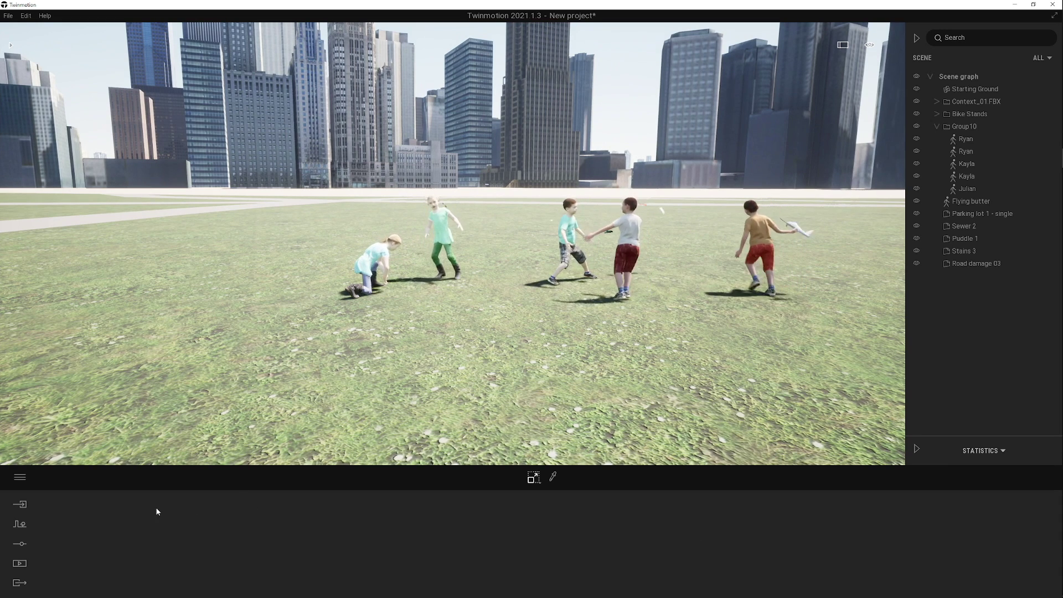
click(17, 478)
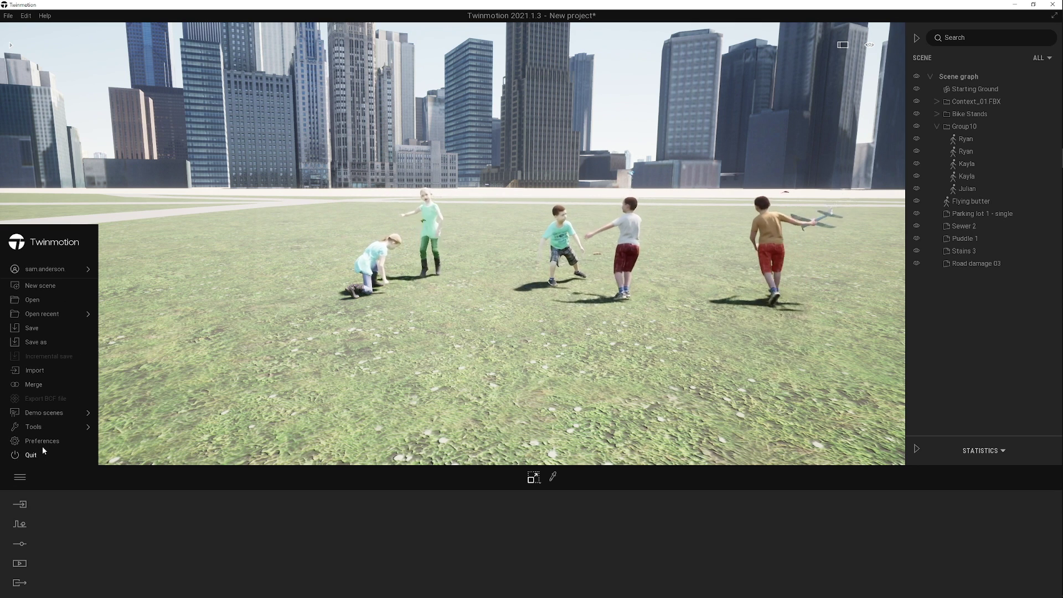
click(114, 523)
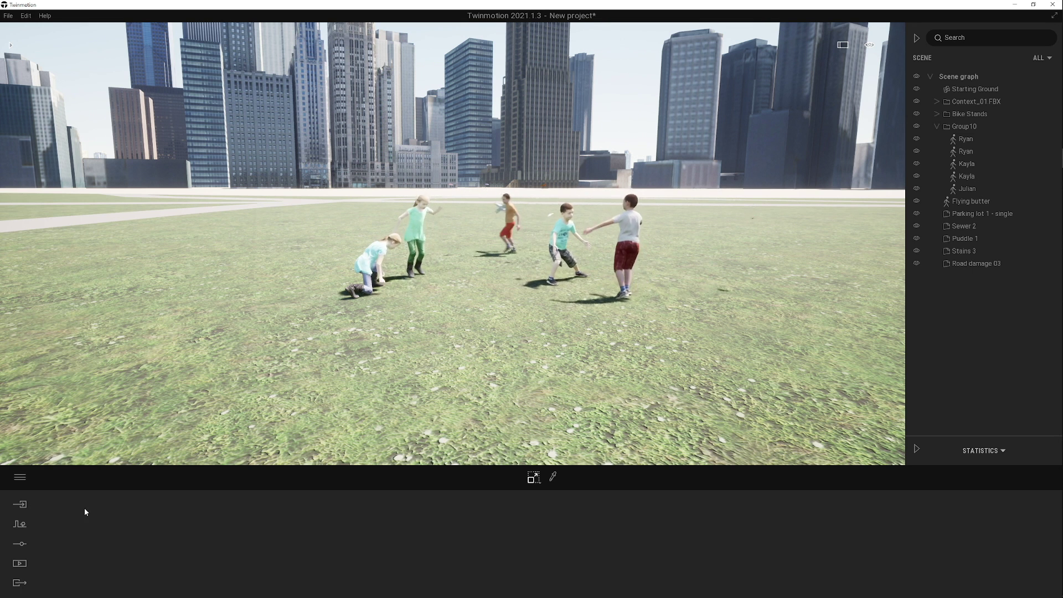
- Open the Import section and look over the import dialog with its Geometry, Direct Link and Landscape options, closing it without importing
click(28, 504)
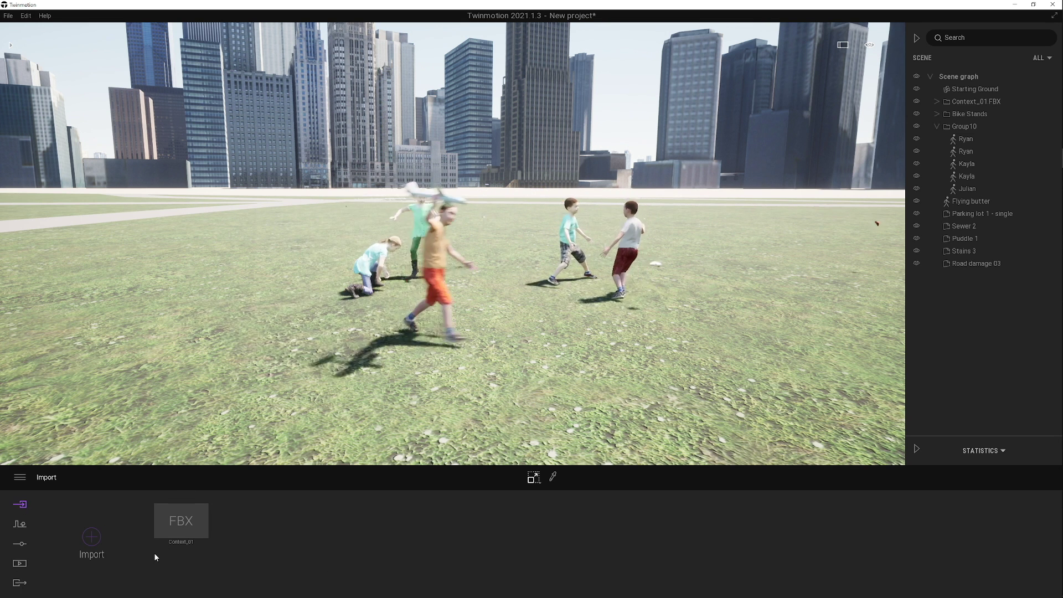
mouse_move(165, 527)
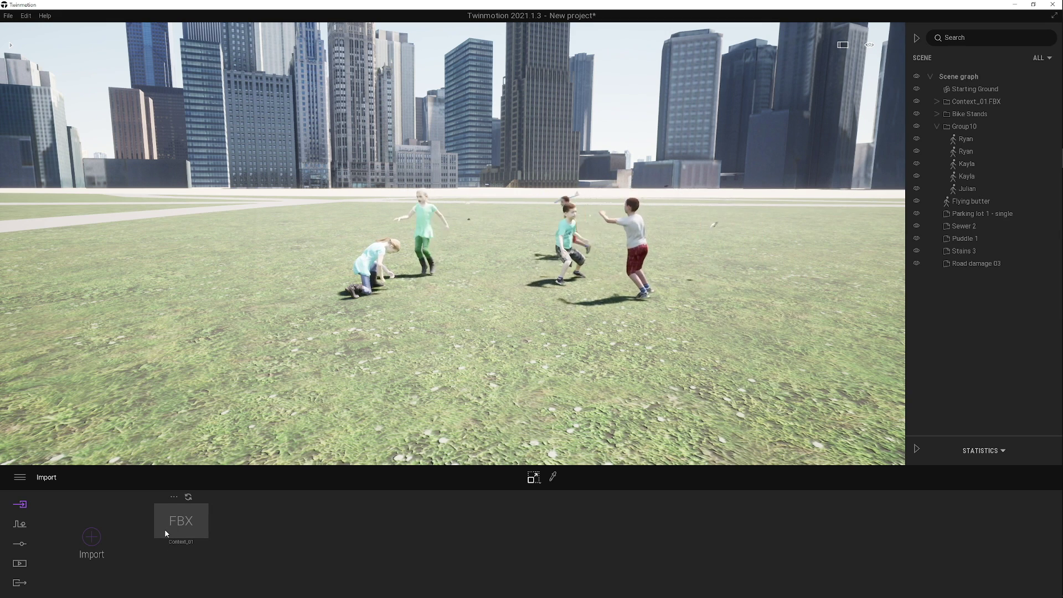
right_drag(500, 382, 465, 382)
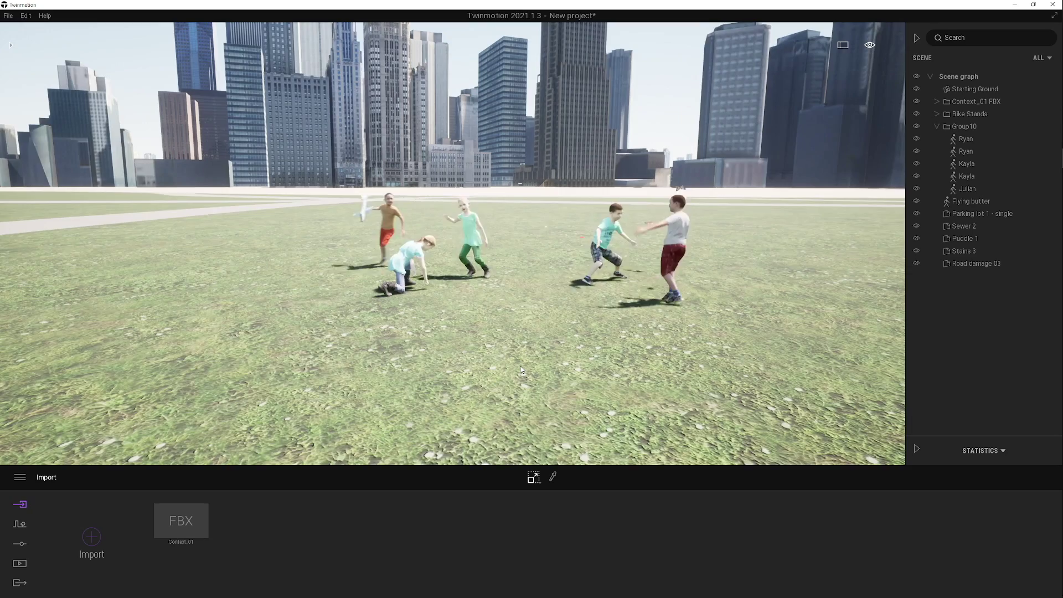
key(s)
key(d)
key(s)
right_drag(626, 361, 581, 356)
key(w)
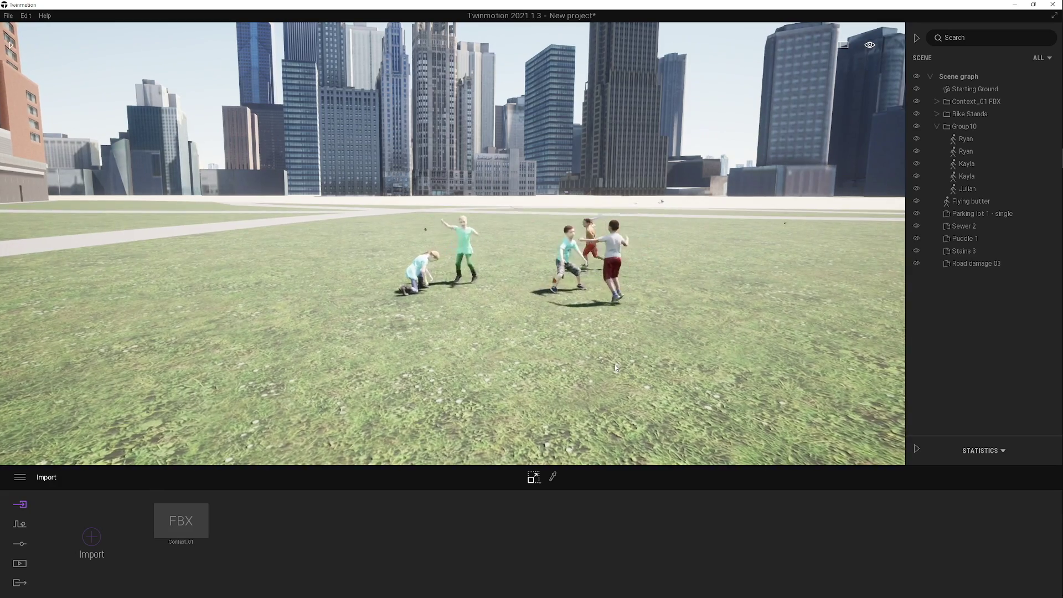
key(Right)
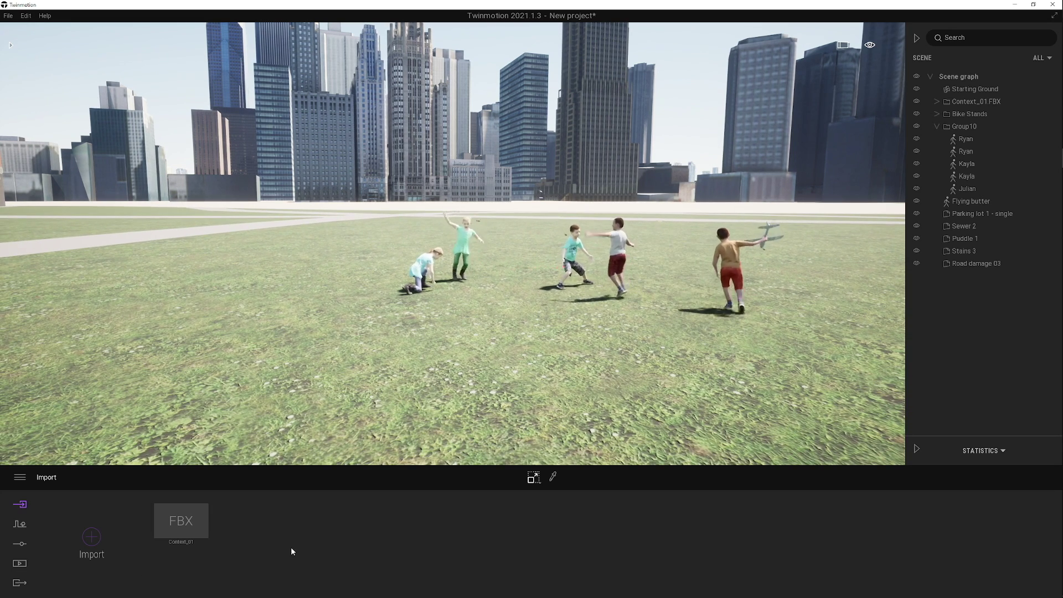
click(91, 537)
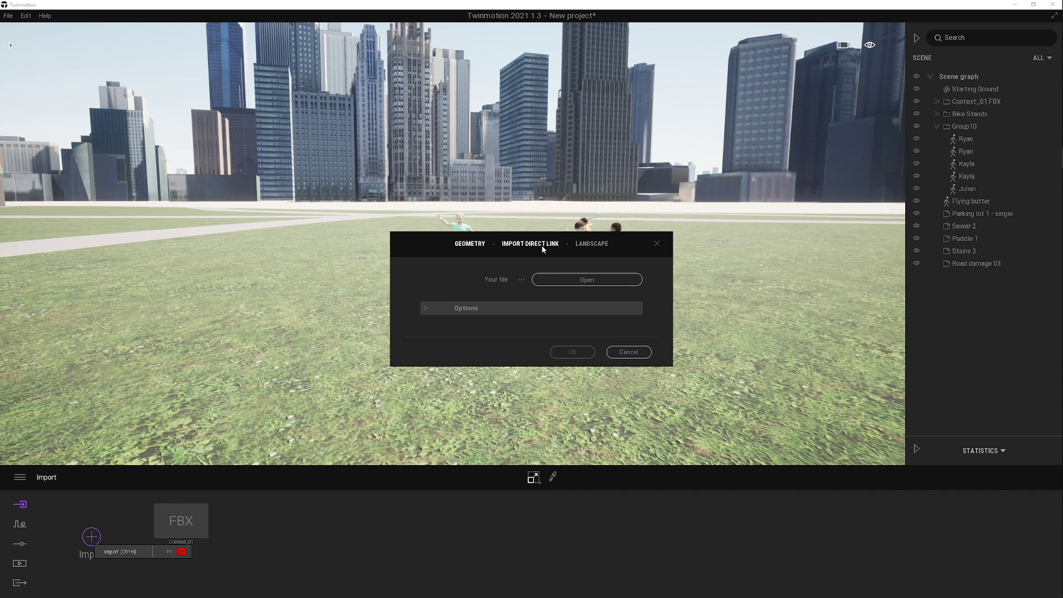
drag(664, 245, 659, 247)
click(652, 248)
- Reload the imported Context_01 FBX file from its source
mouse_move(183, 532)
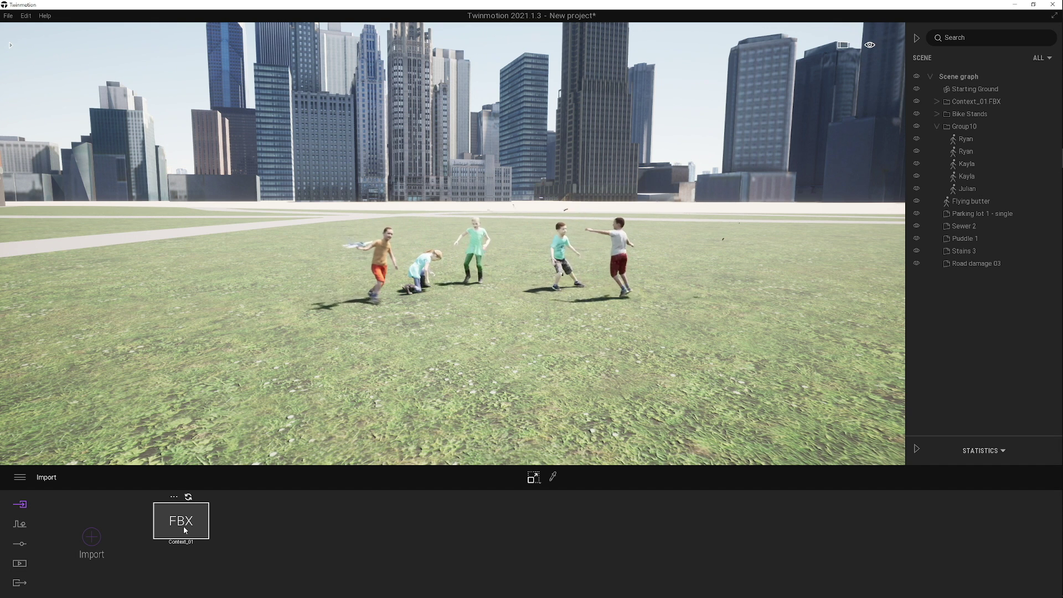
click(189, 498)
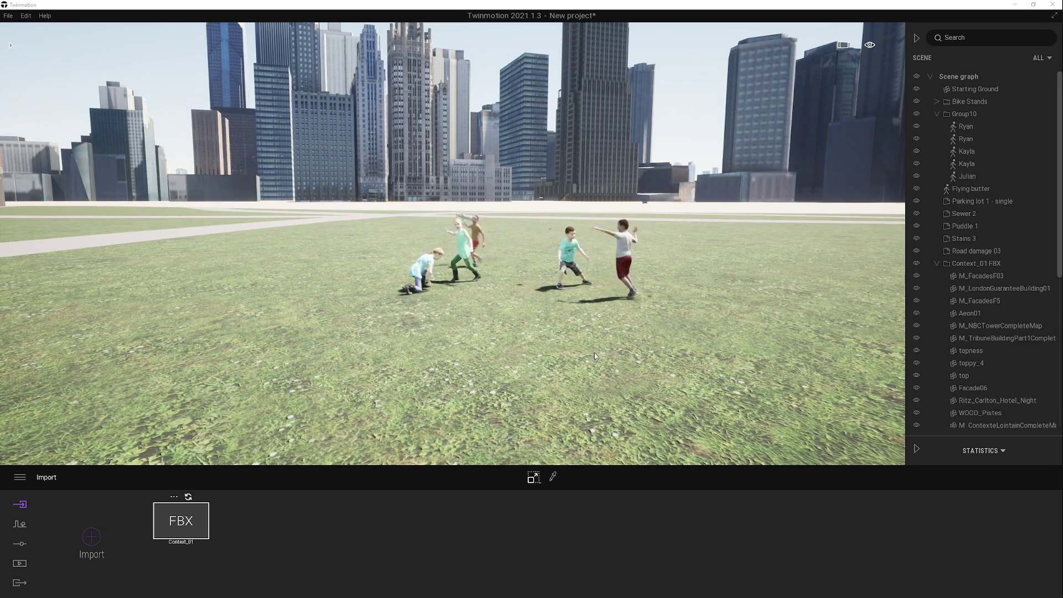
key(d)
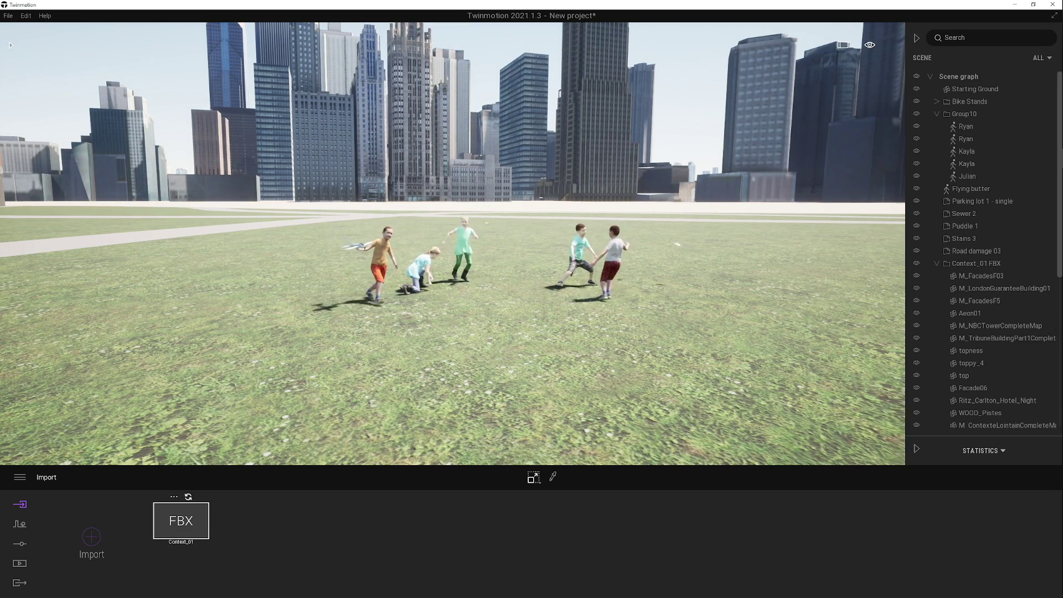
key(s)
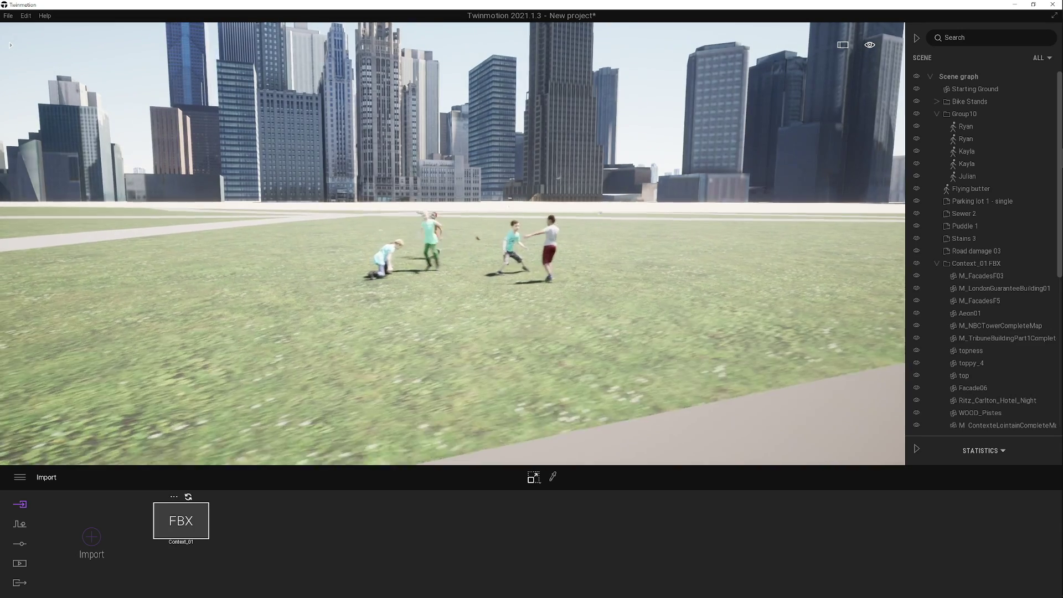
scroll(592, 366, down, 3)
scroll(592, 366, down, 3)
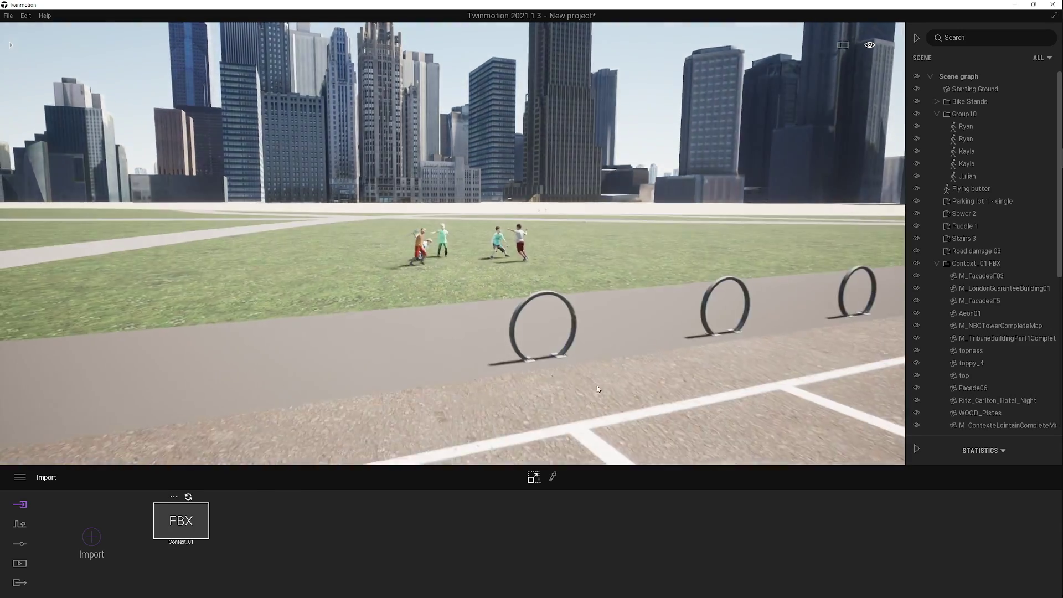
right_drag(592, 366, 608, 386)
scroll(609, 386, up, 3)
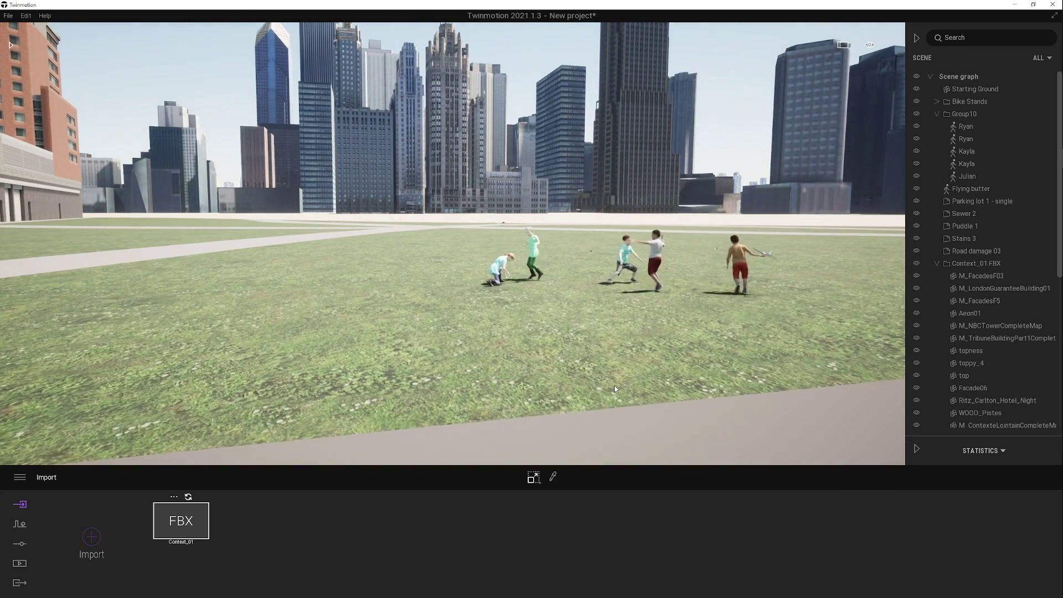
- Open the Paths category of the Context tools and look over the character, vehicle, bicycle and custom path types
click(22, 529)
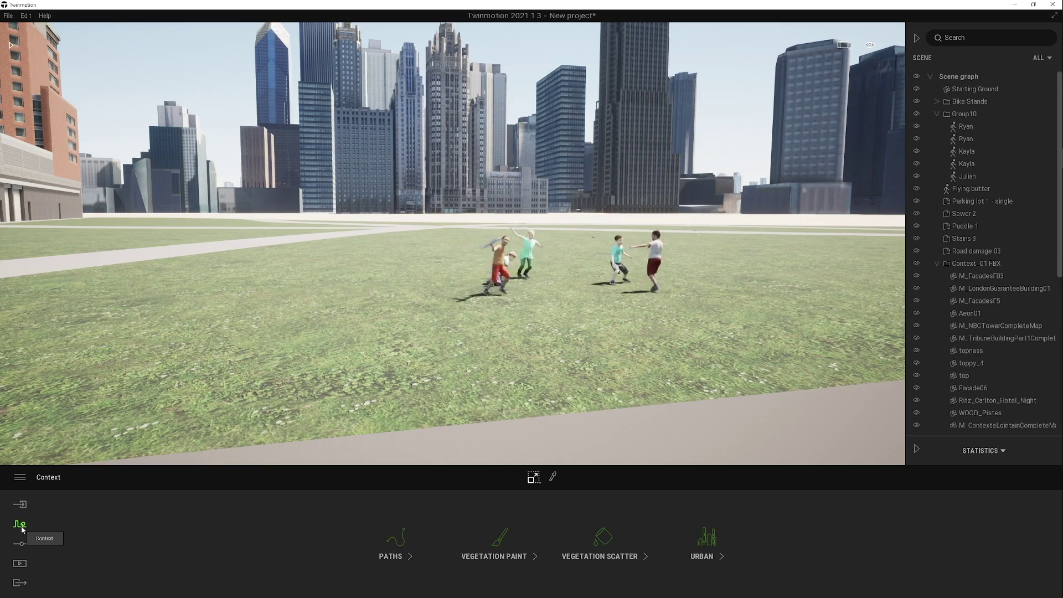
right_drag(443, 332, 498, 374)
right_drag(498, 299, 447, 294)
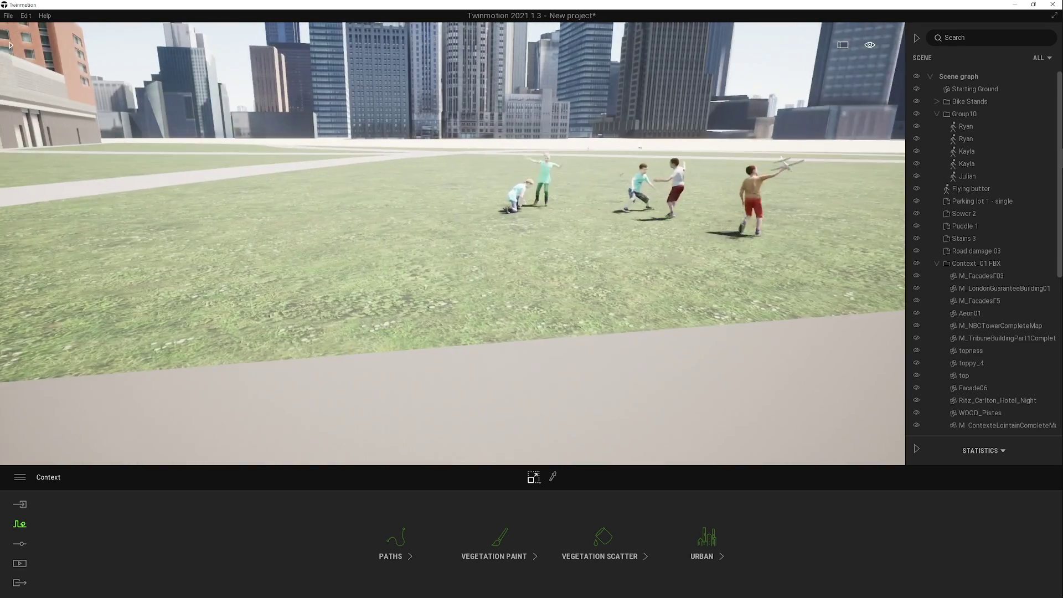
scroll(447, 295, down, 3)
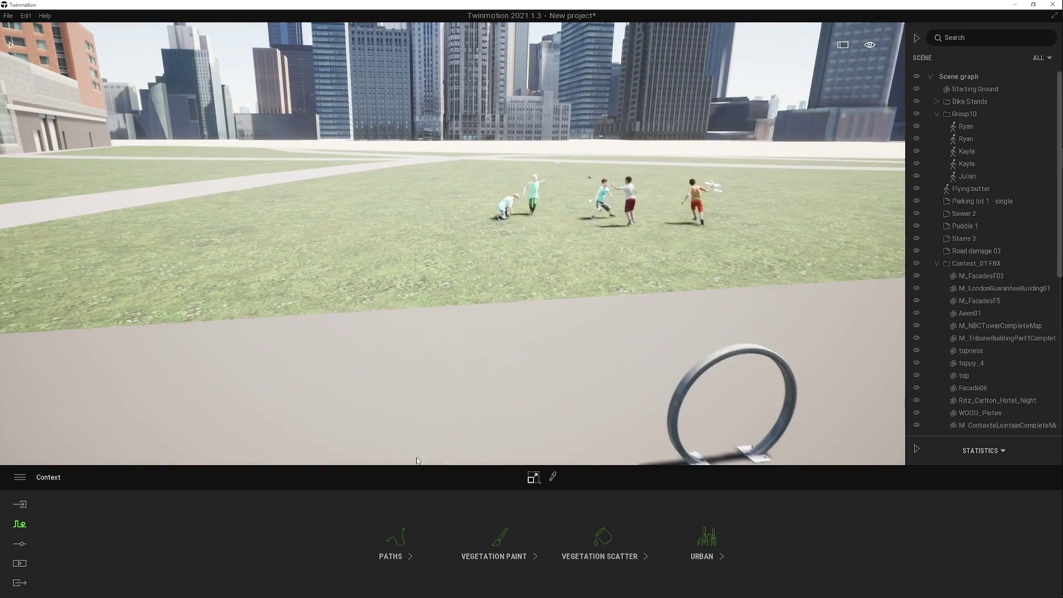
click(393, 558)
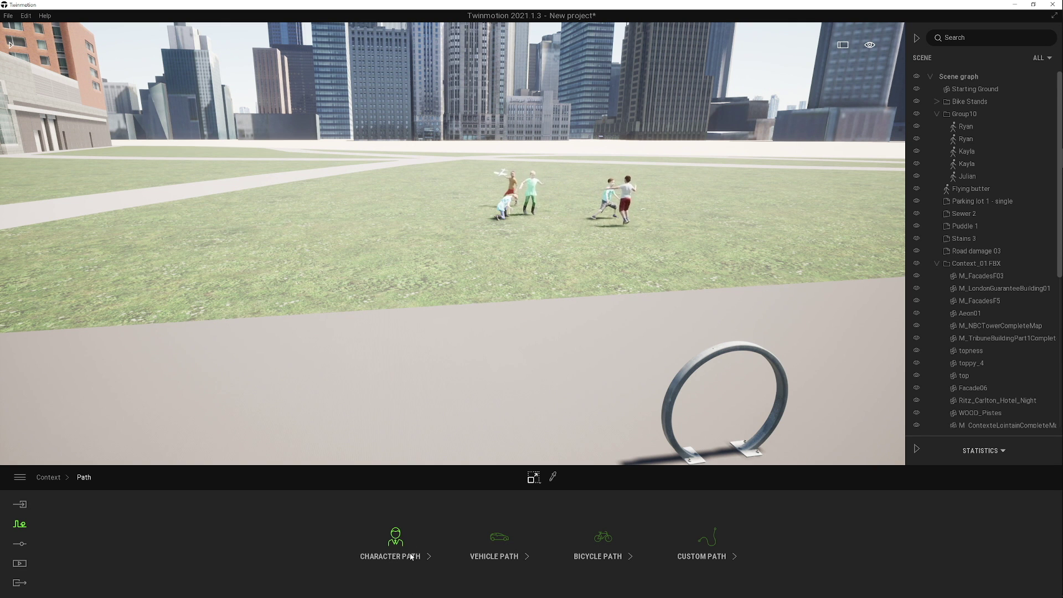
right_drag(729, 157, 696, 165)
scroll(696, 275, down, 5)
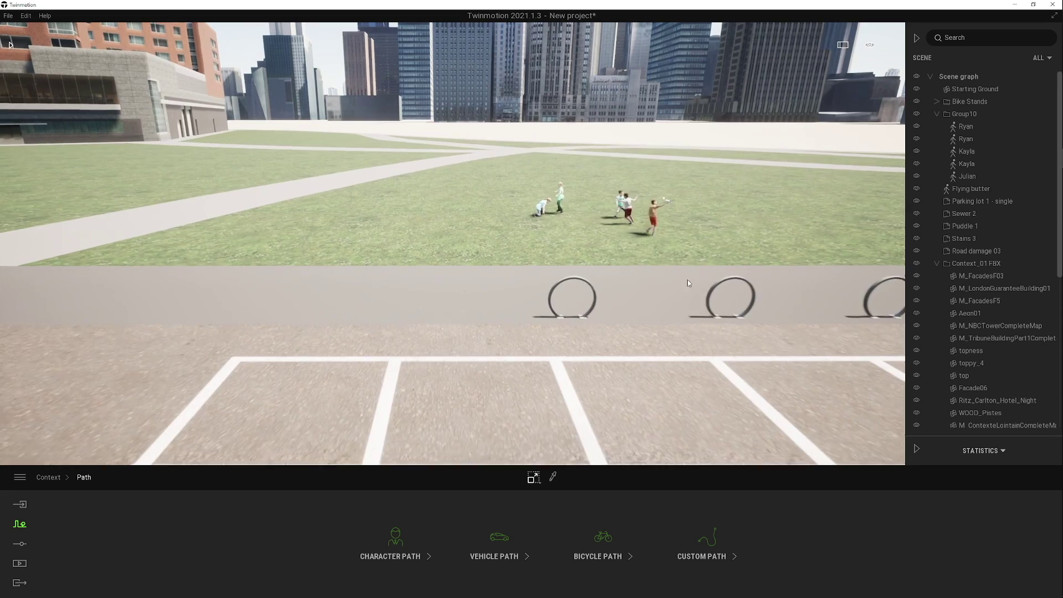
scroll(686, 279, down, 2)
scroll(627, 272, down, 2)
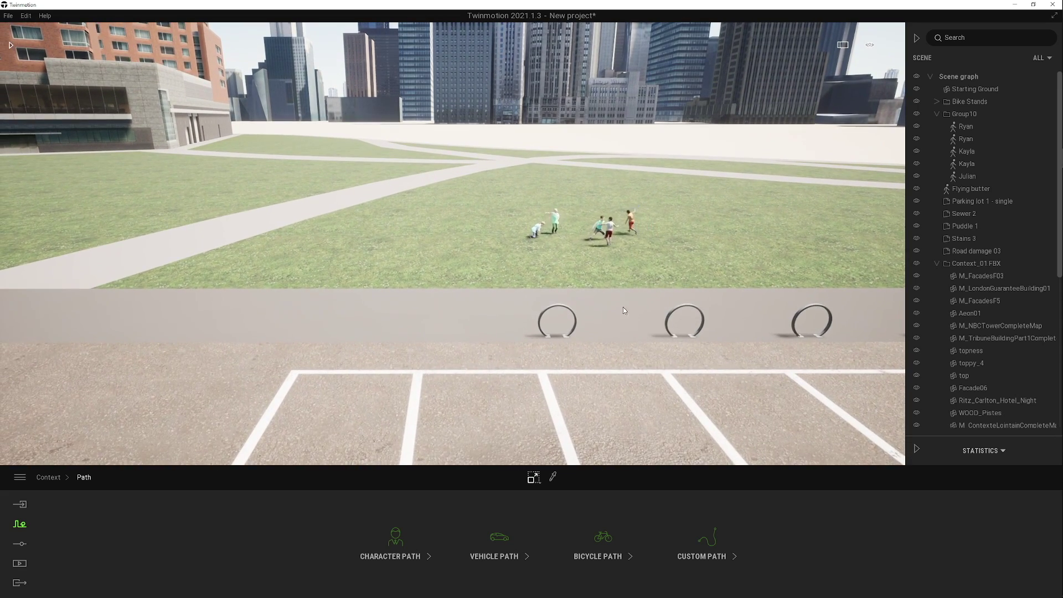
scroll(623, 310, down, 2)
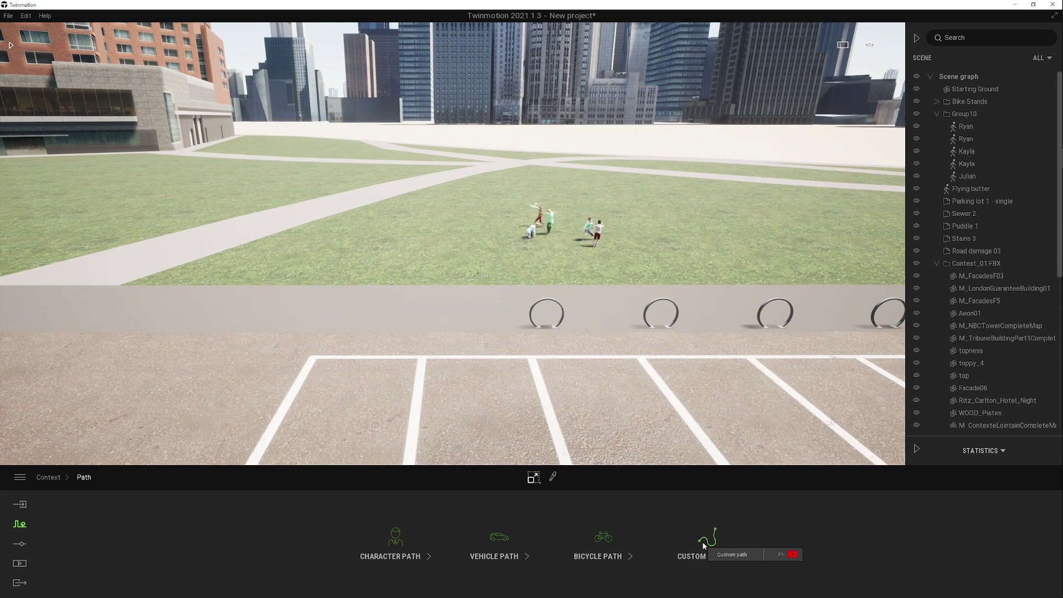
scroll(457, 409, down, 2)
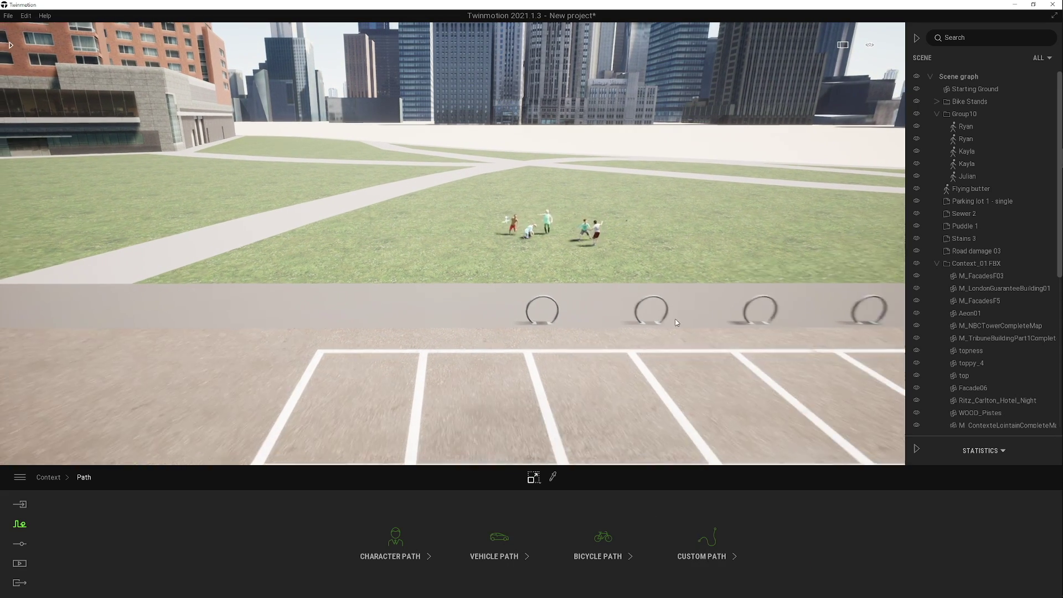
- Draw a character path along the sidewalk behind the bike stands, continuing around the far corner of the parking lot
click(396, 539)
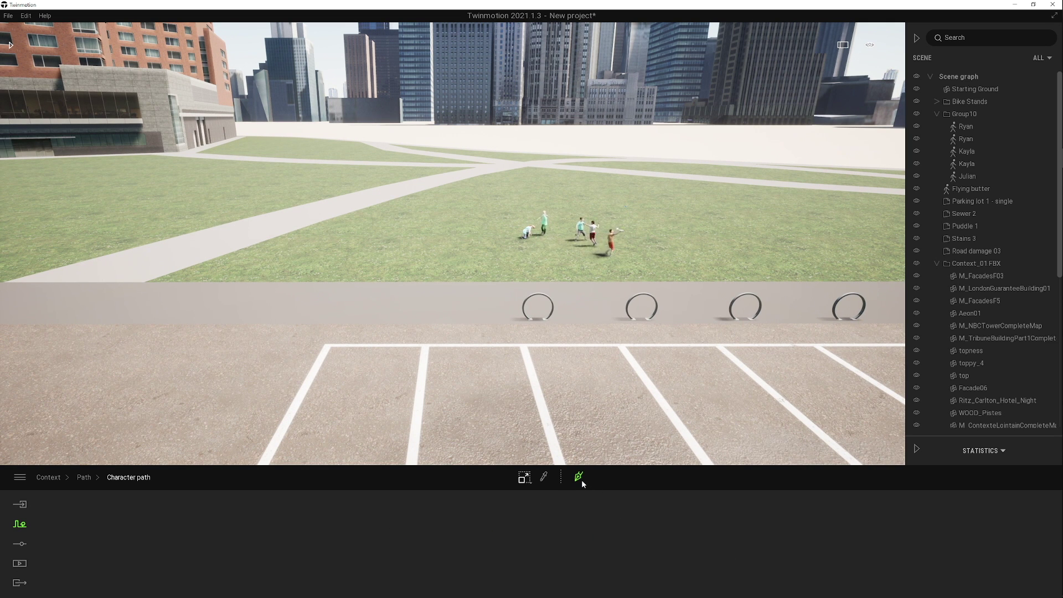
click(139, 295)
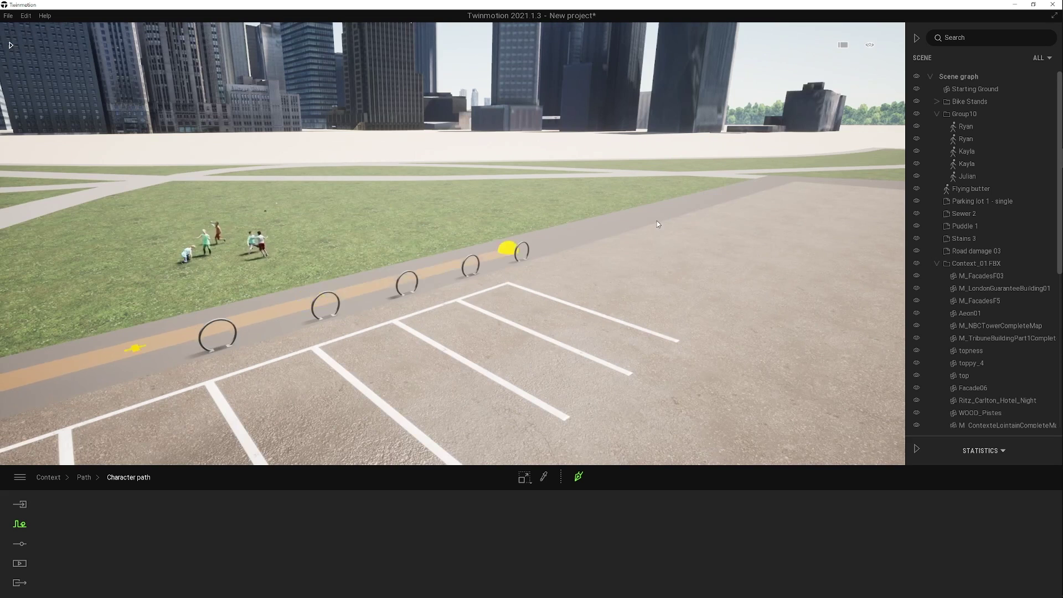
click(774, 177)
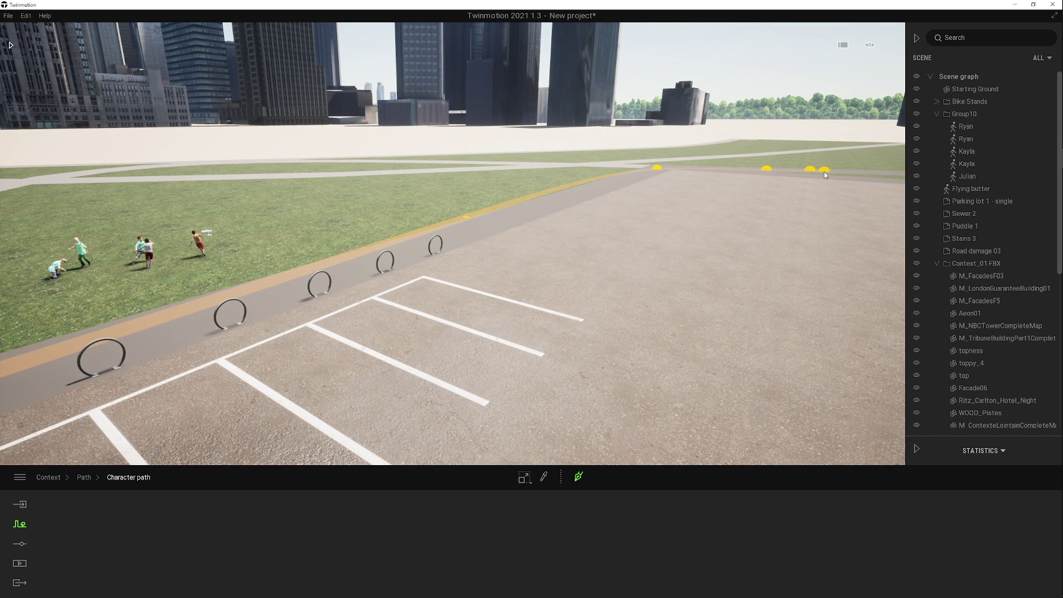
double_click(824, 172)
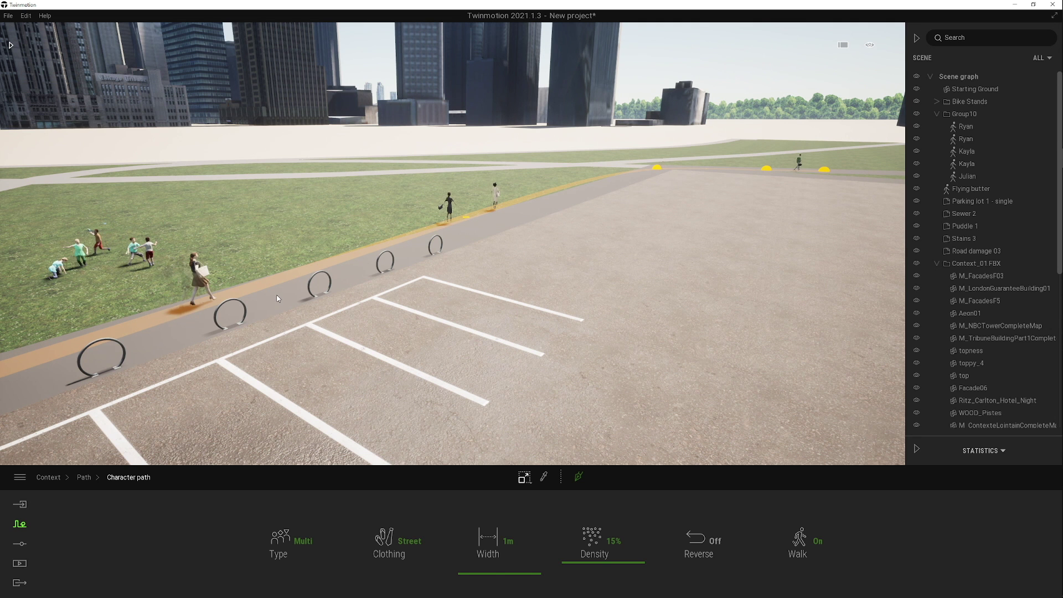
- Set the character path's width to 2 m and move its far corner point outward to centre the path on the sidewalk
click(476, 566)
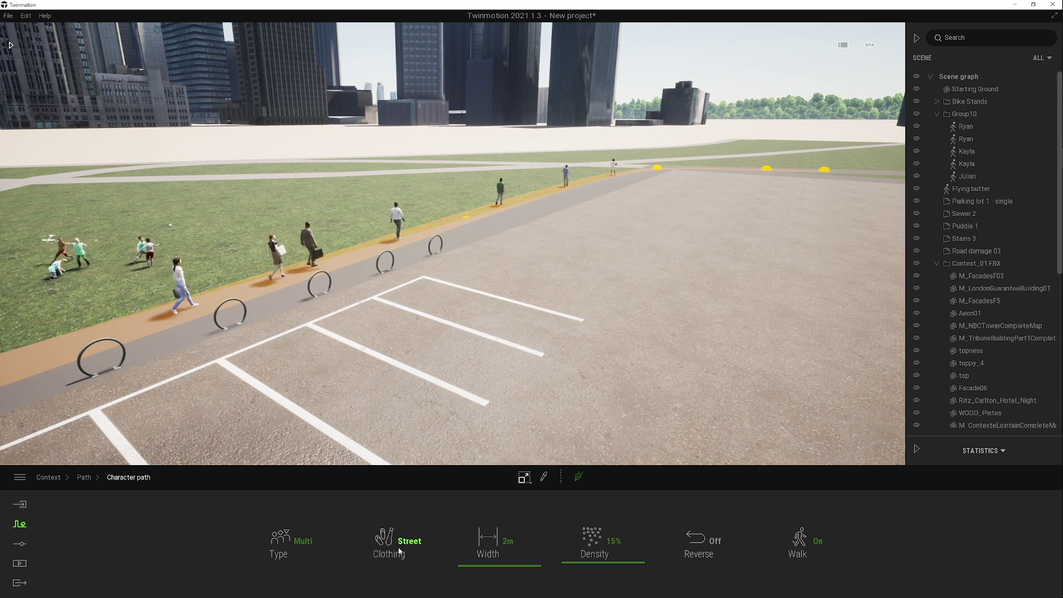
click(657, 168)
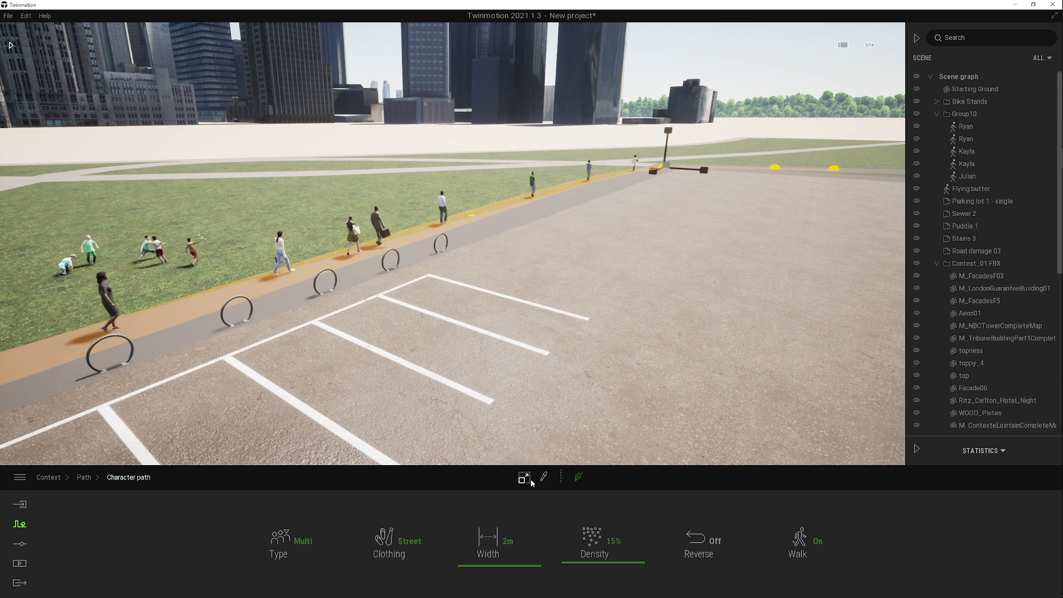
mouse_move(526, 475)
click(527, 453)
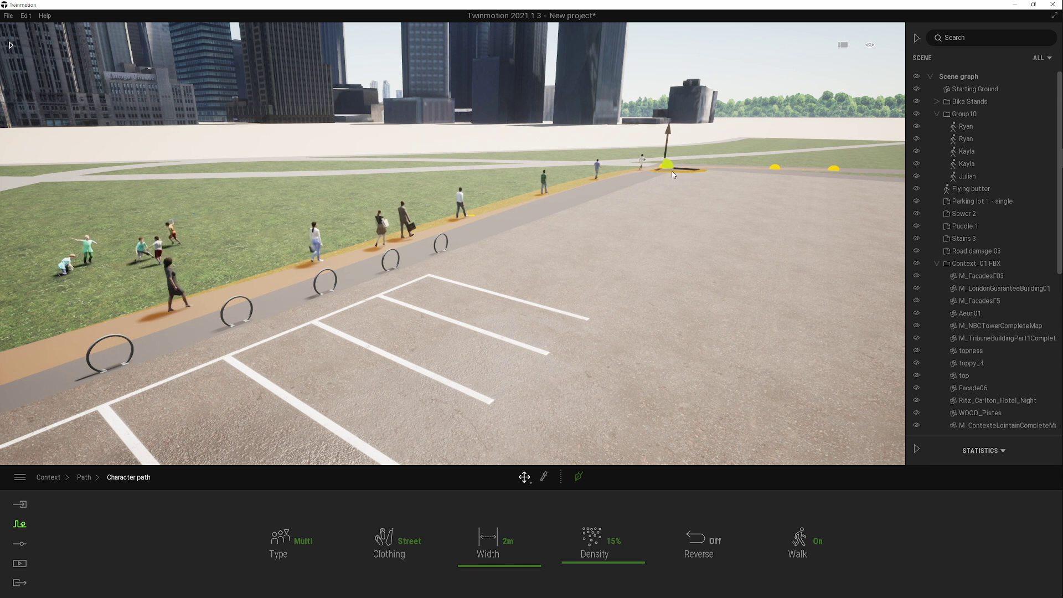
drag(672, 173, 715, 170)
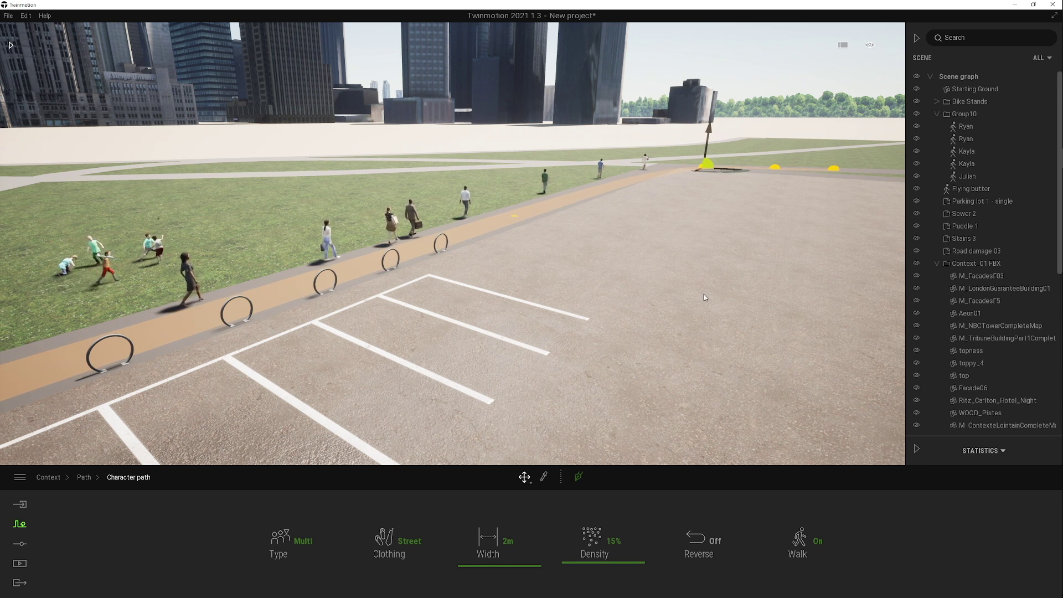
right_drag(721, 332, 719, 331)
click(766, 177)
key(a)
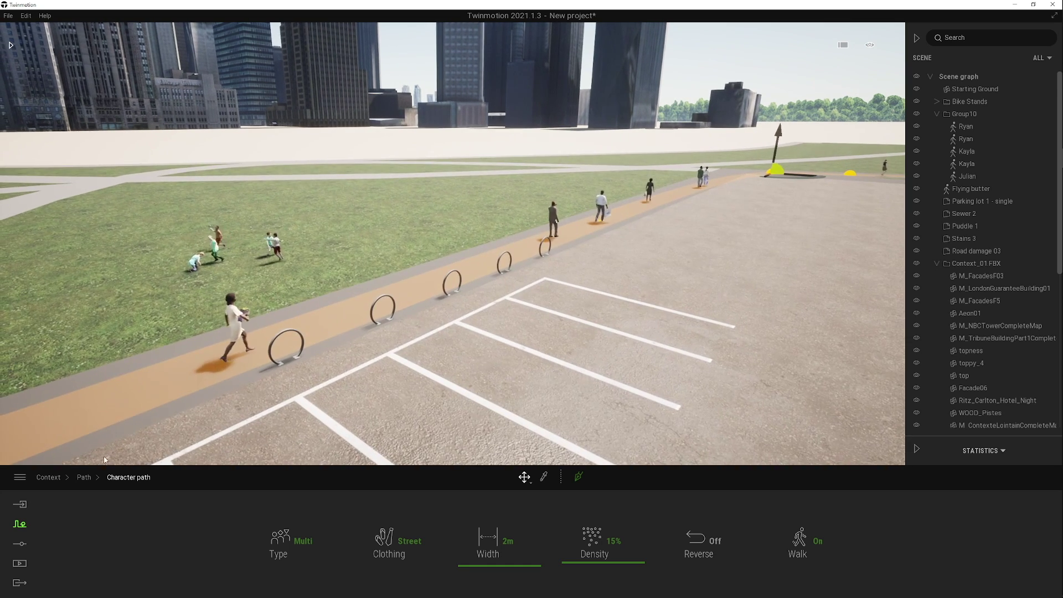
- Load Ohio buckeye, Balsam poplar and a second Ohio buckeye as the models for vegetation painting
click(55, 481)
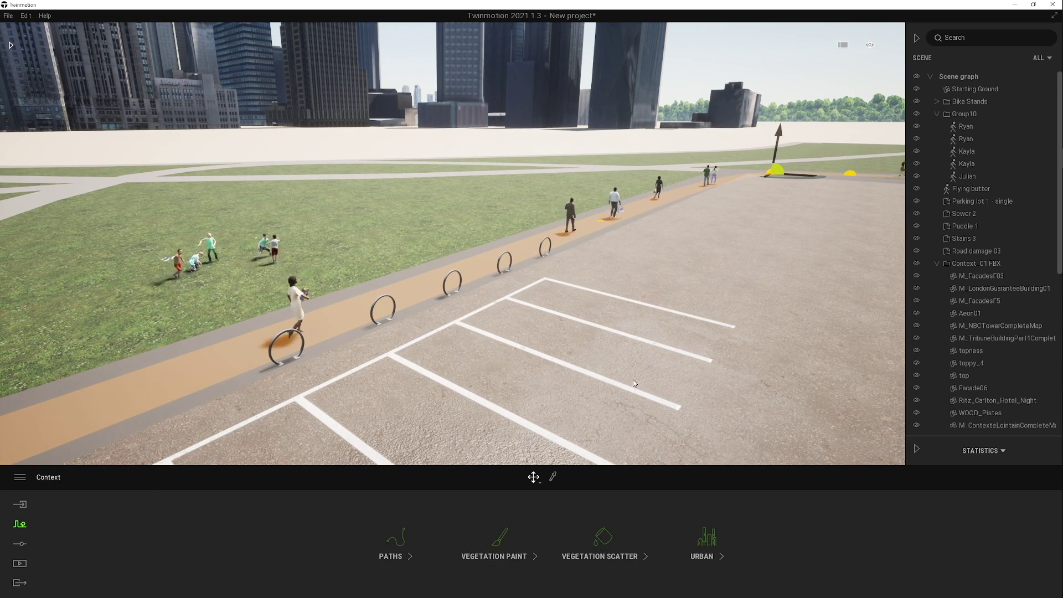
right_drag(635, 383, 581, 379)
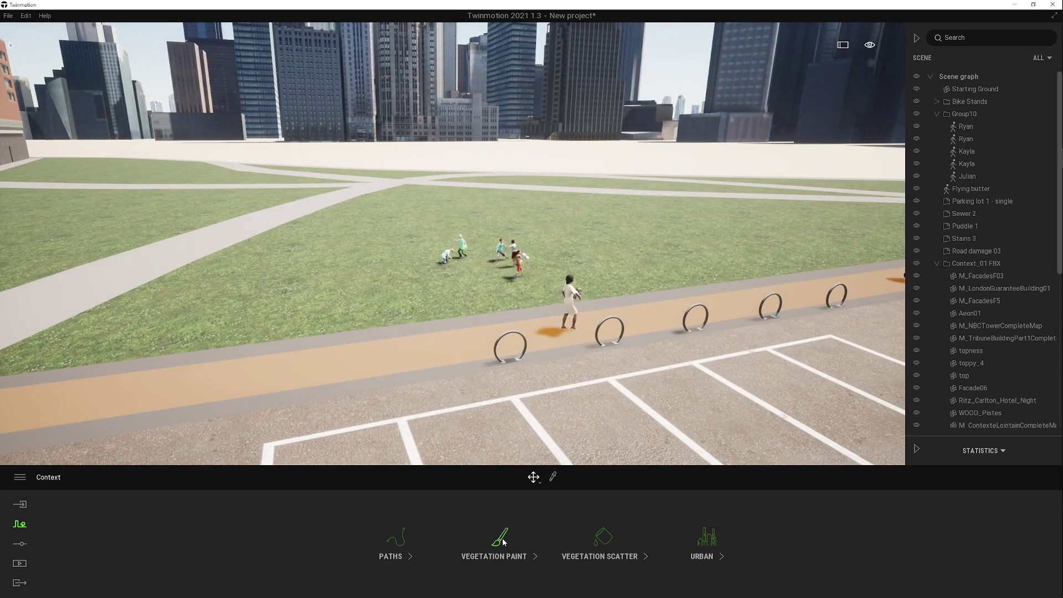
click(501, 538)
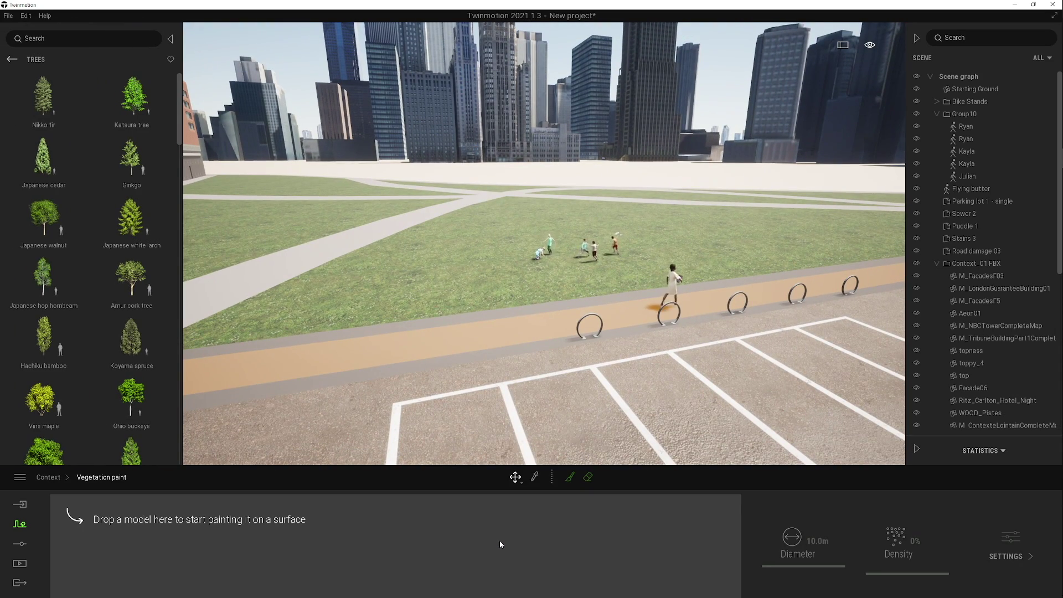
mouse_move(107, 226)
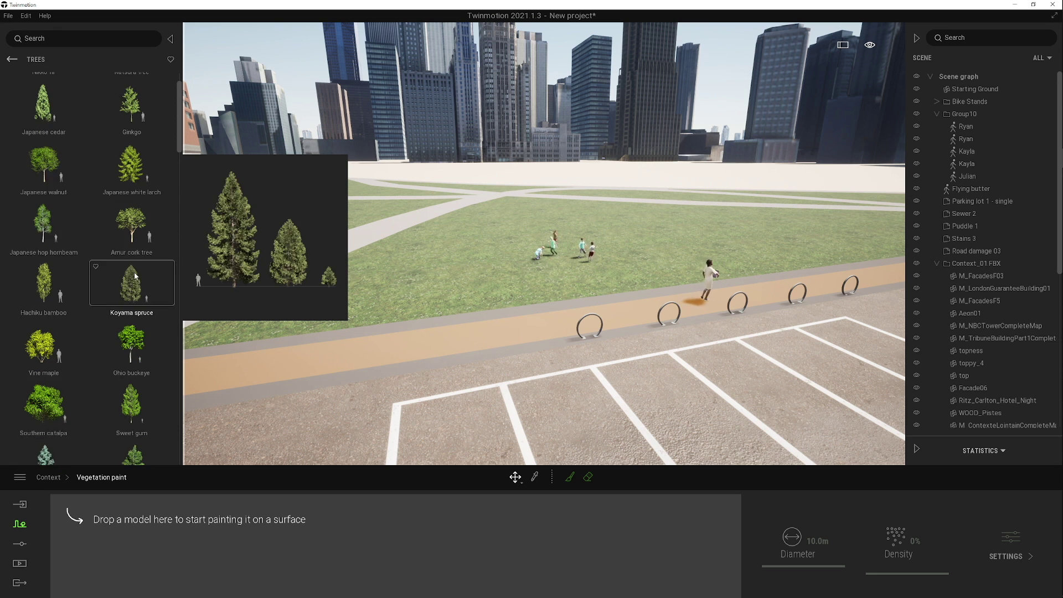
scroll(134, 271, down, 3)
drag(132, 227, 175, 546)
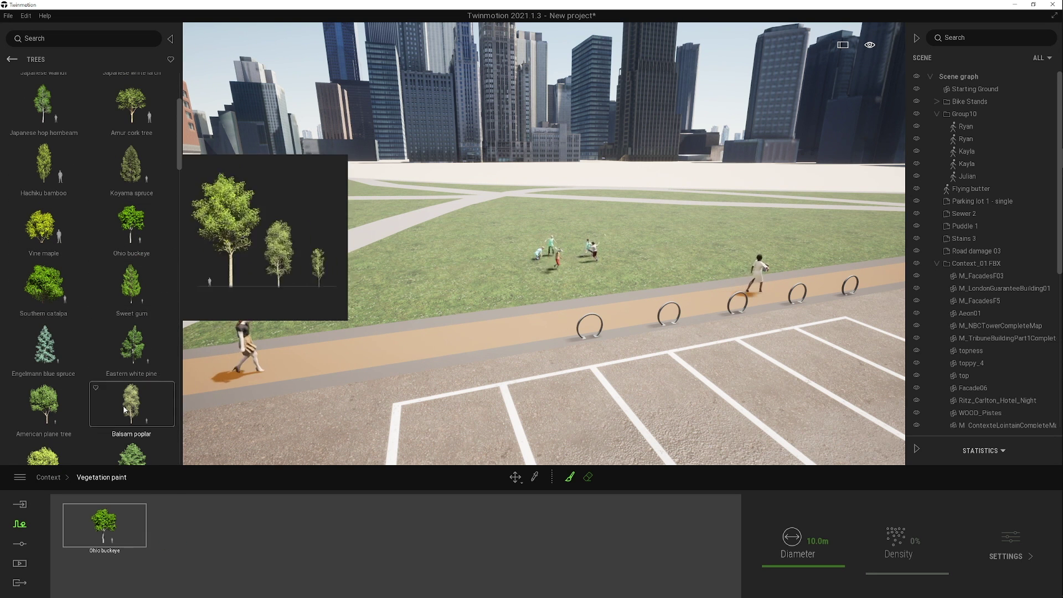
drag(124, 406, 216, 538)
scroll(154, 279, down, 1)
drag(134, 206, 293, 532)
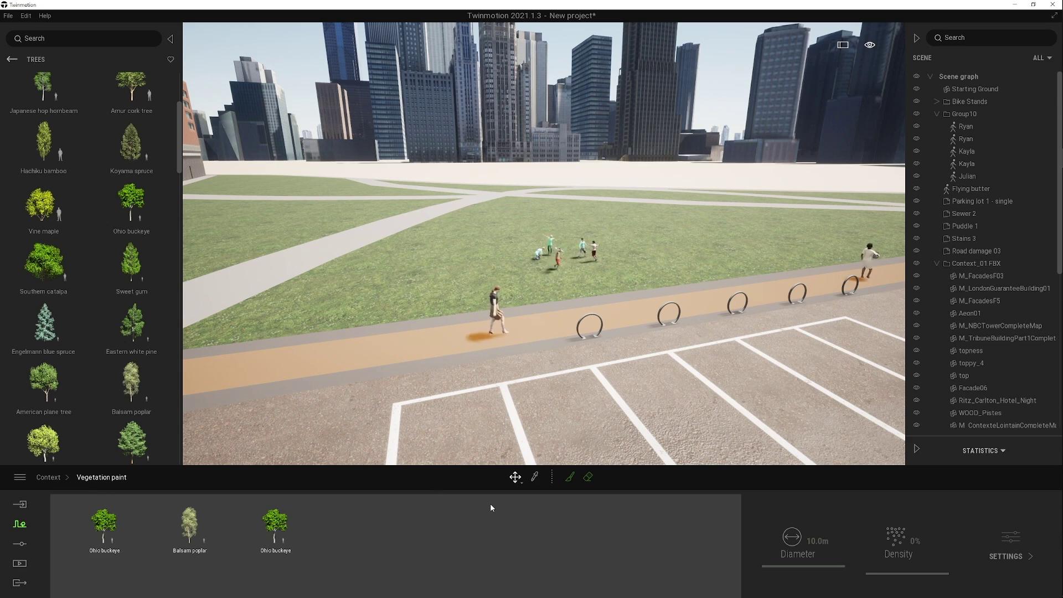
- Paint the loaded trees across the park lawn behind the bike stands with a 10 m brush diameter
click(570, 479)
mouse_move(558, 273)
mouse_down()
mouse_move(548, 238)
mouse_move(712, 201)
mouse_move(254, 231)
mouse_up()
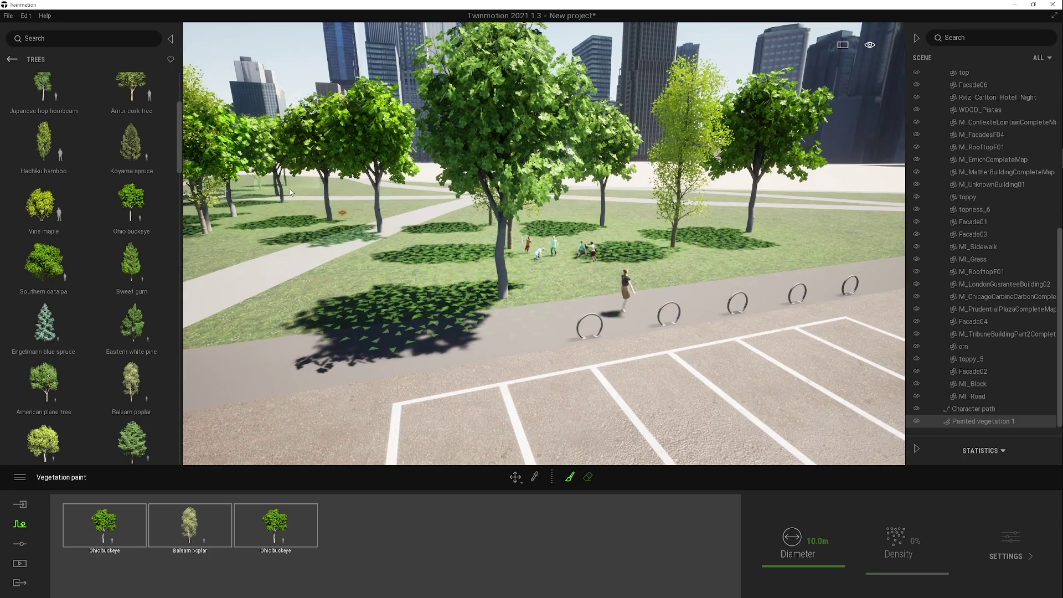
key(w)
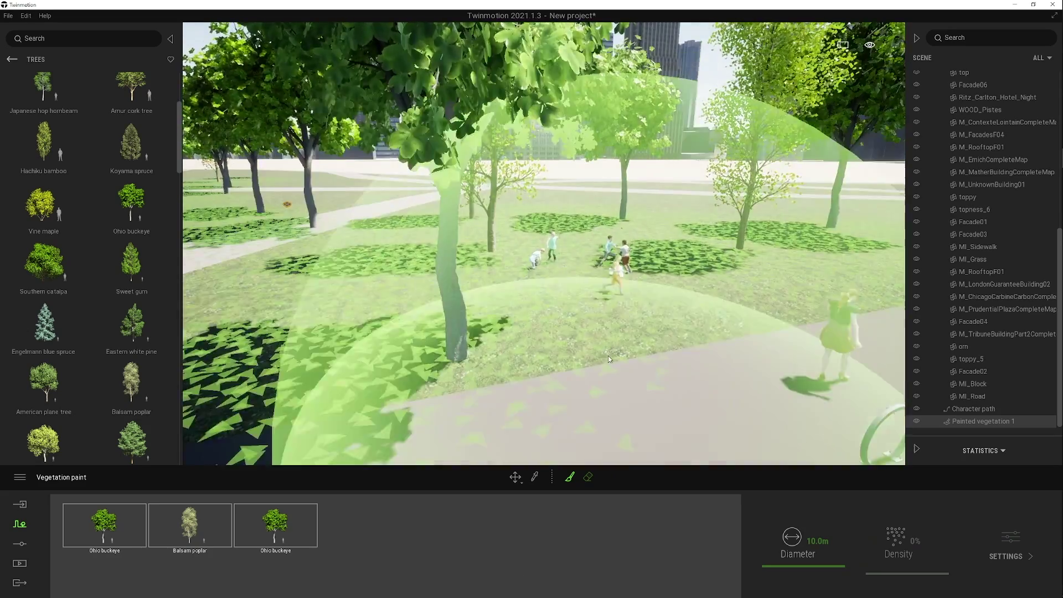
key(s)
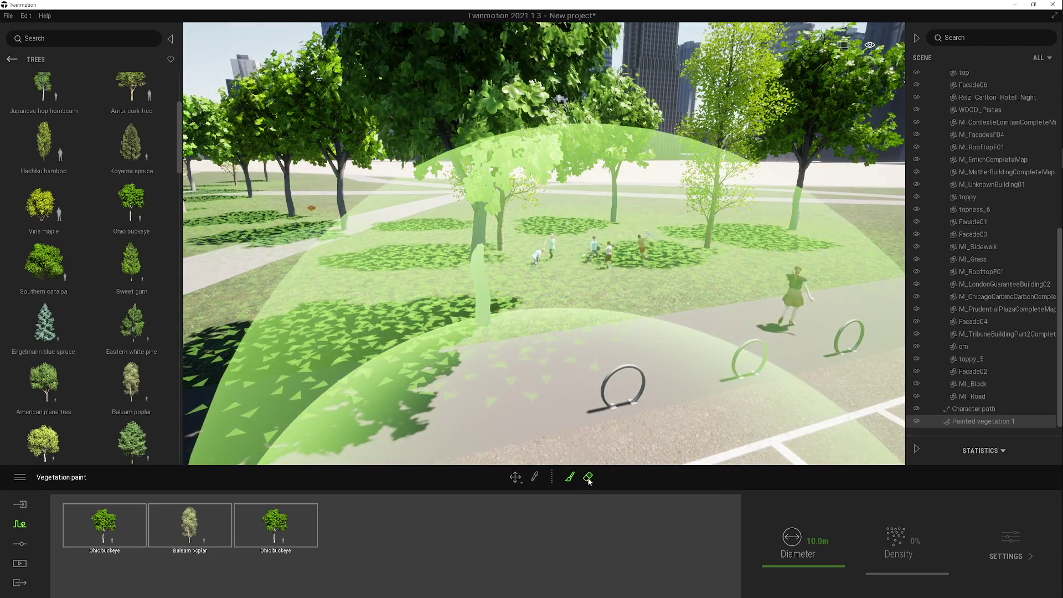
- Set the vegetation eraser's diameter to 4.5 m and erase the painted tree nearest the sidewalk by the bike stands
click(589, 477)
drag(795, 568, 789, 569)
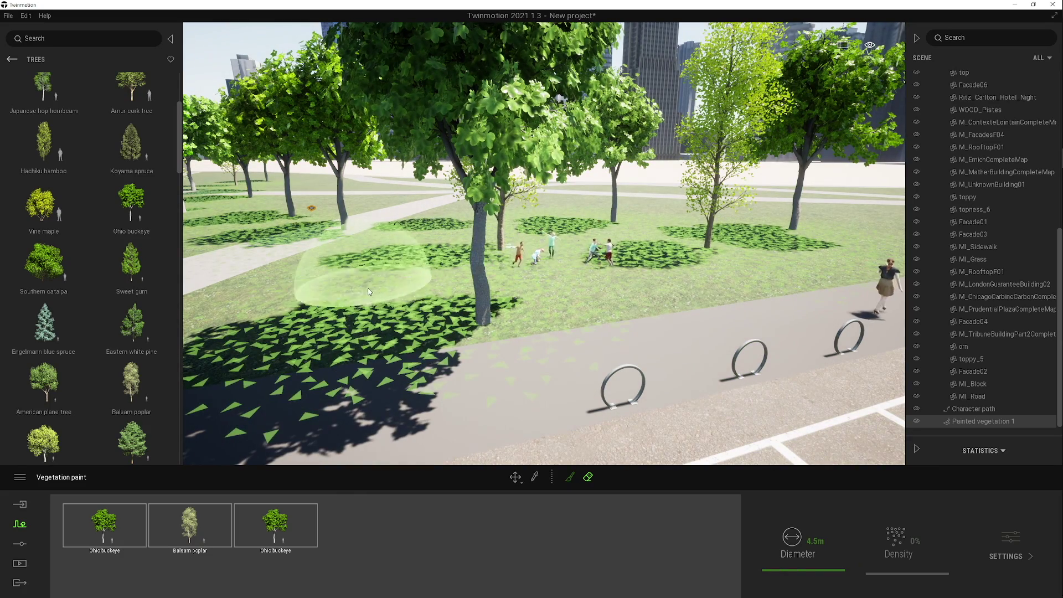
click(493, 336)
key(w)
key(w)
right_drag(647, 346, 719, 338)
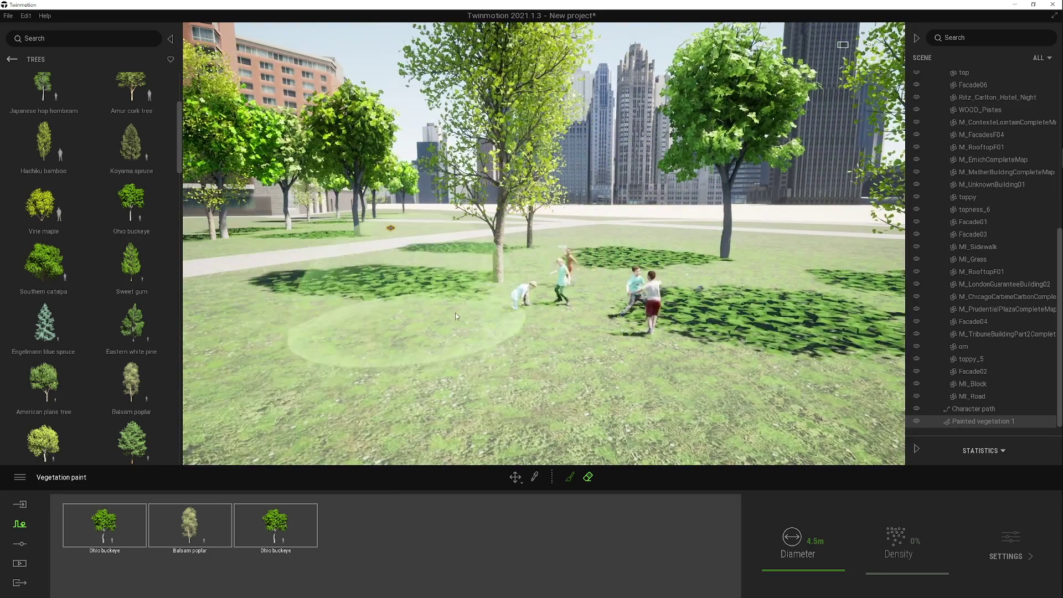
right_drag(474, 350, 489, 350)
- Load Long grass 03 as the vegetation scatter model and select it
click(18, 525)
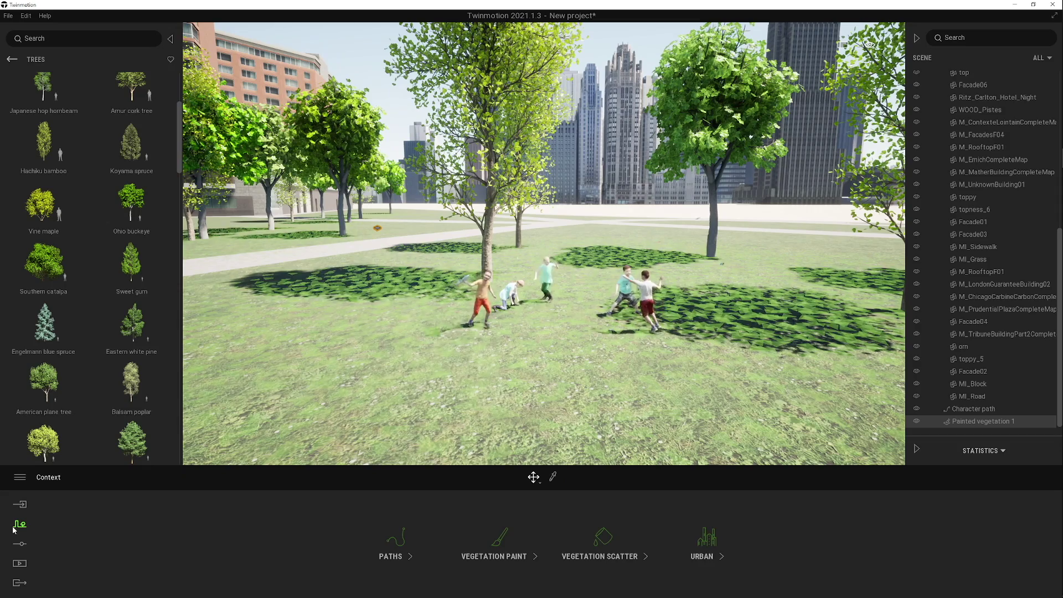
click(604, 540)
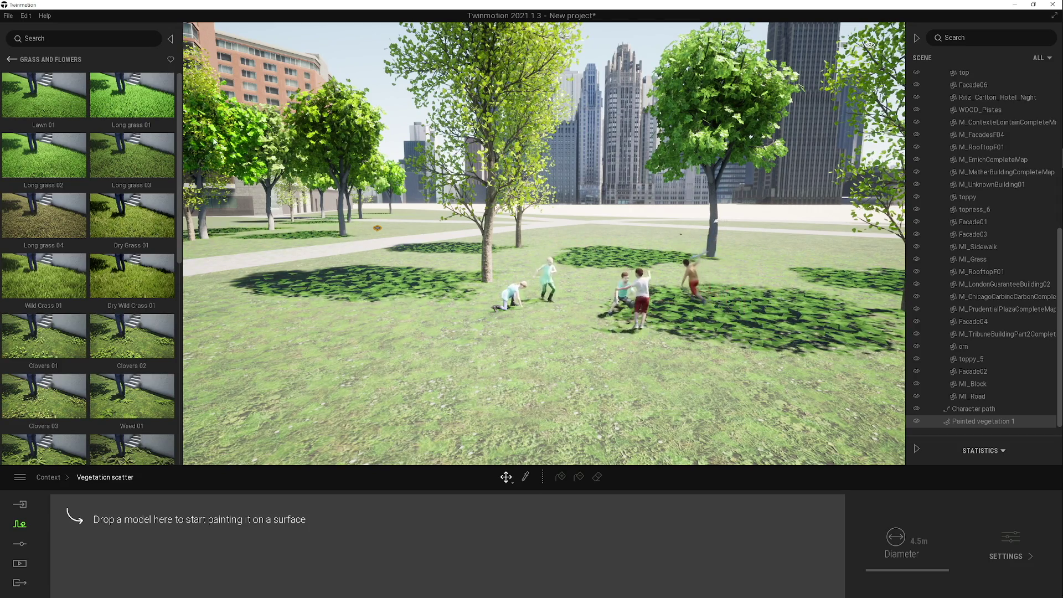
mouse_move(156, 430)
mouse_down()
mouse_move(185, 567)
mouse_move(415, 535)
mouse_up()
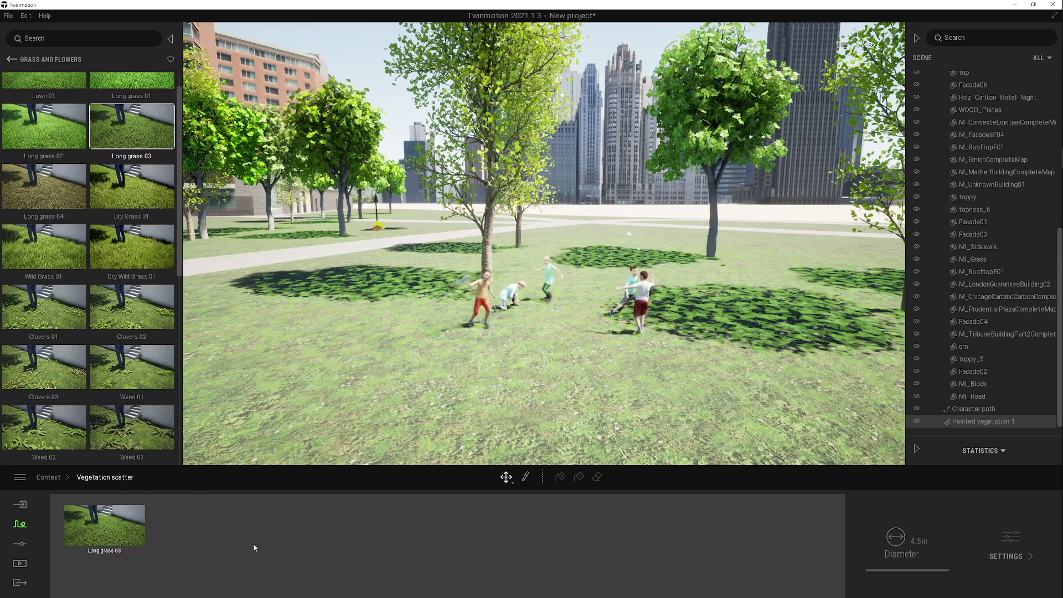
click(113, 527)
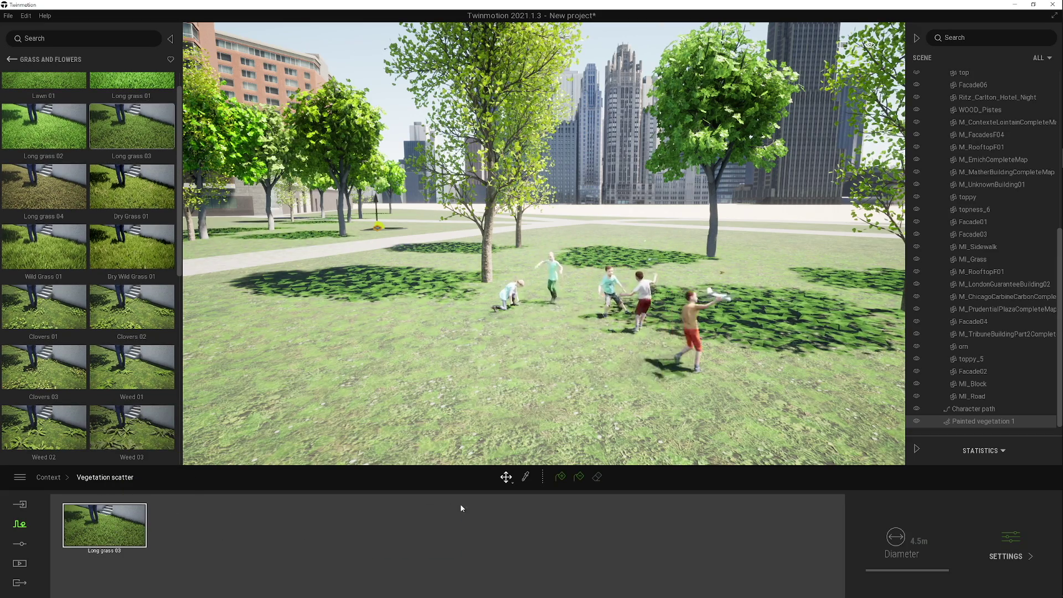
- Fill the park lawn with the scattered long grass, applying it repeatedly to build up dense coverage
click(560, 477)
click(517, 375)
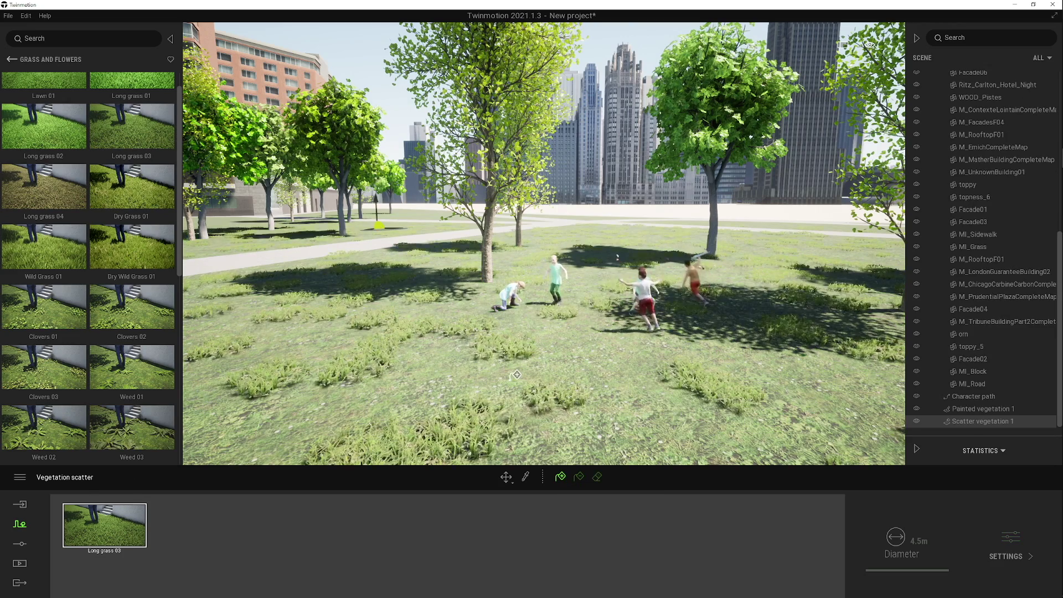
click(485, 366)
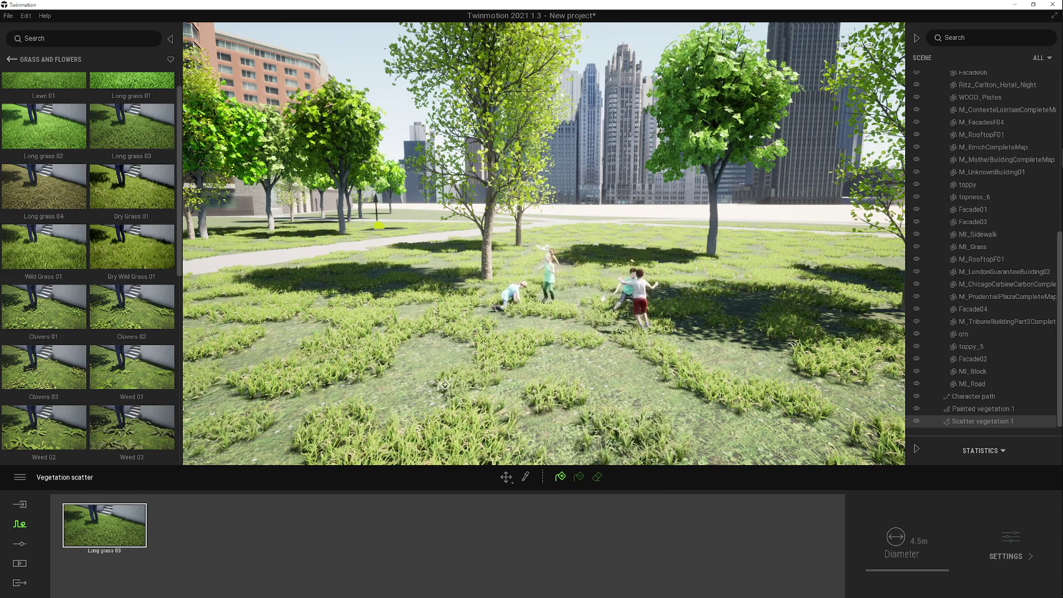
click(593, 377)
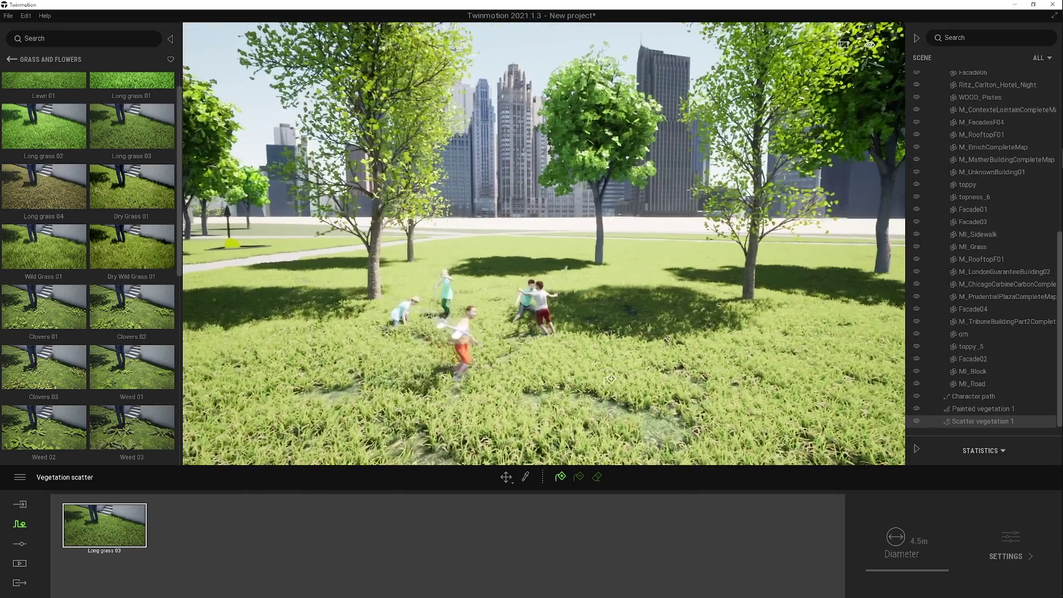
- Open the Urban context map and centre it on New York, NY, USA
click(24, 526)
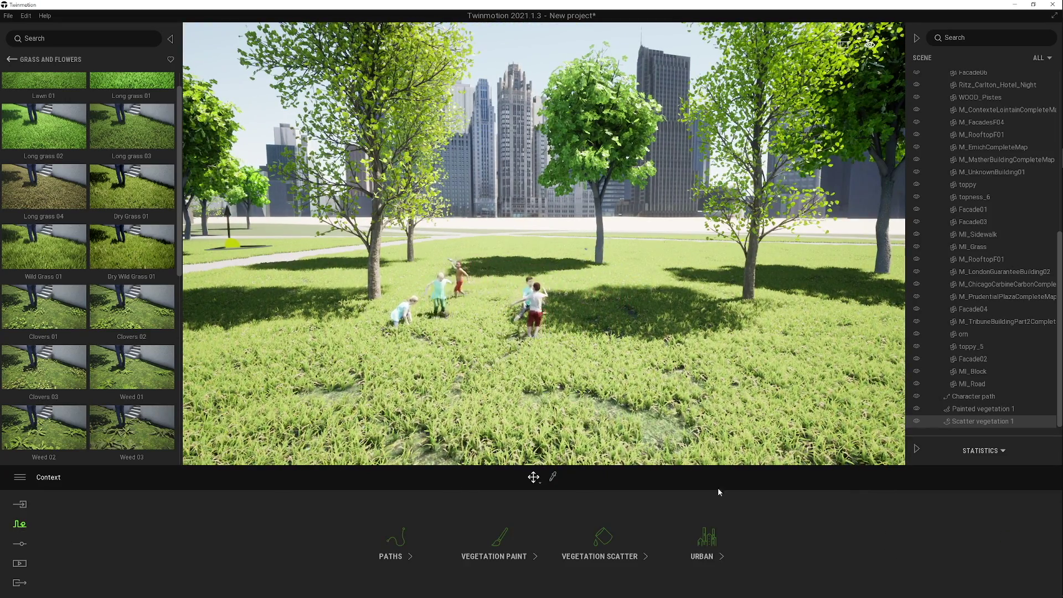
click(714, 546)
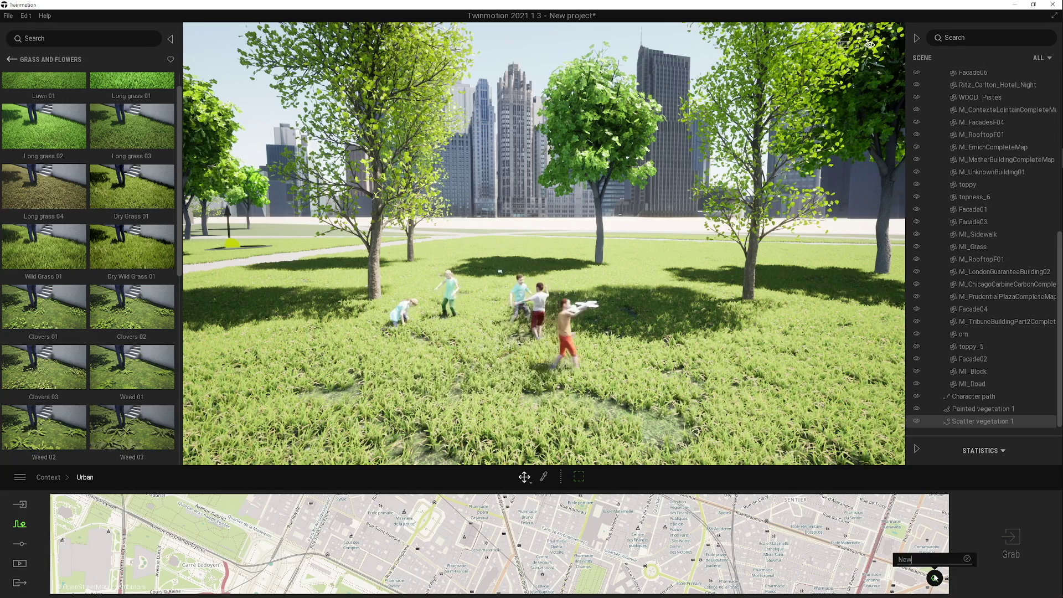
text(York)
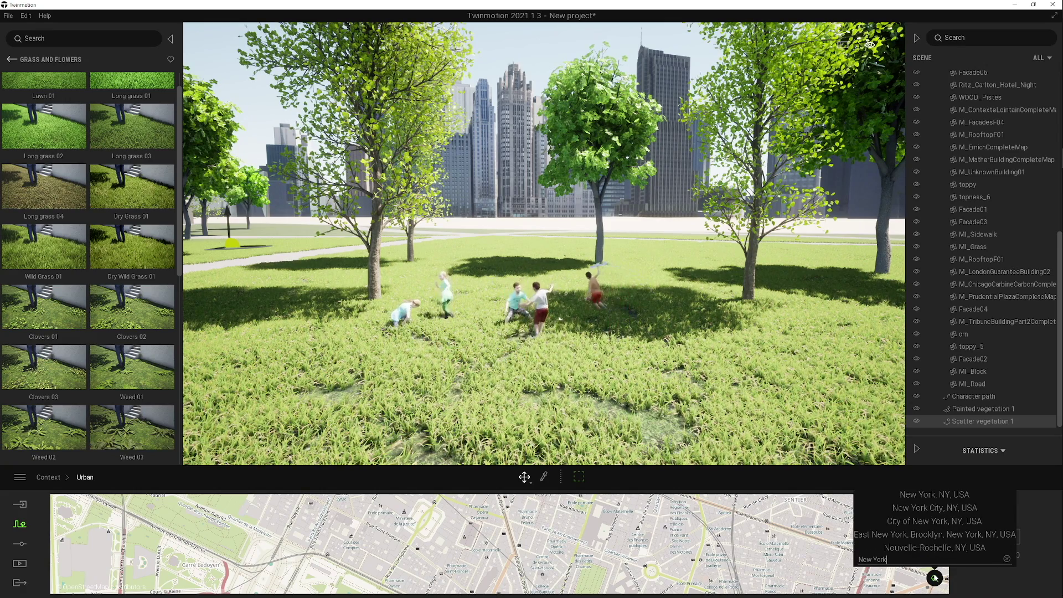
click(926, 496)
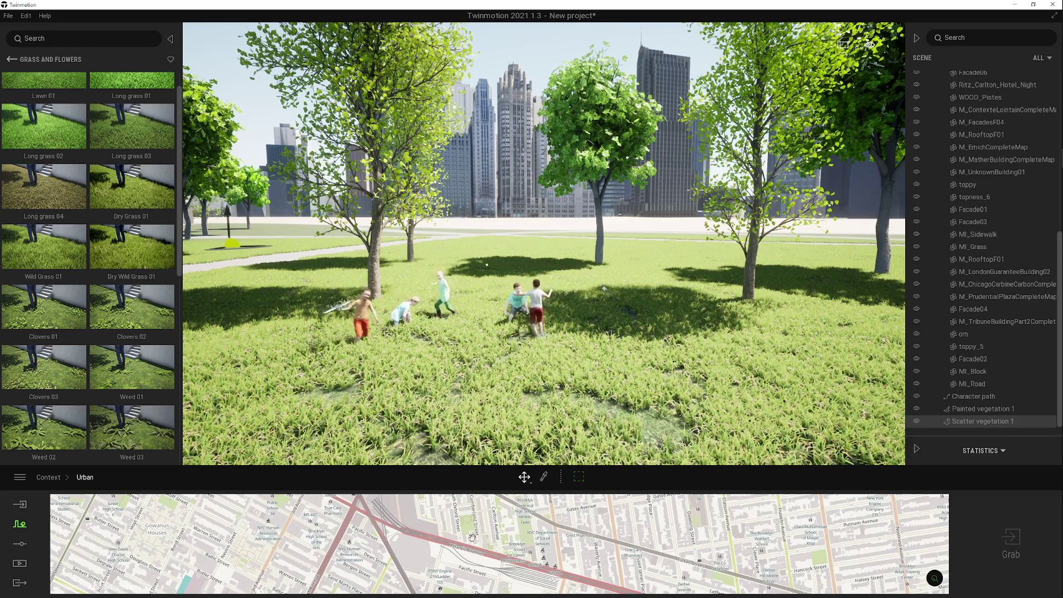
- Place a grab selection area on the Urban map and shift the map beneath it to frame another district
click(584, 482)
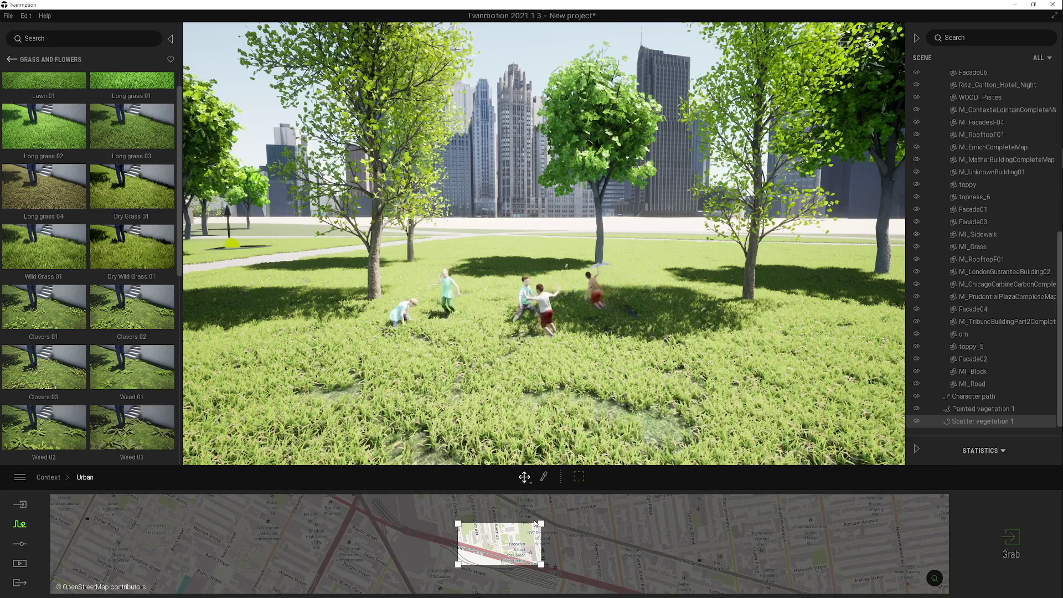
scroll(496, 542, down, 3)
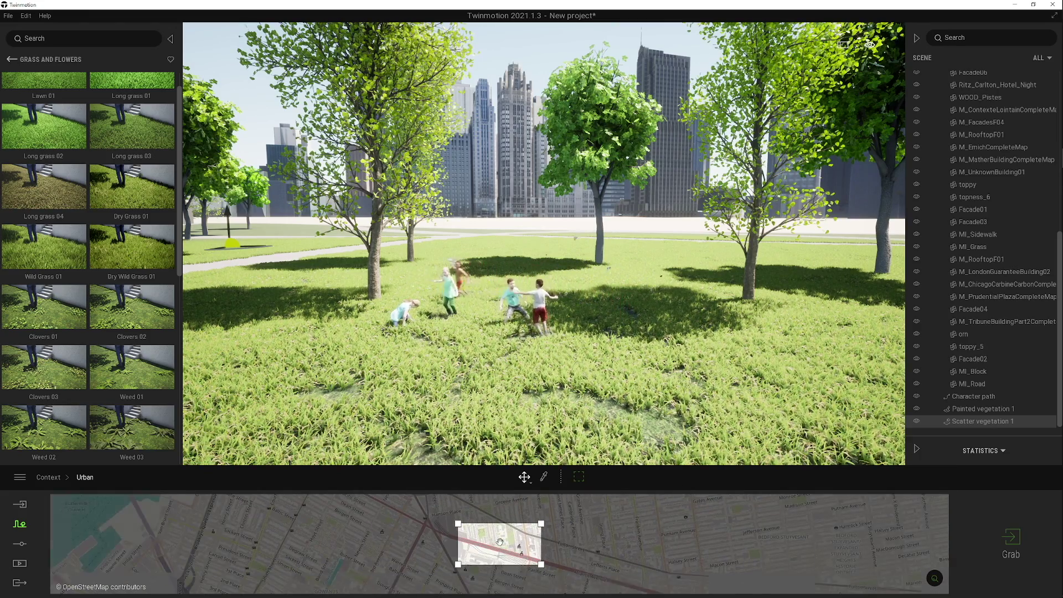
drag(500, 545, 519, 577)
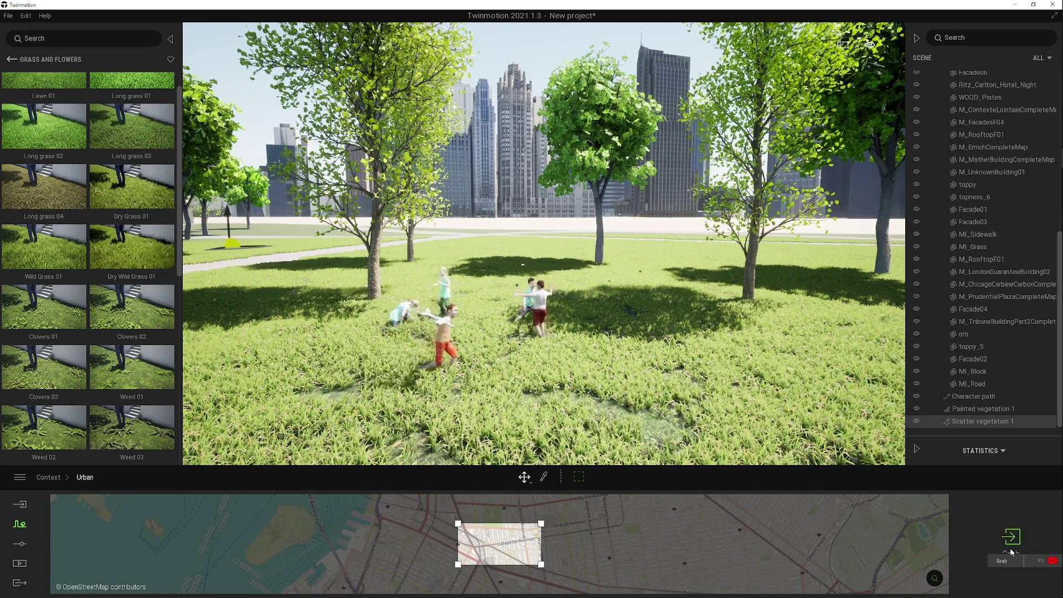
- Set the project's geographic location to New York, NY, USA in the Location settings
click(17, 525)
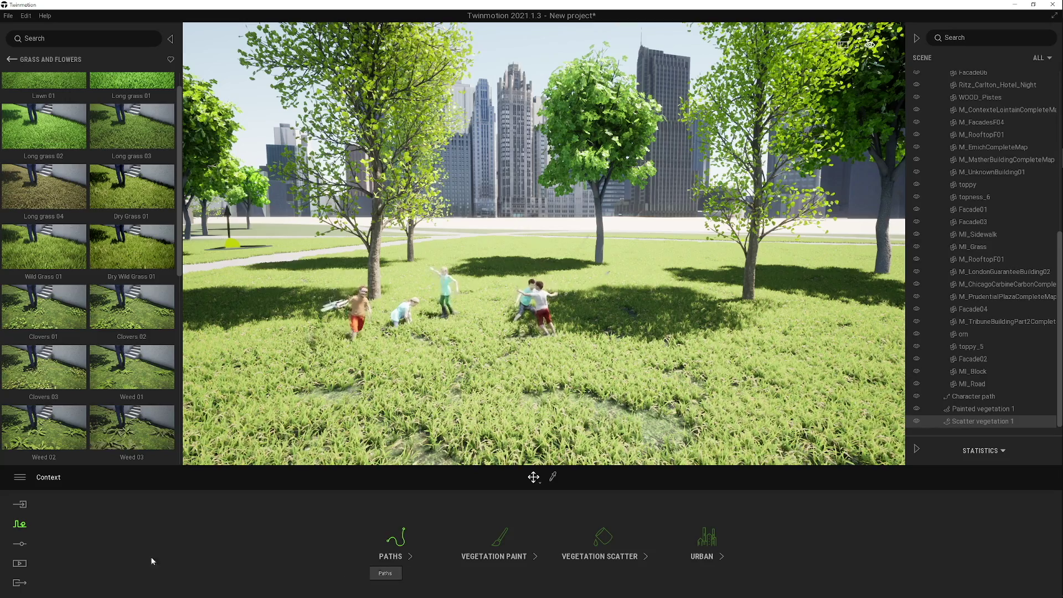
click(22, 545)
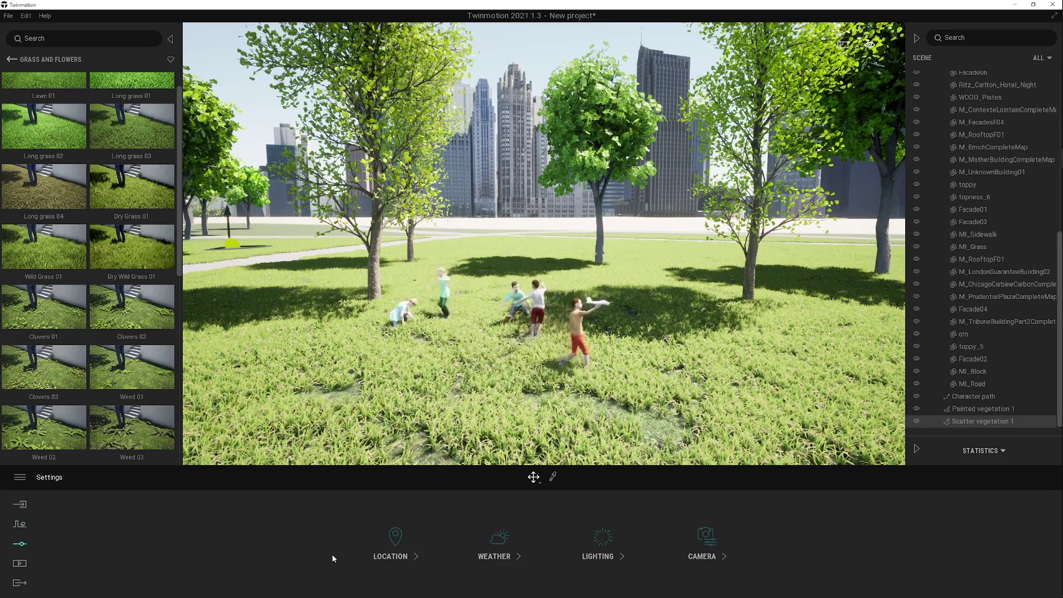
click(397, 556)
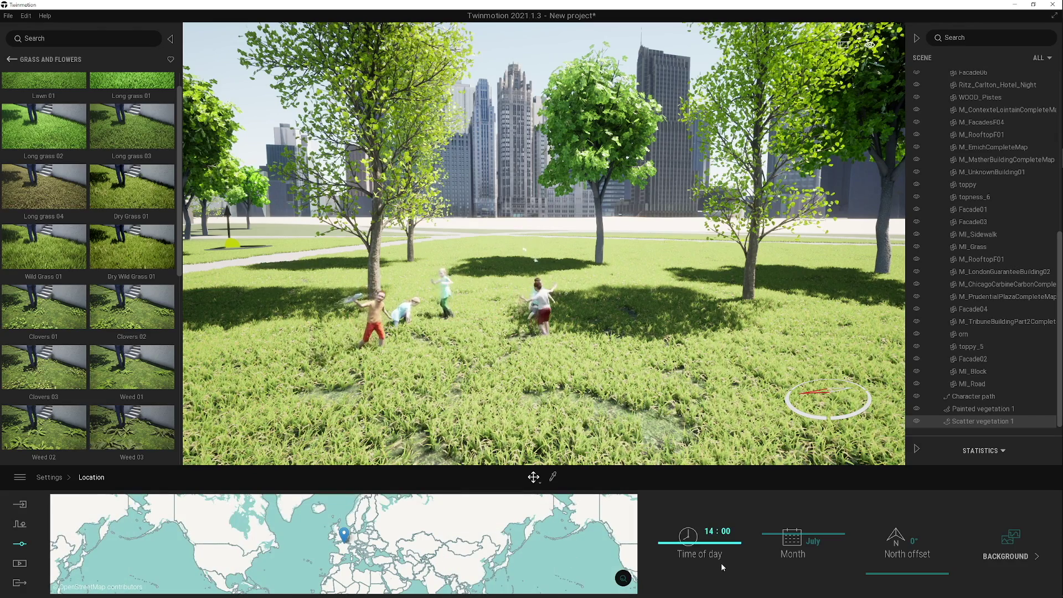
text(New York)
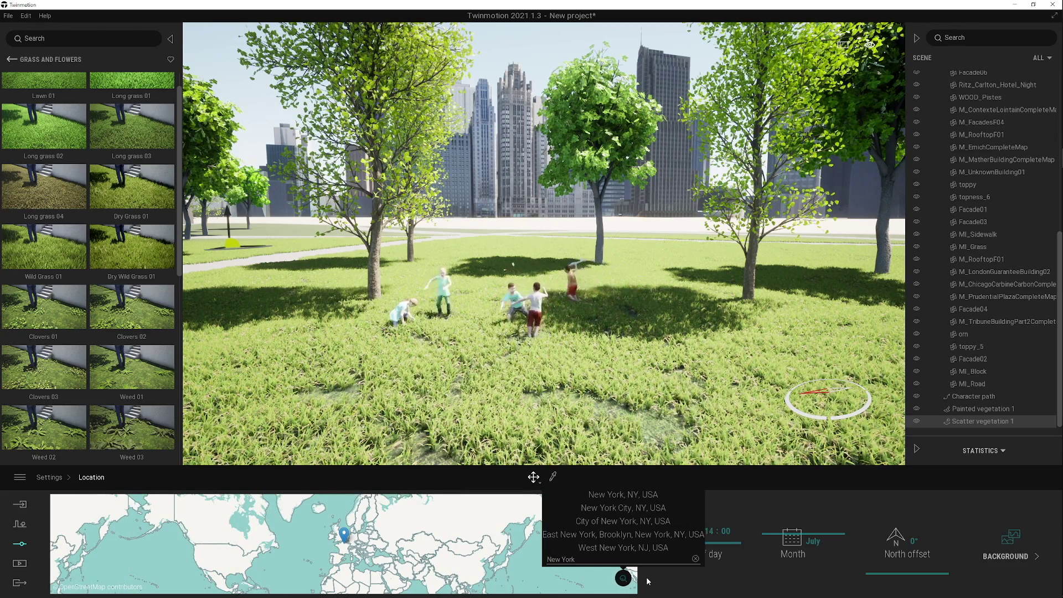
click(624, 493)
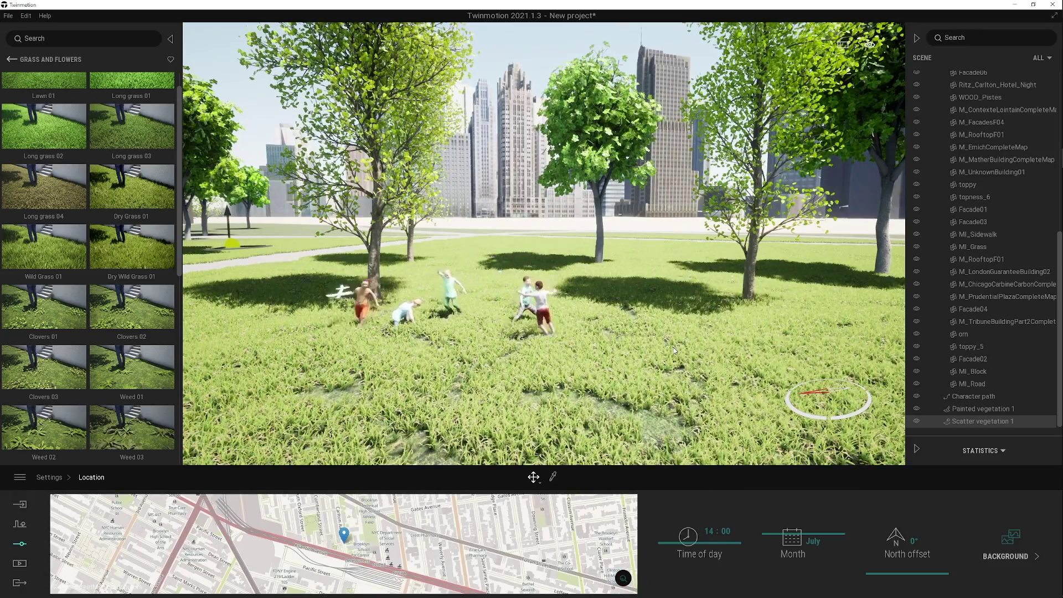
- Set the sun's time of day to 17:59, the month to August and the north offset to about 158°
drag(682, 547, 677, 555)
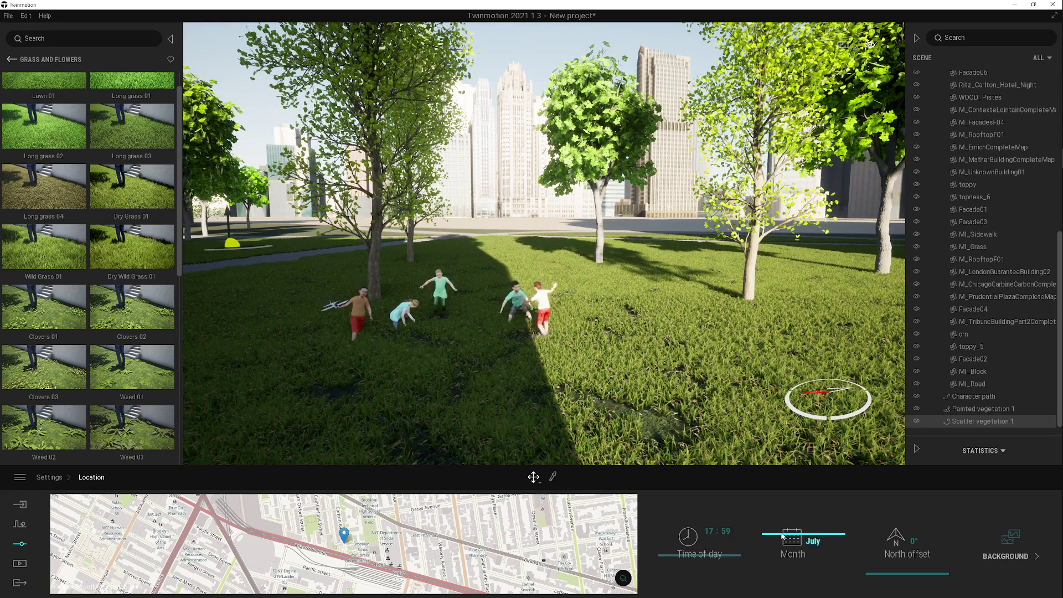
drag(783, 526, 784, 522)
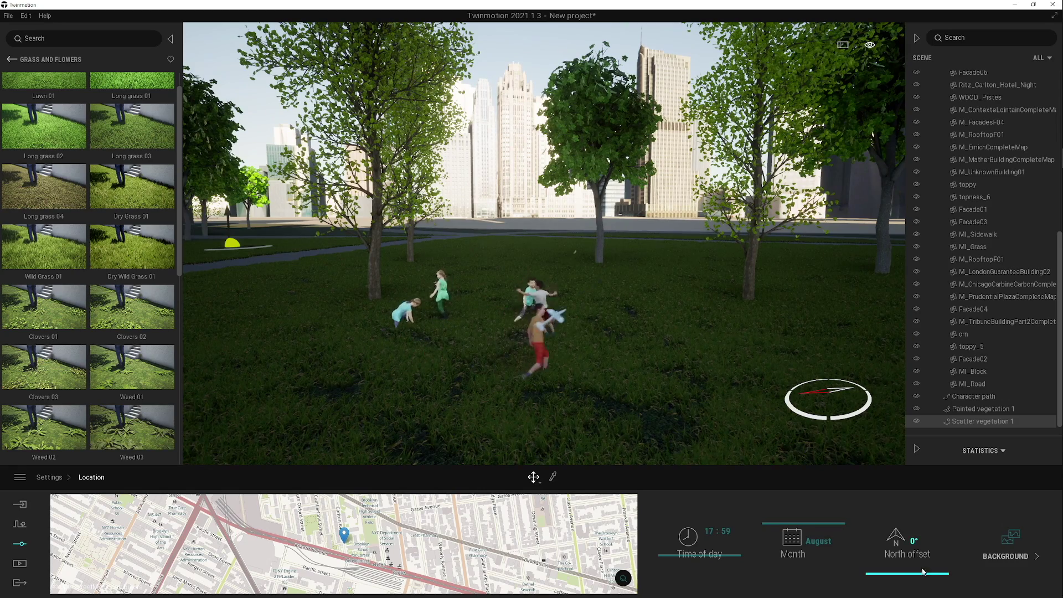
drag(907, 574, 907, 541)
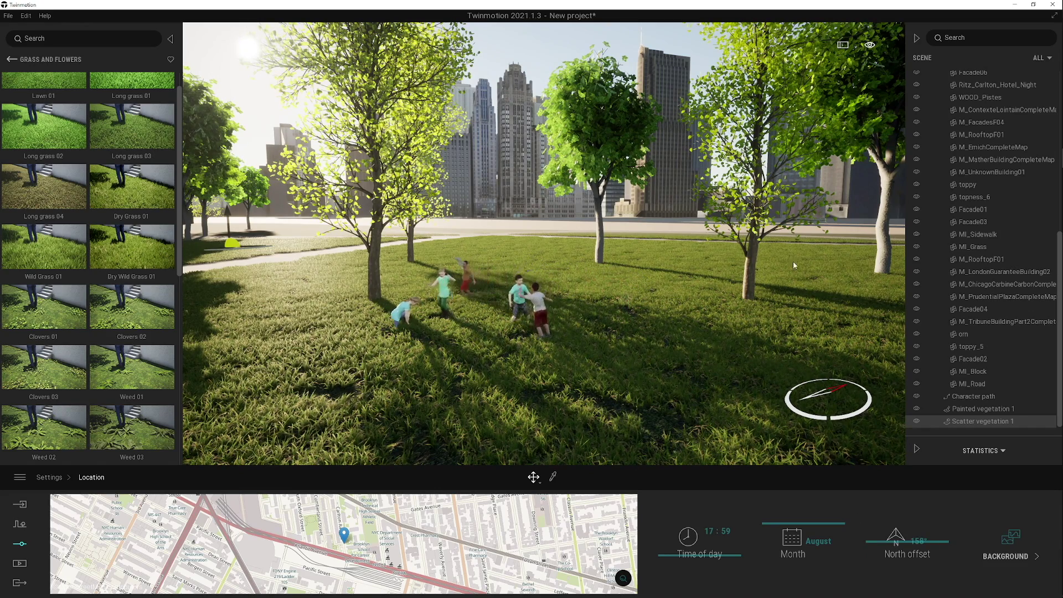
- Try the Countryside and Mountains background pictures behind the skyline, and return the background to City
click(1011, 539)
middle_drag(676, 240, 621, 401)
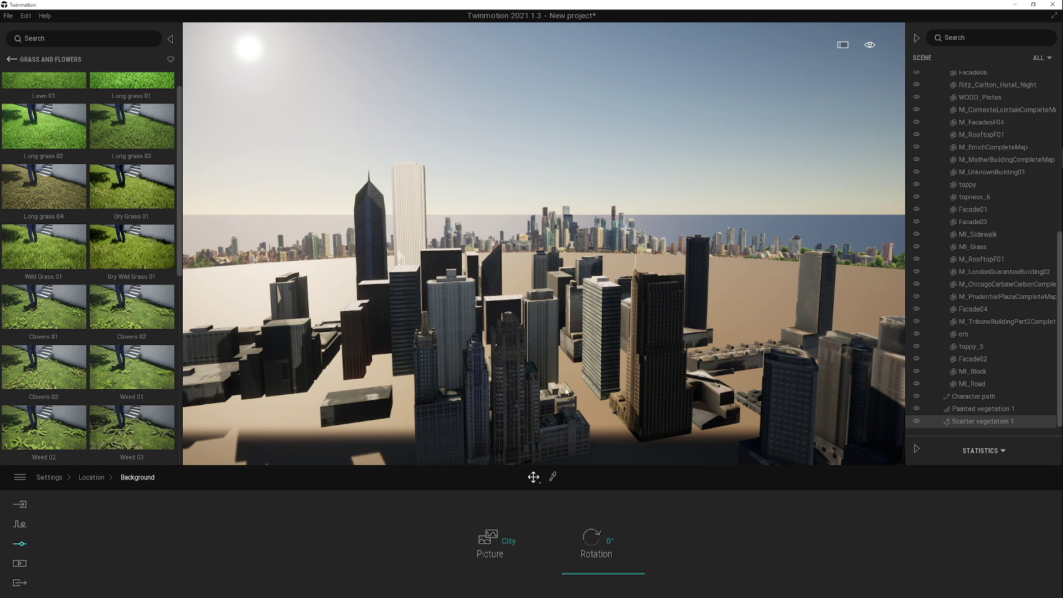
click(508, 543)
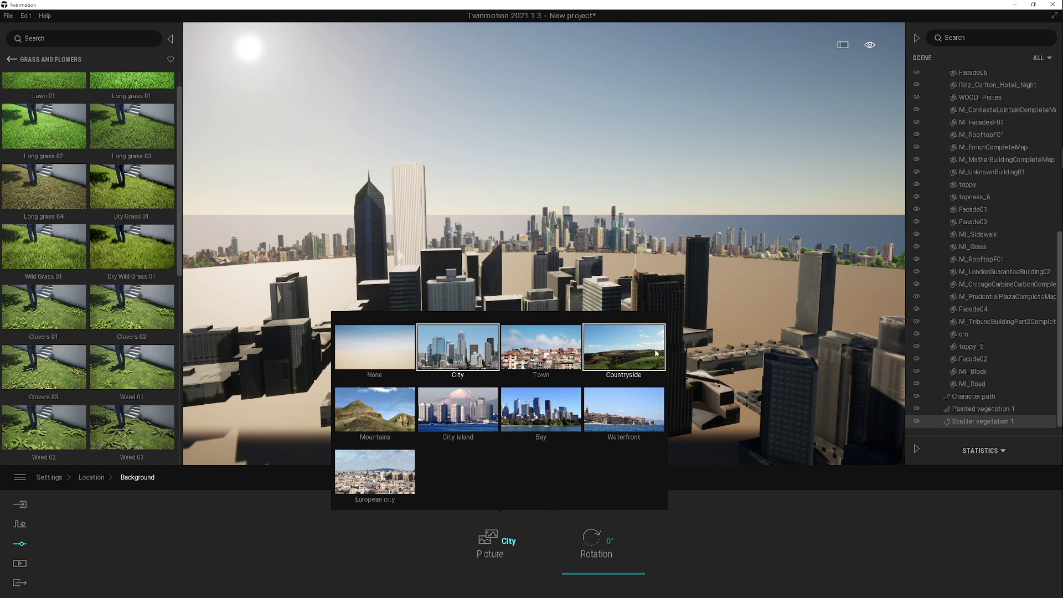
click(630, 356)
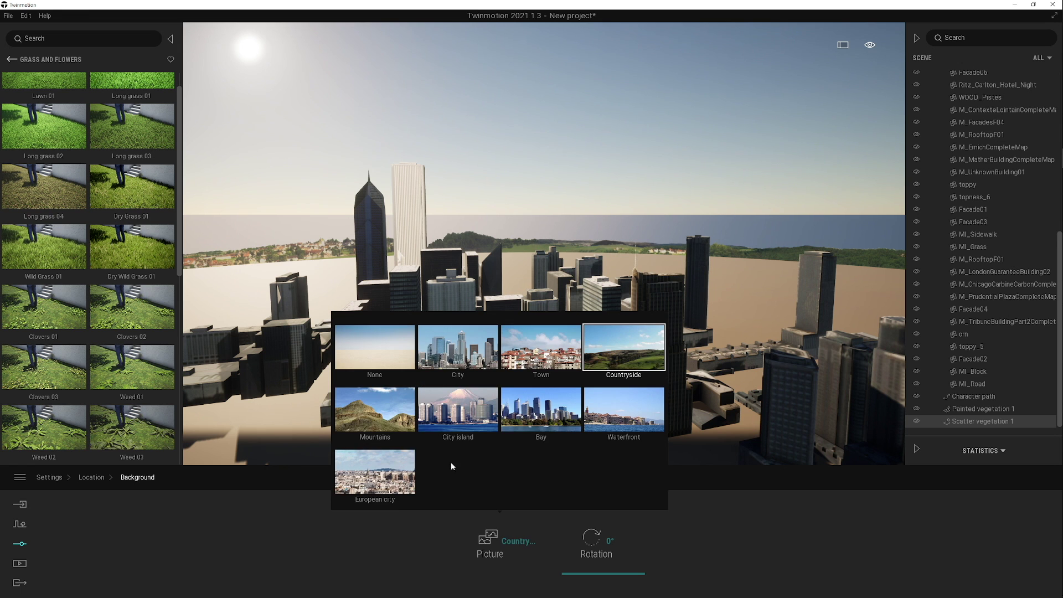
click(382, 411)
click(513, 540)
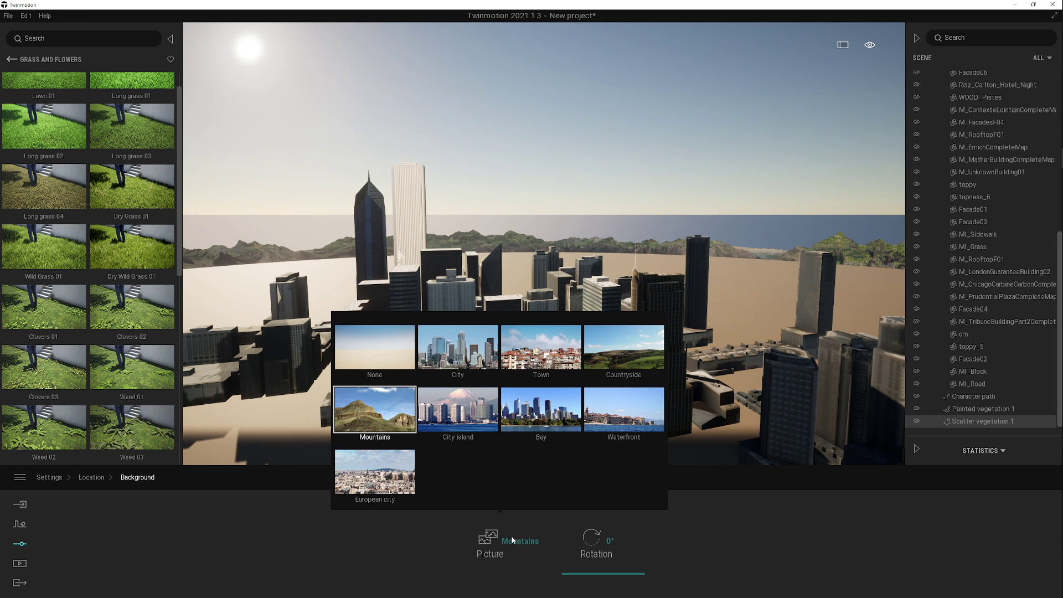
click(483, 355)
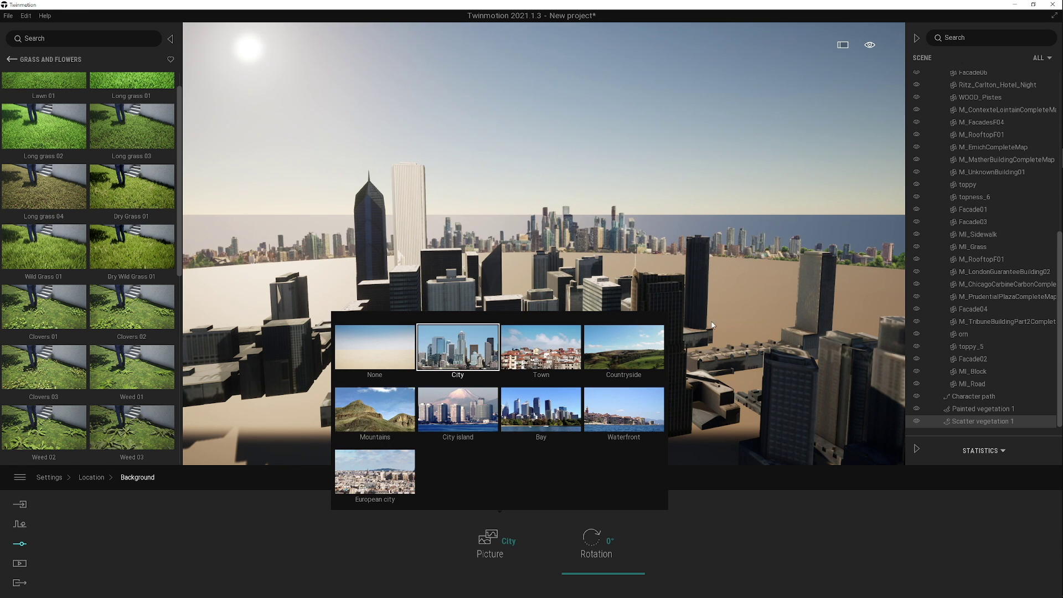
drag(583, 575, 584, 572)
mouse_move(600, 396)
middle_down()
mouse_move(626, 298)
mouse_move(600, 397)
middle_up()
right_drag(616, 387, 618, 383)
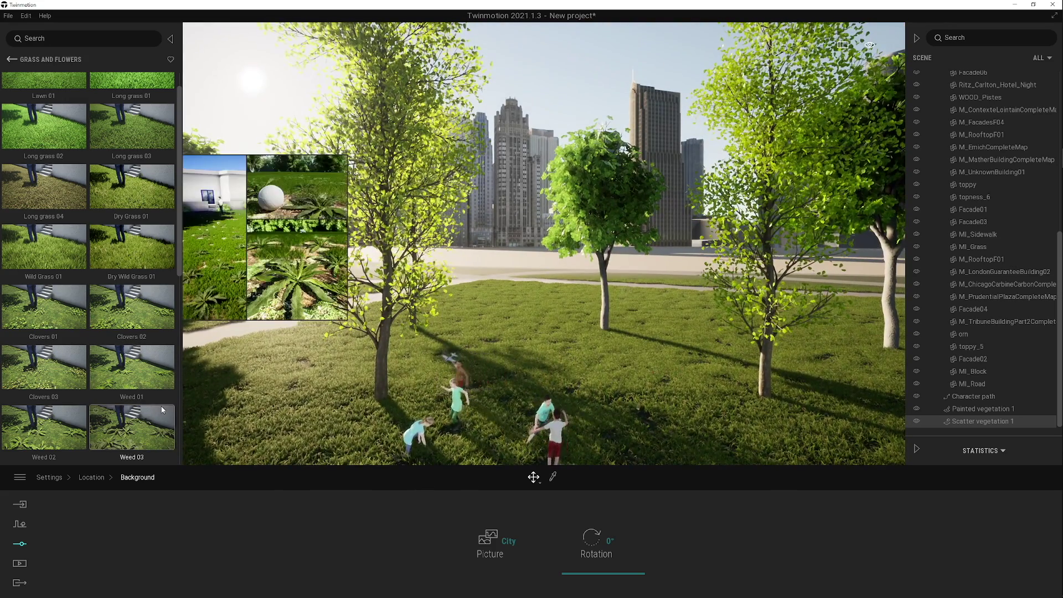
- Set the weather between sunny and cloudy and the season slightly past summer, after trying autumn and snowy winter
click(56, 478)
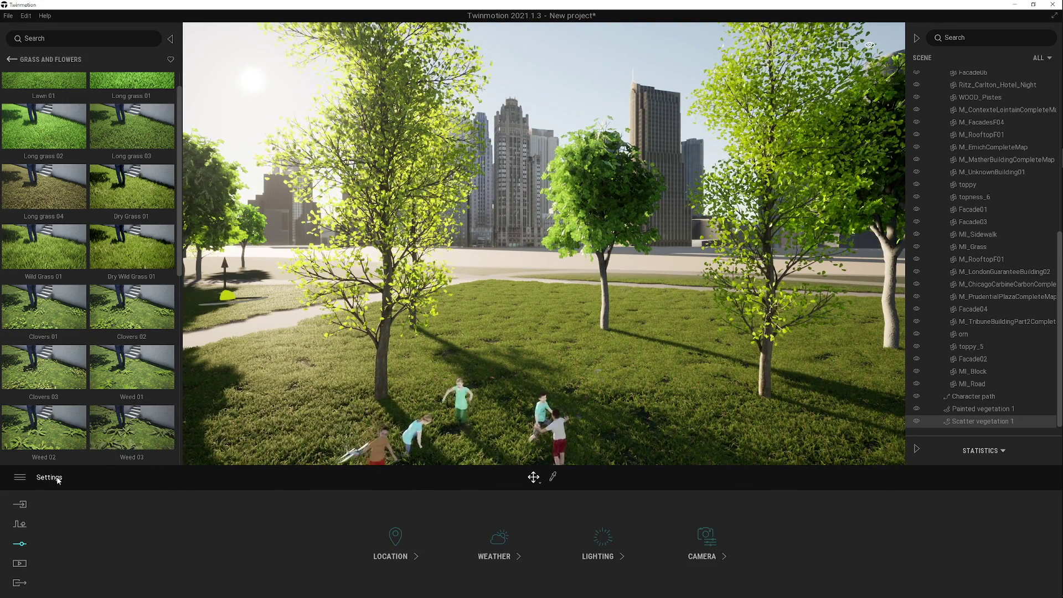
click(510, 542)
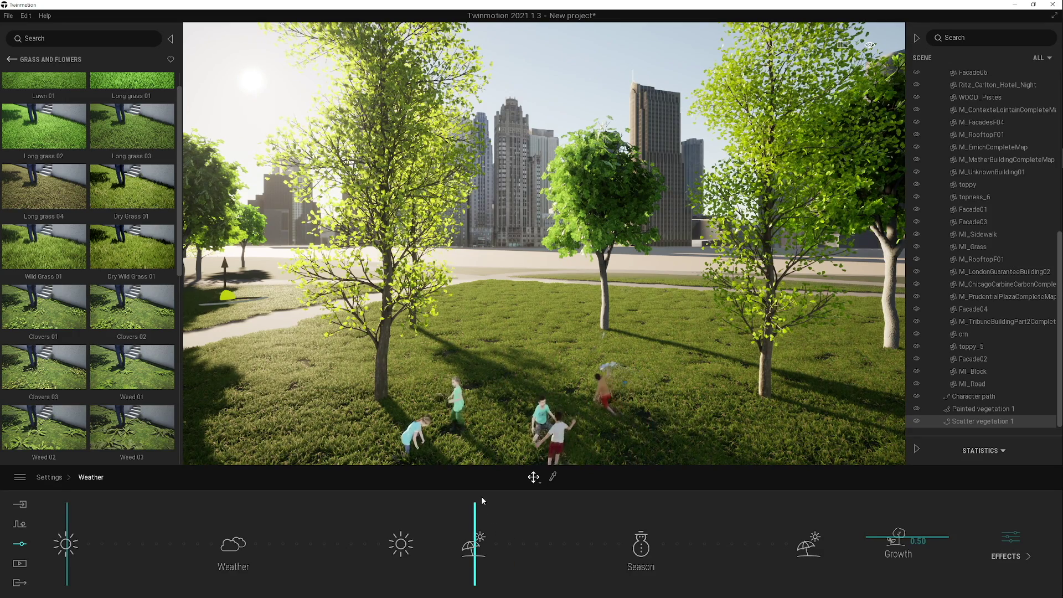
middle_drag(604, 384, 600, 335)
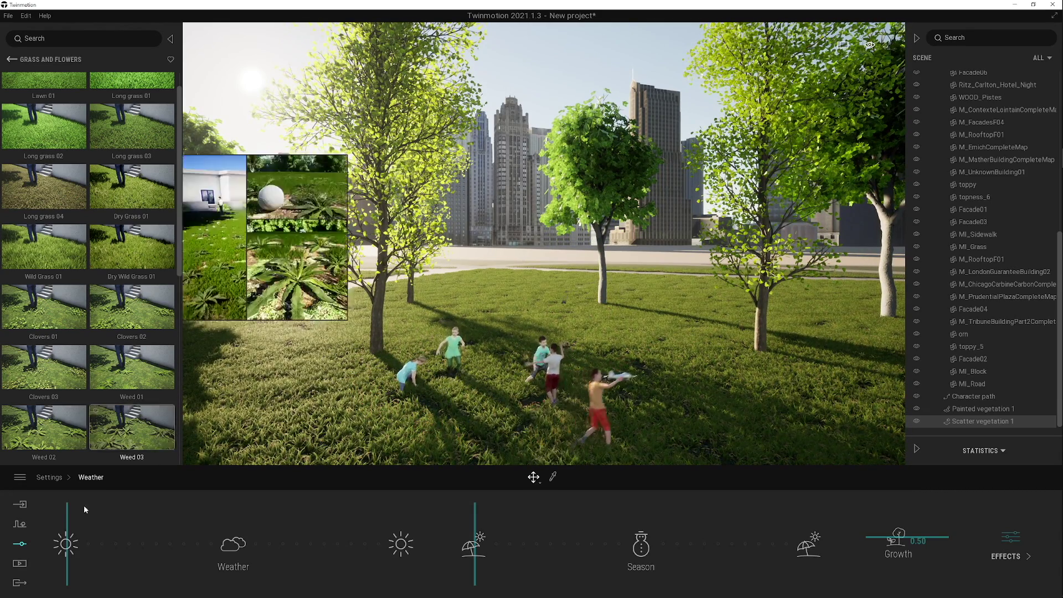
drag(68, 526, 266, 557)
drag(474, 546, 496, 545)
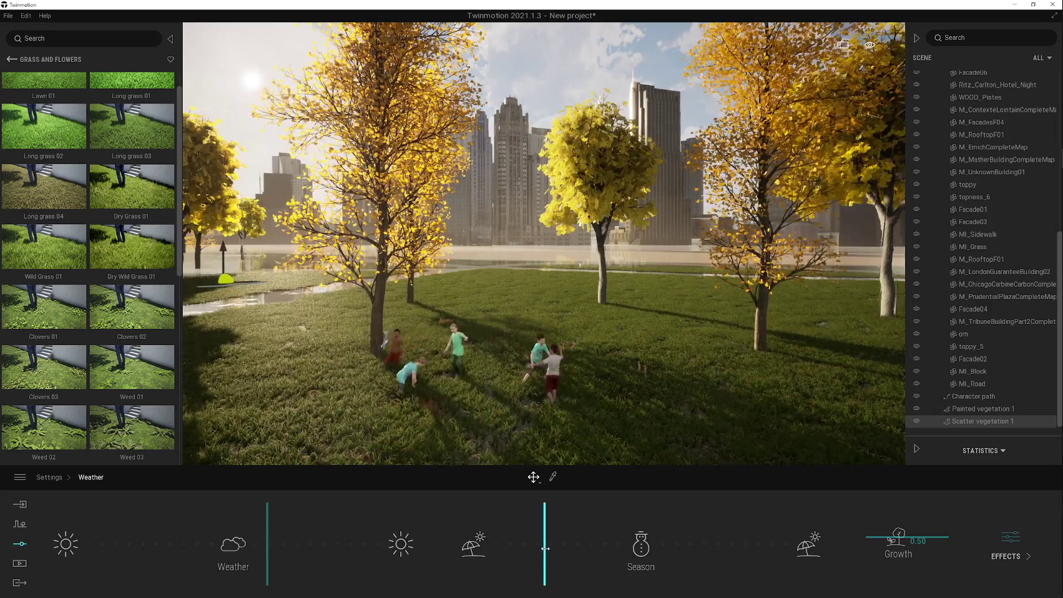
drag(562, 549, 610, 550)
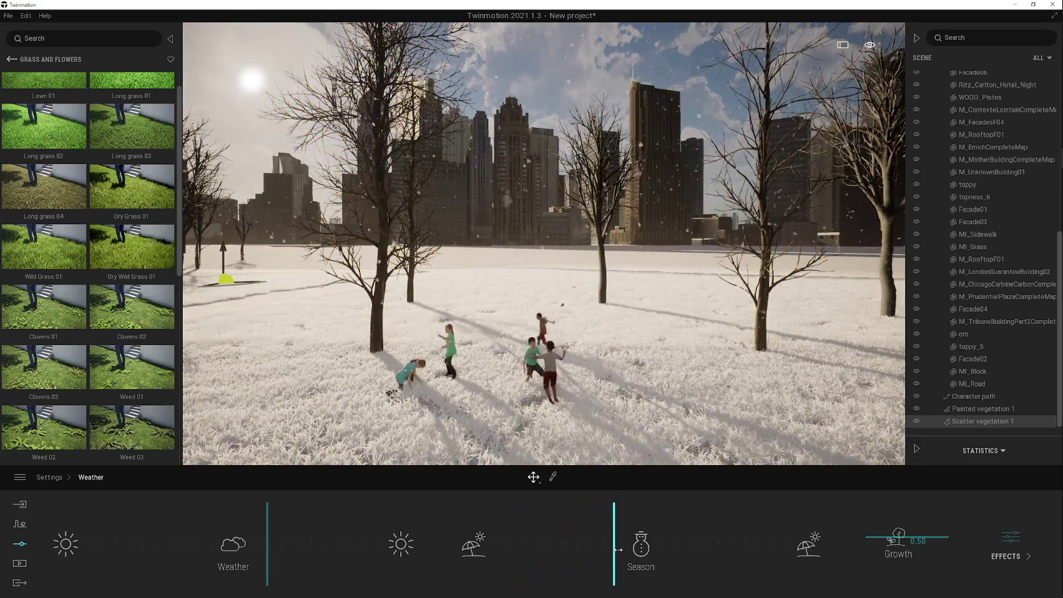
drag(648, 550, 513, 549)
drag(257, 507, 158, 513)
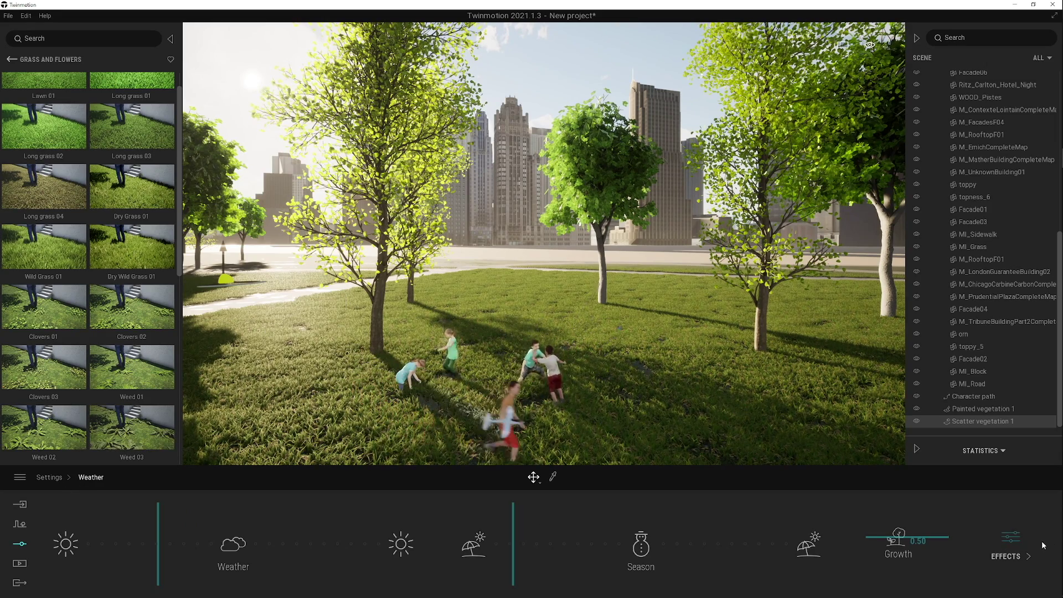
- Set the smog in the weather effects to 30%
click(1013, 544)
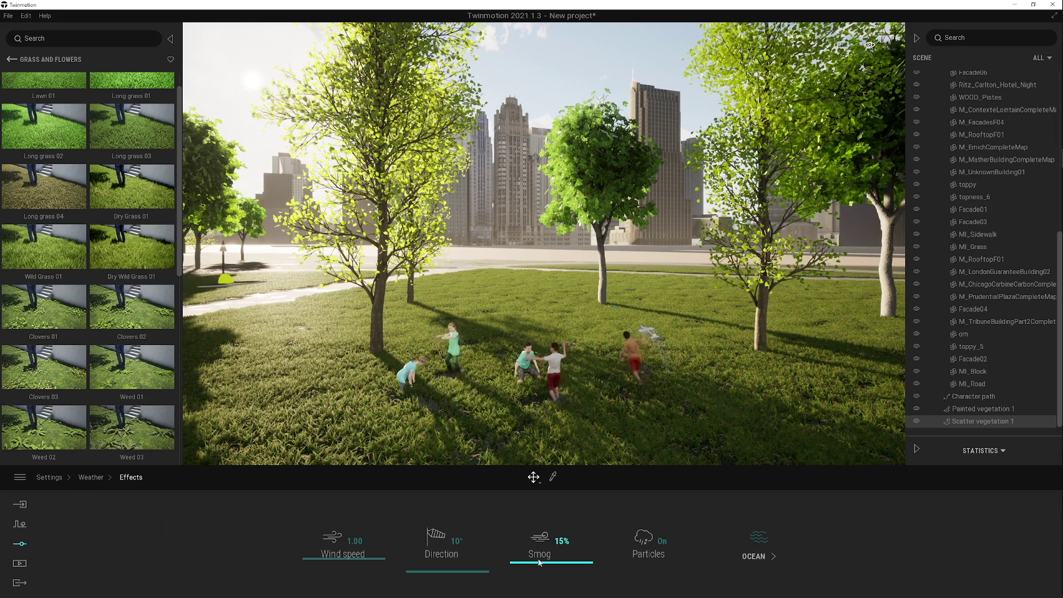
drag(530, 563, 525, 554)
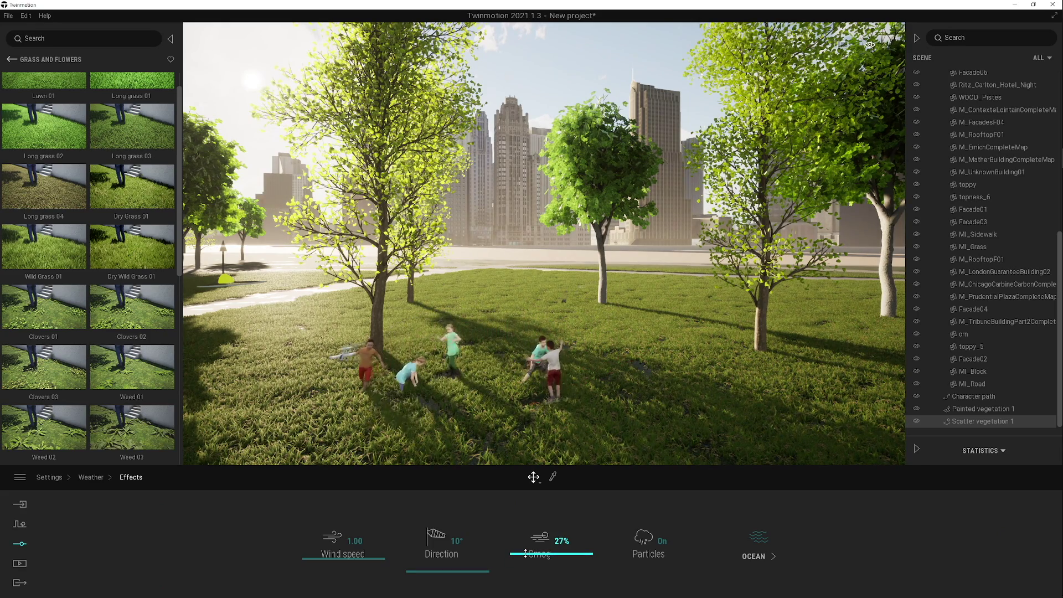
drag(526, 554, 521, 552)
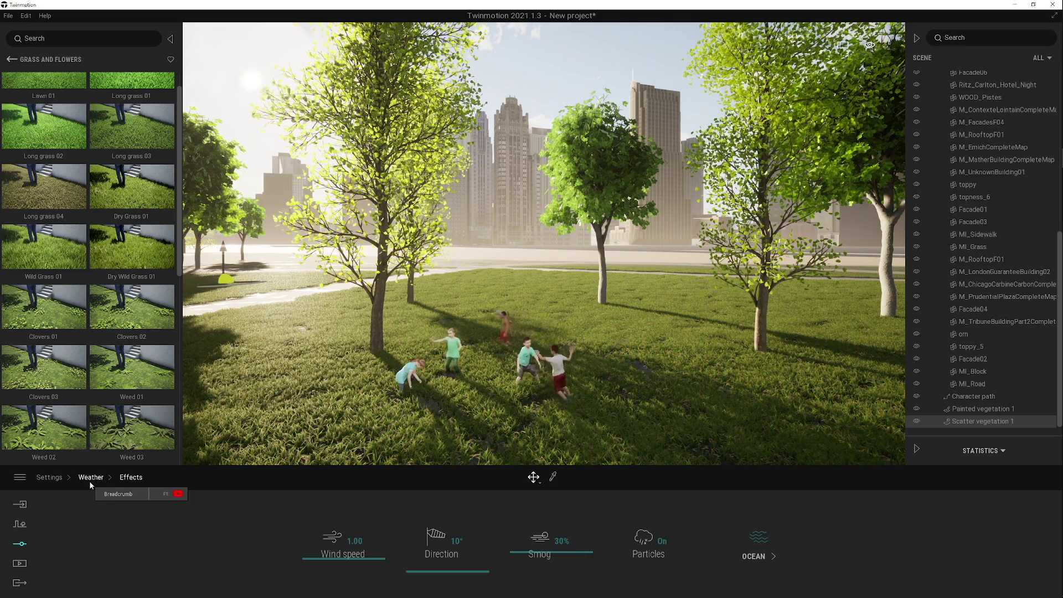
- Set the lighting exposure to 0.34 and the white balance to 8636K
click(49, 477)
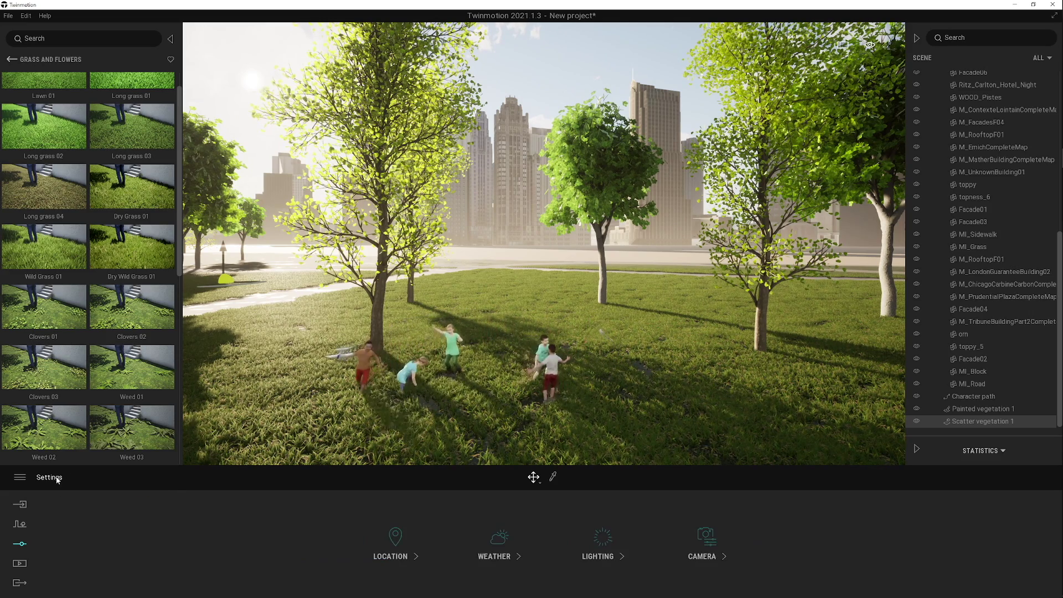
click(611, 552)
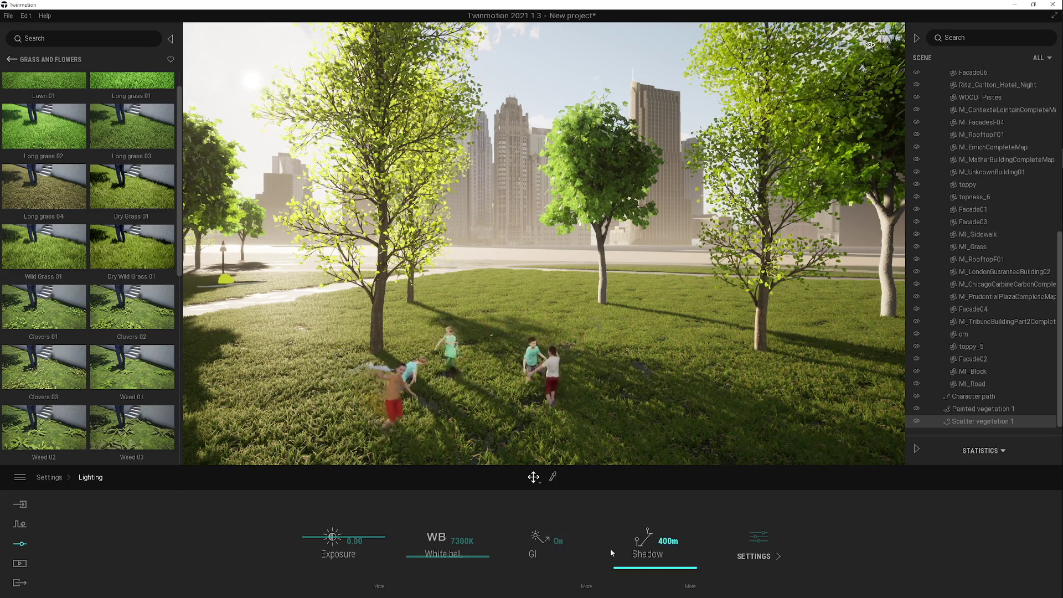
click(341, 536)
drag(342, 539, 337, 535)
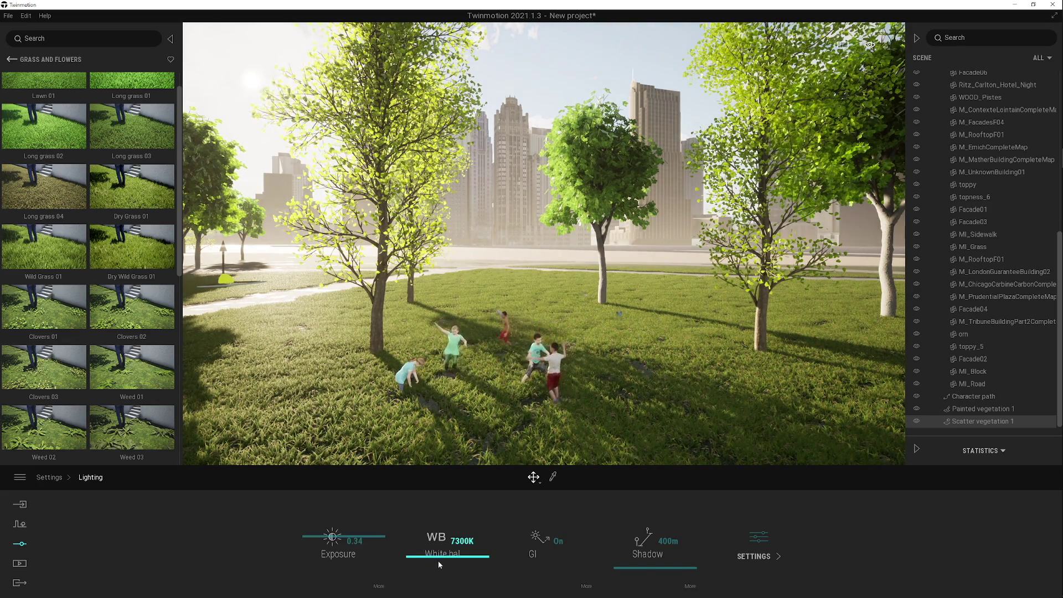
drag(434, 557, 433, 540)
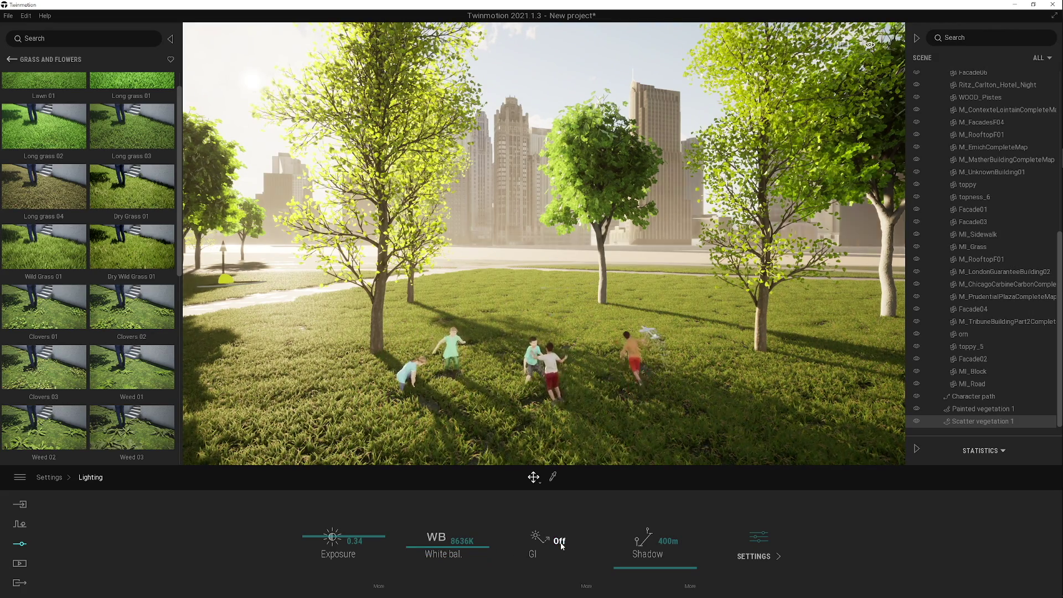
- Set the ambient light intensity in the advanced lighting settings to 0.64
click(774, 536)
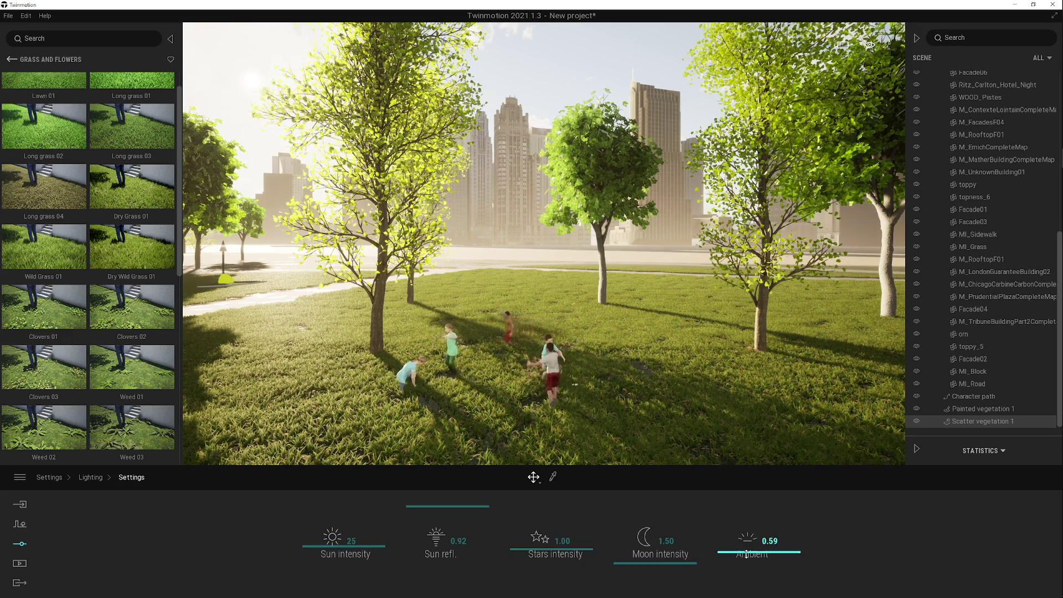
mouse_move(745, 560)
mouse_down()
mouse_move(737, 570)
mouse_move(739, 553)
mouse_up()
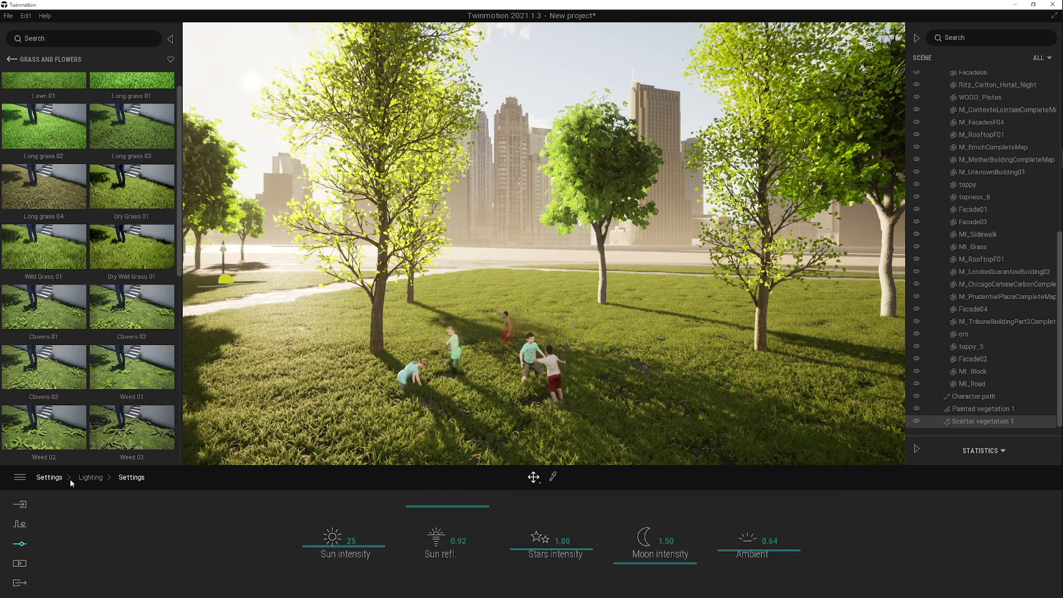
click(85, 479)
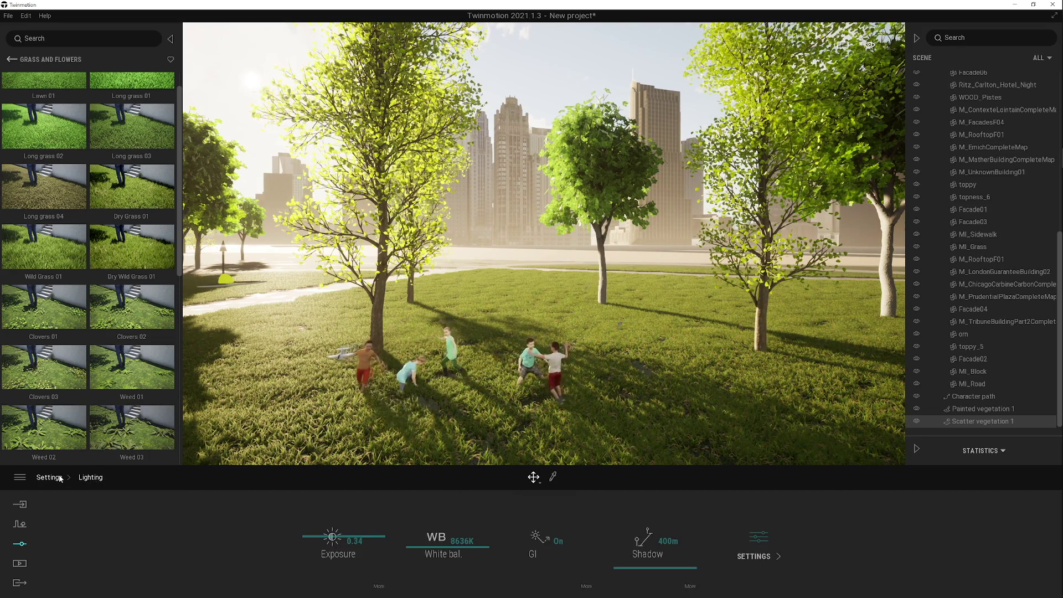
- Set the camera's field of view to 79 and reframe the park around the playing children
click(49, 477)
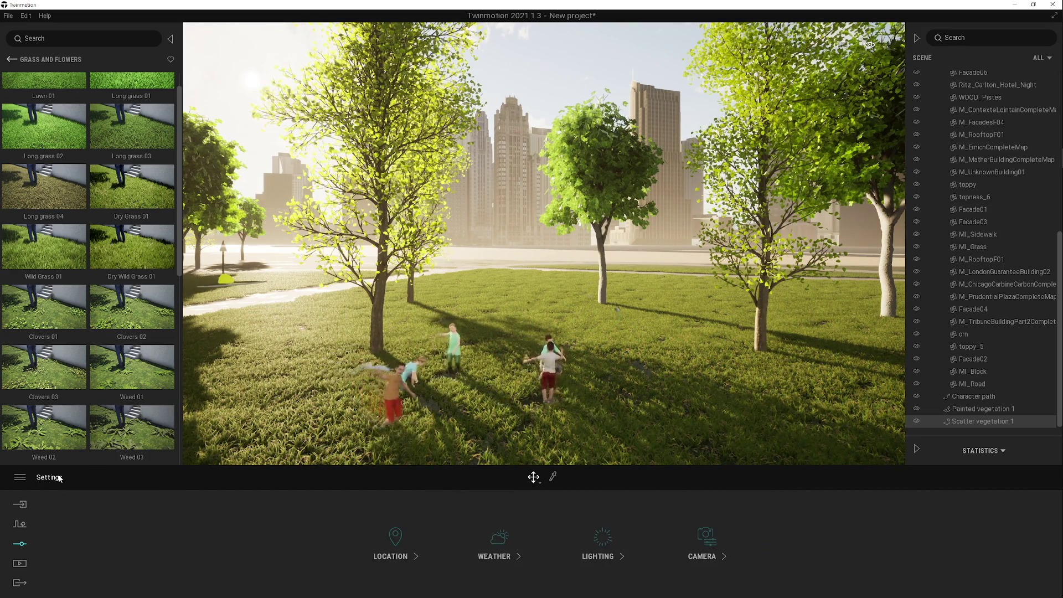
click(711, 547)
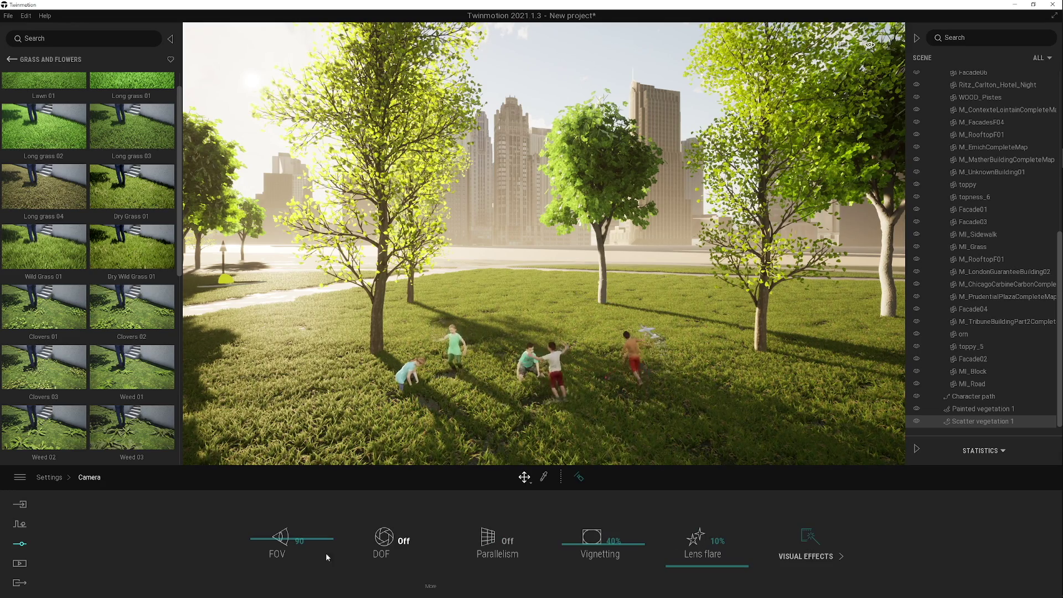
drag(289, 545, 285, 544)
shift+middle_drag(625, 310, 654, 277)
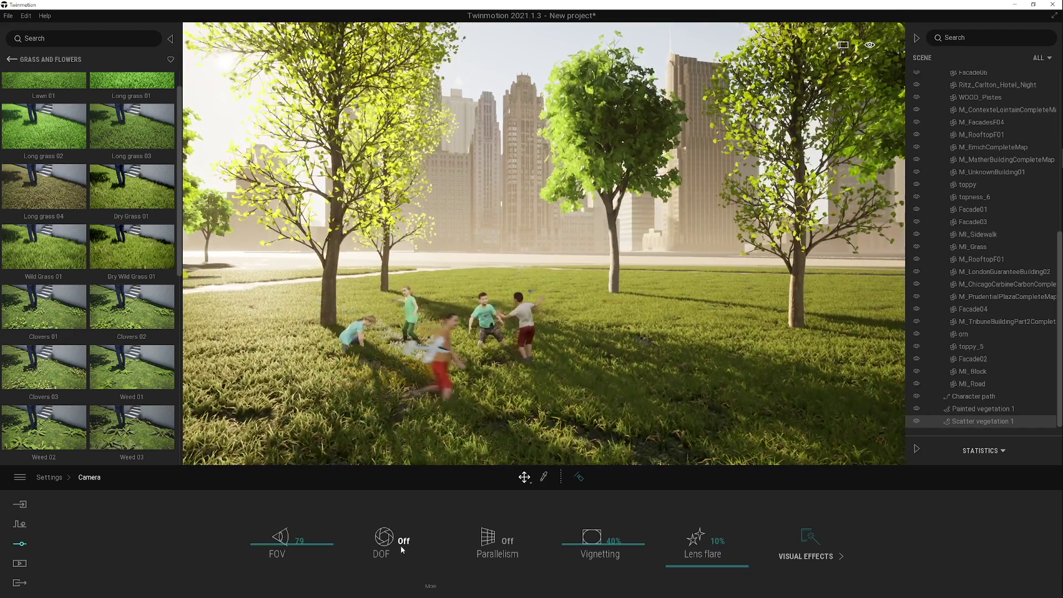
- Turn on depth of field and set its focus on the trunk of the tree beside the children
click(400, 542)
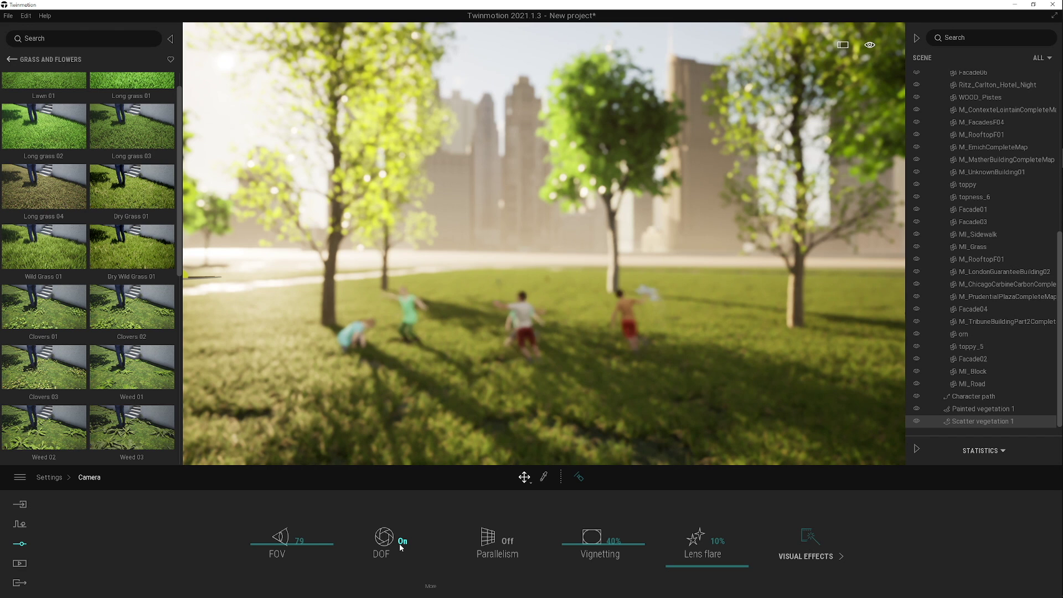
click(431, 589)
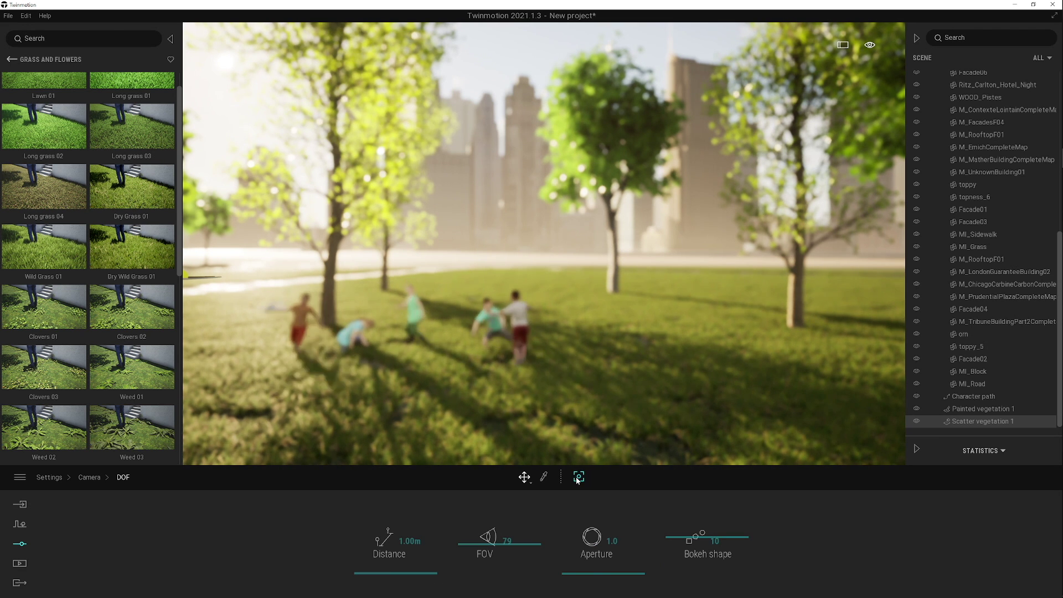
click(329, 304)
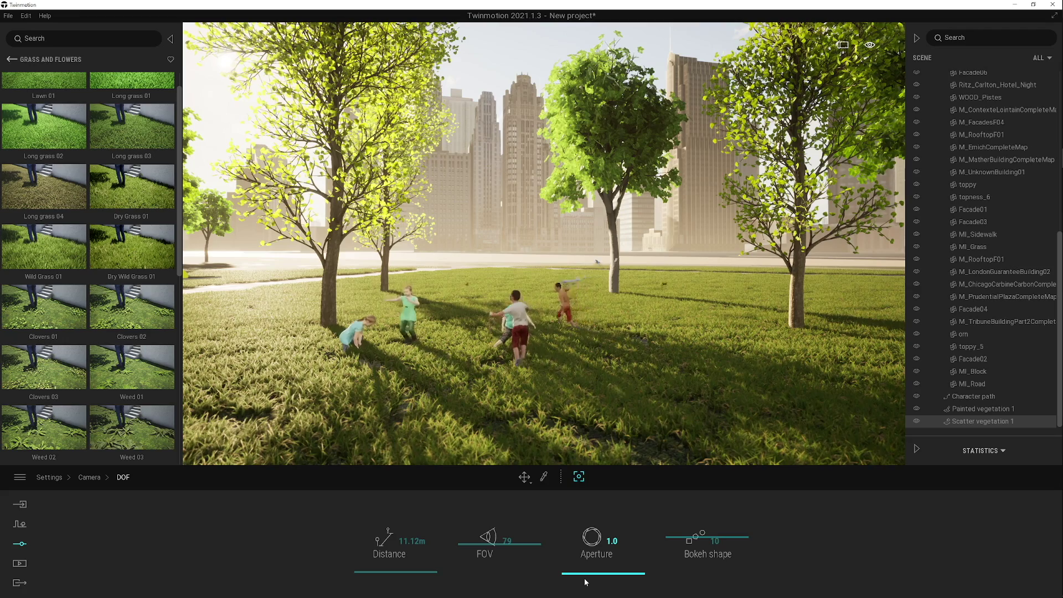
click(90, 477)
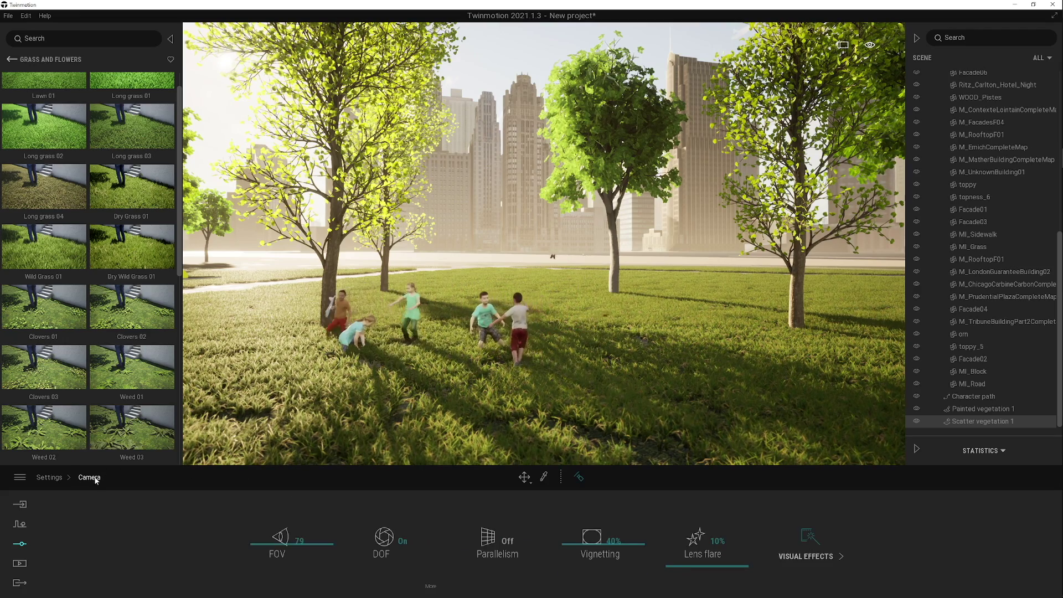
- Try camera parallelism, switch it back off, and set the vignetting to 84%
click(507, 541)
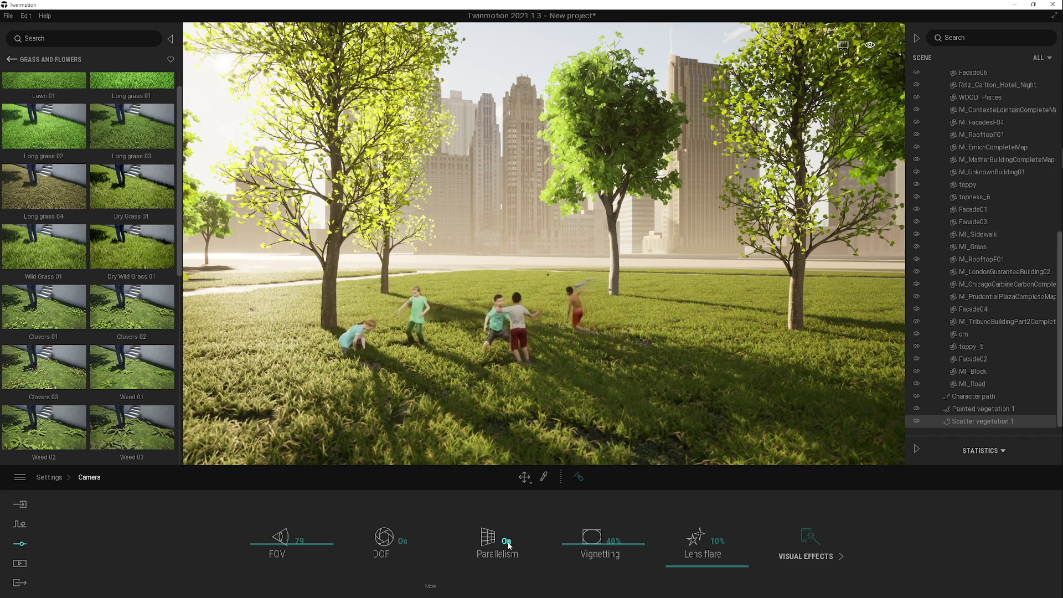
click(508, 546)
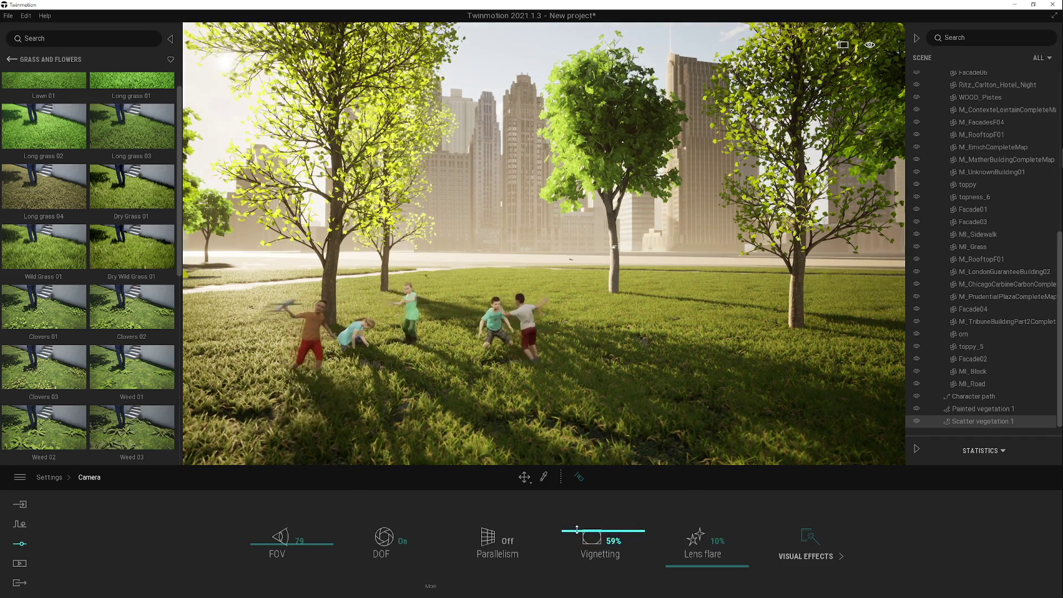
drag(580, 520, 578, 511)
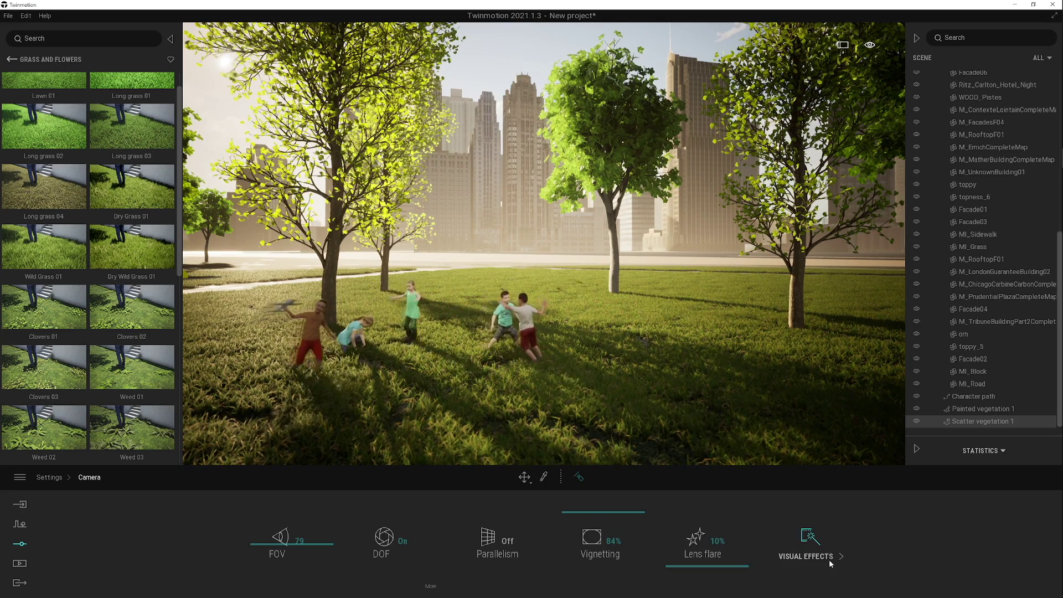
- Set the color gradient type in the camera's visual effects to Fall
click(815, 556)
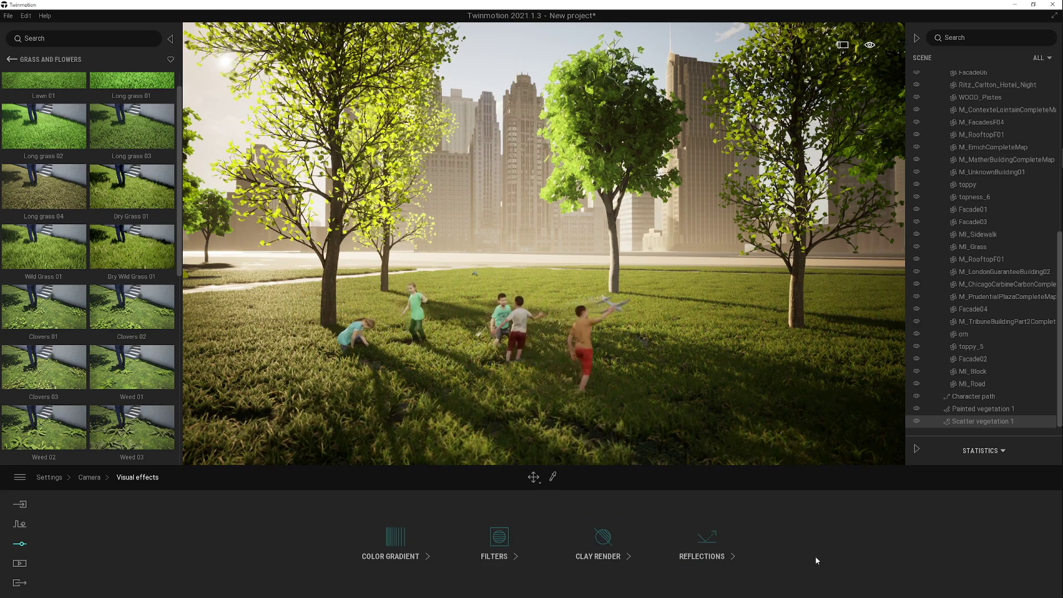
click(403, 556)
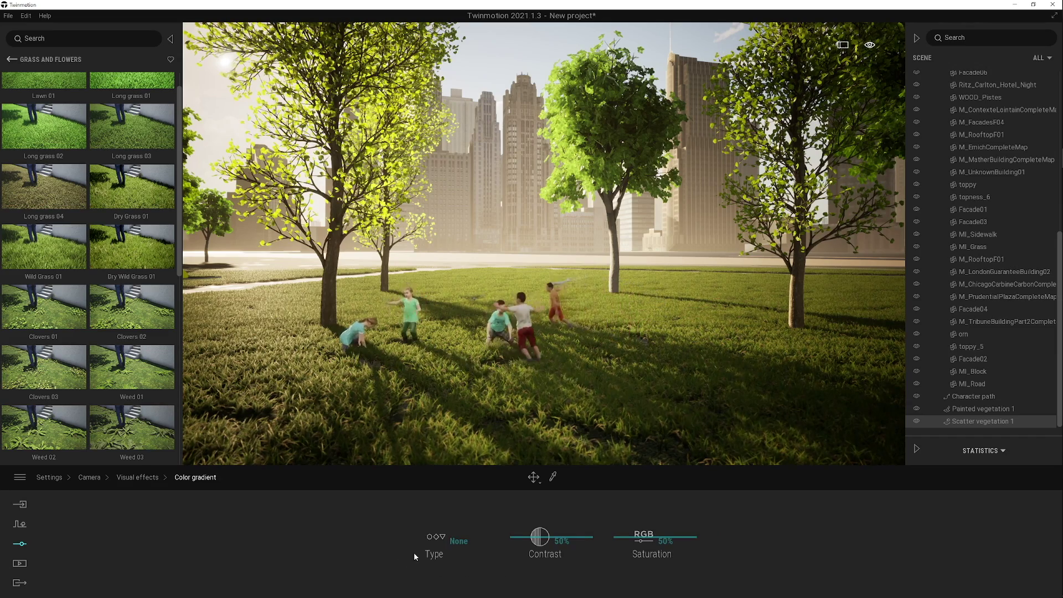
click(451, 544)
drag(572, 425, 573, 461)
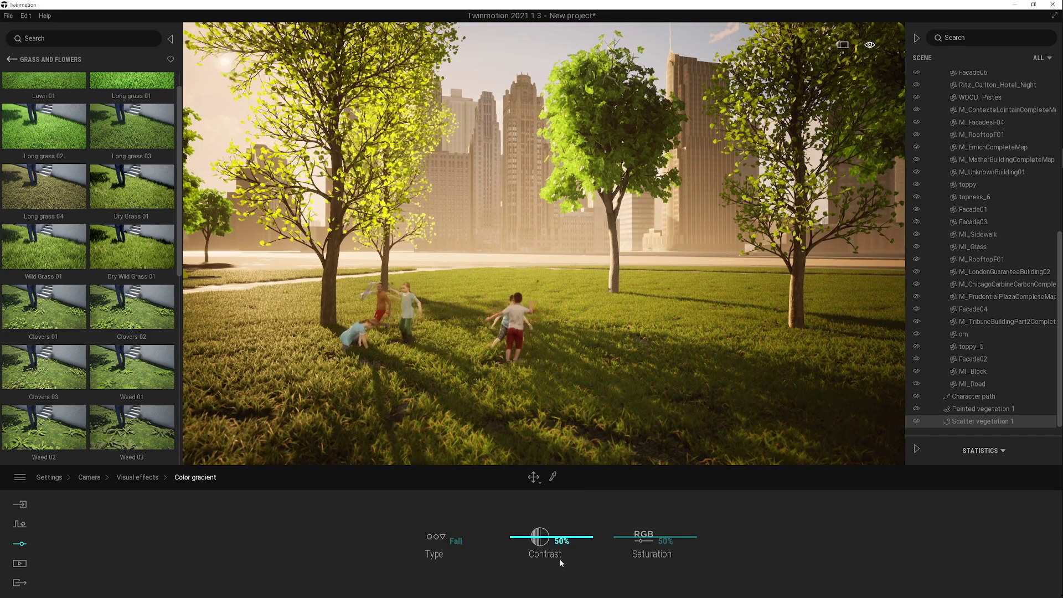
- Set the color gradient's contrast to 60%, its type to None, and its saturation to 51%
drag(535, 537, 533, 527)
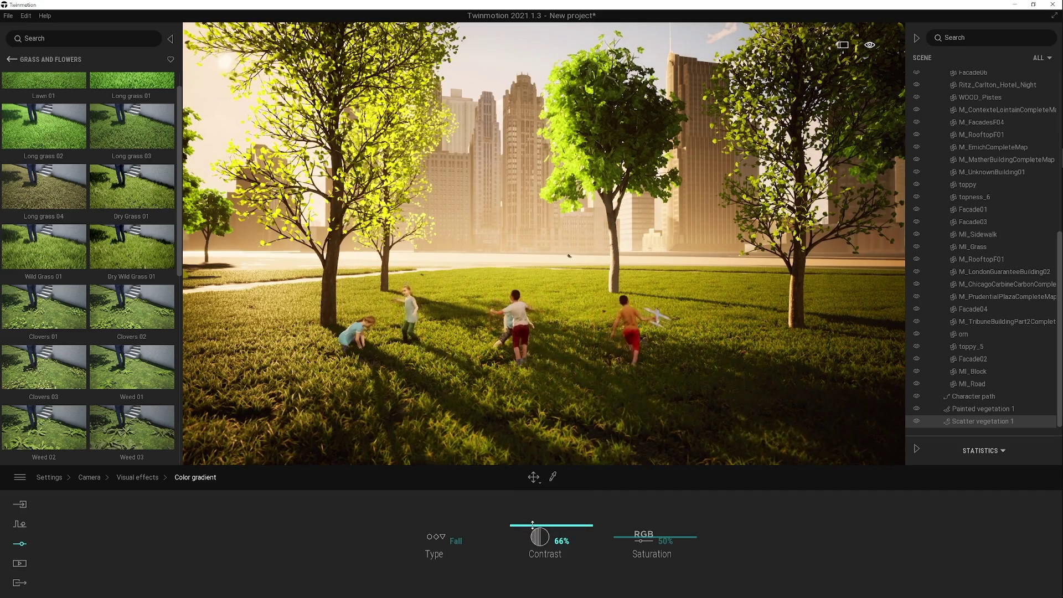
drag(644, 536, 642, 539)
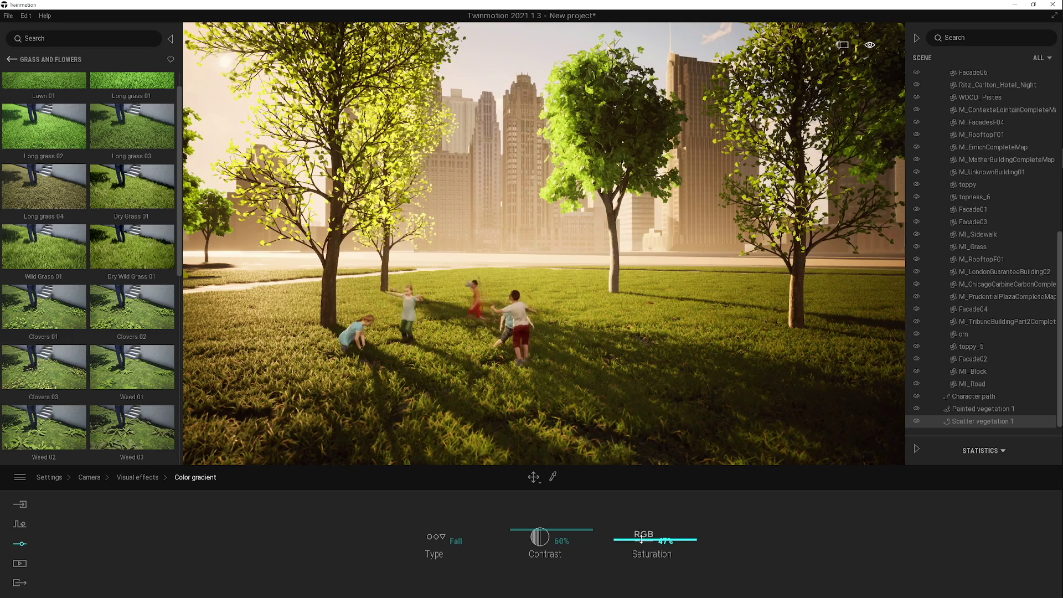
click(437, 535)
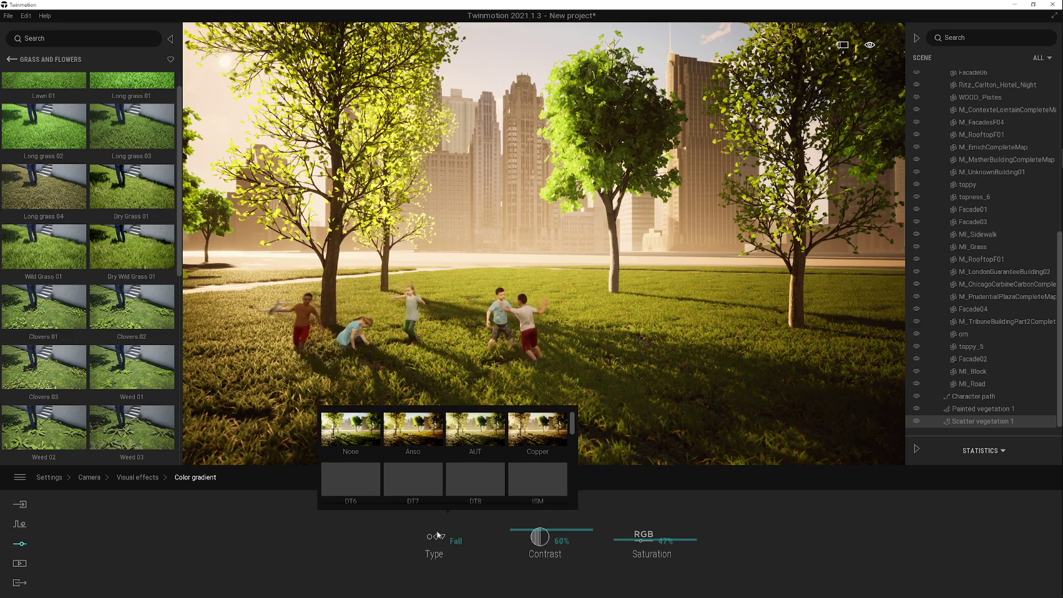
click(352, 430)
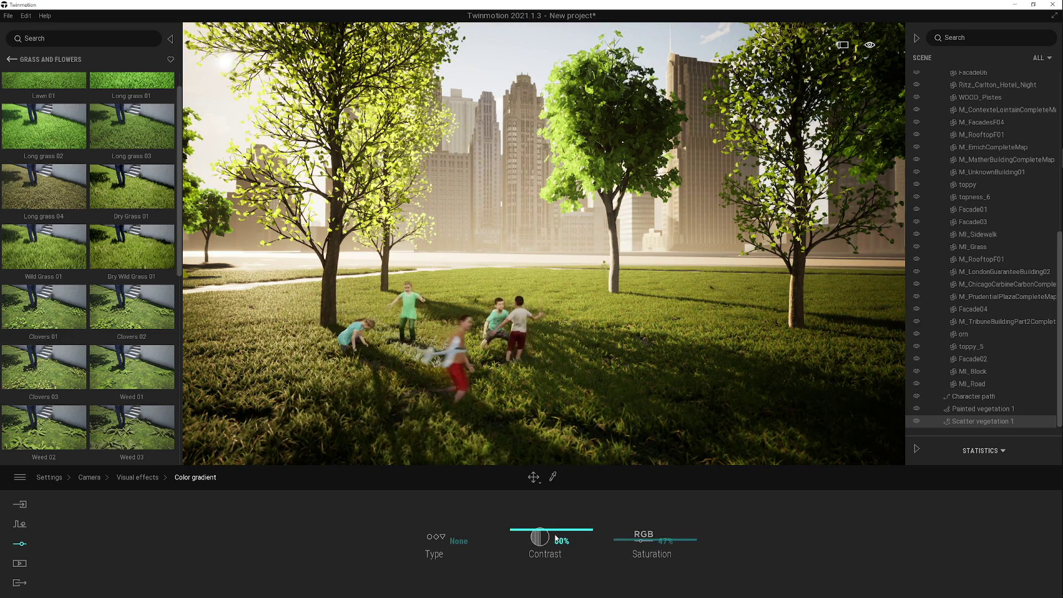
drag(632, 542, 642, 537)
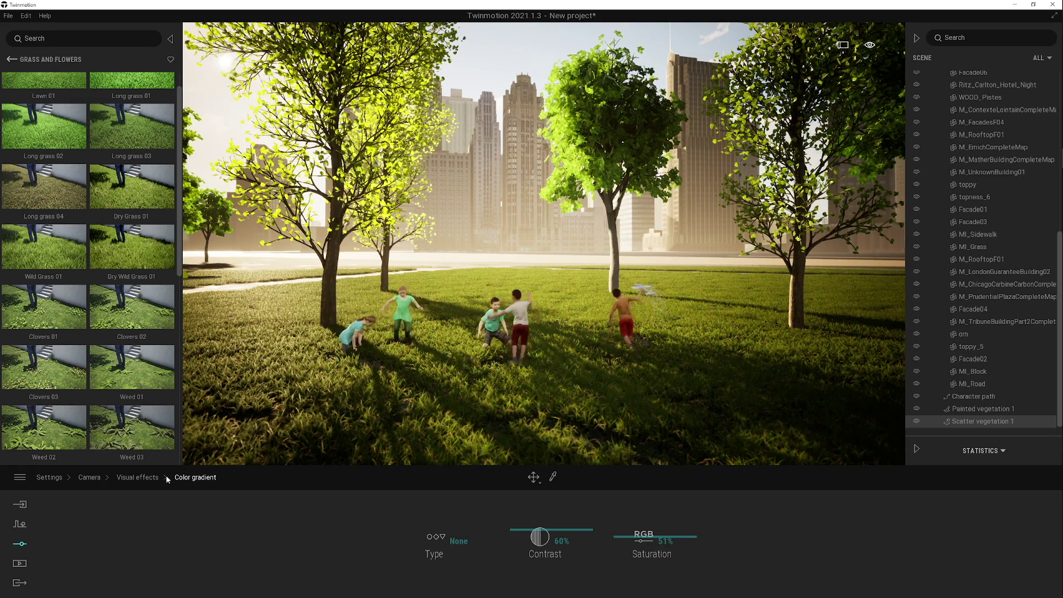
- Try the SciFi filter and a Hidden Line filter in the camera's visual effects
click(146, 477)
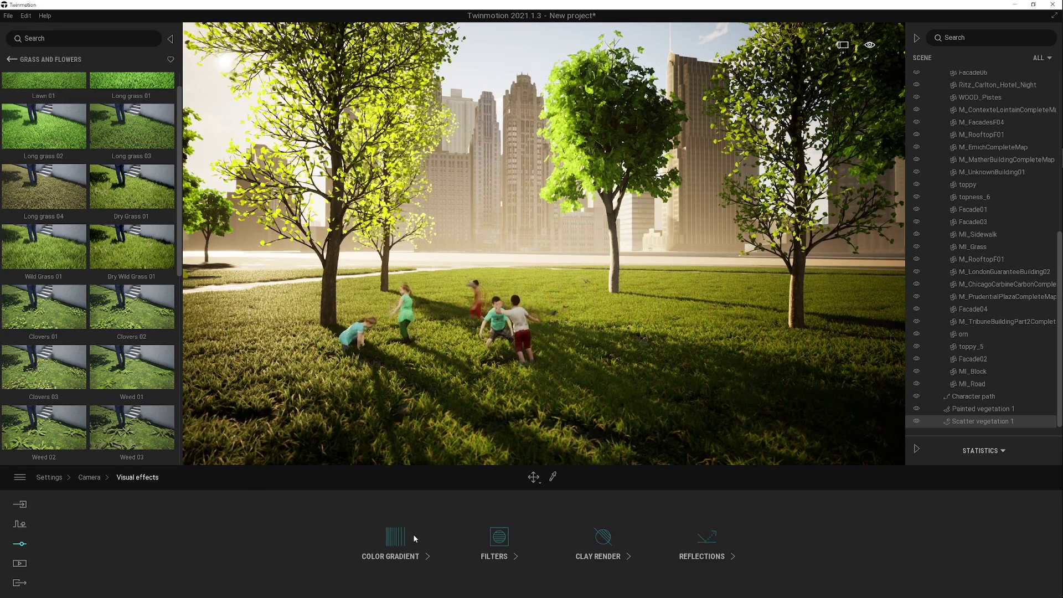
click(500, 557)
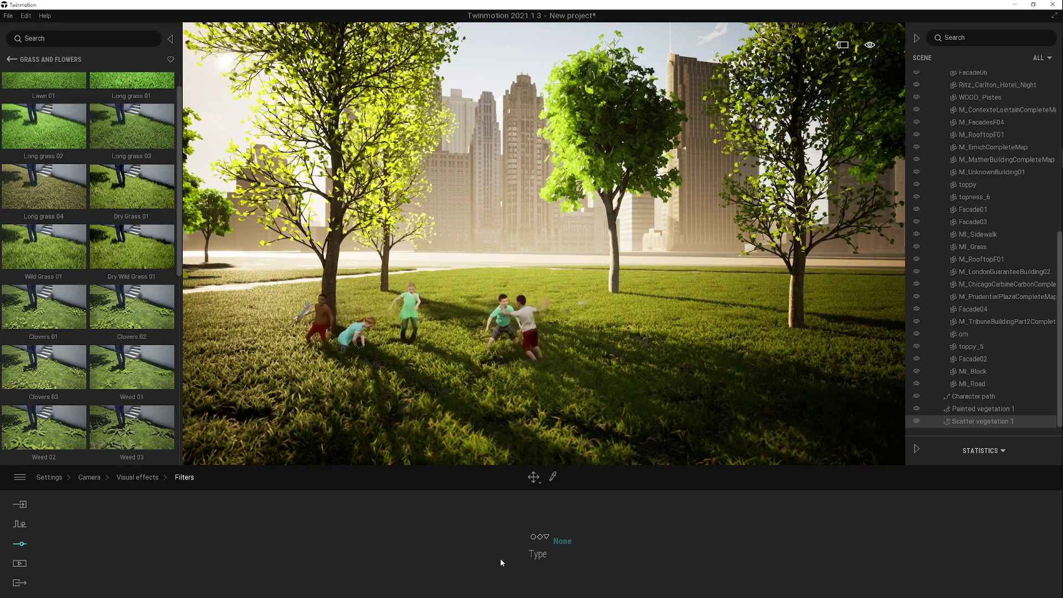
click(538, 555)
scroll(672, 448, down, 3)
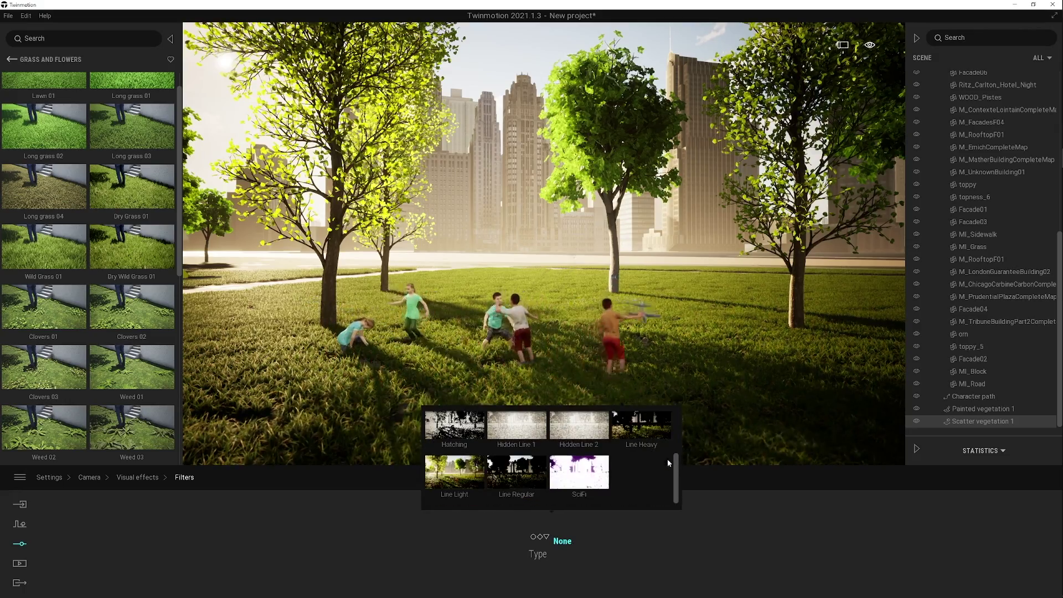
click(579, 472)
click(562, 541)
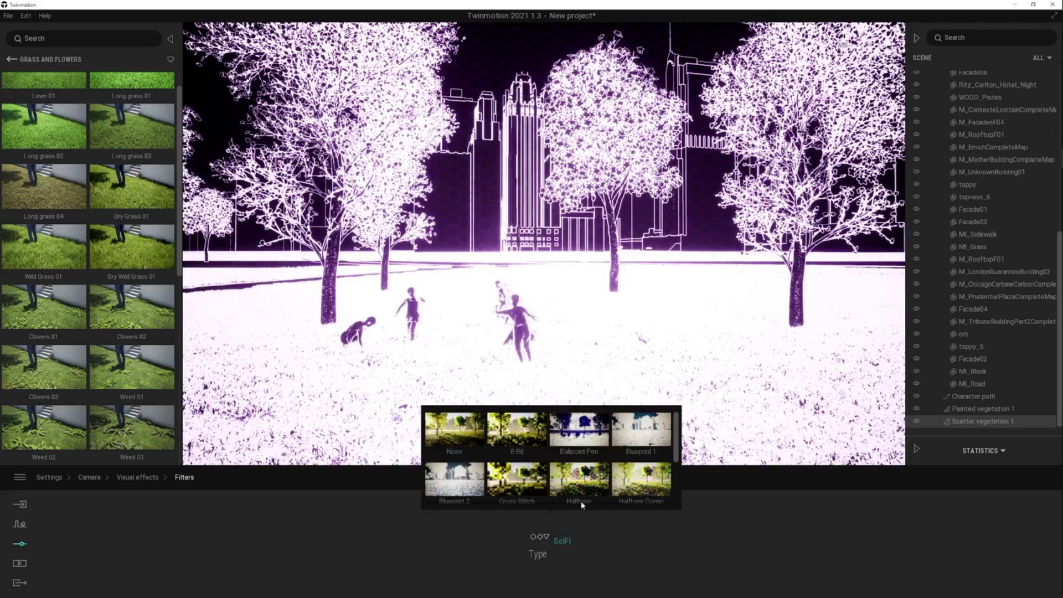
scroll(554, 481, down, 2)
click(517, 475)
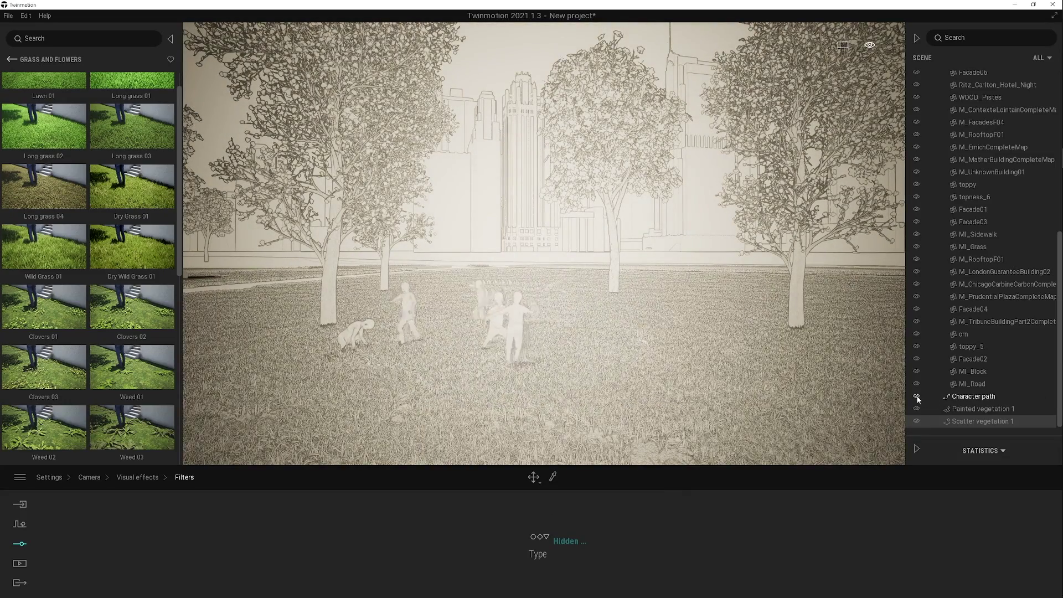
- Select the group of playing children and hide it in the scene
click(534, 477)
click(519, 330)
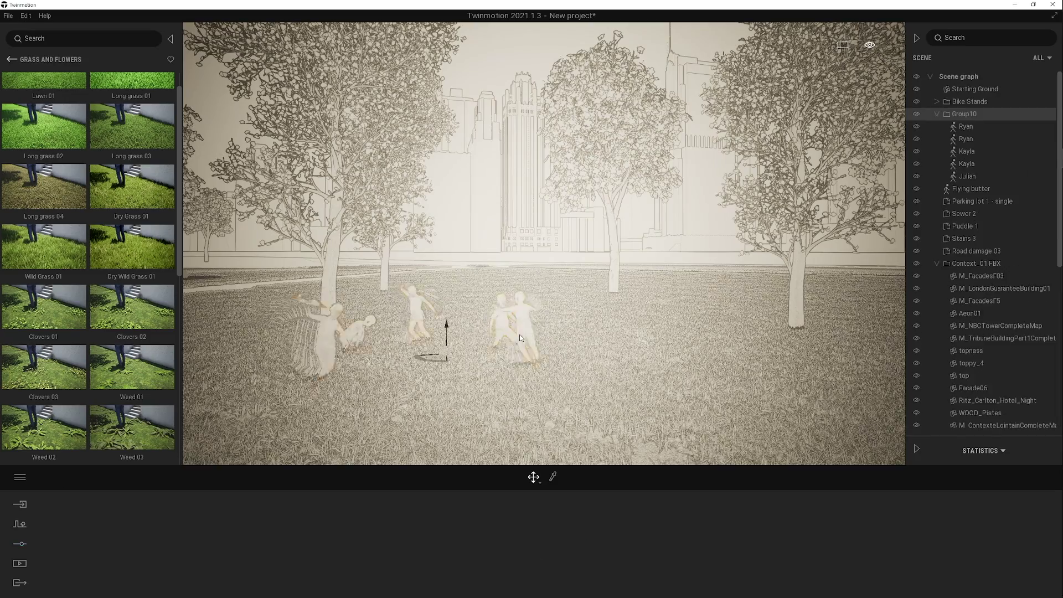
click(916, 114)
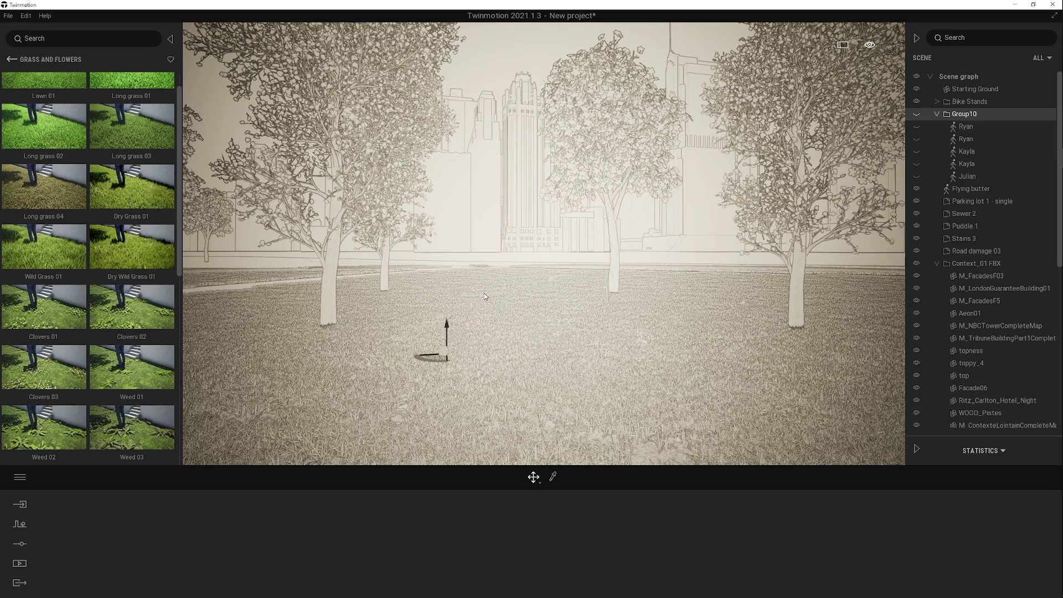
- Set the filter type in the camera's visual effects back to None
click(23, 546)
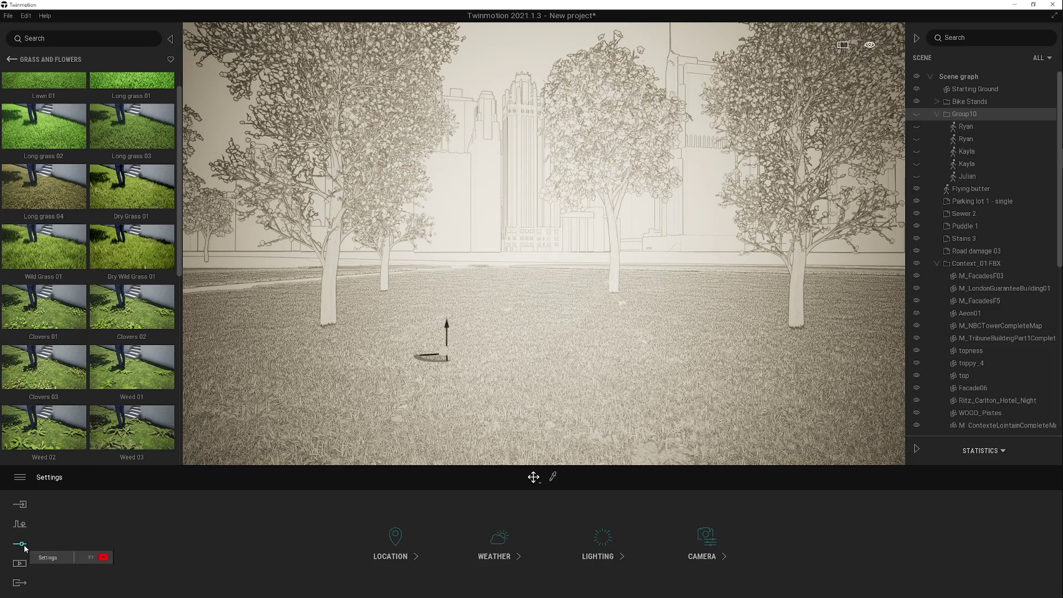
click(706, 539)
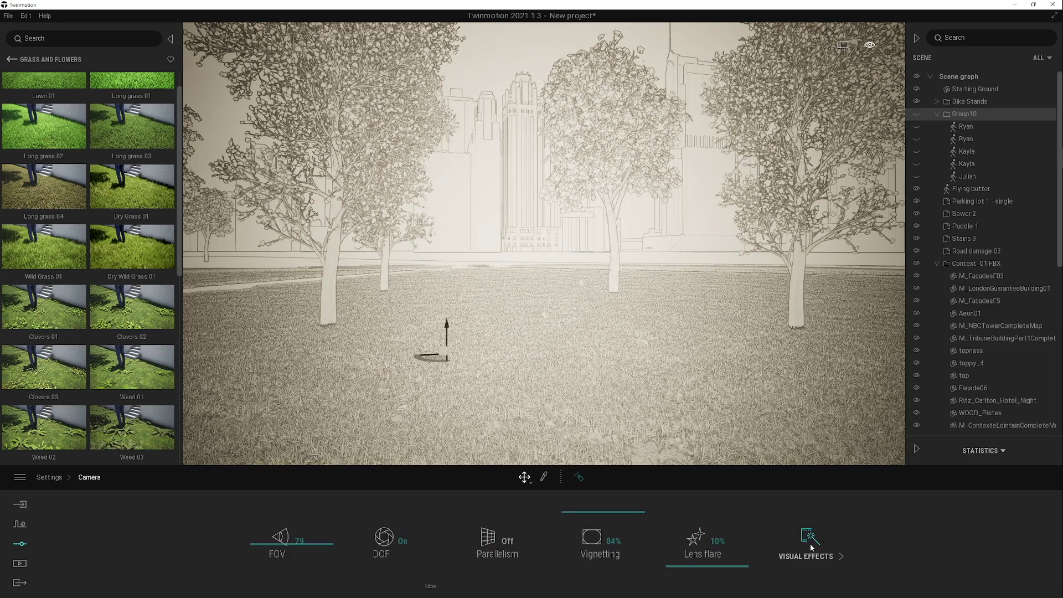
click(810, 540)
click(496, 546)
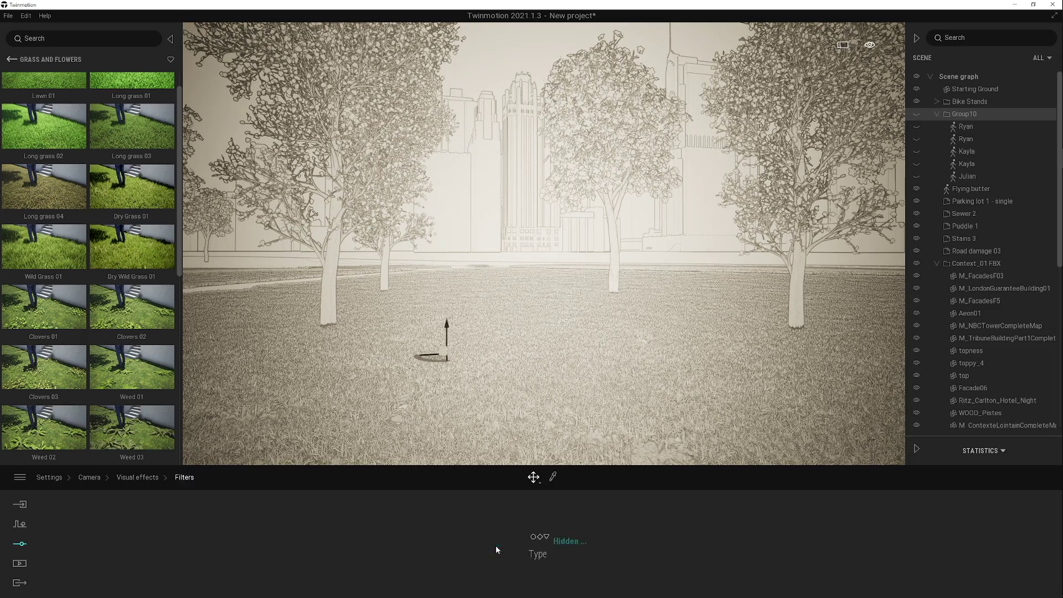
click(565, 541)
click(472, 435)
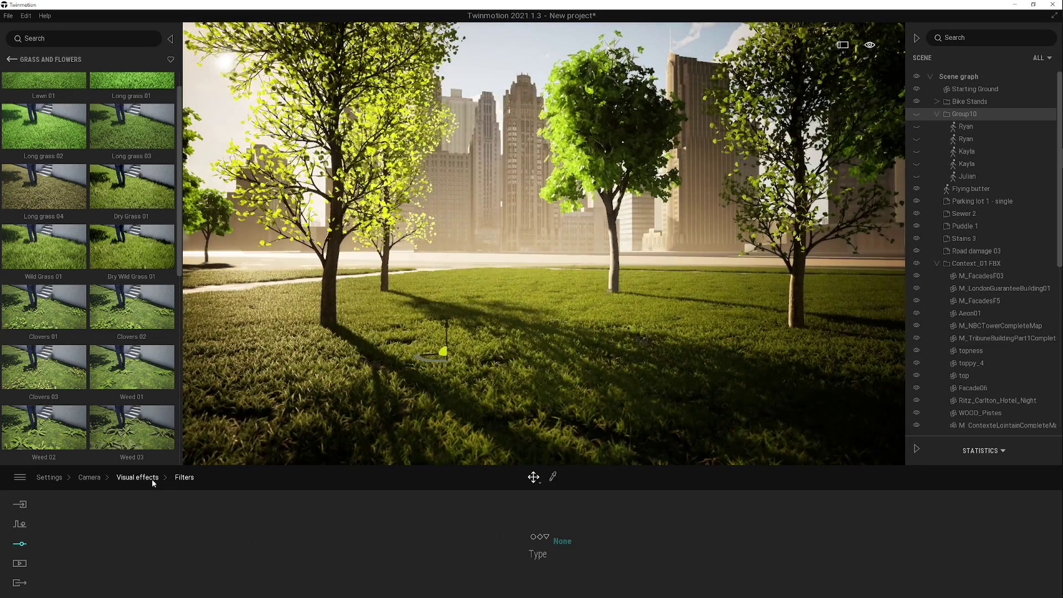
- Try the clay render visual effect with a pale cream color and switch it back off
click(153, 480)
mouse_move(608, 559)
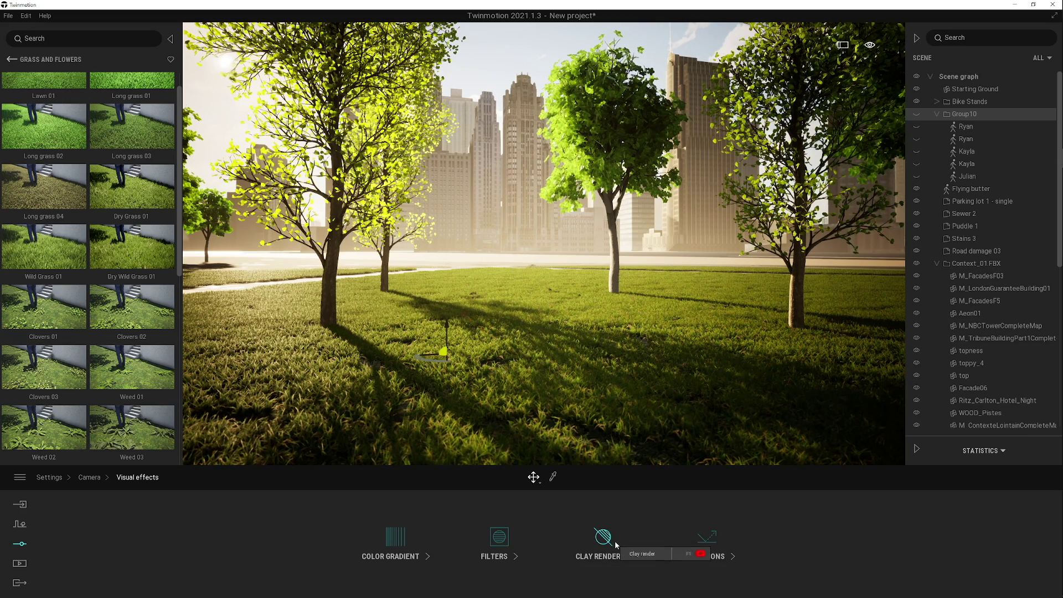
click(598, 556)
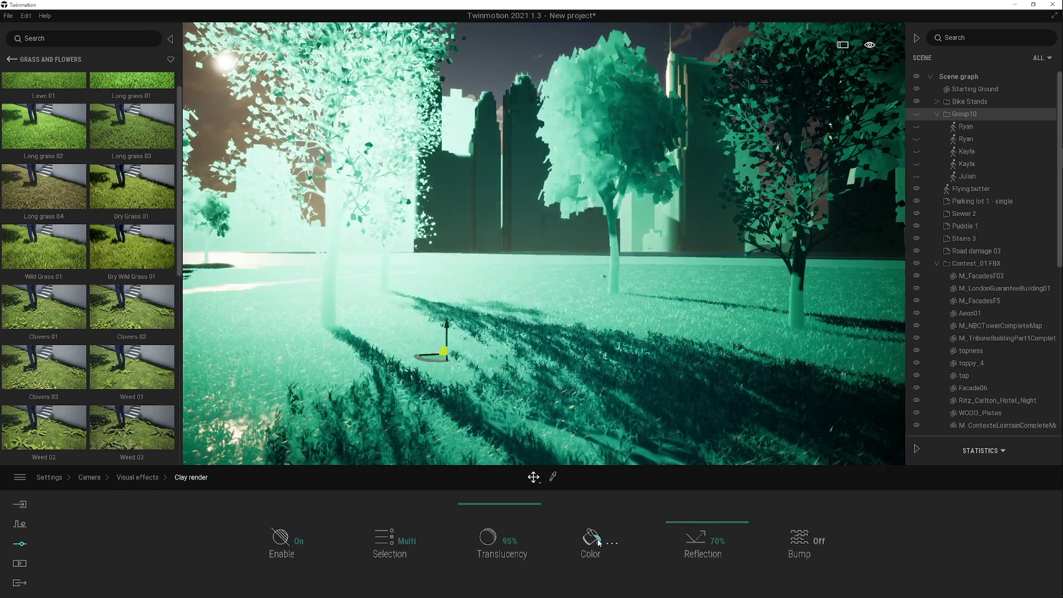
click(590, 539)
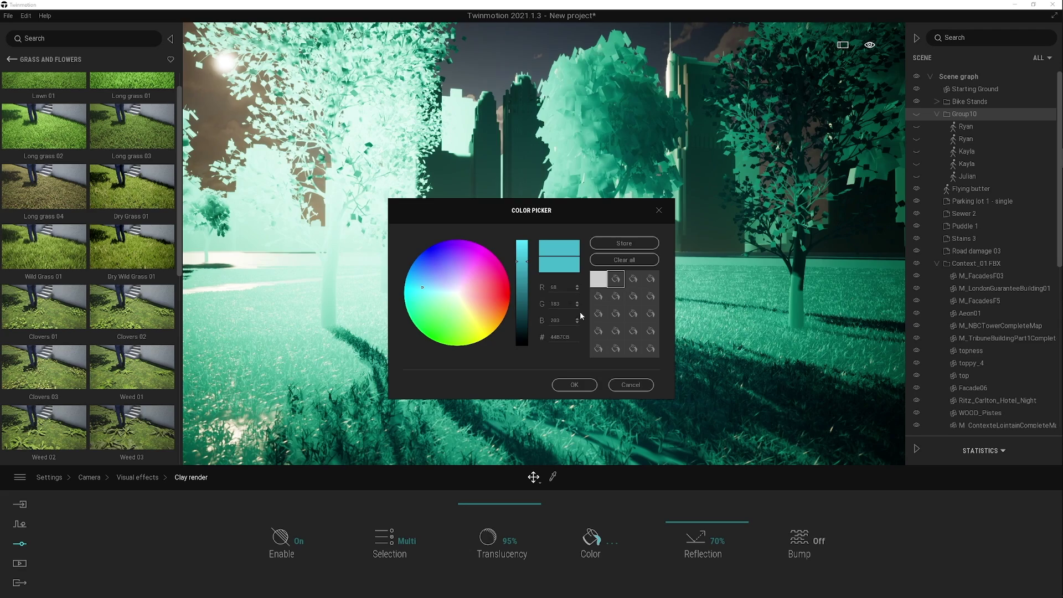
click(464, 293)
click(574, 384)
mouse_move(396, 524)
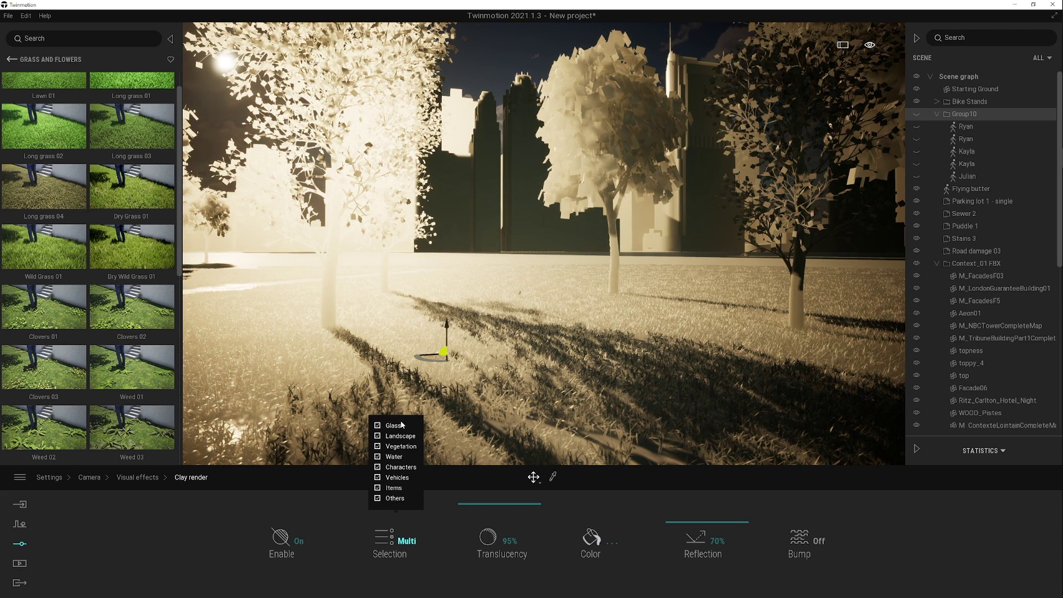
click(298, 539)
click(145, 479)
click(93, 477)
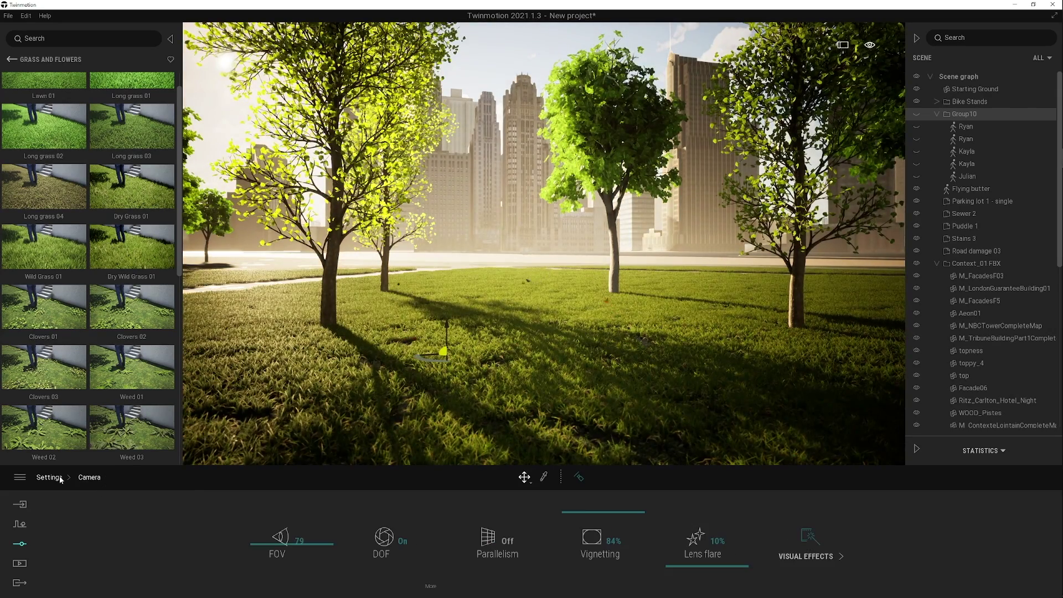
click(55, 478)
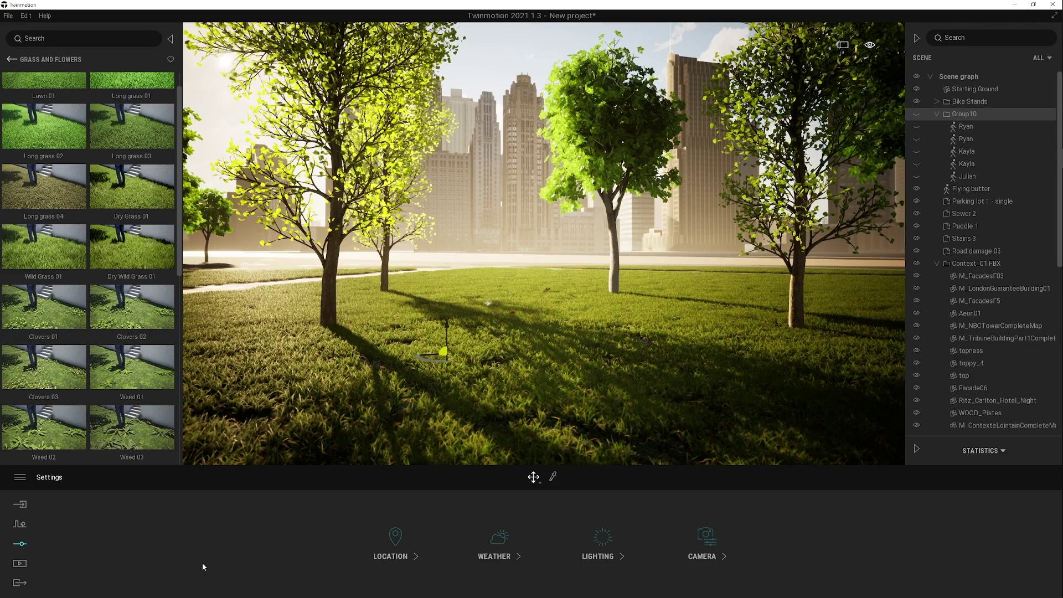
- Create a still image in the project's media from the current view of the park trees
click(22, 564)
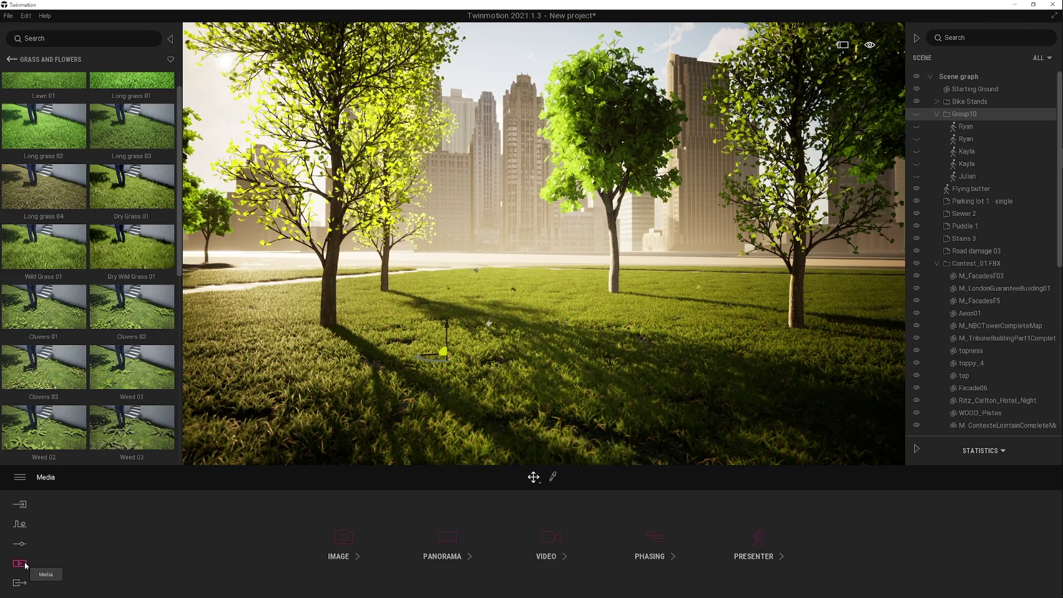
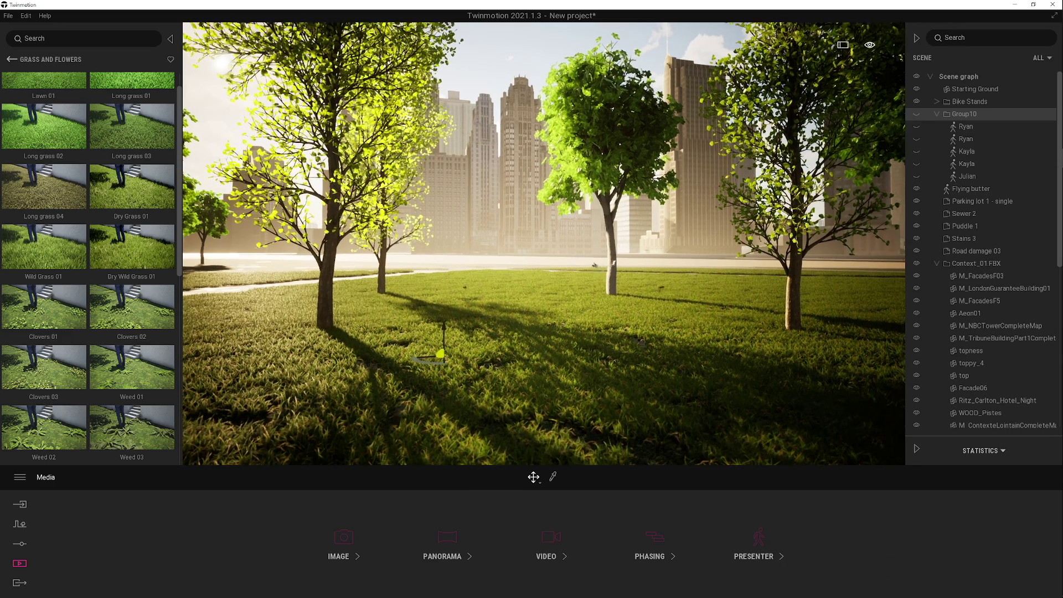
right_drag(554, 266, 548, 266)
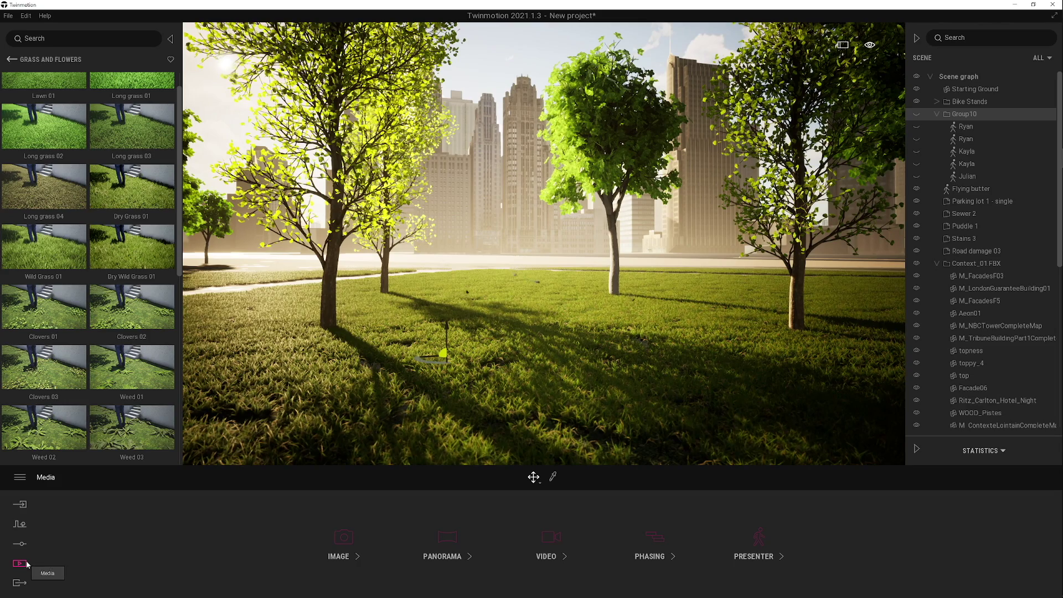
click(344, 537)
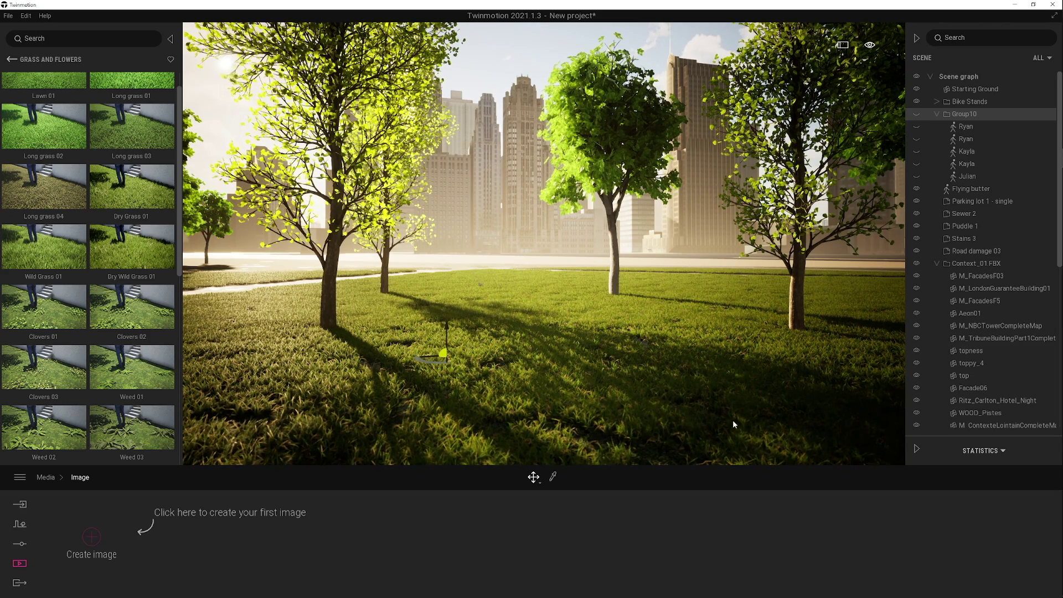
click(92, 537)
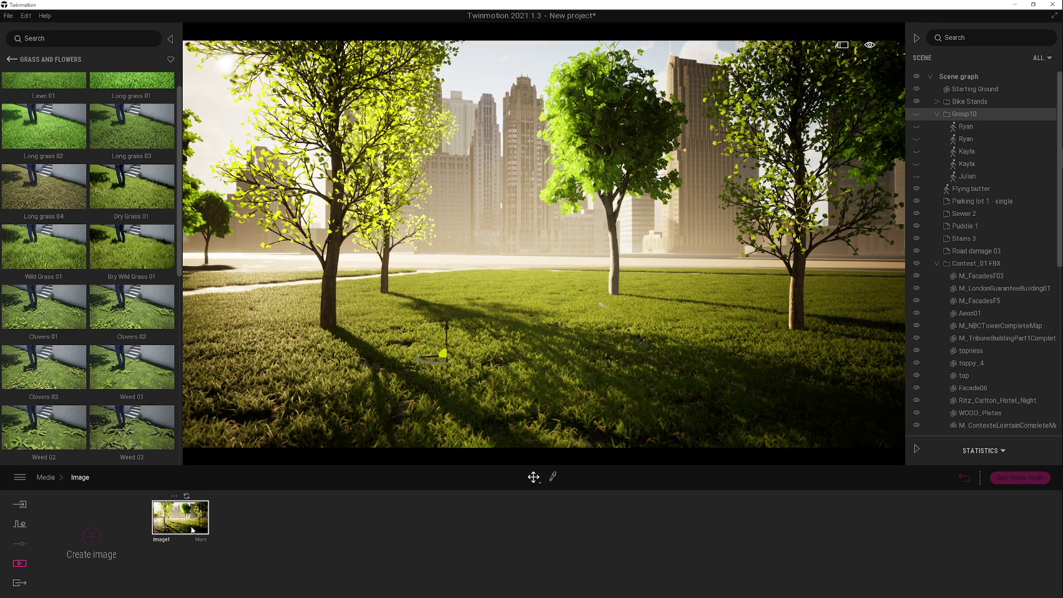
- Rename the created image as Trees
click(175, 497)
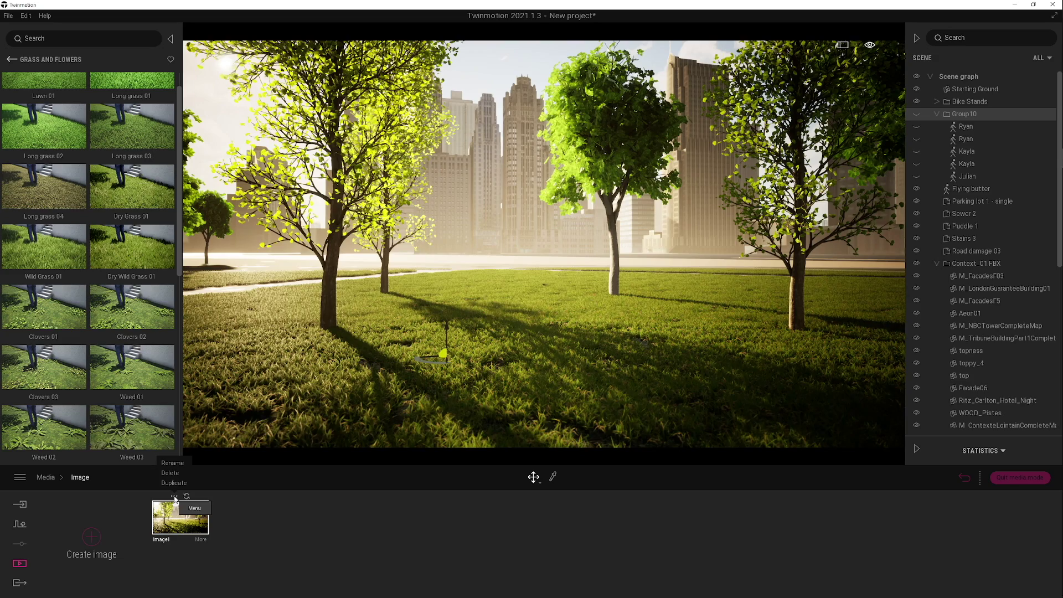
click(172, 463)
mouse_move(162, 453)
text(Trees)
key(Return)
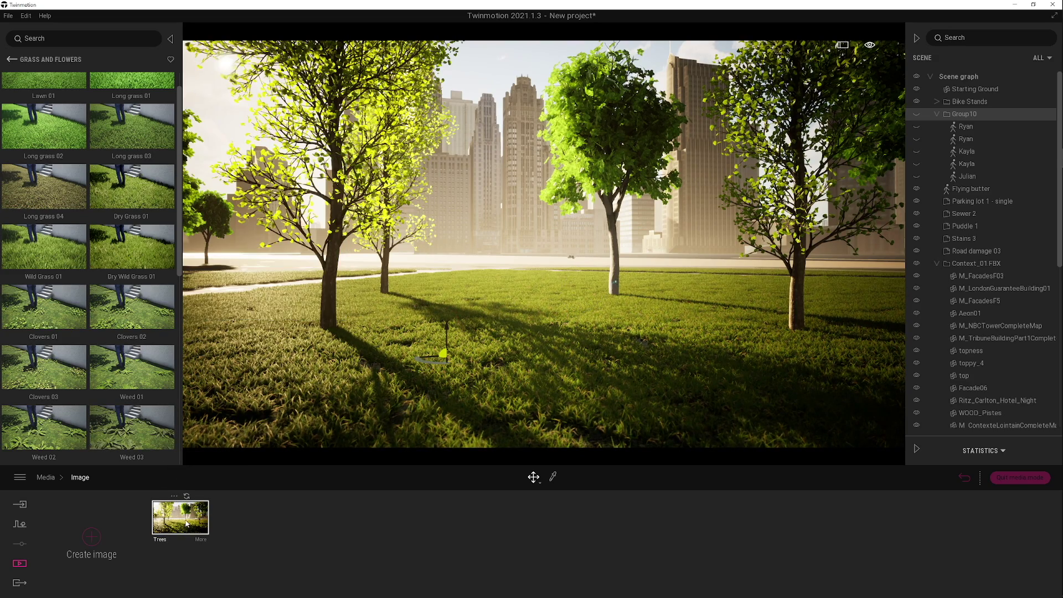
- Set the Trees image's output size to Custom, check its width and height settings, and return to the image list
double_click(199, 538)
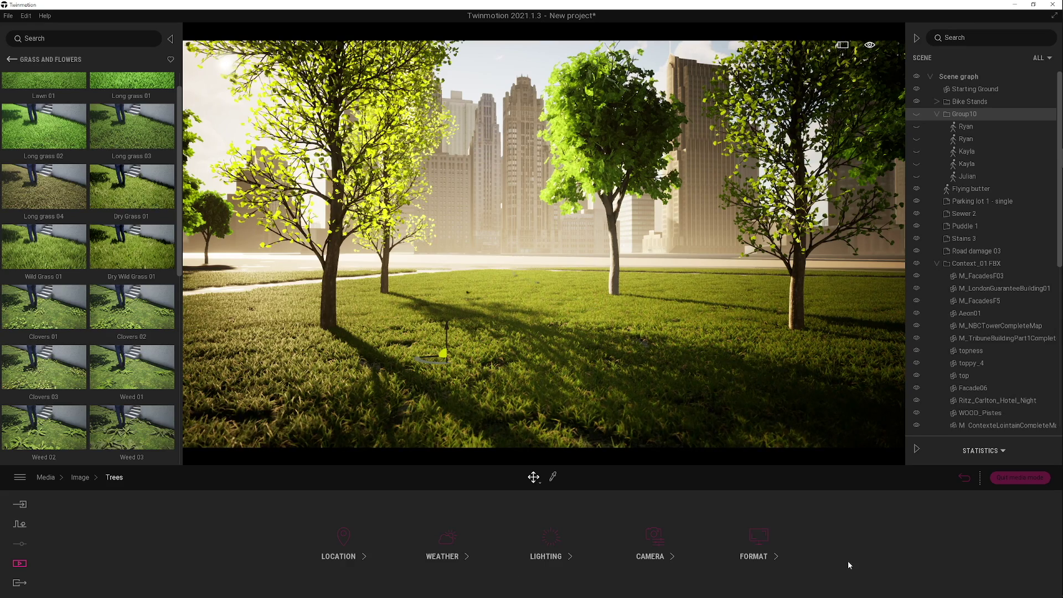
click(758, 561)
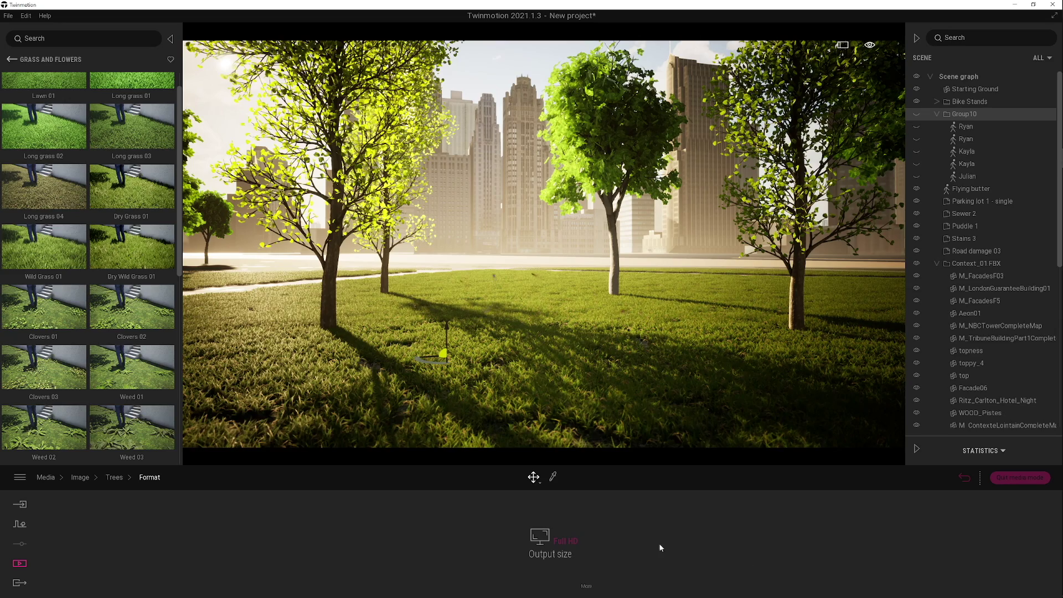
click(570, 541)
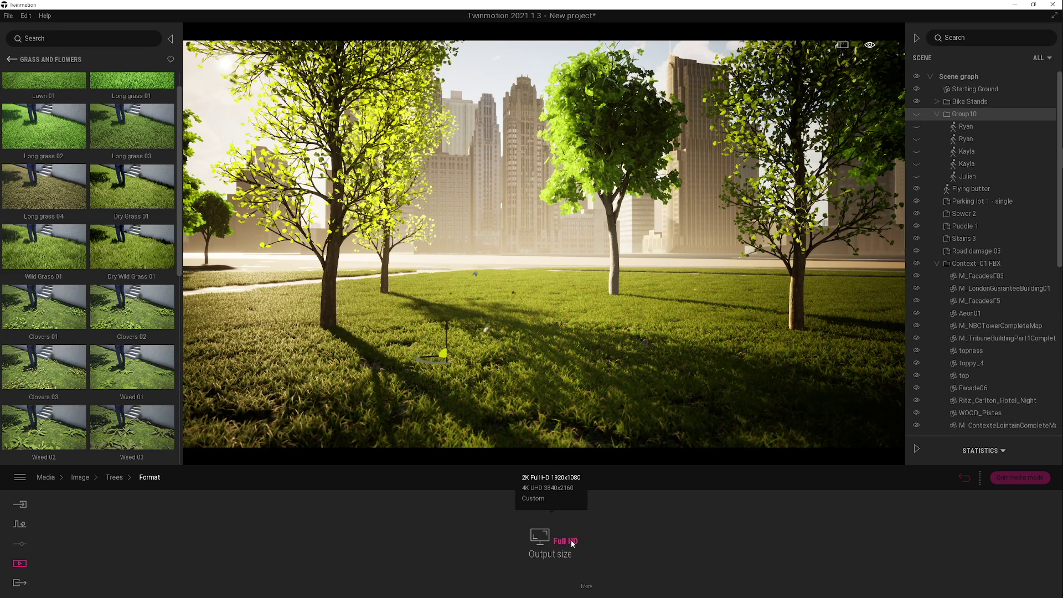
click(536, 500)
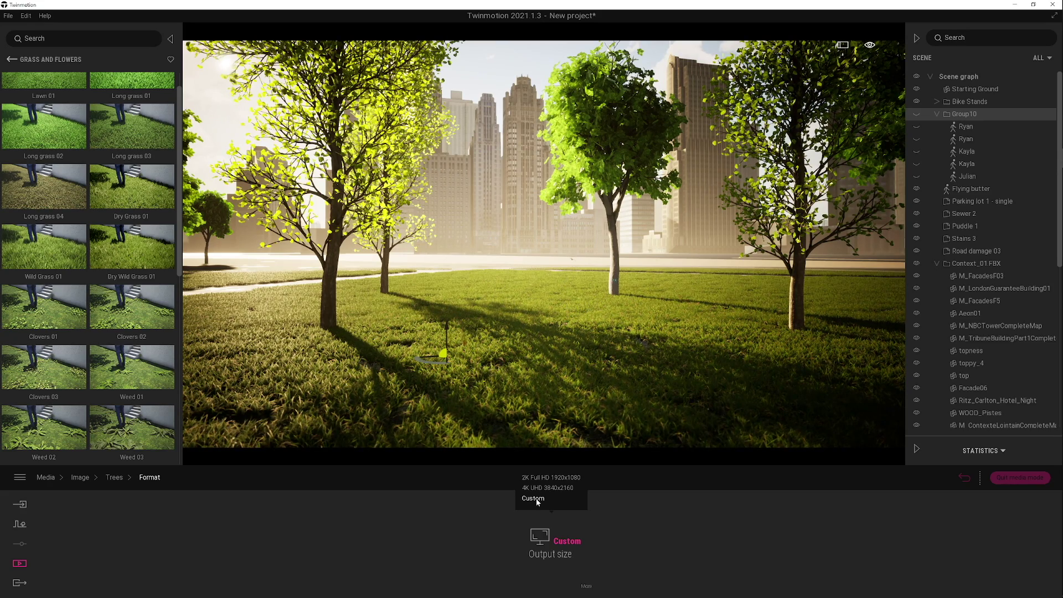
click(586, 587)
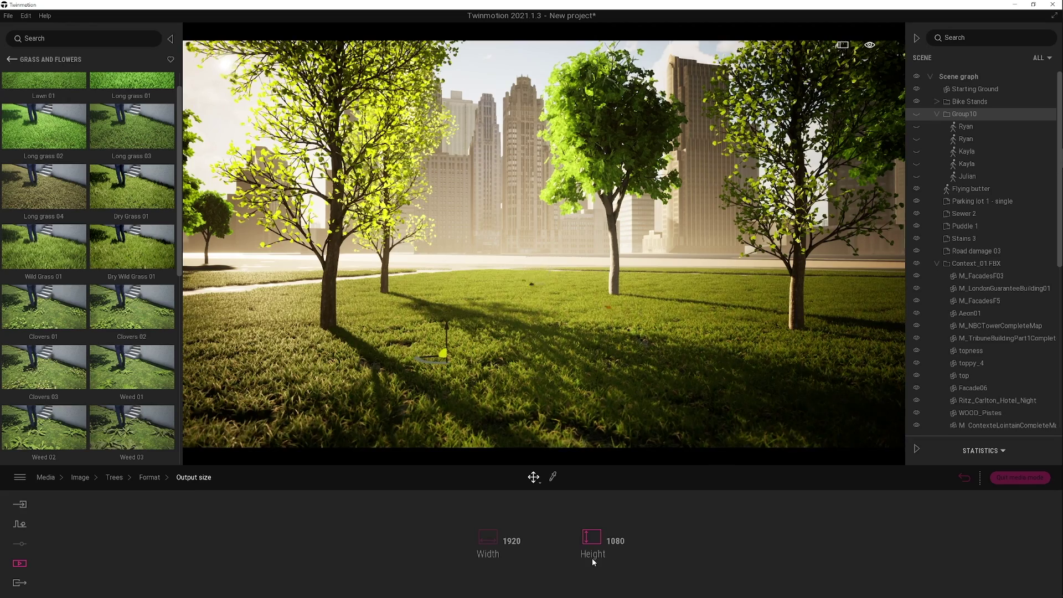
click(149, 478)
click(114, 477)
click(80, 478)
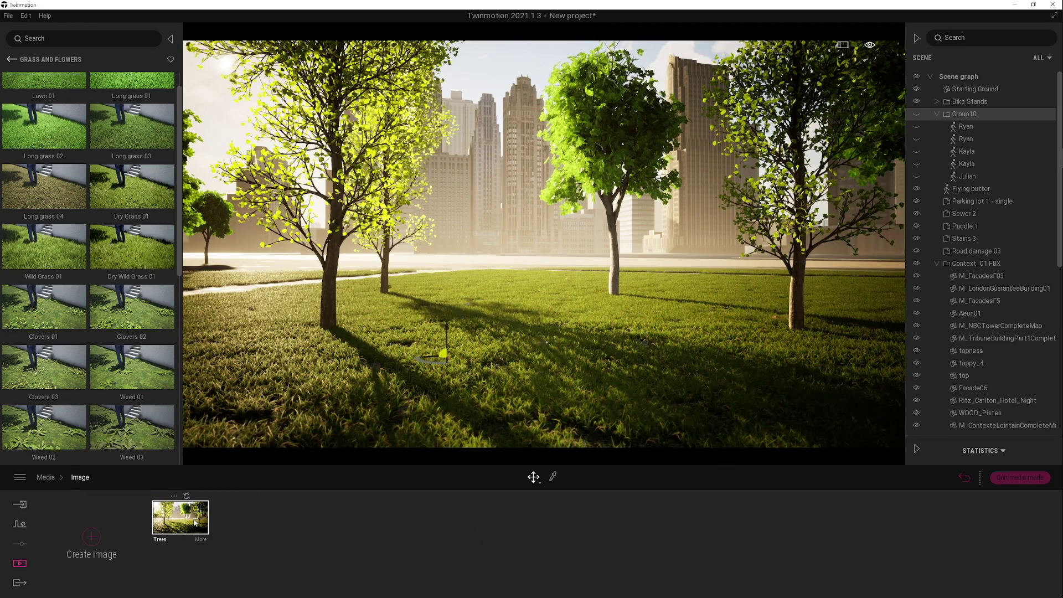
- Reframe the view of the park so more trees are included and update the Trees image with it
right_drag(607, 394, 596, 394)
drag(619, 395, 651, 383)
scroll(653, 387, down, 2)
middle_drag(664, 390, 696, 387)
drag(687, 396, 694, 399)
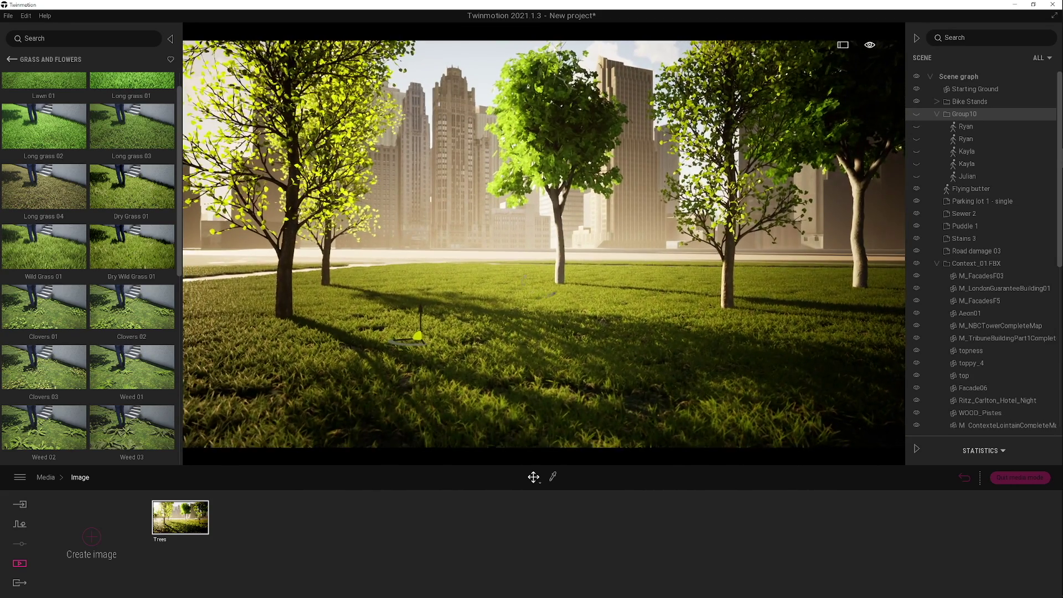
mouse_move(186, 498)
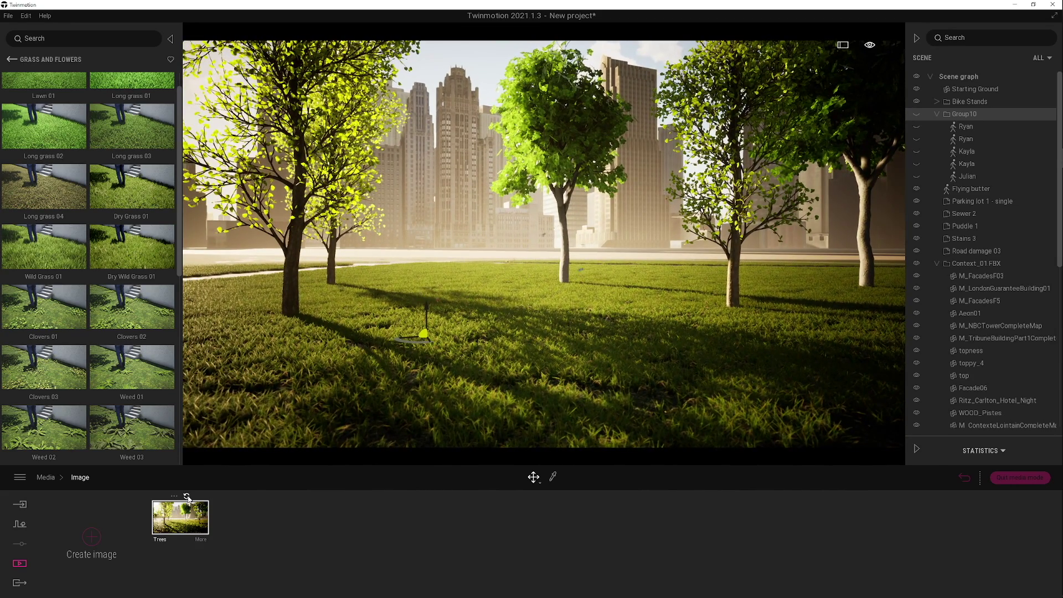
click(186, 498)
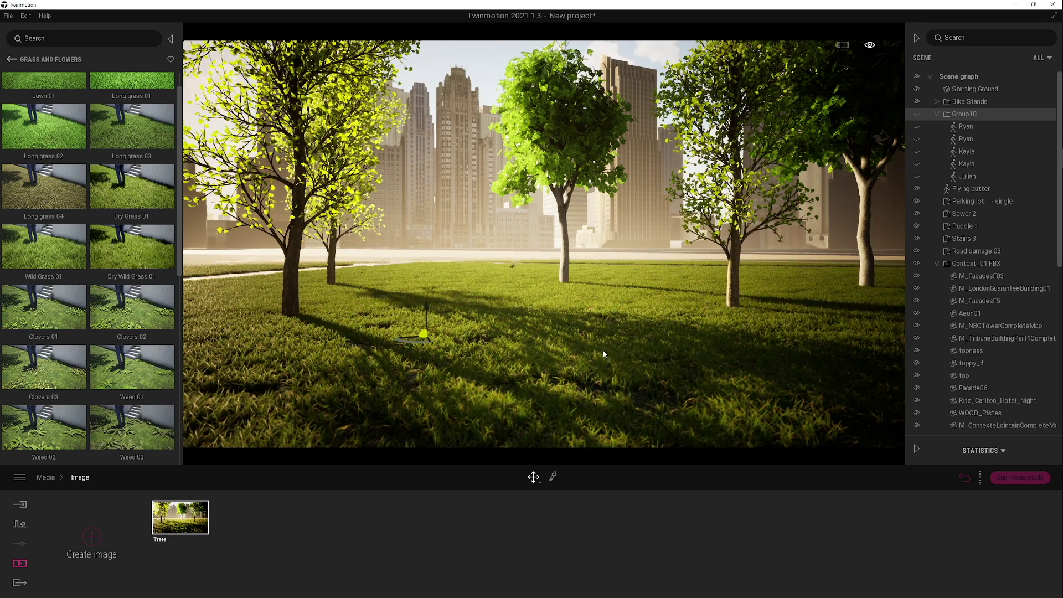
- Move slightly closer to the trees and create the project's first video from that view
key(w)
right_drag(493, 358, 529, 357)
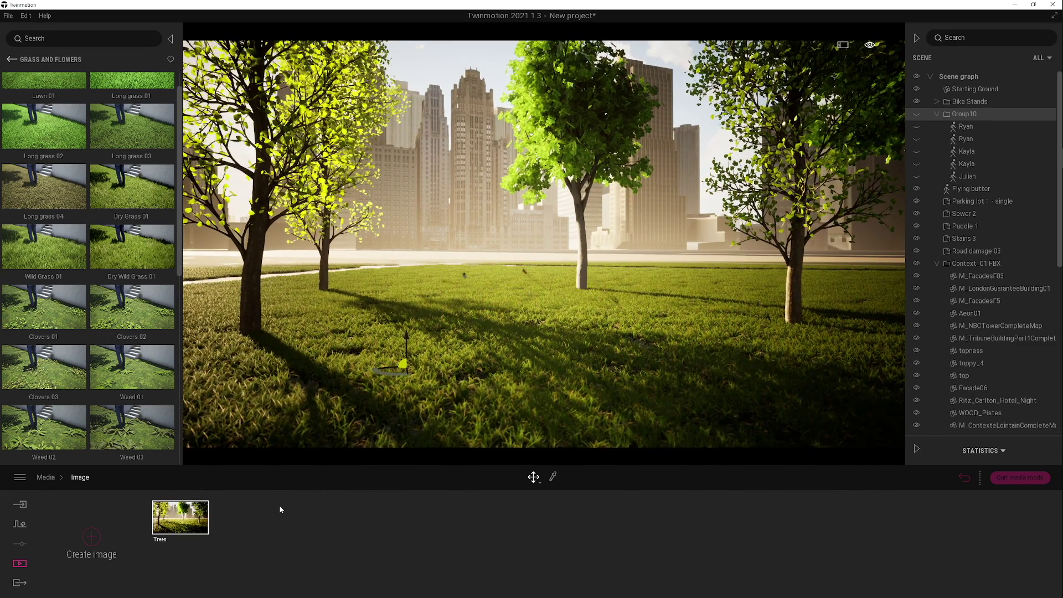
mouse_move(198, 519)
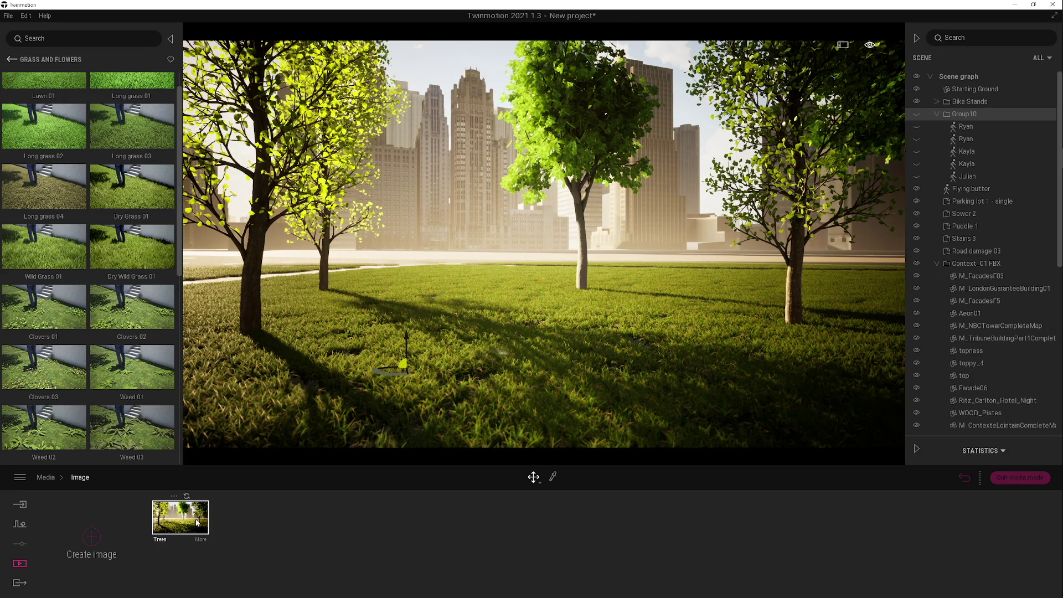
click(45, 479)
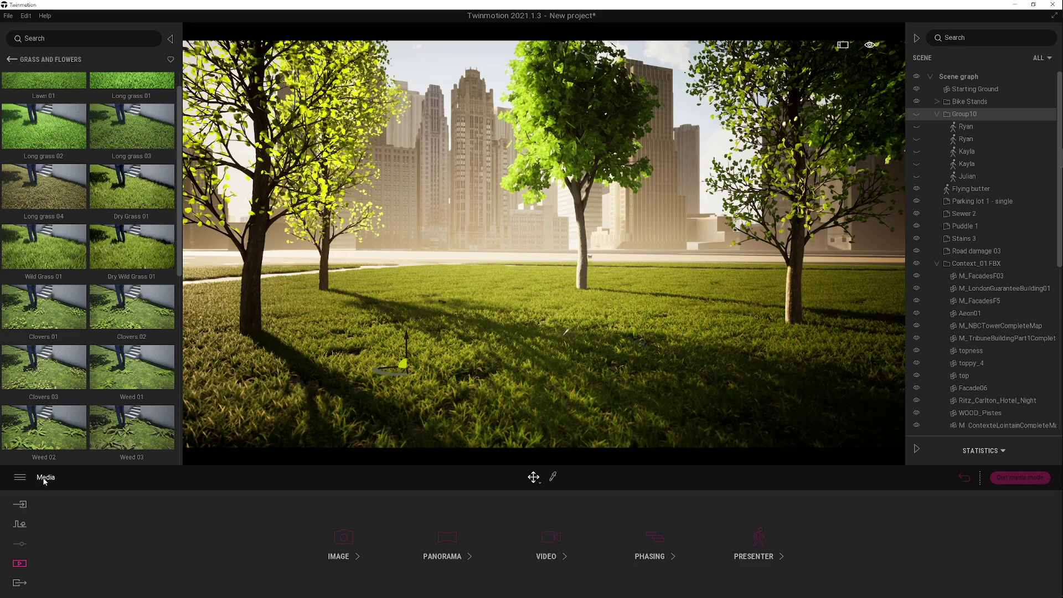
click(559, 554)
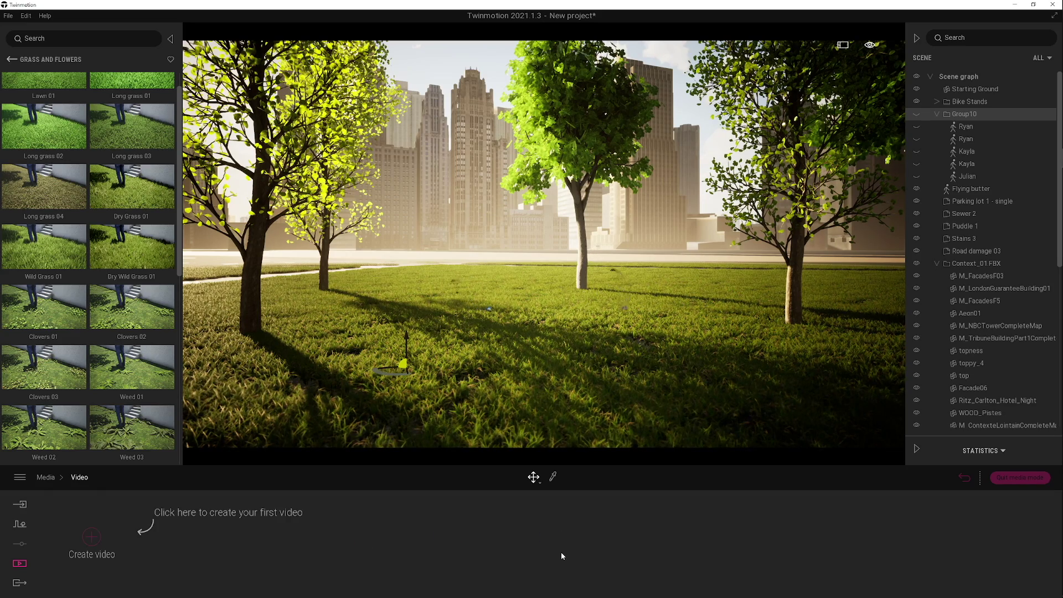
click(98, 535)
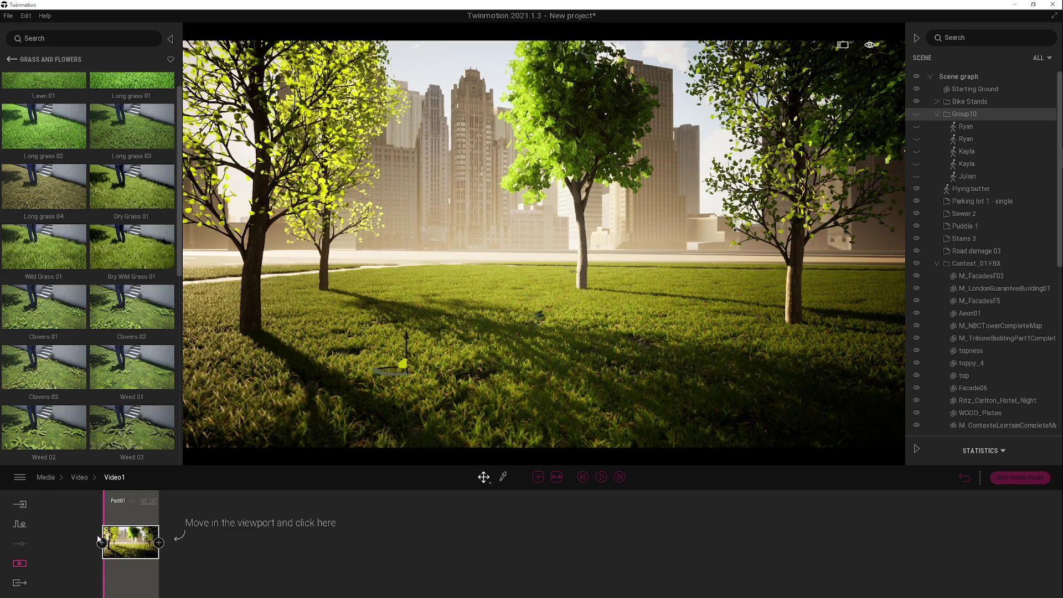
- Add a second keyframe from a view further forward among the trees and play the clip from its first keyframe
mouse_move(135, 552)
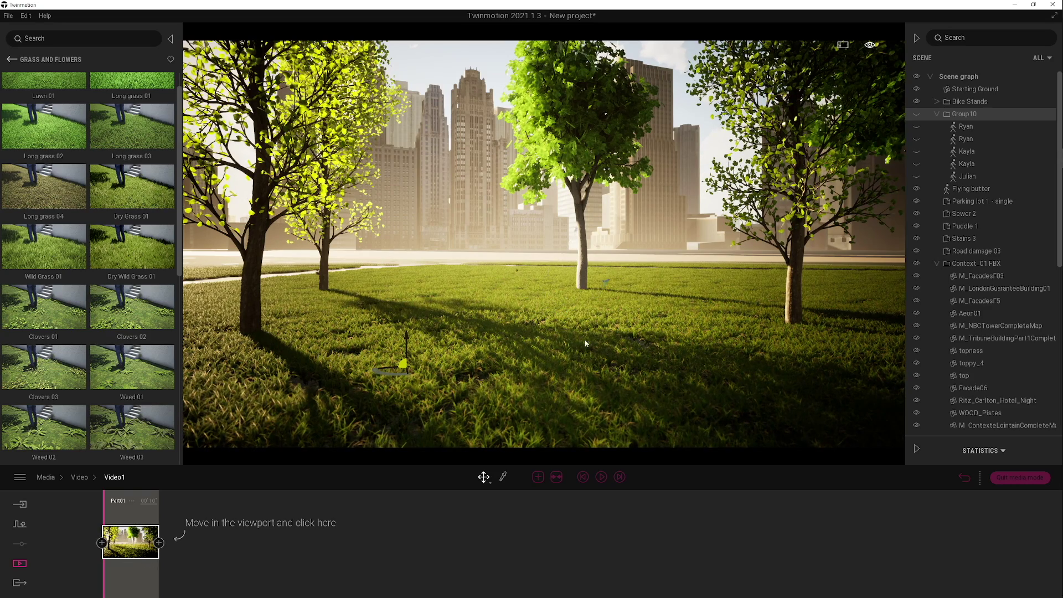
key(w)
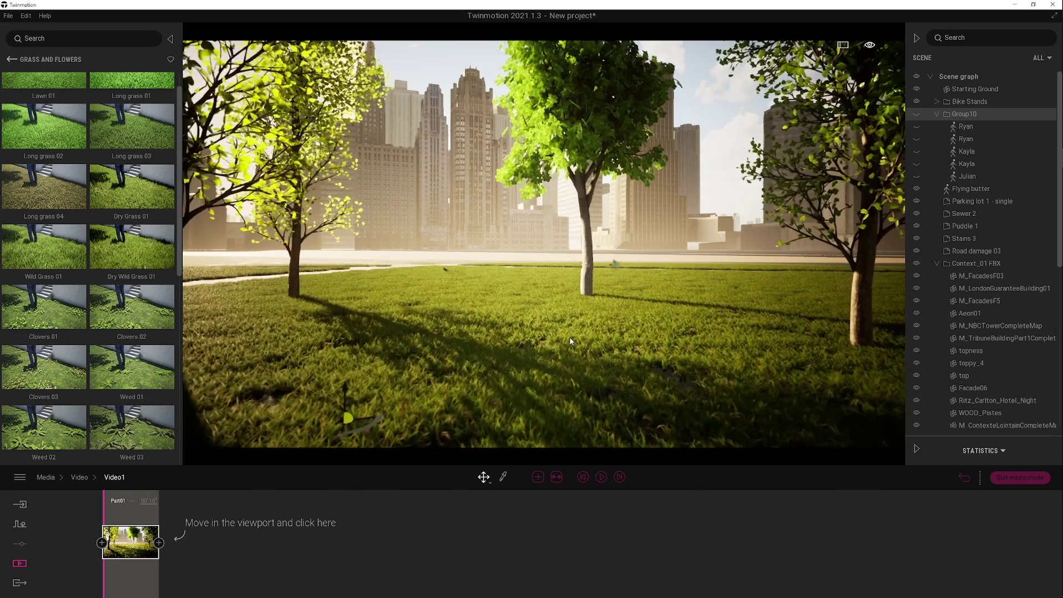
click(159, 543)
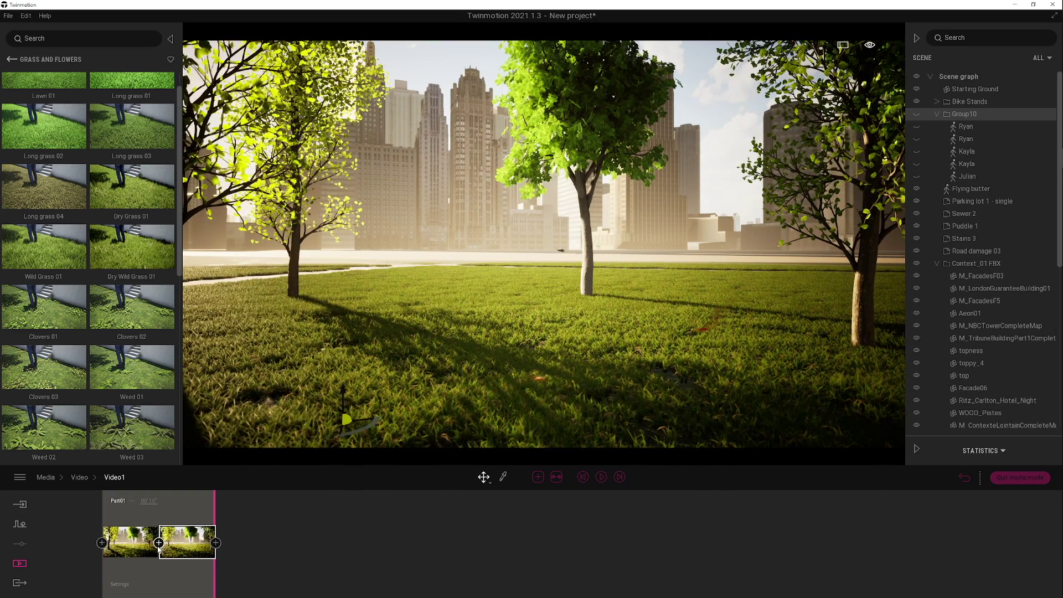
click(130, 542)
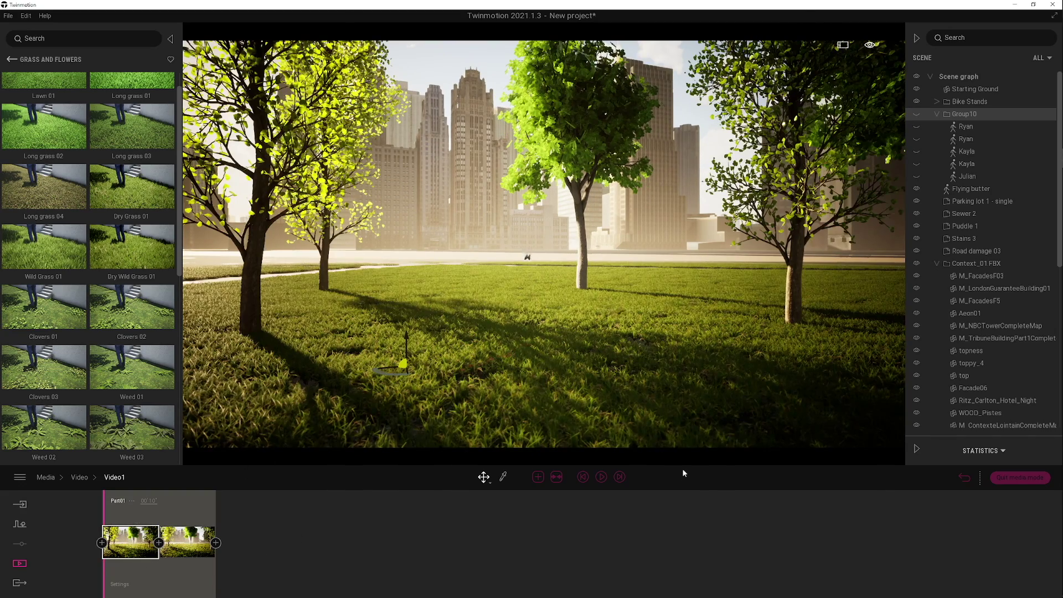
click(602, 478)
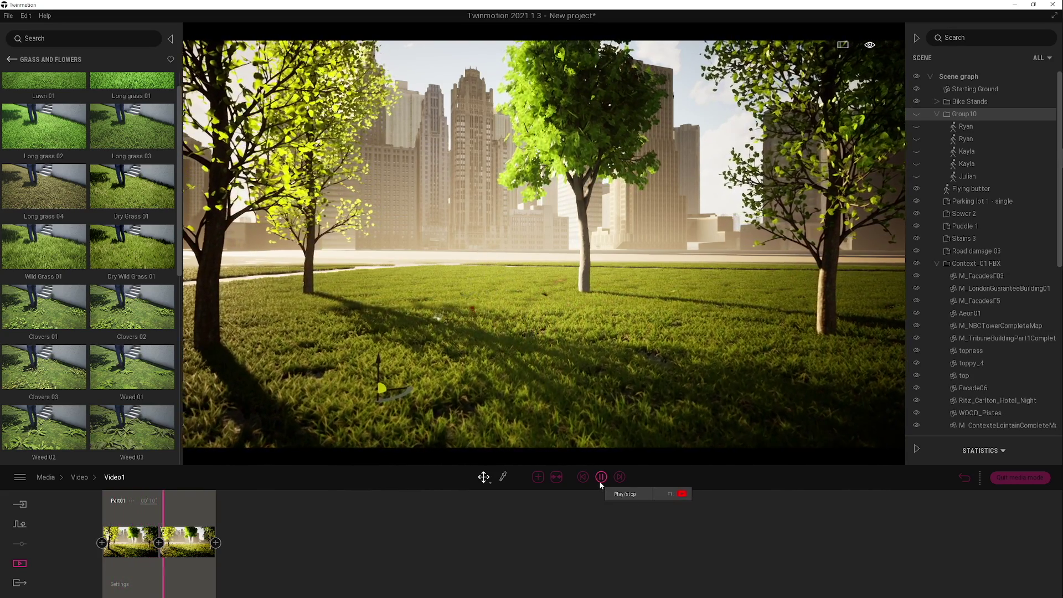
click(600, 478)
- Set the duration of the video's first part to 5 seconds
click(154, 500)
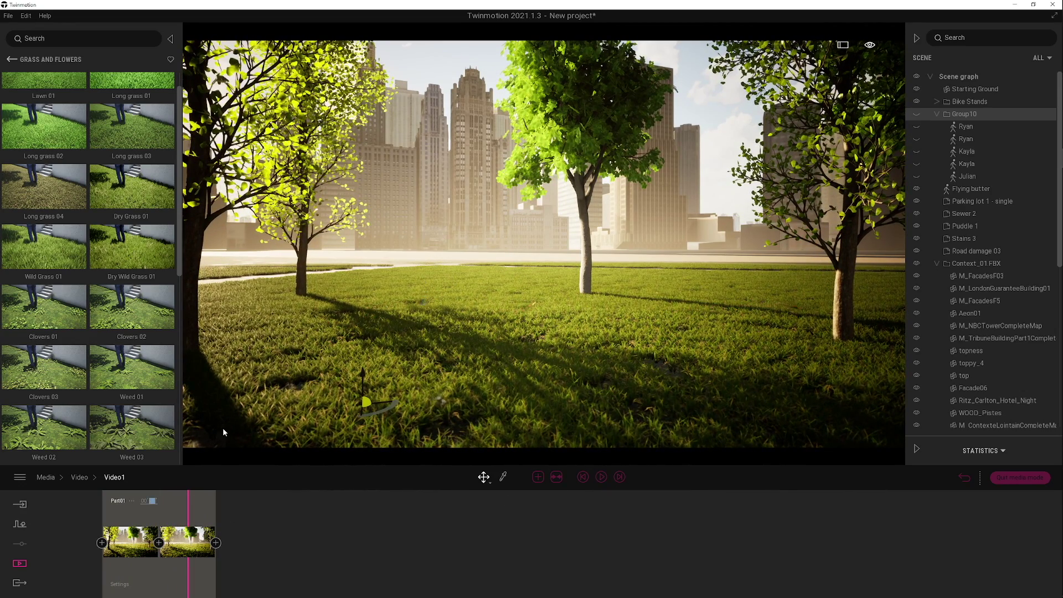
text(5)
key(Return)
- Add a second part to the video from the last keyframe's view and give it a second keyframe from the same view
click(208, 547)
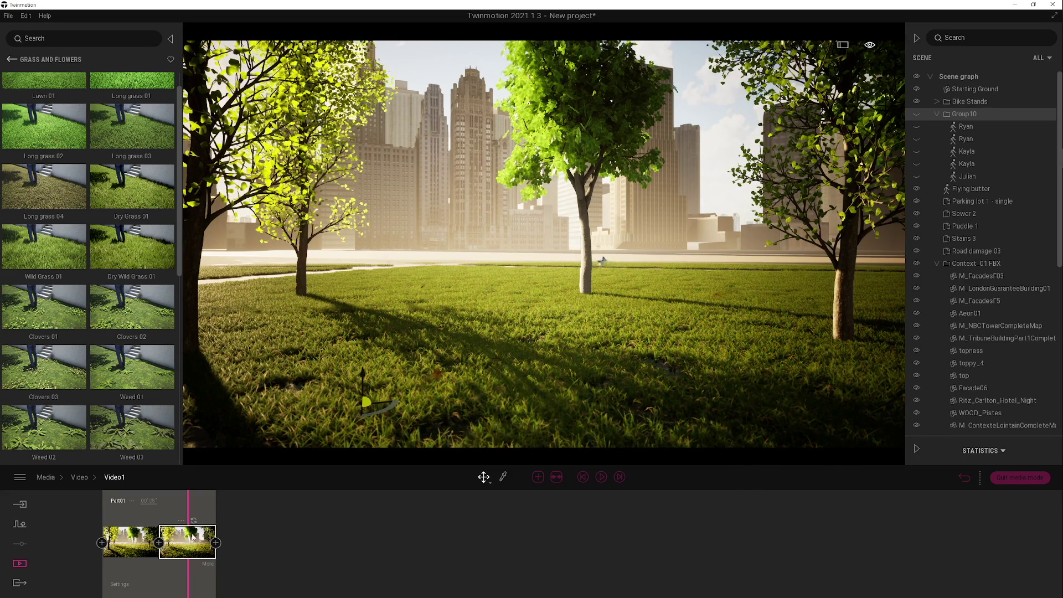
click(193, 541)
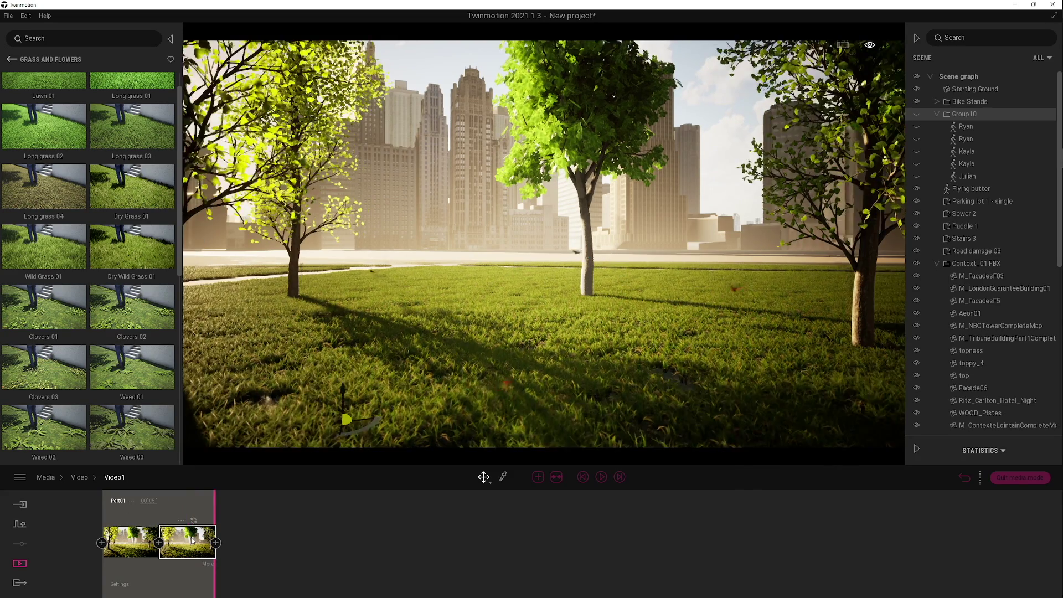
click(538, 478)
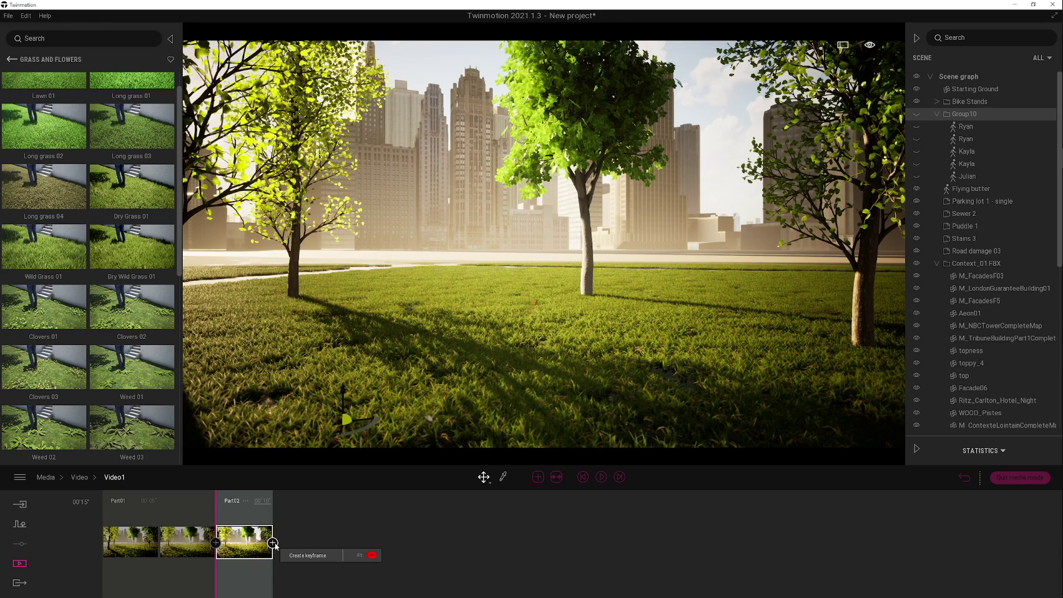
click(273, 543)
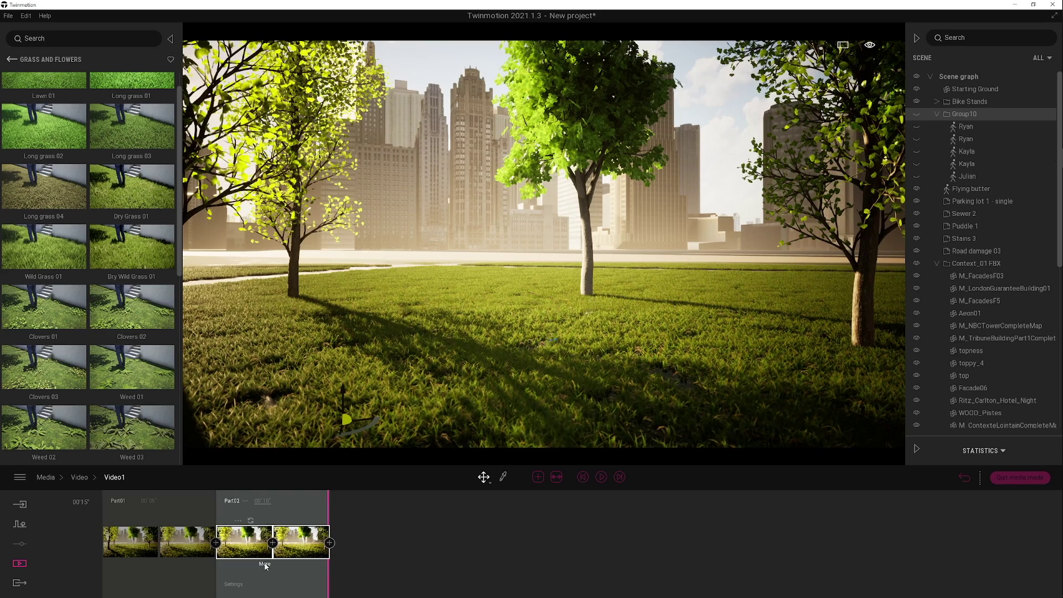
- Set the time of day to 18:56 for the second part's last keyframe and return to the video timeline
mouse_move(263, 552)
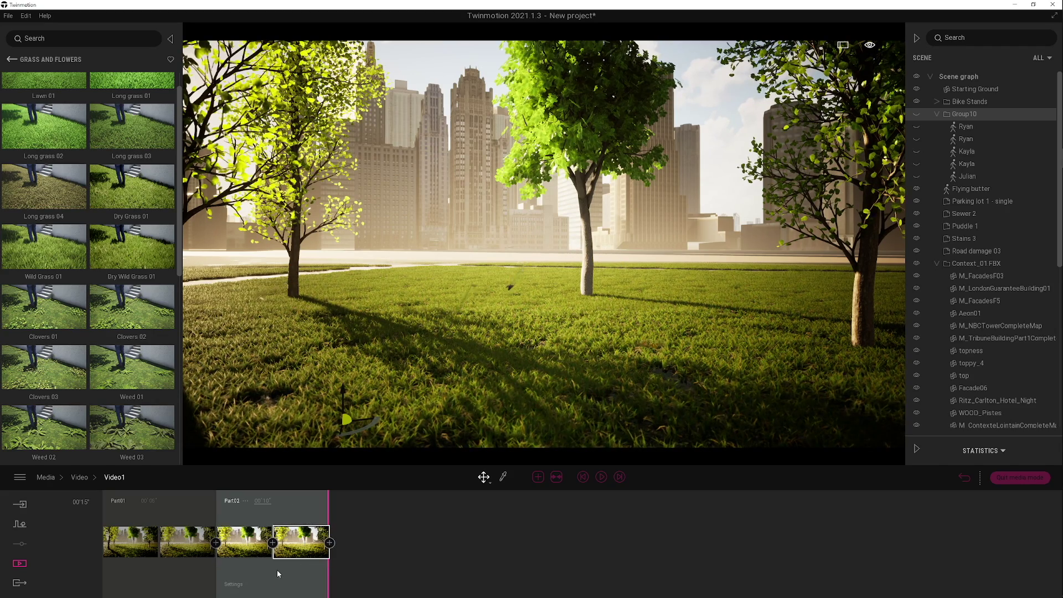
click(322, 564)
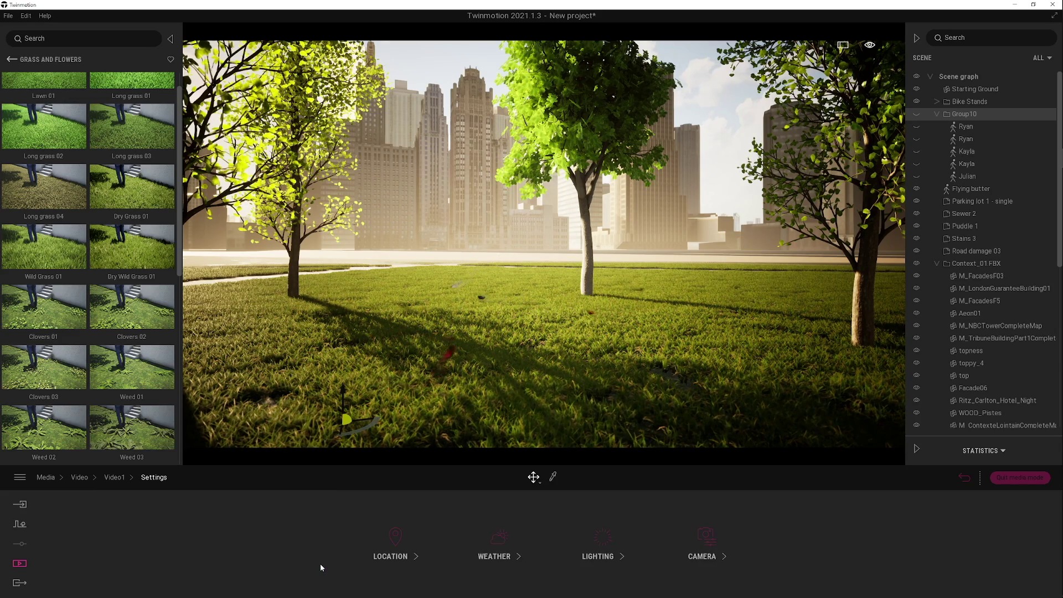
click(392, 555)
drag(709, 555, 701, 558)
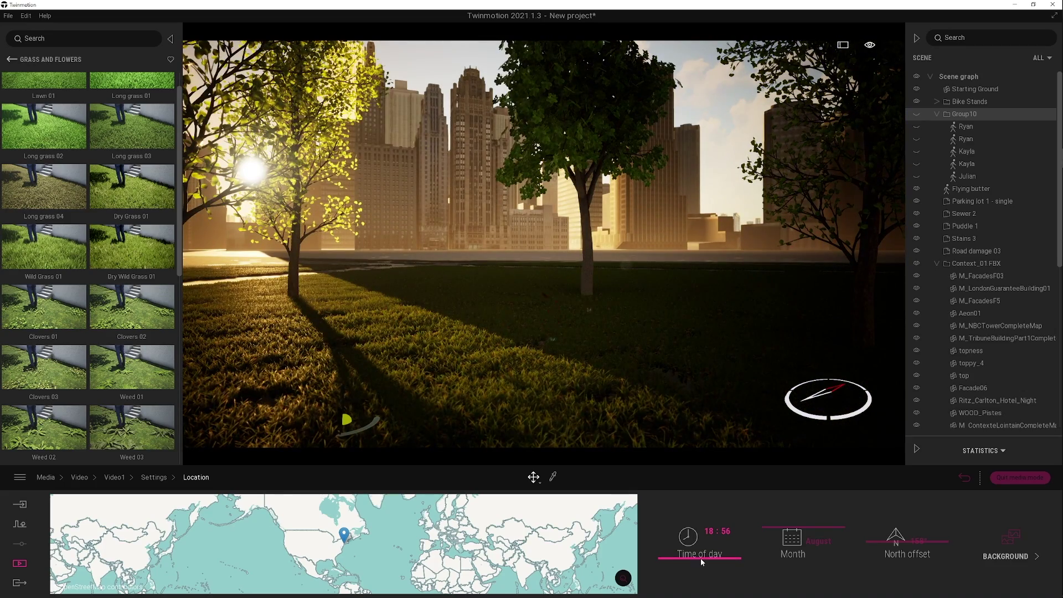
click(114, 478)
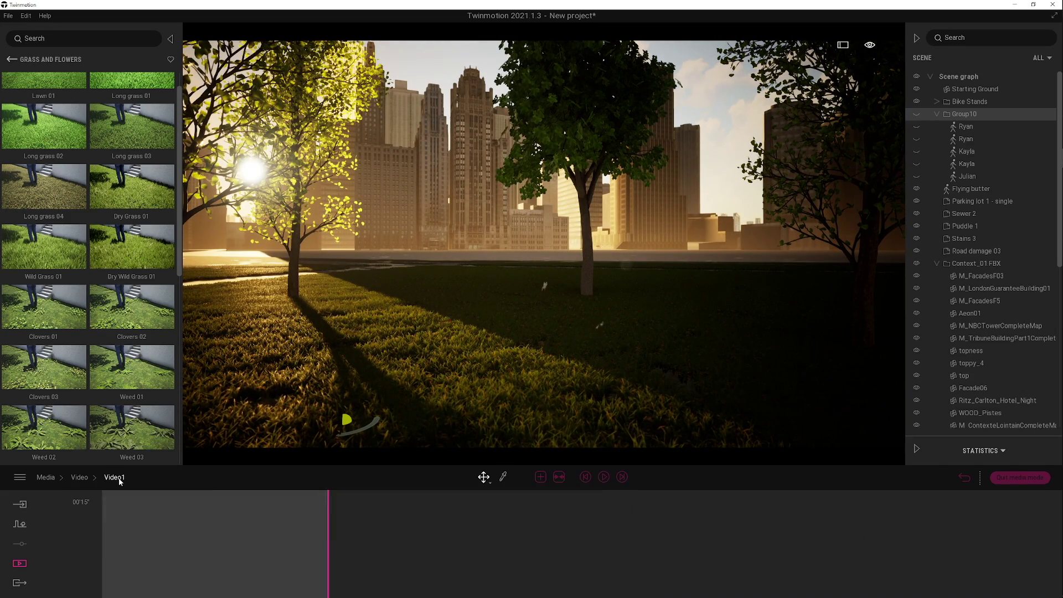
- Play the whole video from the first part's opening keyframe
mouse_move(308, 549)
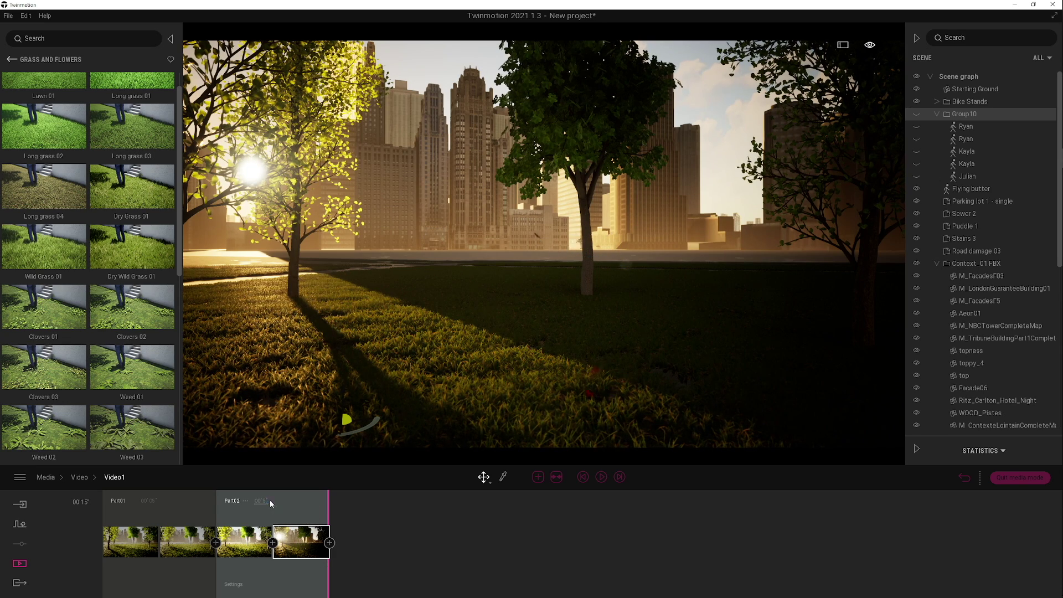
click(133, 541)
click(602, 478)
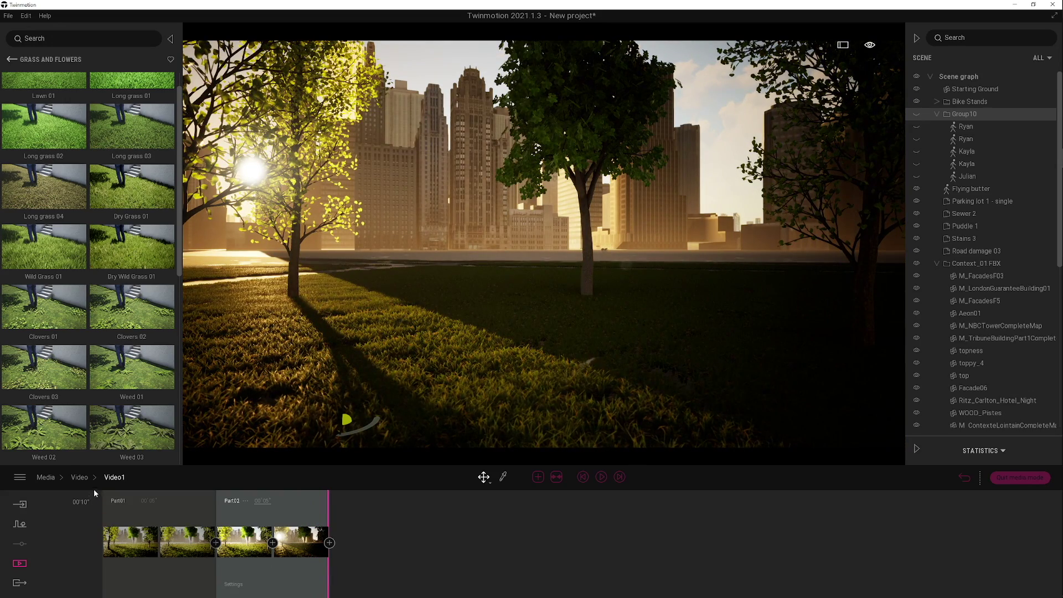
- Create a second video from the current low-sun view and return to the media overview
click(79, 477)
click(101, 534)
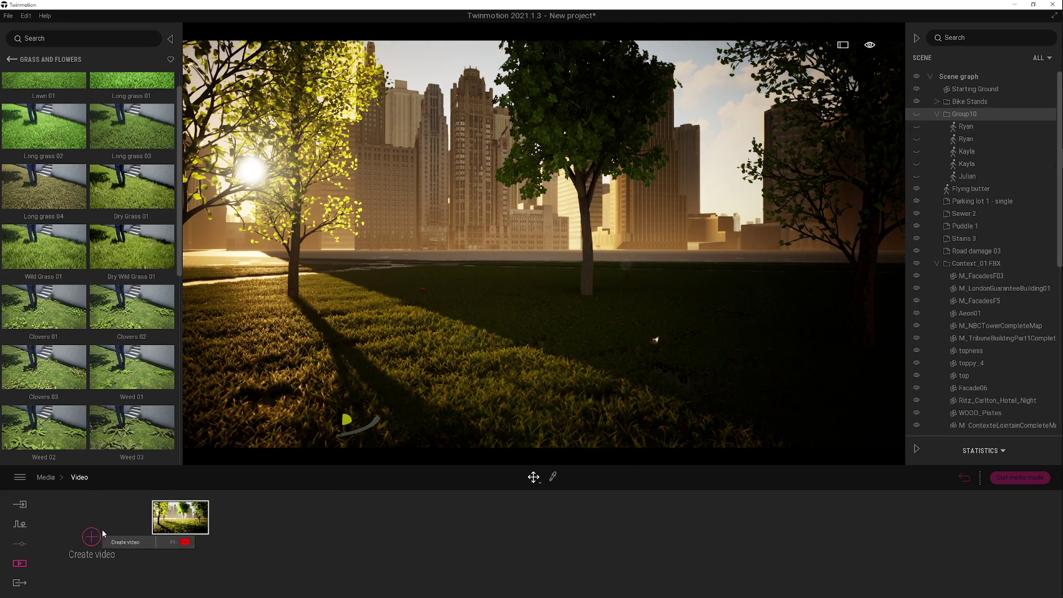
click(79, 477)
click(45, 477)
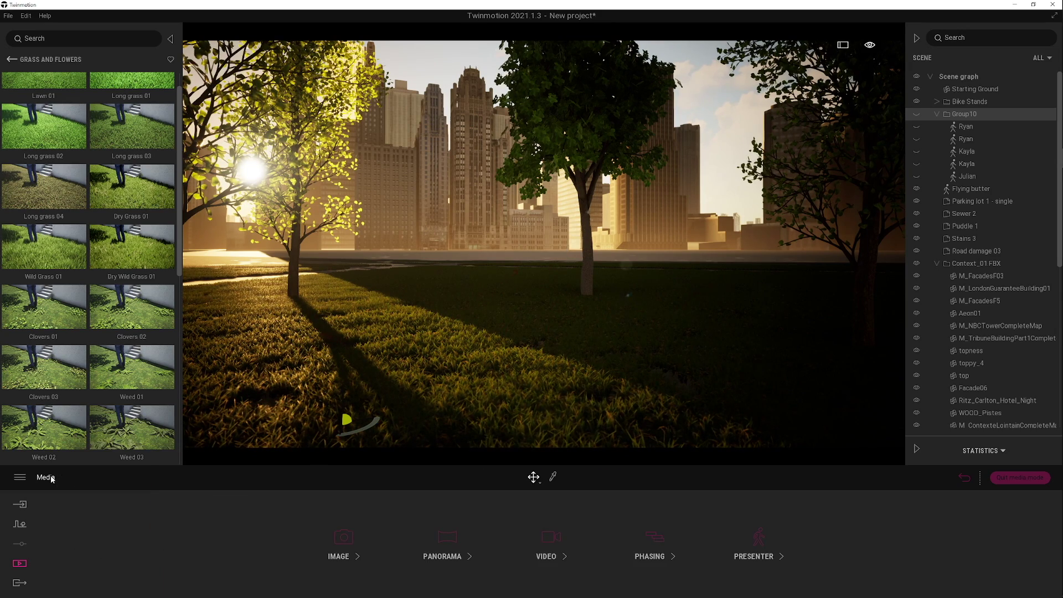
- Select the Trees image and both videos, Video1 and Video2, as the media to export
click(17, 583)
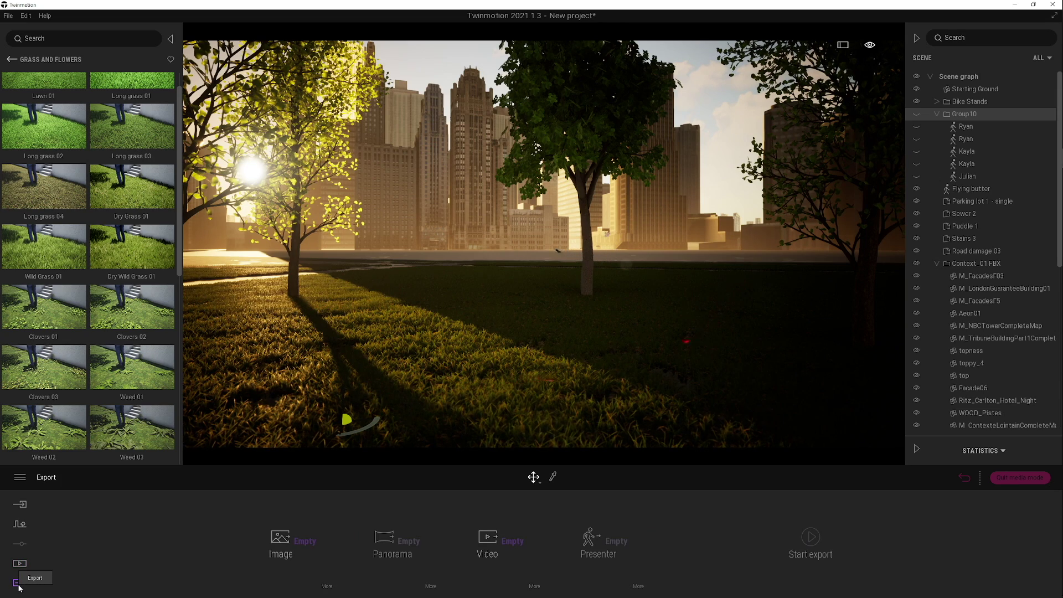
click(305, 542)
click(175, 366)
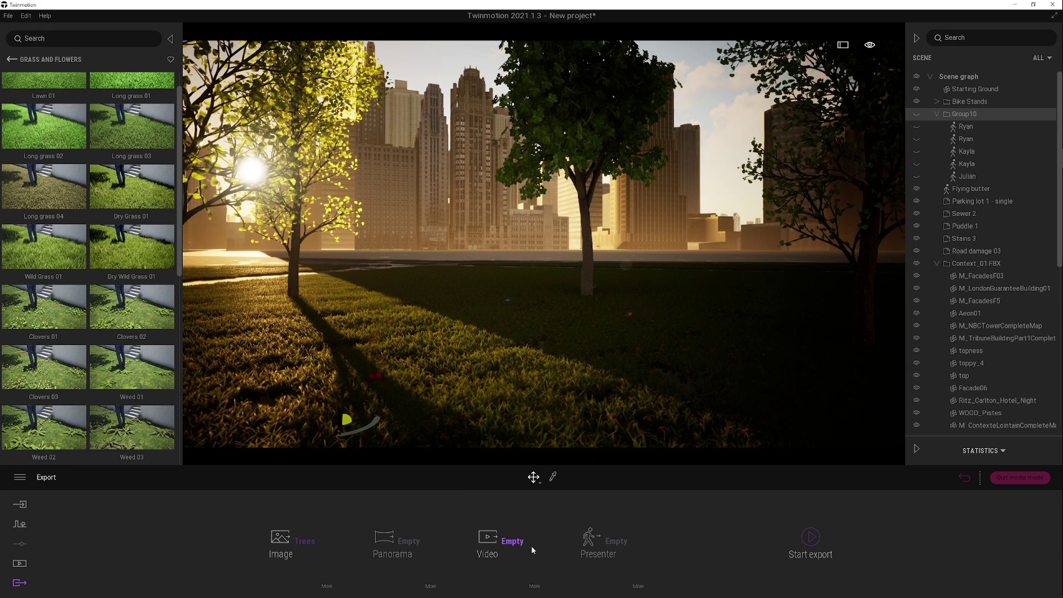
click(515, 542)
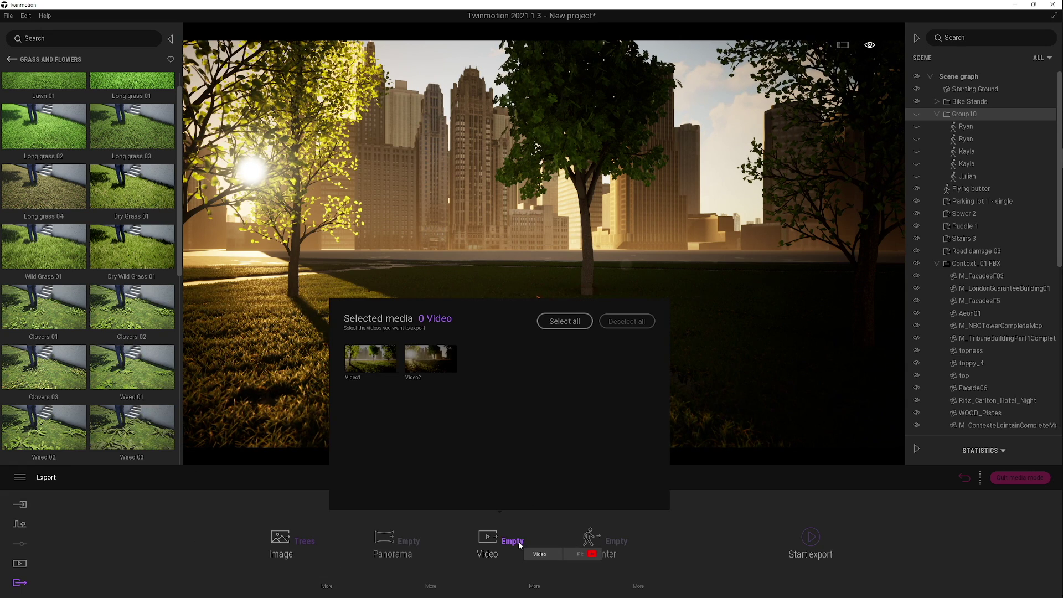
click(370, 359)
click(440, 359)
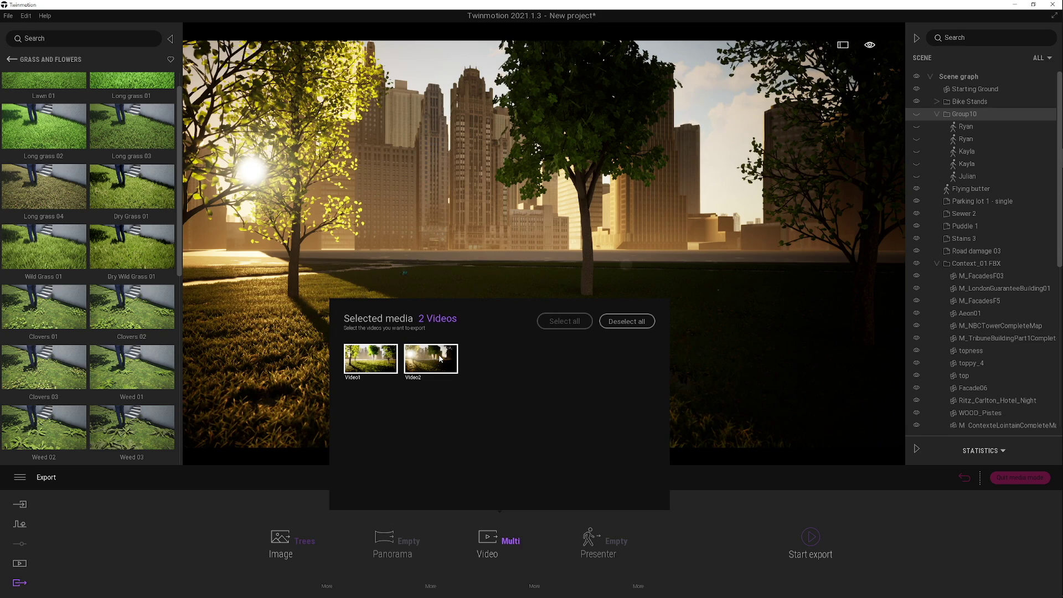
- Start exporting the selected media to the Desktop folder and cancel the running export
click(810, 538)
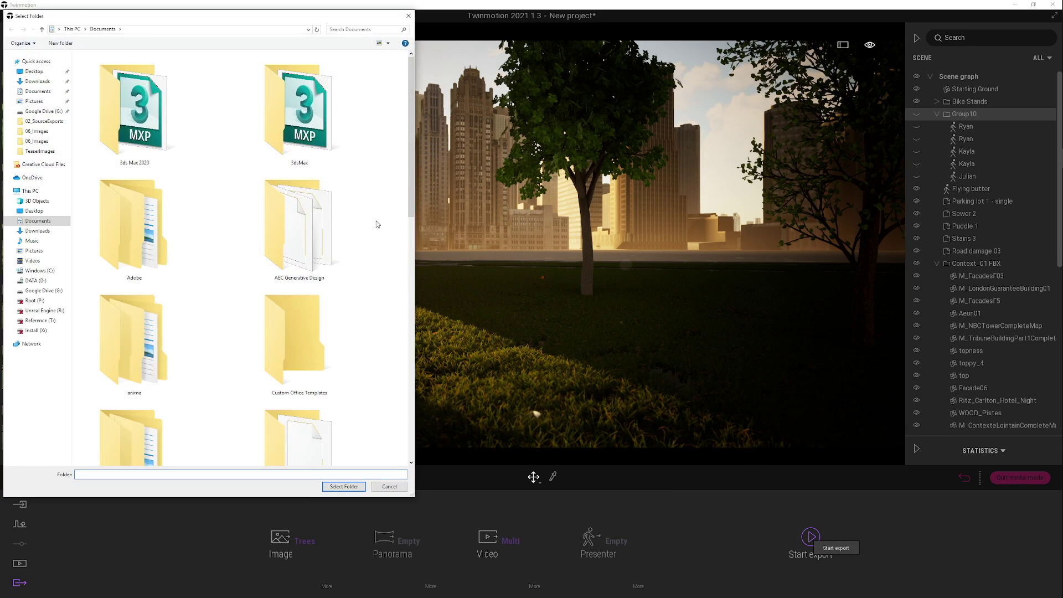
click(35, 71)
click(357, 488)
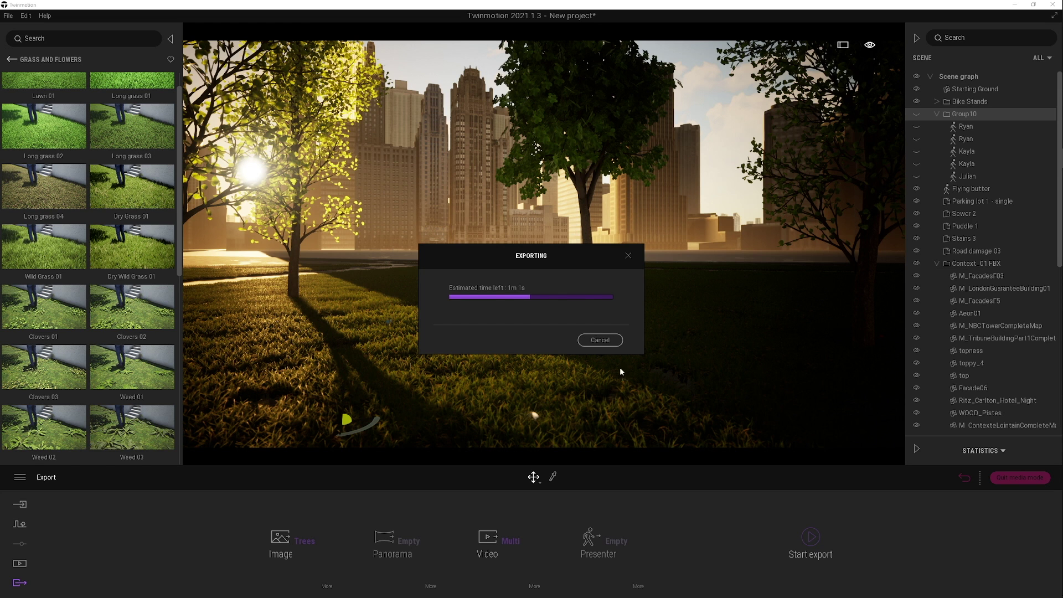
click(608, 342)
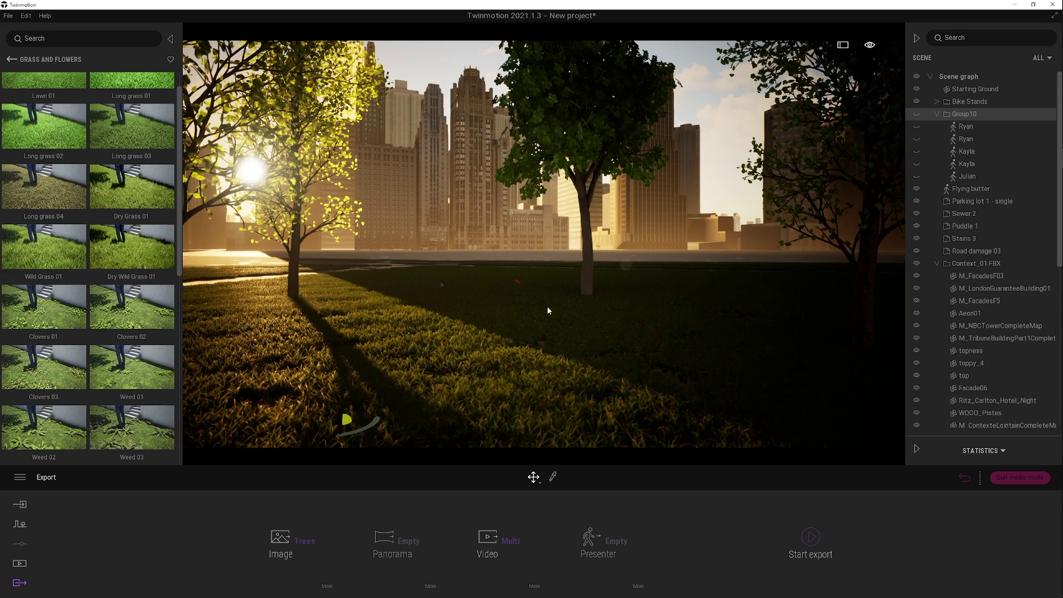
- Turn the view slightly towards the tree beside the low sun and quit media mode
right_drag(548, 311, 644, 355)
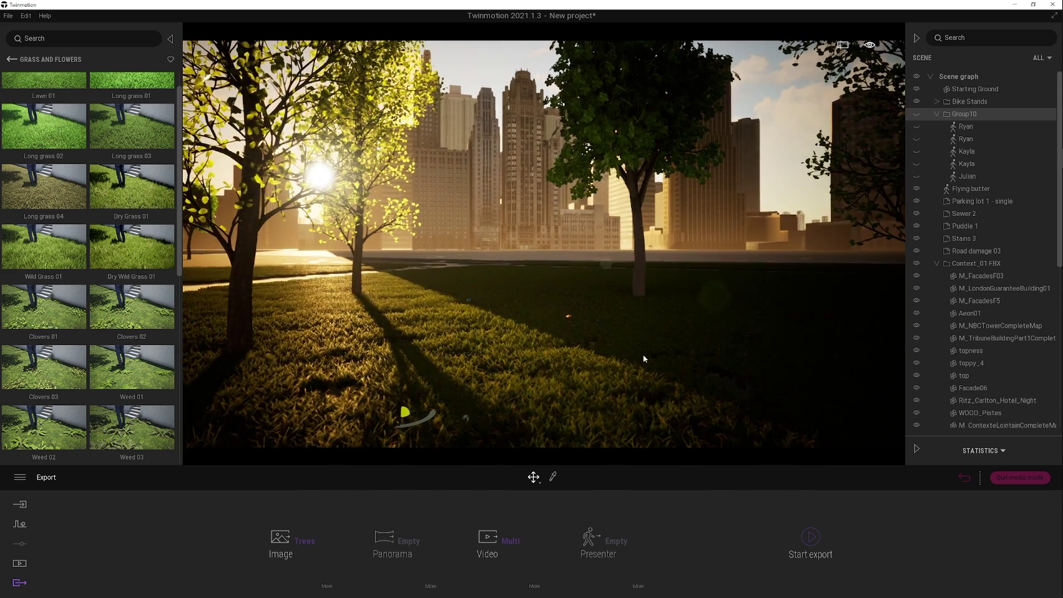
click(1018, 477)
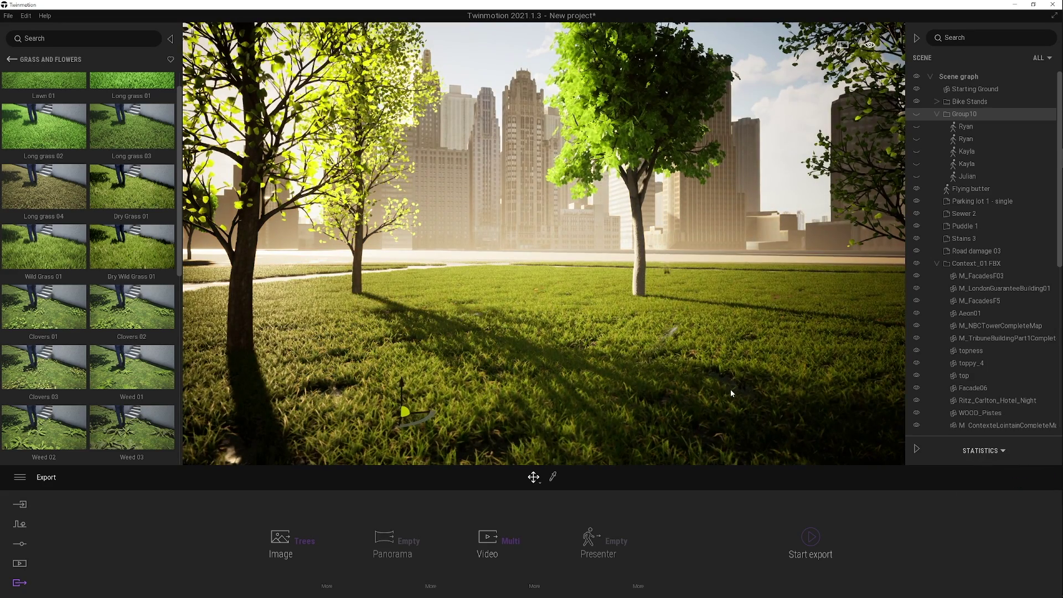
- Look around the park to examine the trees, lawn, path and city skyline against the sky
right_drag(728, 393, 793, 386)
middle_drag(626, 330, 601, 385)
right_drag(602, 385, 762, 450)
middle_drag(476, 394, 546, 398)
right_drag(546, 399, 472, 396)
middle_drag(472, 397, 503, 397)
right_drag(502, 397, 541, 400)
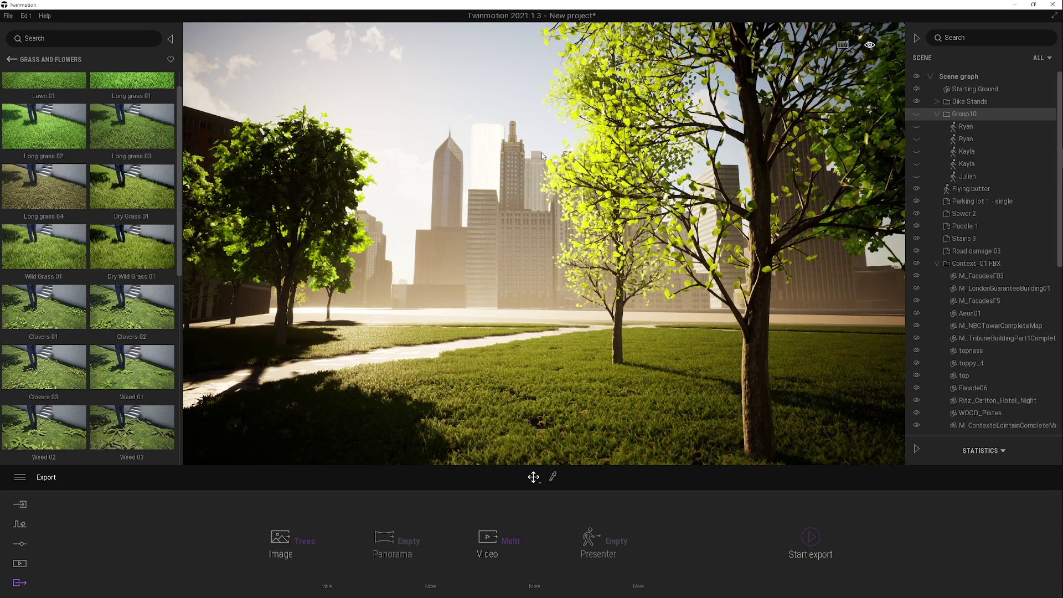
right_drag(542, 155, 576, 166)
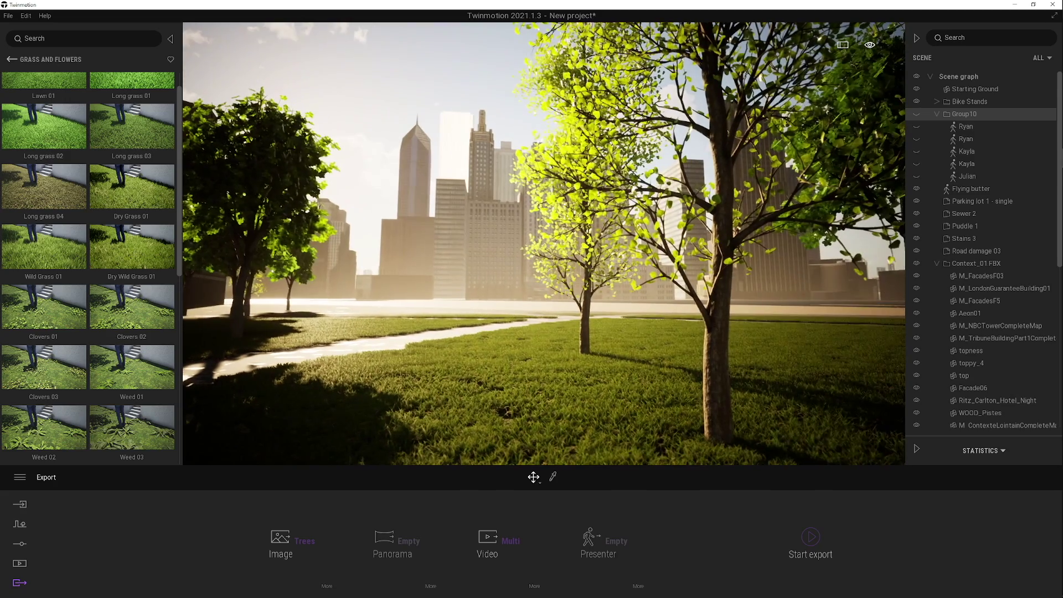
- Import the SM_SkyDome01 FBX geometry from the SkyDome folder on the Desktop
click(20, 508)
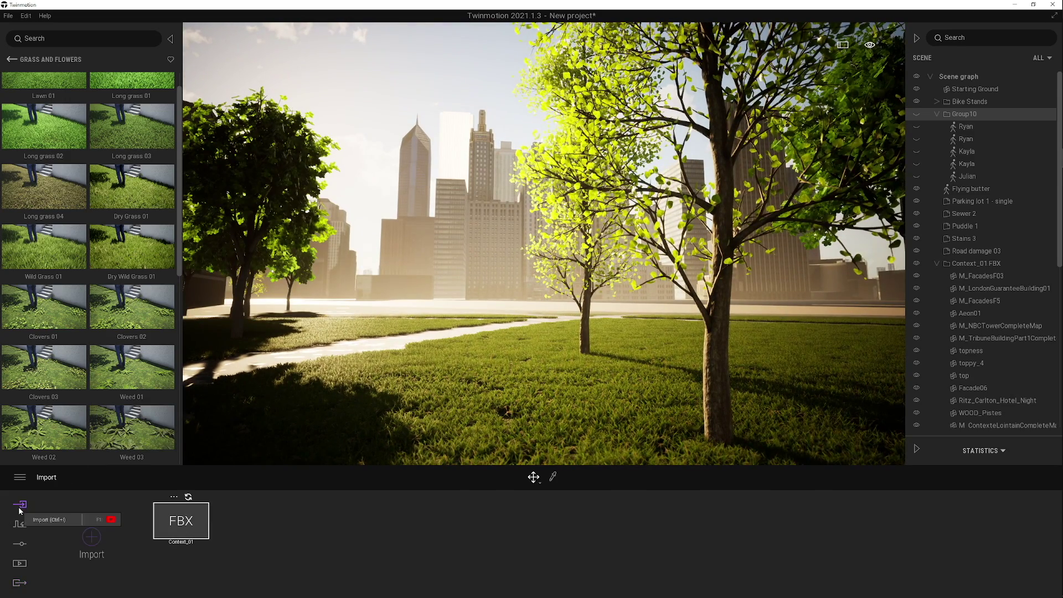
click(91, 540)
click(587, 279)
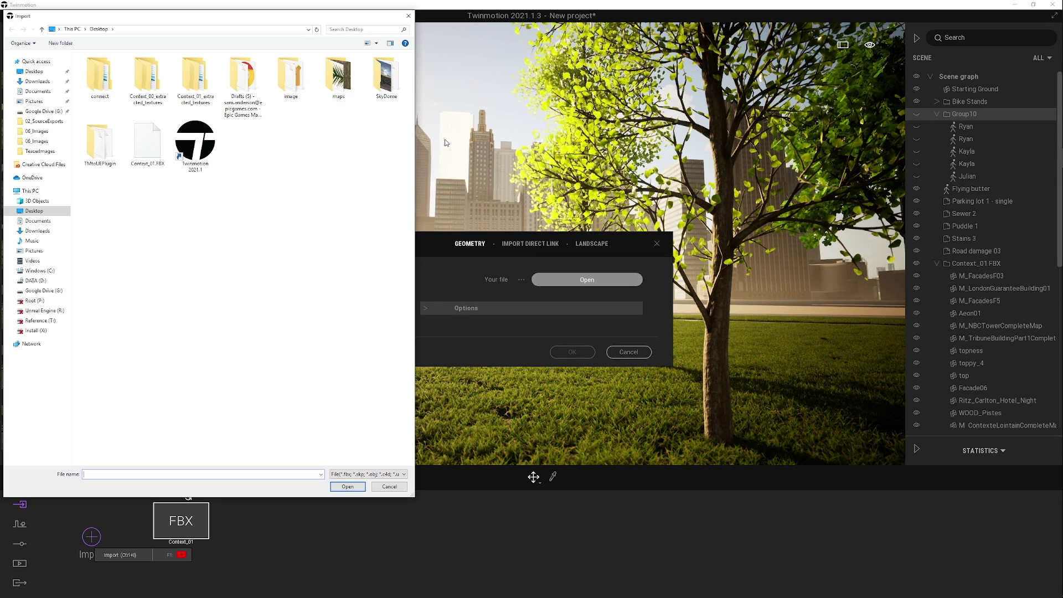
double_click(389, 86)
click(110, 67)
click(347, 487)
click(574, 353)
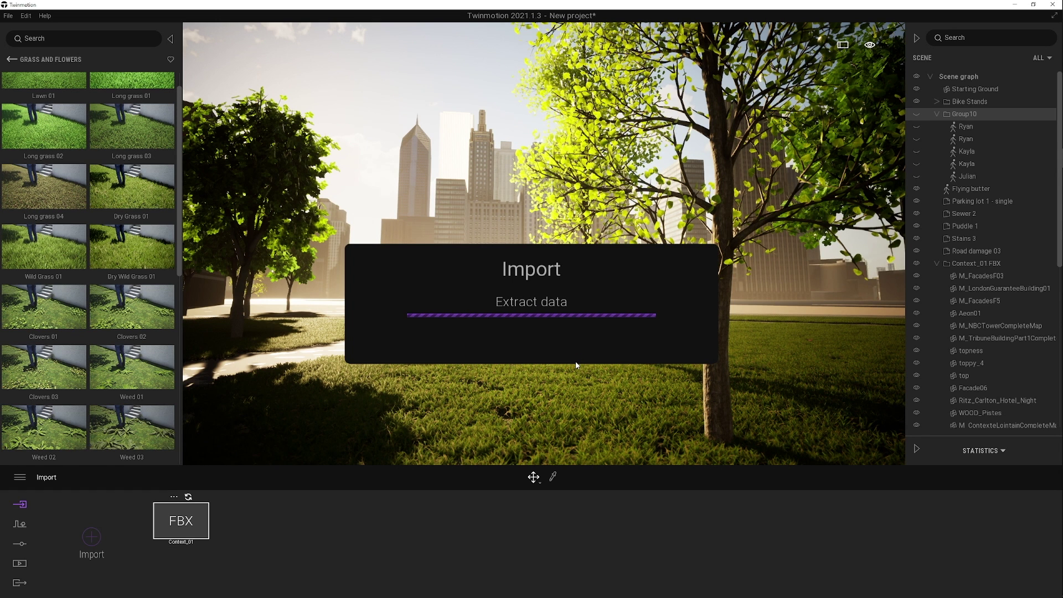
- Pick the M_SkyDome material from the sky and show the list of scene materials
right_drag(573, 368, 676, 385)
middle_drag(574, 354, 527, 373)
scroll(527, 373, up, 3)
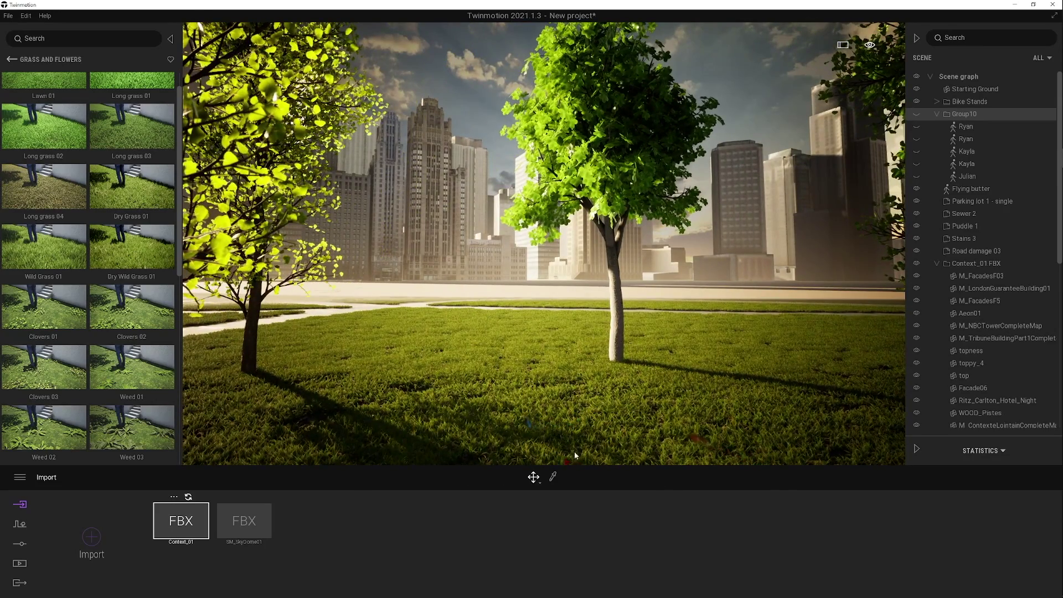
click(553, 477)
click(736, 59)
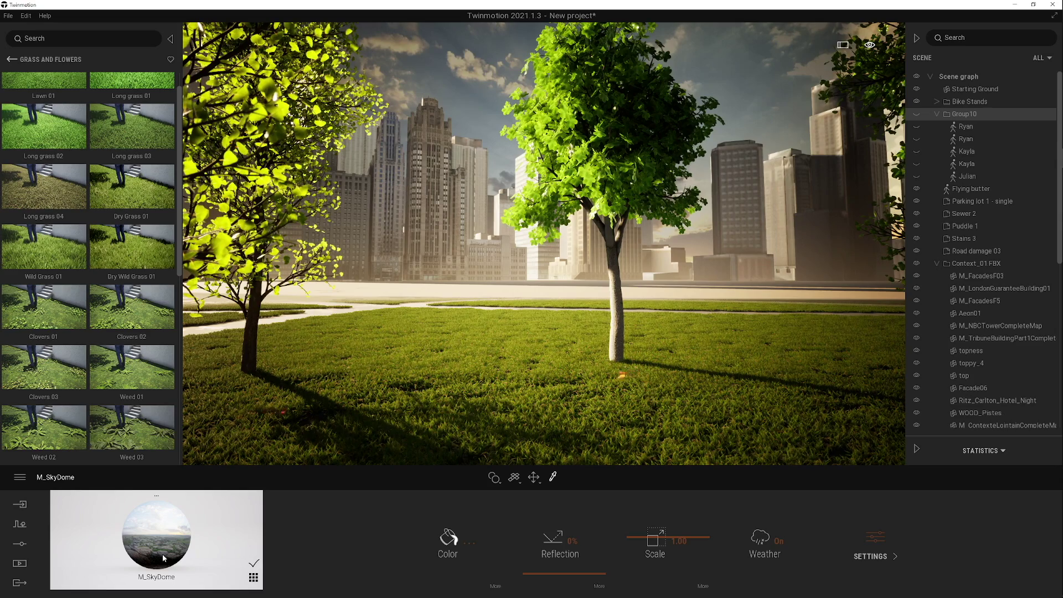
click(252, 579)
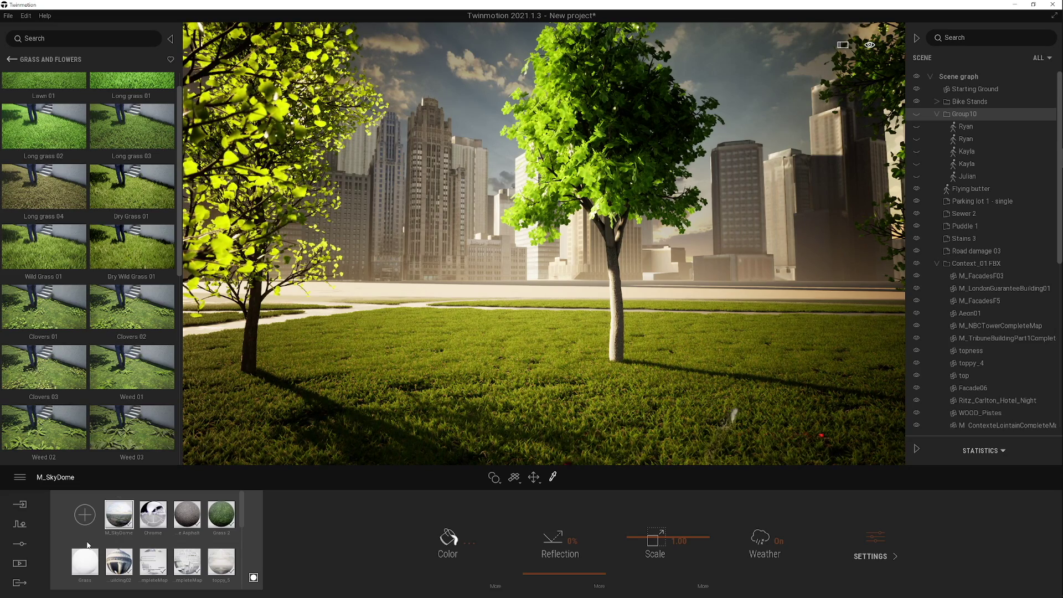
- Apply the White styrofoam material from the Translucent materials library to the sky dome
click(10, 60)
click(10, 60)
click(45, 108)
scroll(123, 366, down, 2)
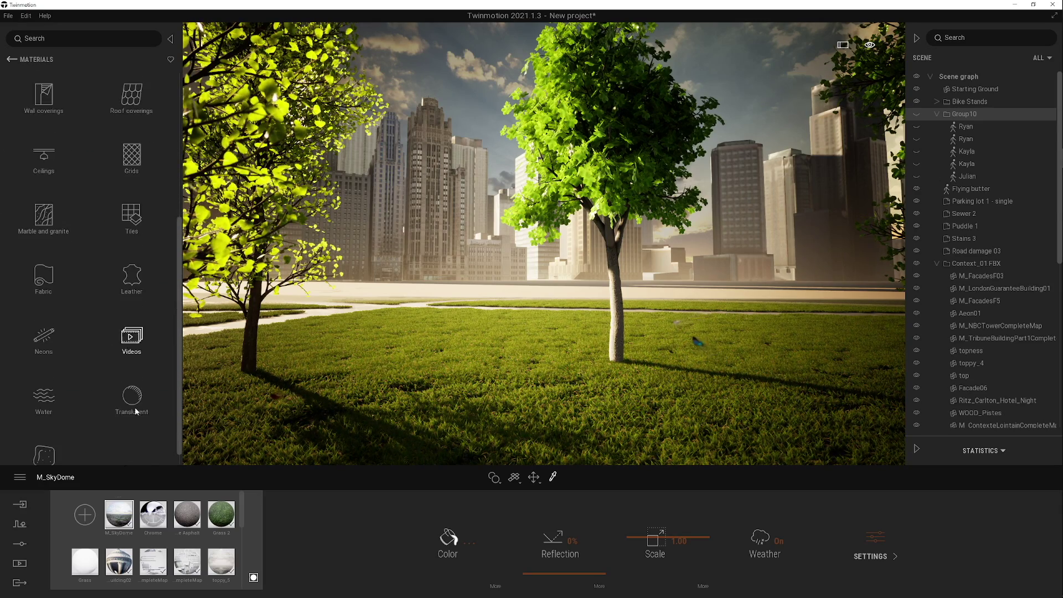
click(133, 397)
mouse_move(56, 113)
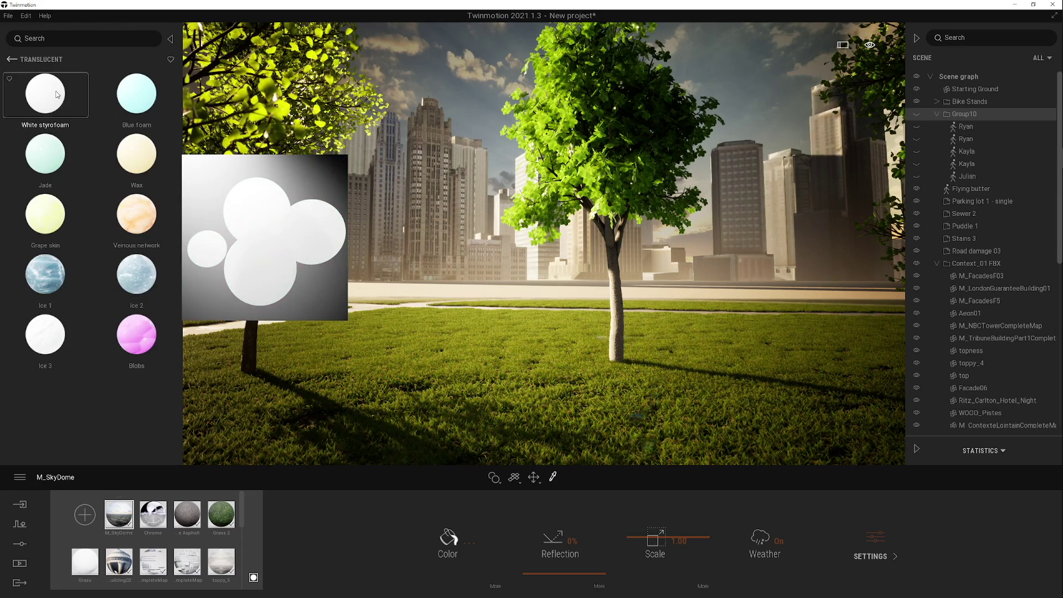
drag(514, 62, 512, 63)
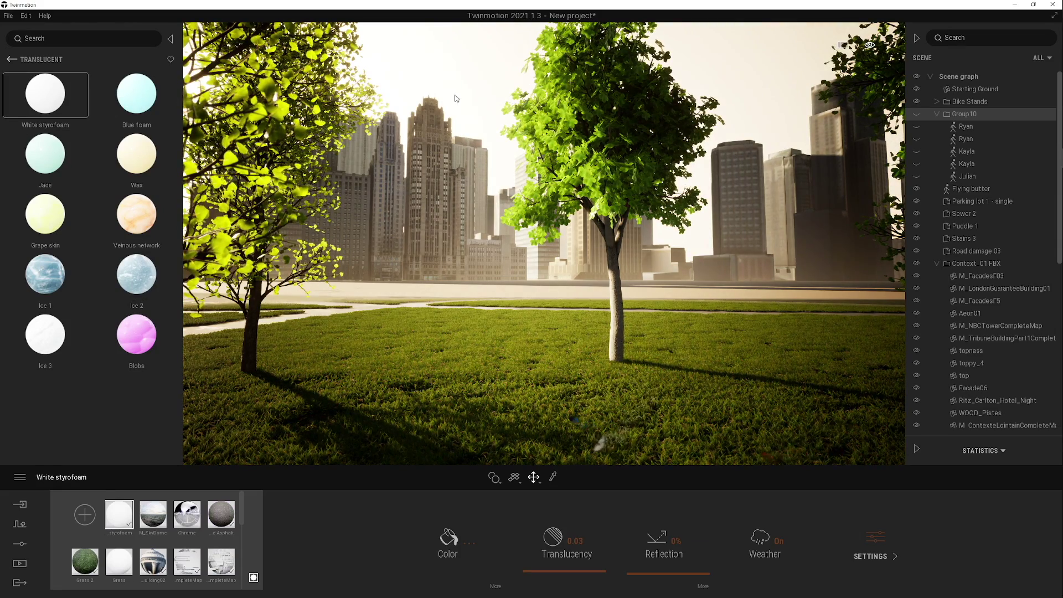
- Copy the color texture kloppenheim_06_8k.jpg from the M_SkyDome material
click(154, 521)
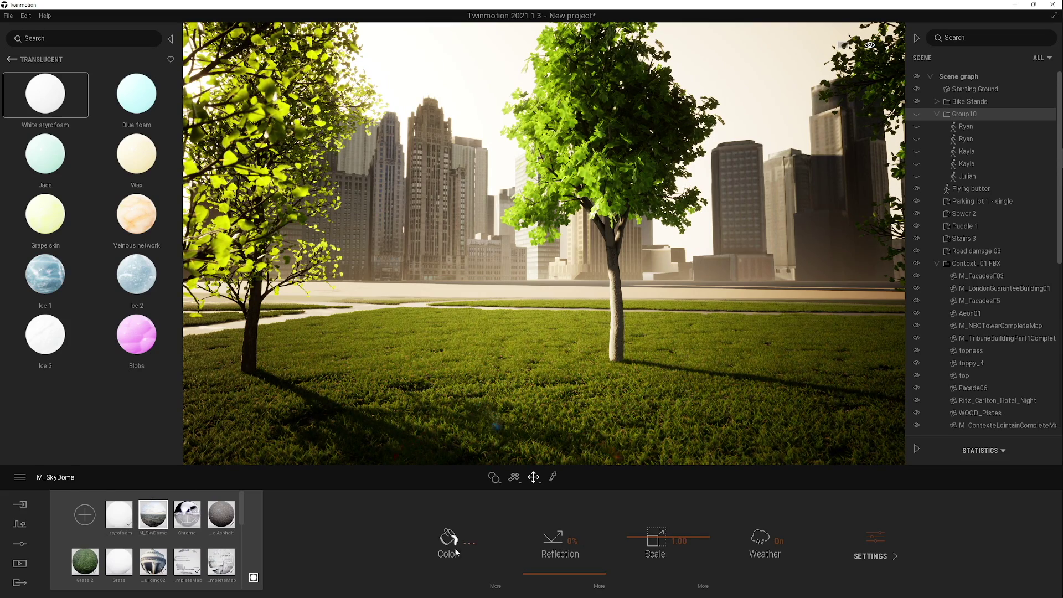
click(499, 589)
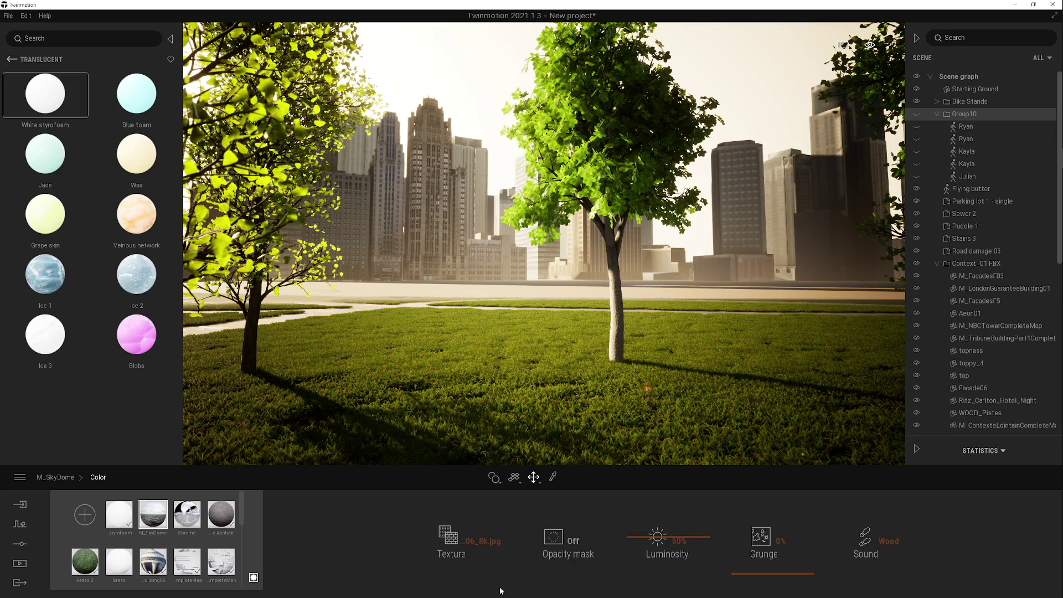
click(474, 541)
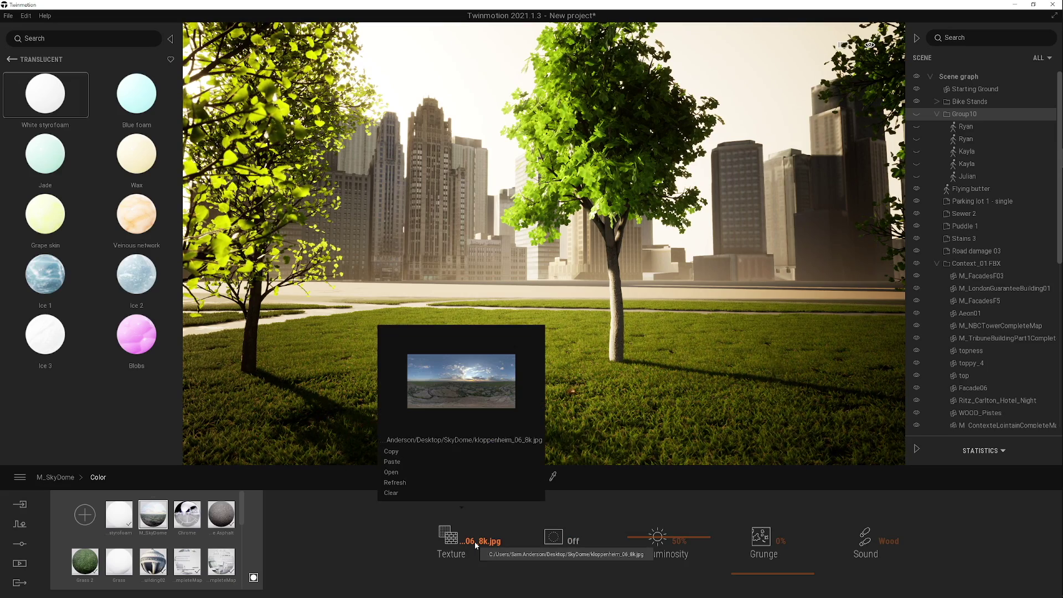
click(390, 452)
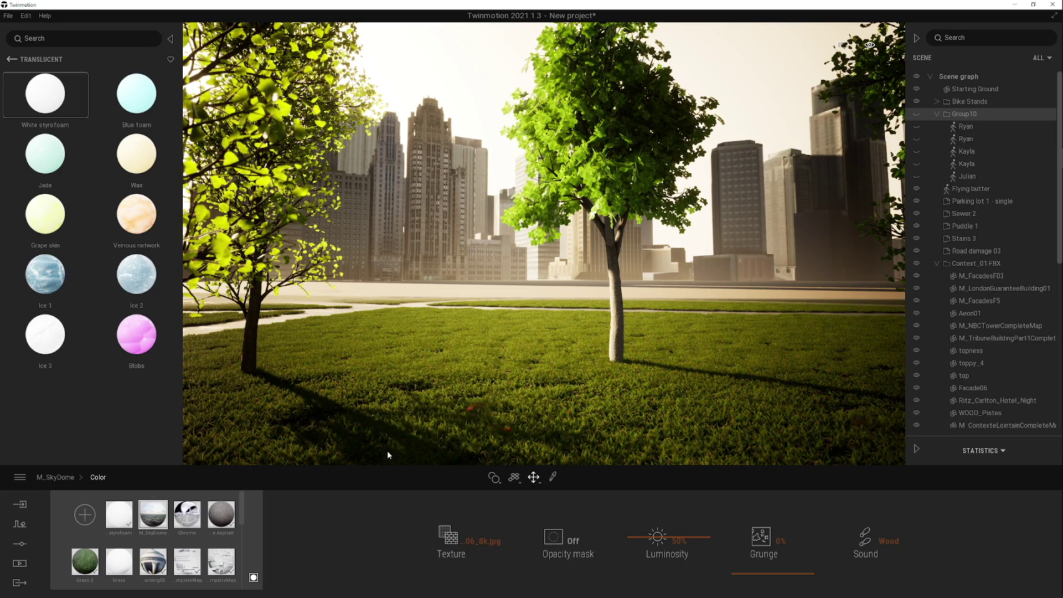
- Paste the copied sky image as the color texture of the White styrofoam material
click(123, 512)
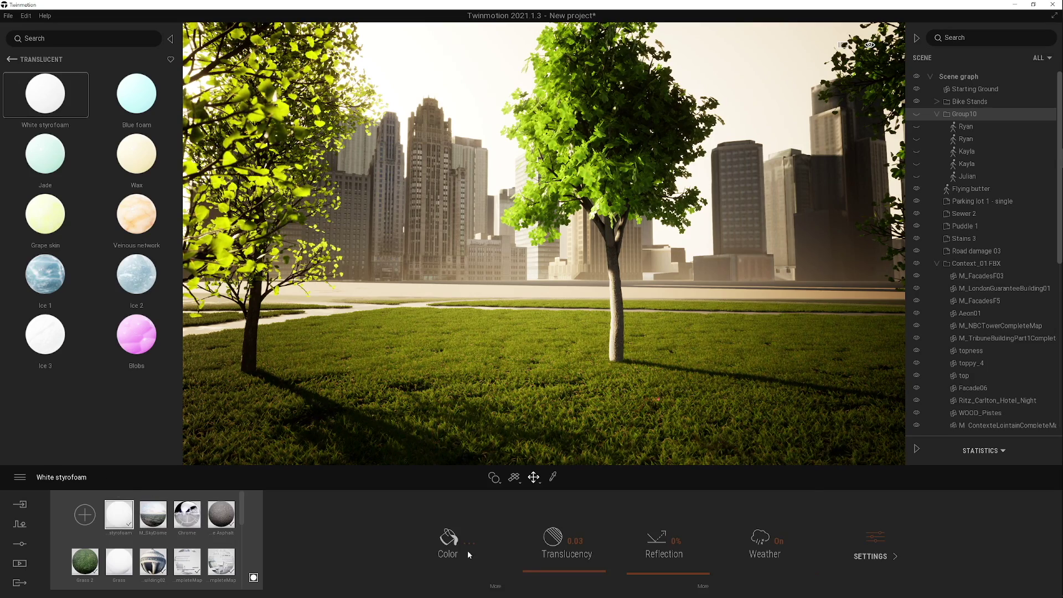
click(495, 586)
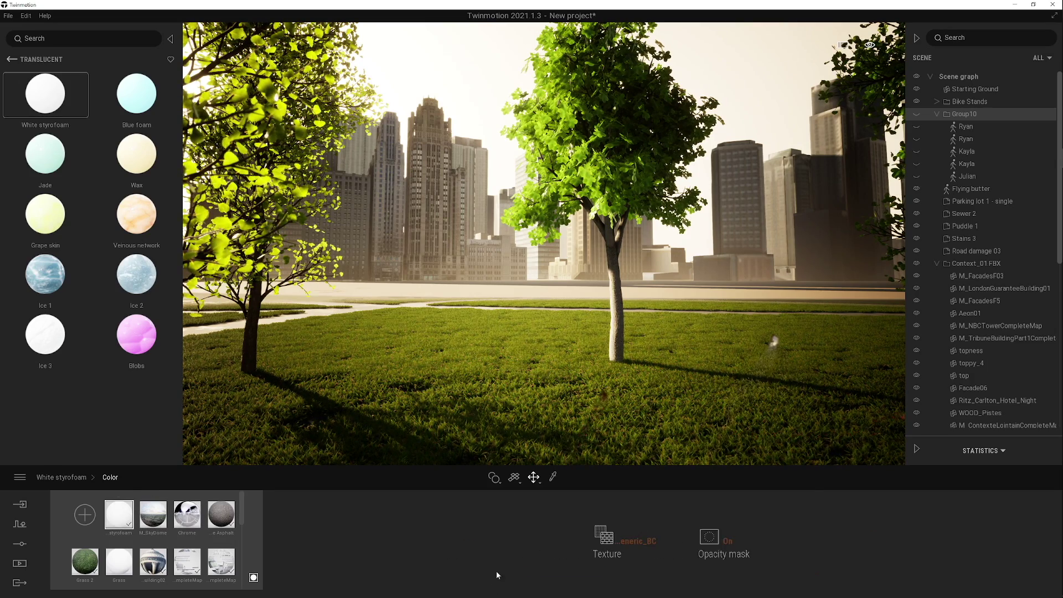
click(617, 540)
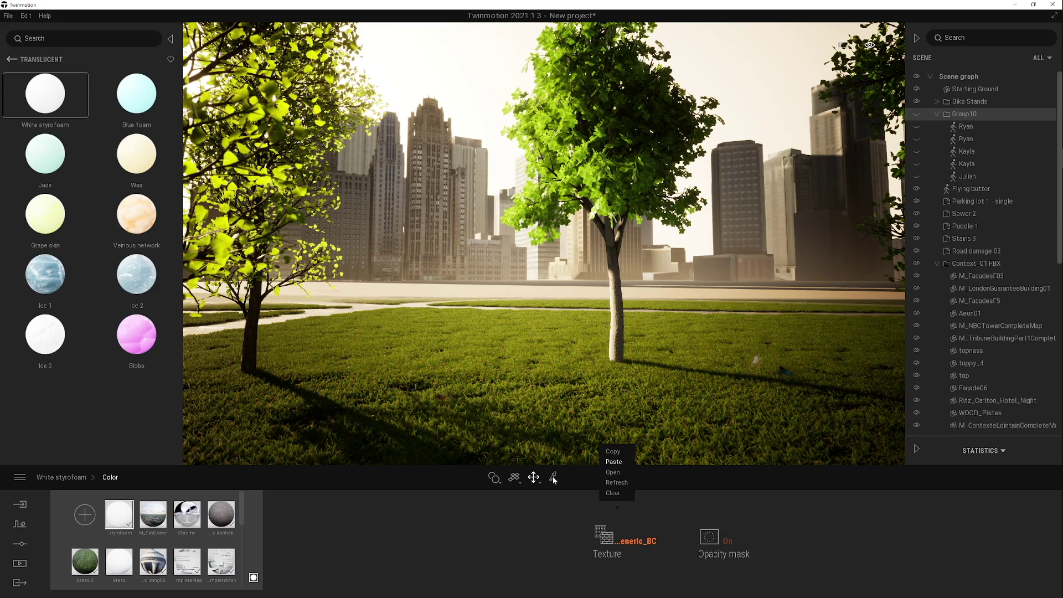
click(614, 464)
- Select the sky dome, rotate it slightly about its vertical axis and return to the lawn between the trees
middle_drag(688, 379, 677, 534)
click(667, 124)
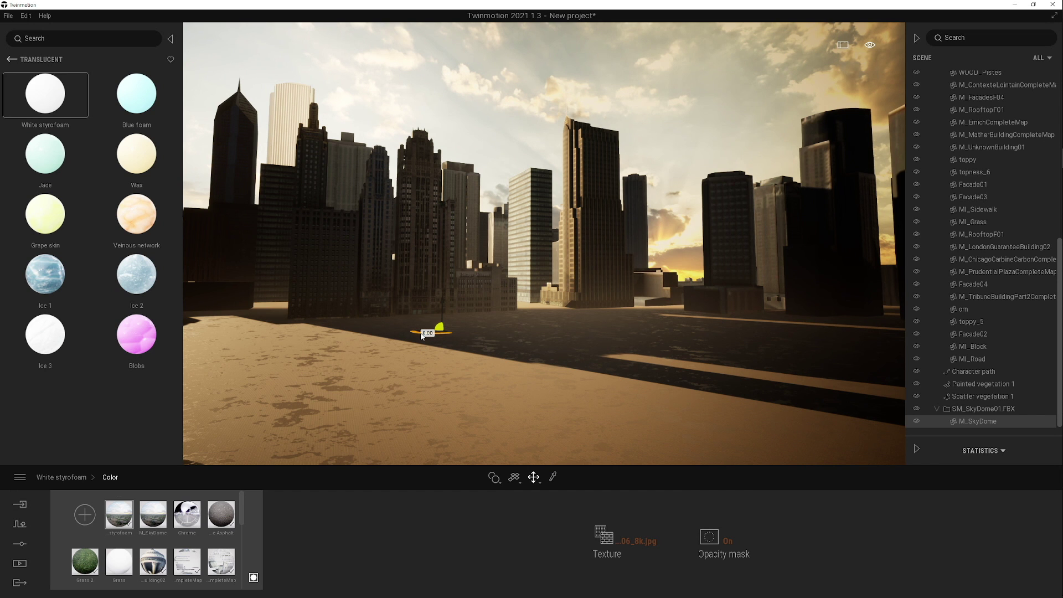
mouse_move(484, 364)
right_down()
mouse_move(532, 364)
mouse_move(379, 367)
right_up()
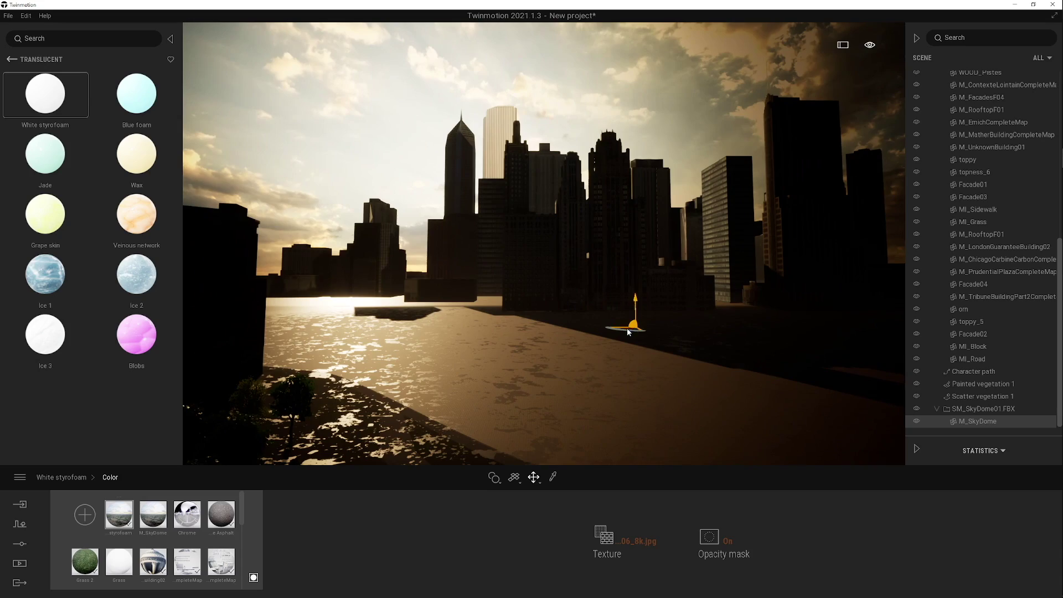
drag(617, 331, 642, 332)
key(q)
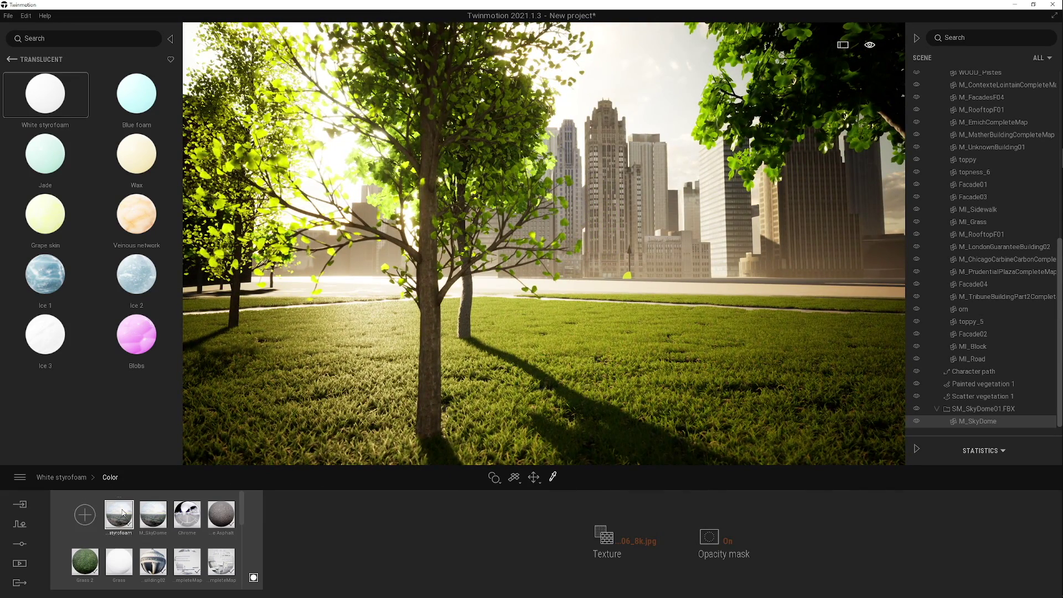
- Tint the White styrofoam sky material a darker bluish grey, about RGB 139, 136, 159
click(73, 479)
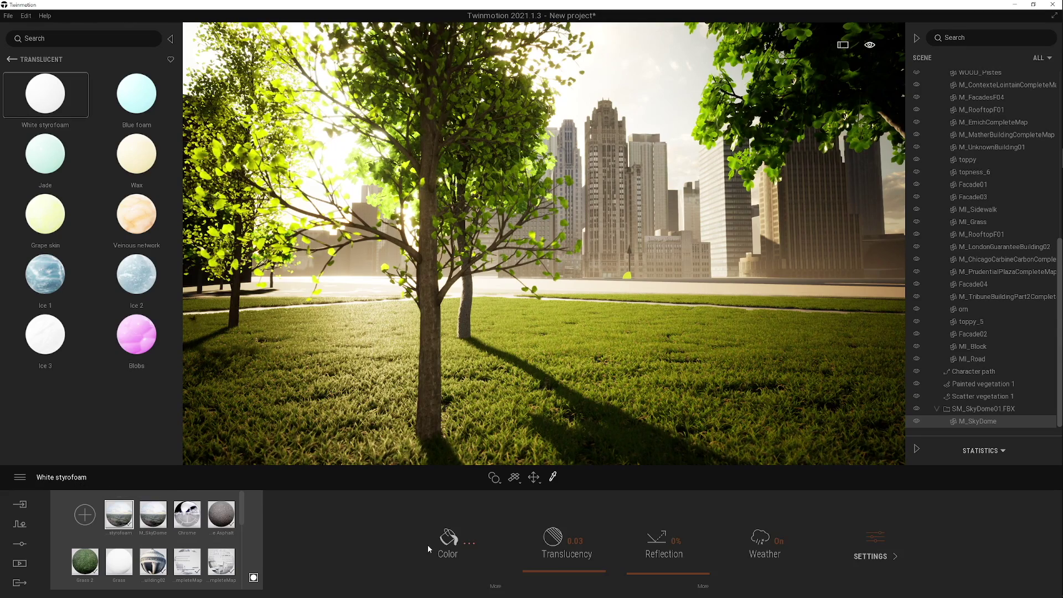
click(450, 540)
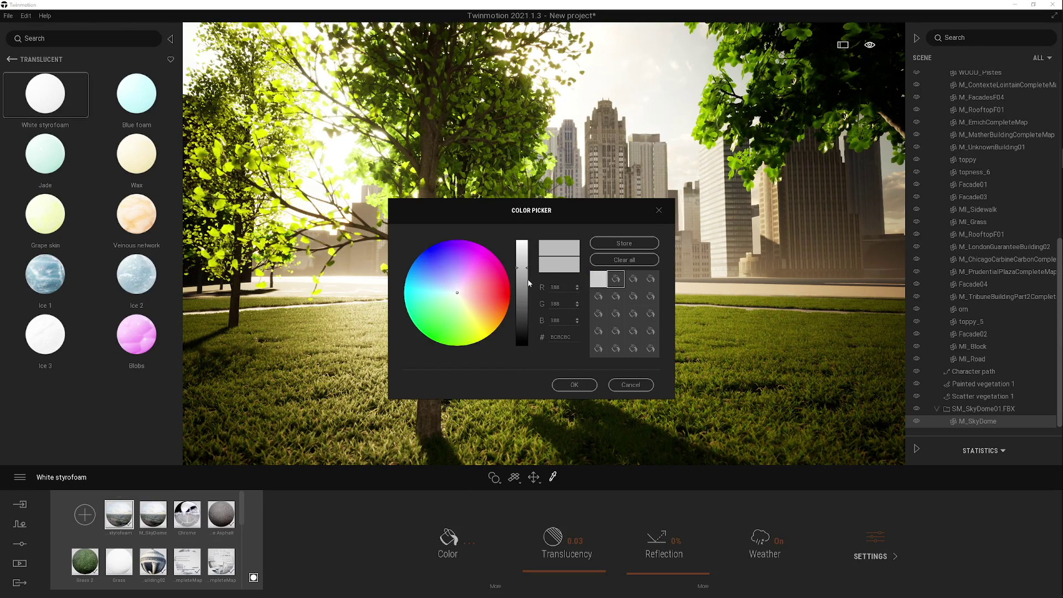
click(527, 279)
click(454, 286)
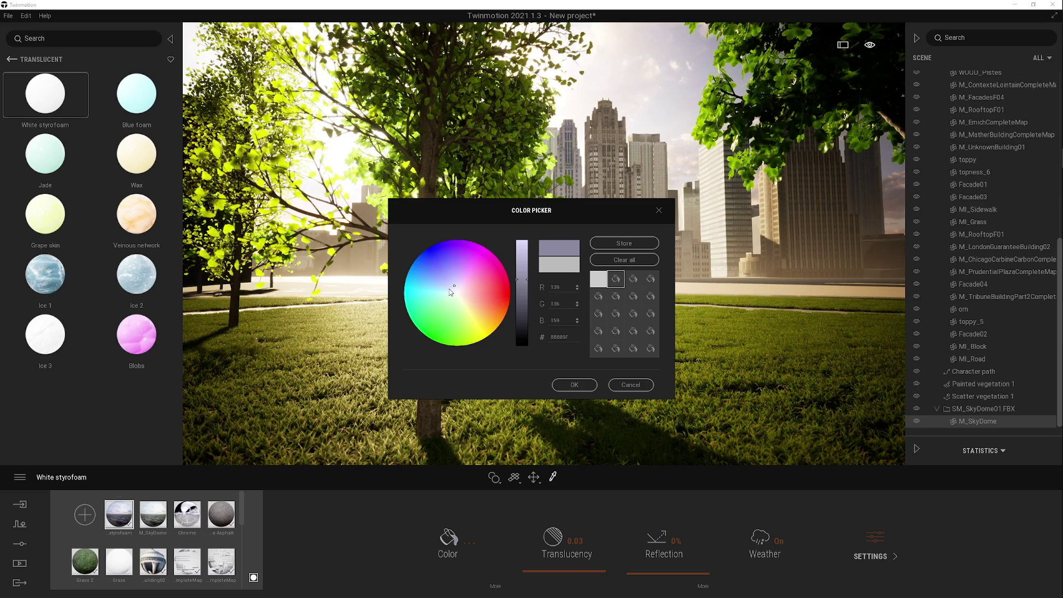
click(574, 385)
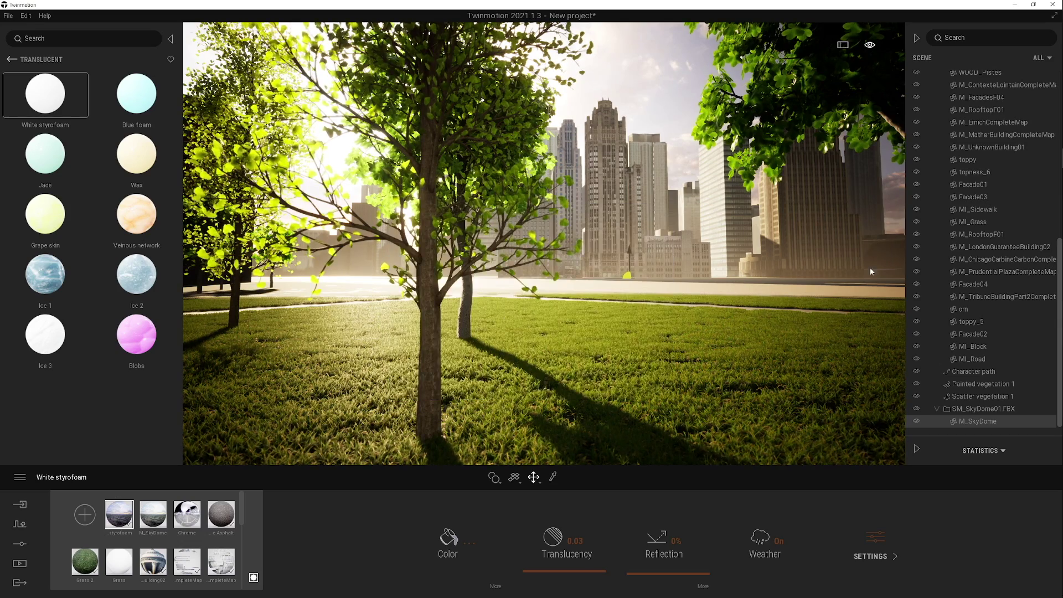
- Examine the tinted sky between the park trees and show the available material application modes
right_drag(602, 253, 600, 262)
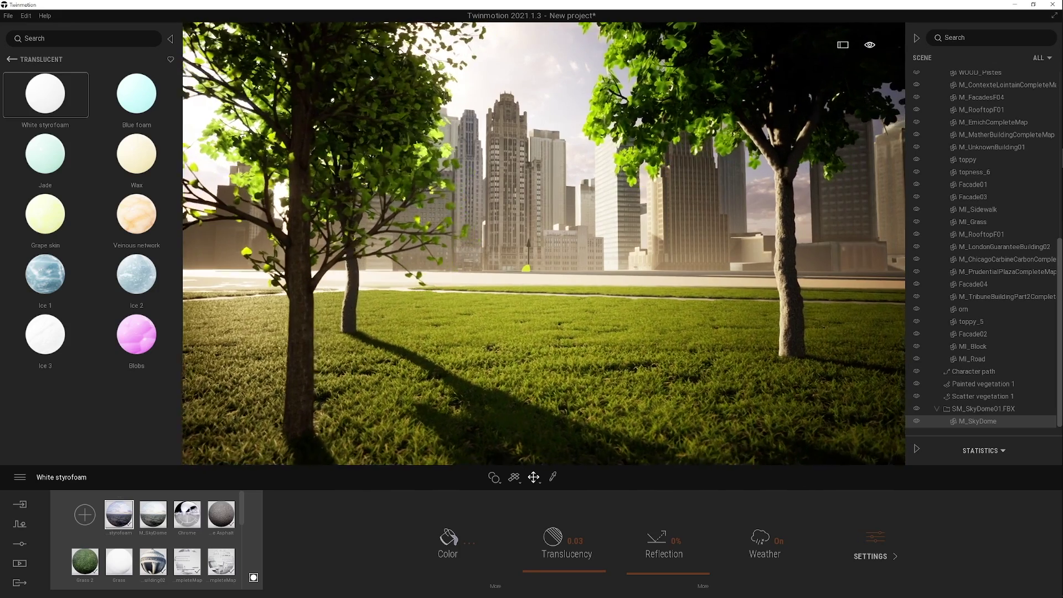
key(d)
right_drag(637, 333, 623, 333)
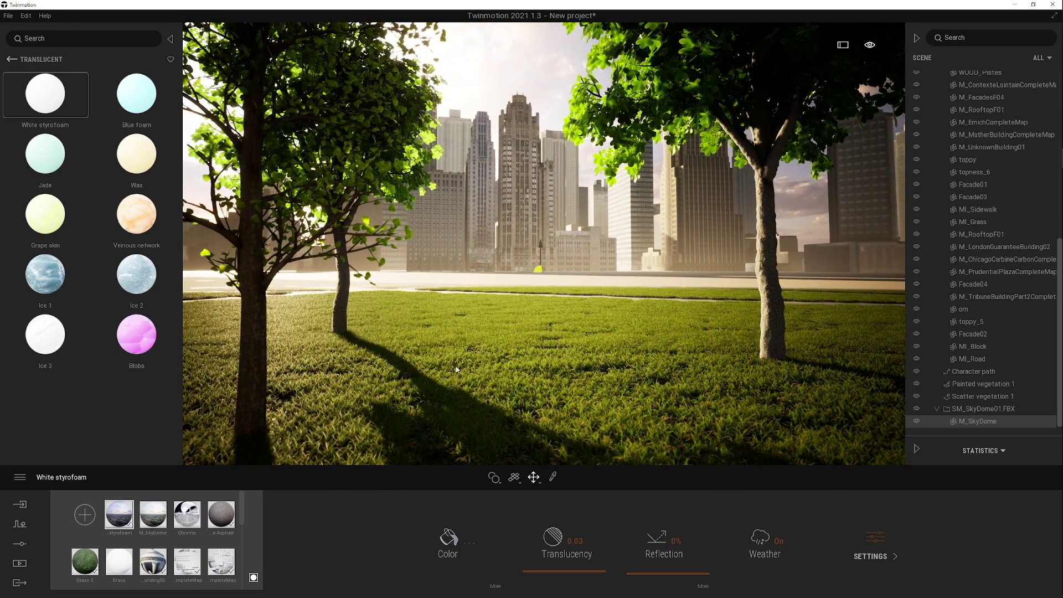
key(d)
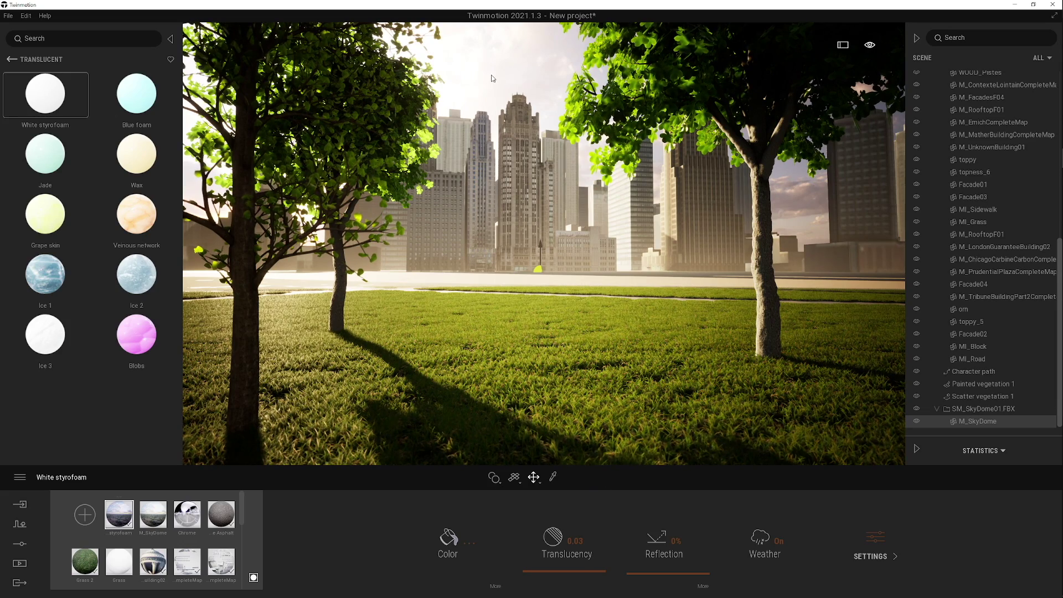
click(499, 483)
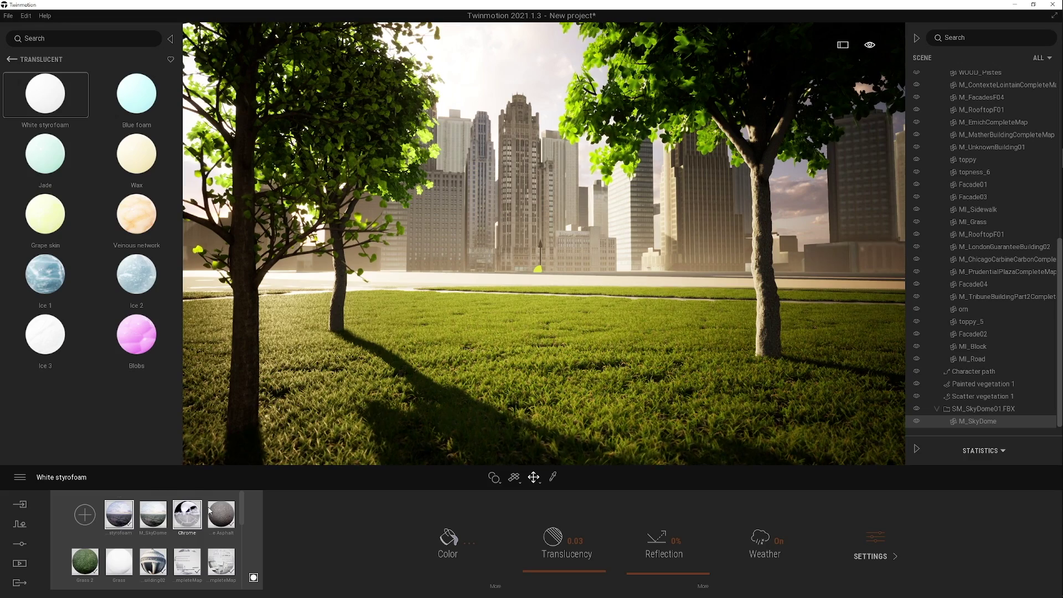
mouse_move(499, 483)
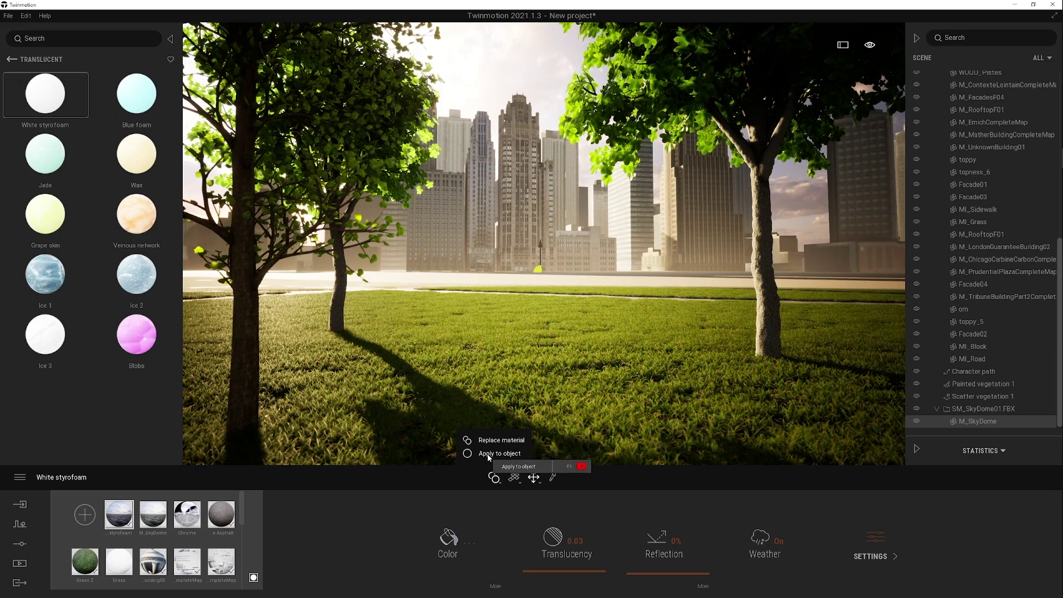
- Frame the skyline between the two trees and expand the scene's performance statistics
right_drag(666, 394, 660, 393)
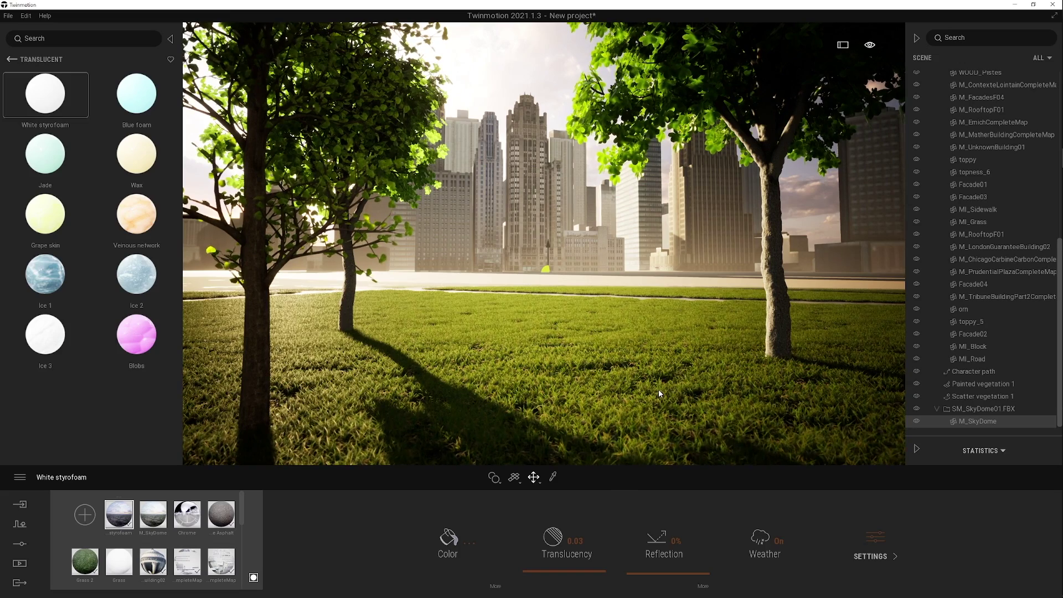
middle_drag(625, 368, 616, 356)
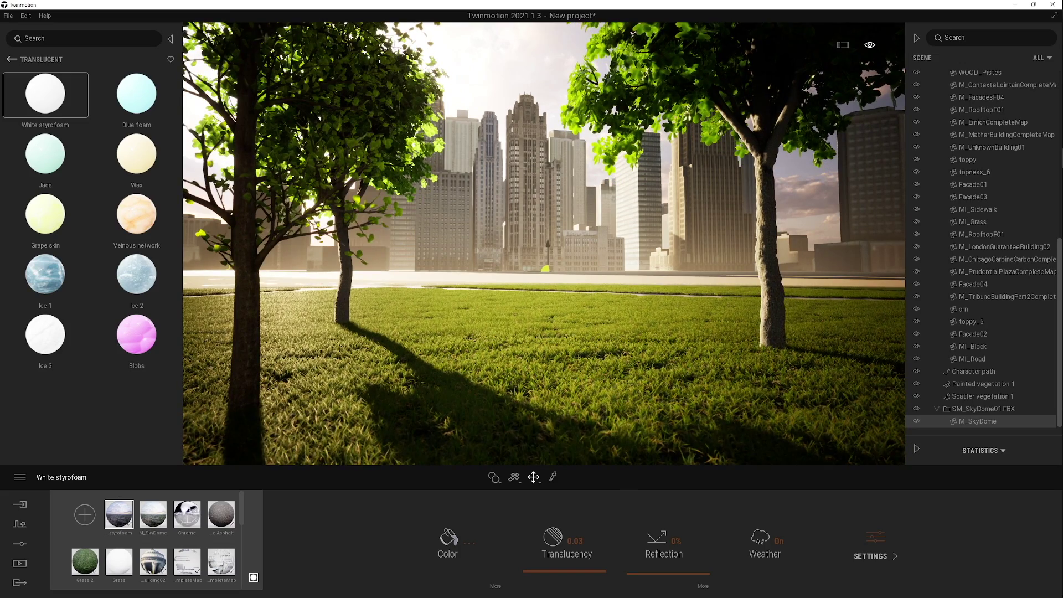
scroll(621, 354, up, 1)
scroll(621, 355, up, 1)
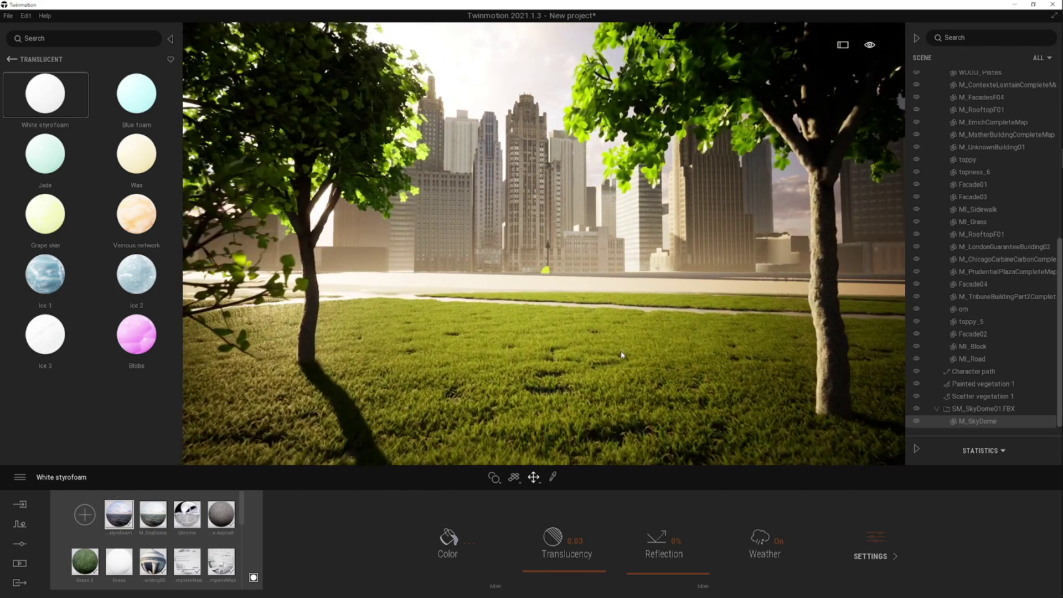
scroll(622, 357, down, 1)
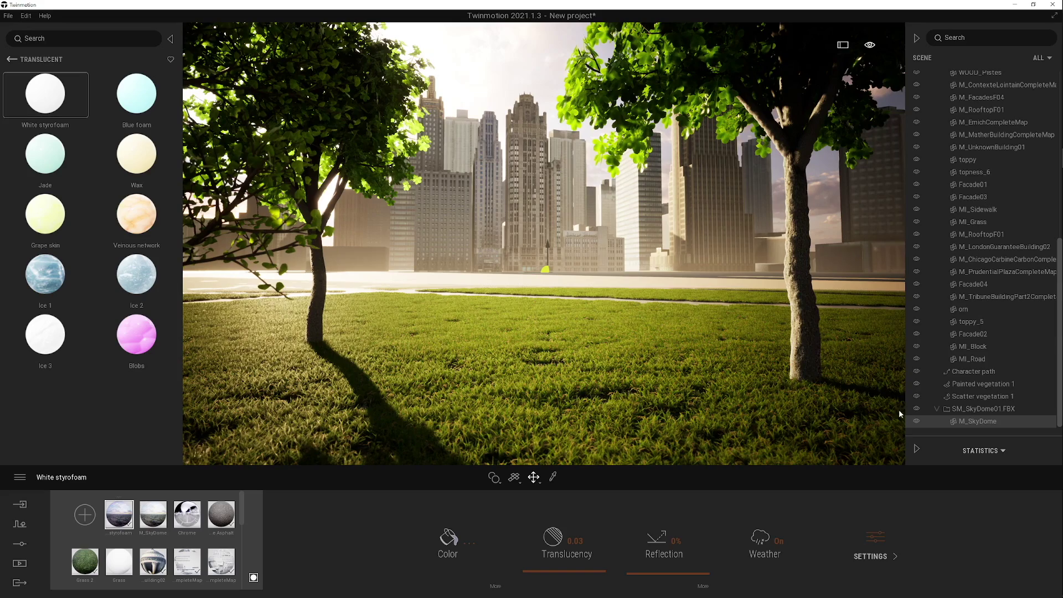
click(917, 451)
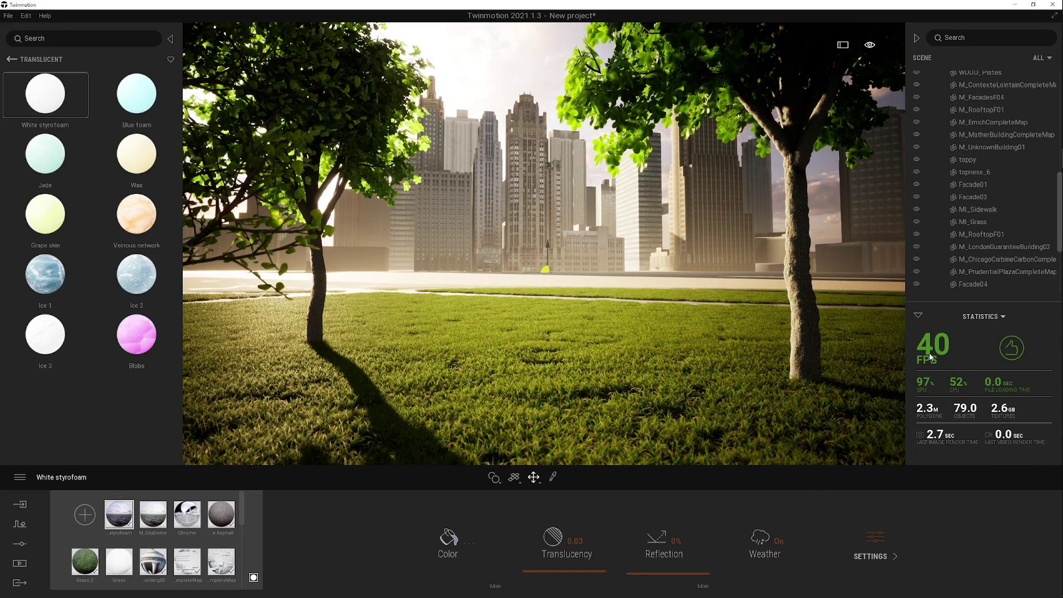
- Hide Scatter vegetation 1 and examine the bare ground between the trees along with the scene's frame rate
scroll(542, 351, down, 2)
key(q)
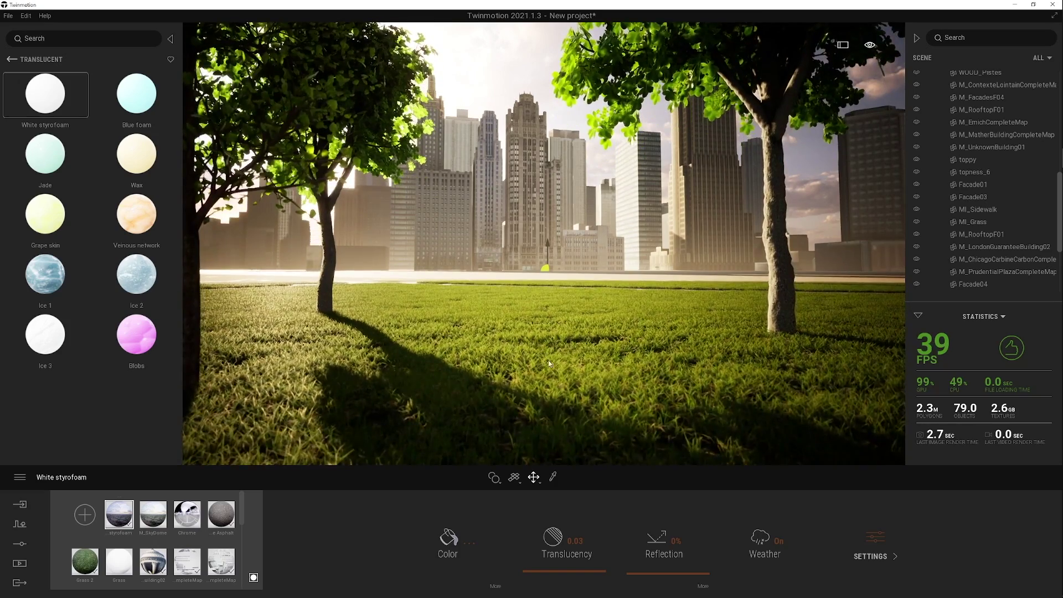
key(w)
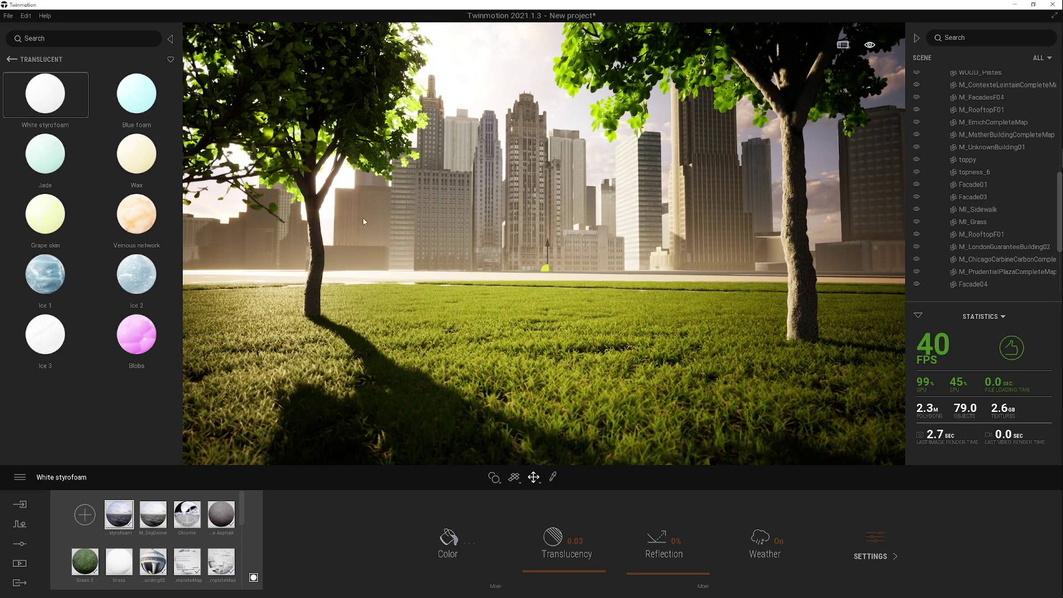
scroll(1015, 238, down, 5)
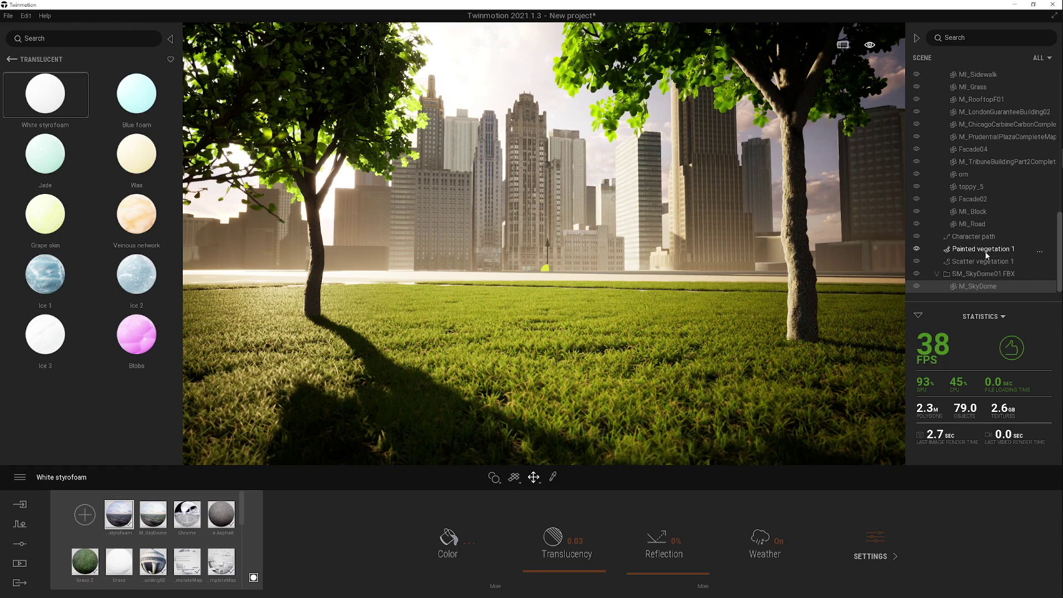
click(981, 262)
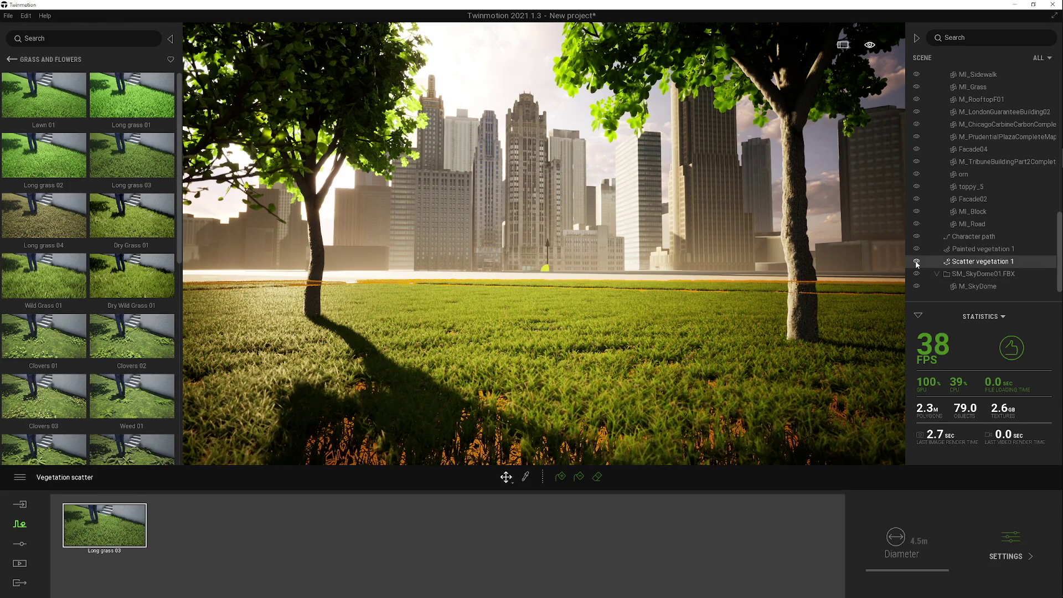
click(916, 262)
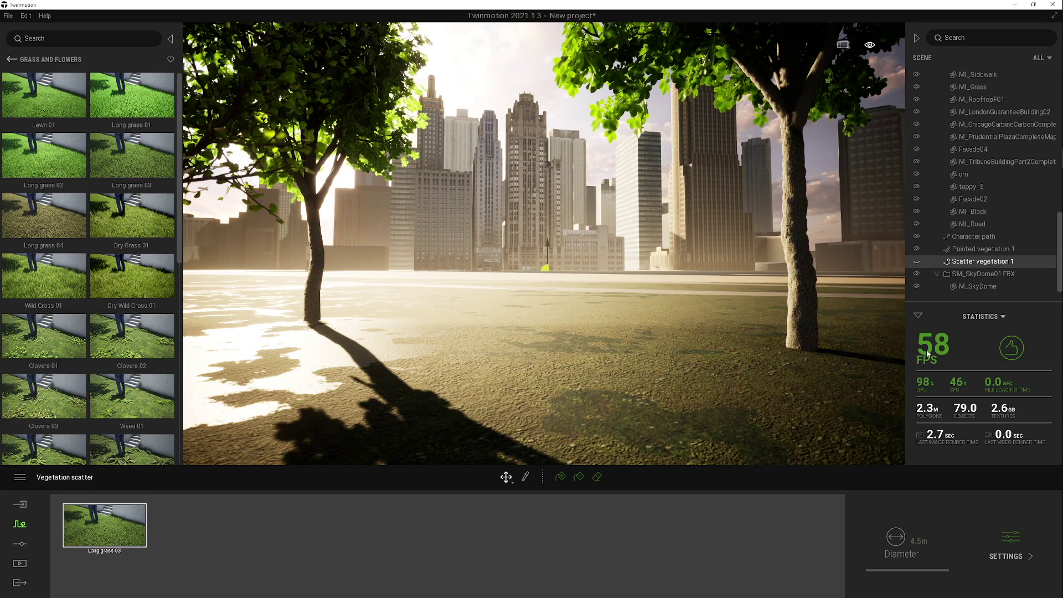
scroll(744, 371, down, 3)
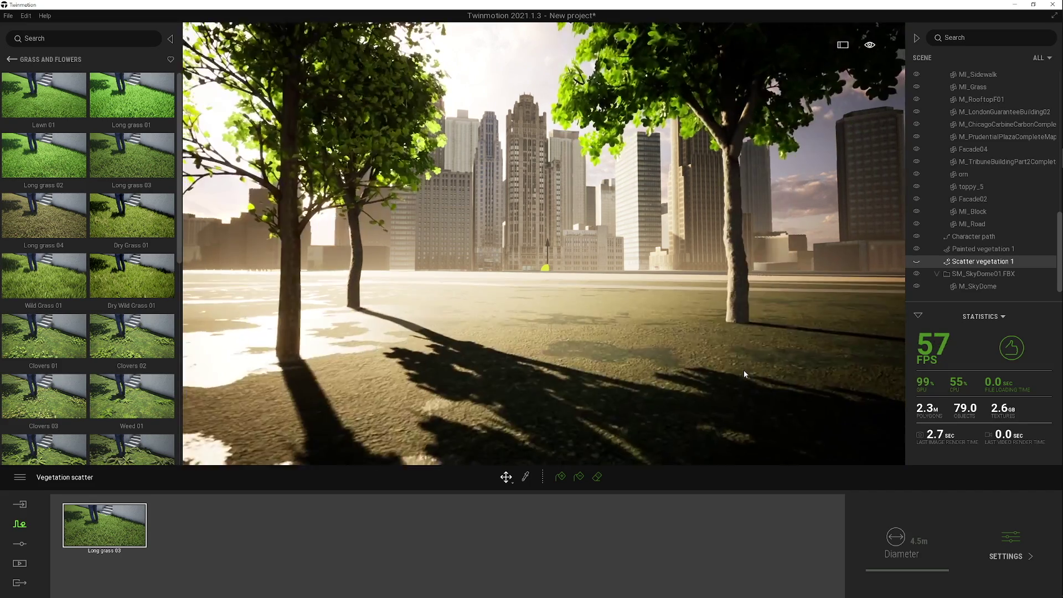
scroll(744, 371, up, 4)
middle_drag(624, 358, 665, 325)
scroll(665, 325, down, 3)
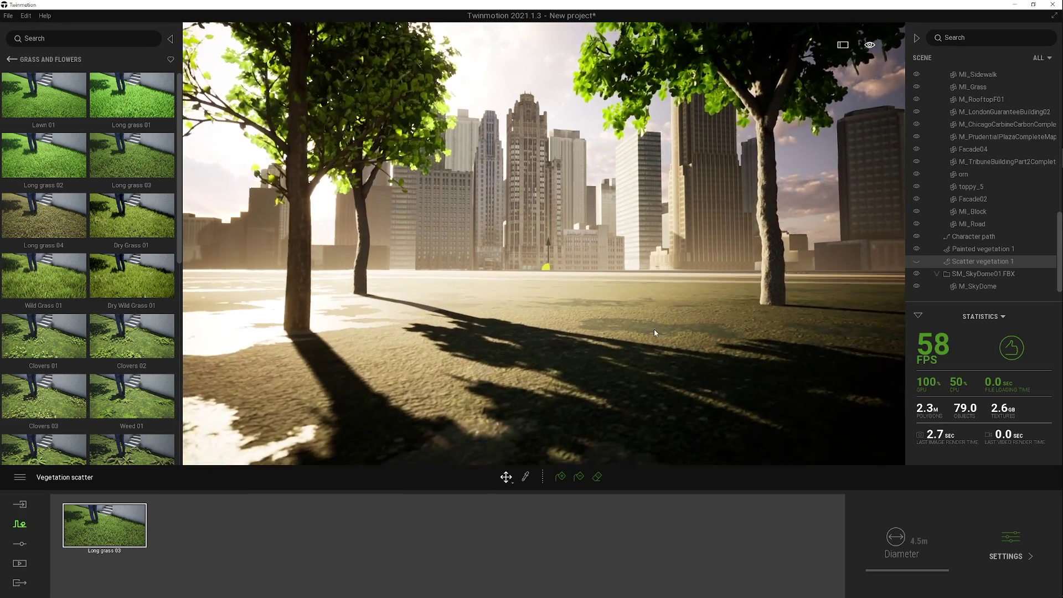
- Show Scatter vegetation 1 again and frame the grassy lawn between the trees
click(916, 262)
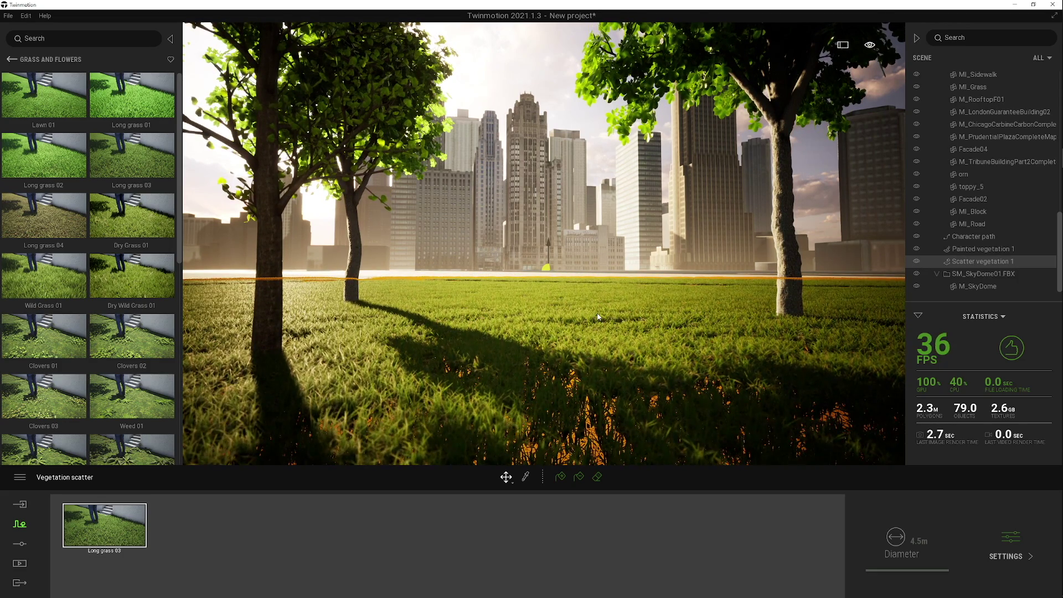
middle_drag(607, 310, 606, 323)
right_drag(624, 322, 617, 319)
middle_drag(624, 321, 617, 320)
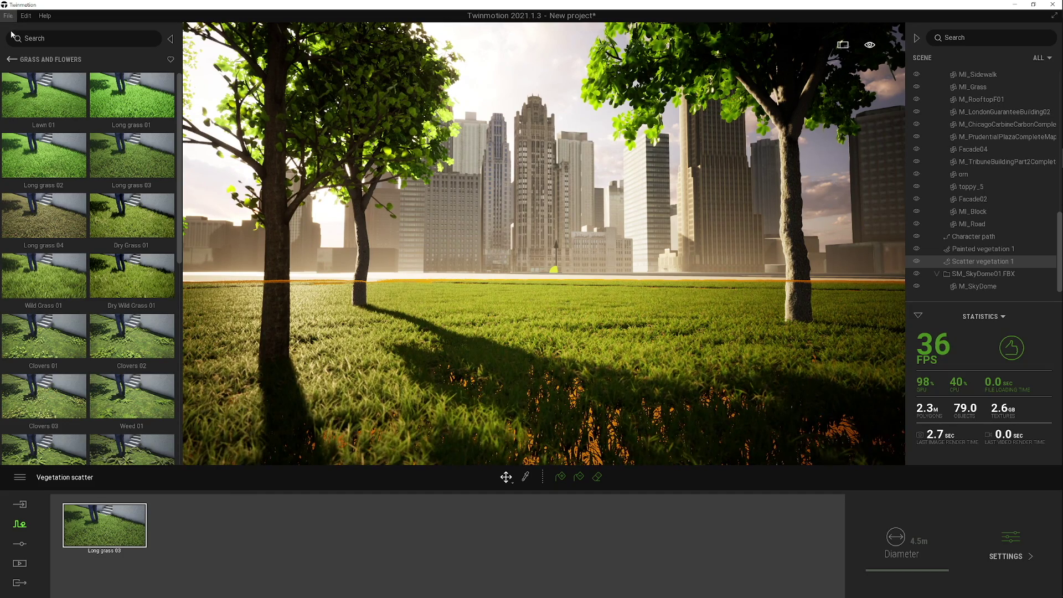
- Choose a grass fading distance shorter than Far in the preferences and deselect the scattered grass
click(20, 479)
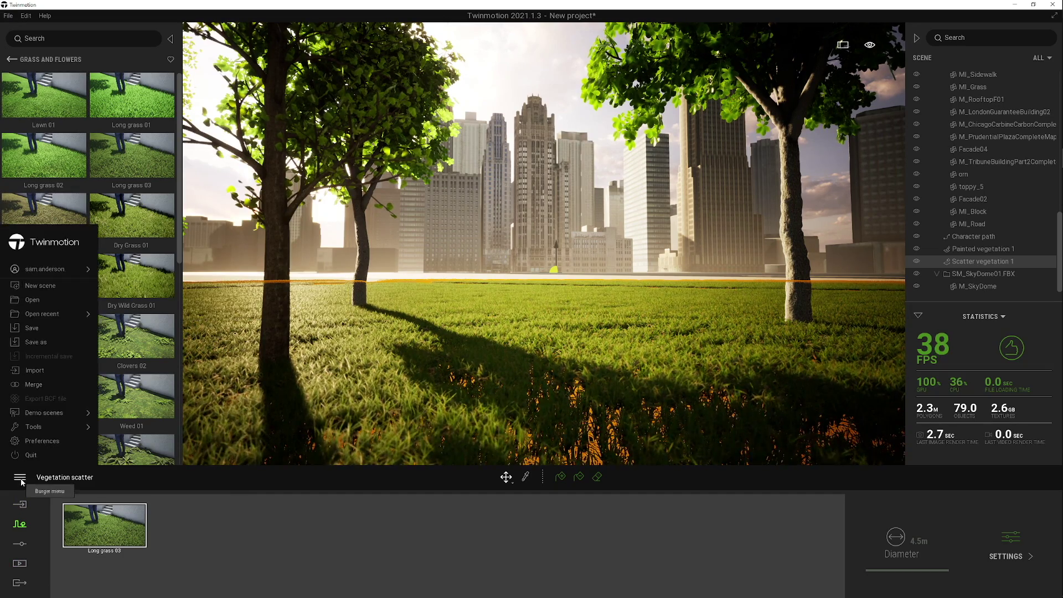
click(33, 441)
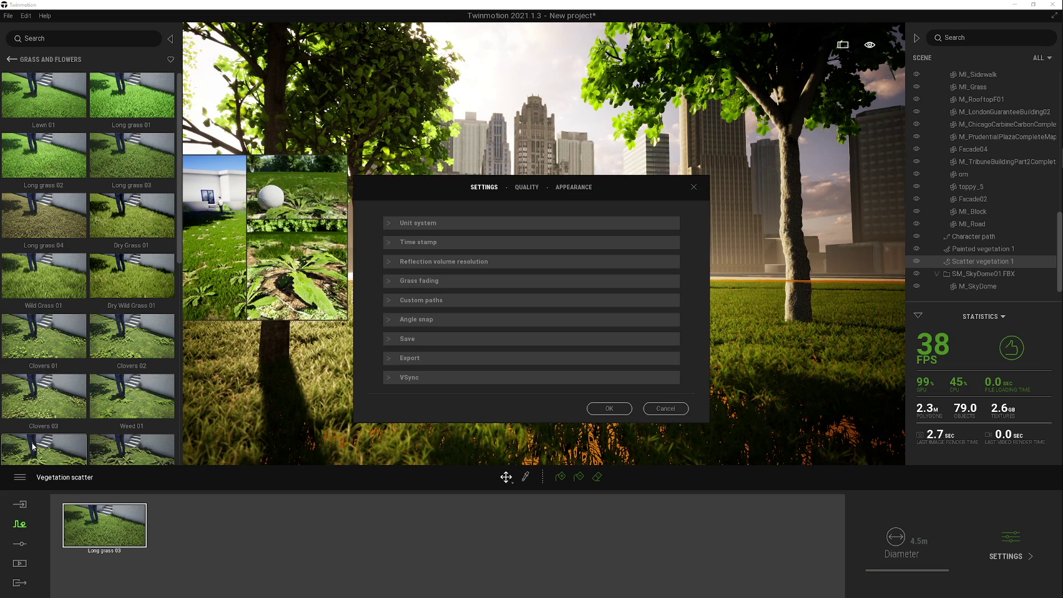
click(389, 281)
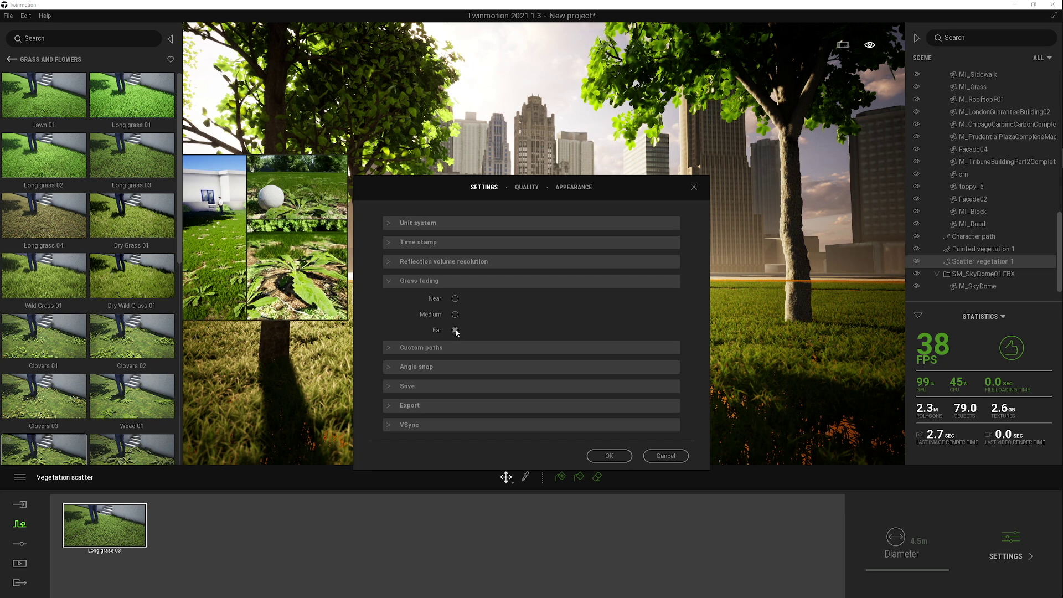
click(610, 455)
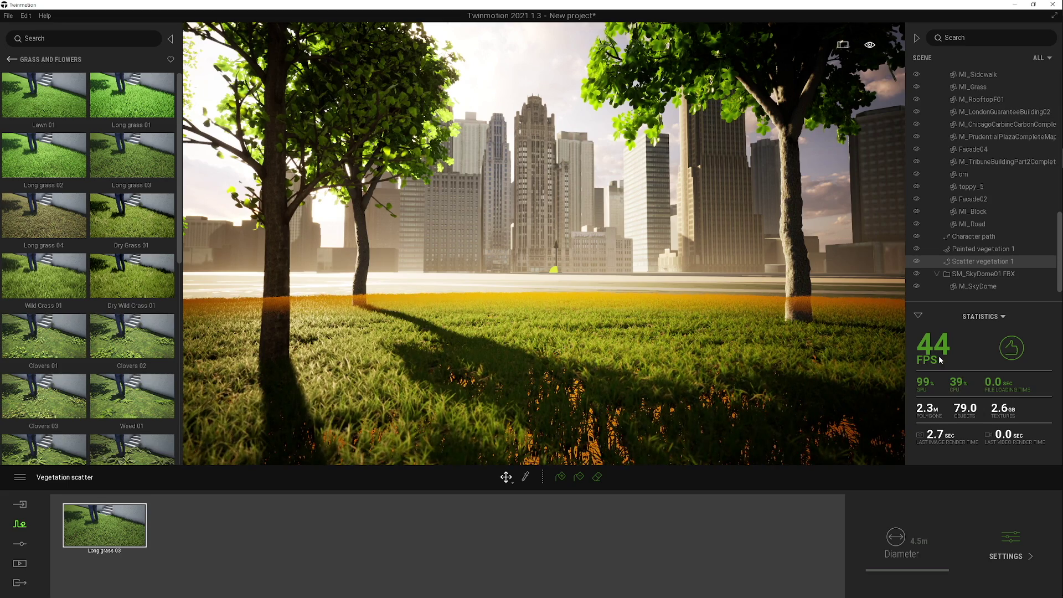
click(597, 125)
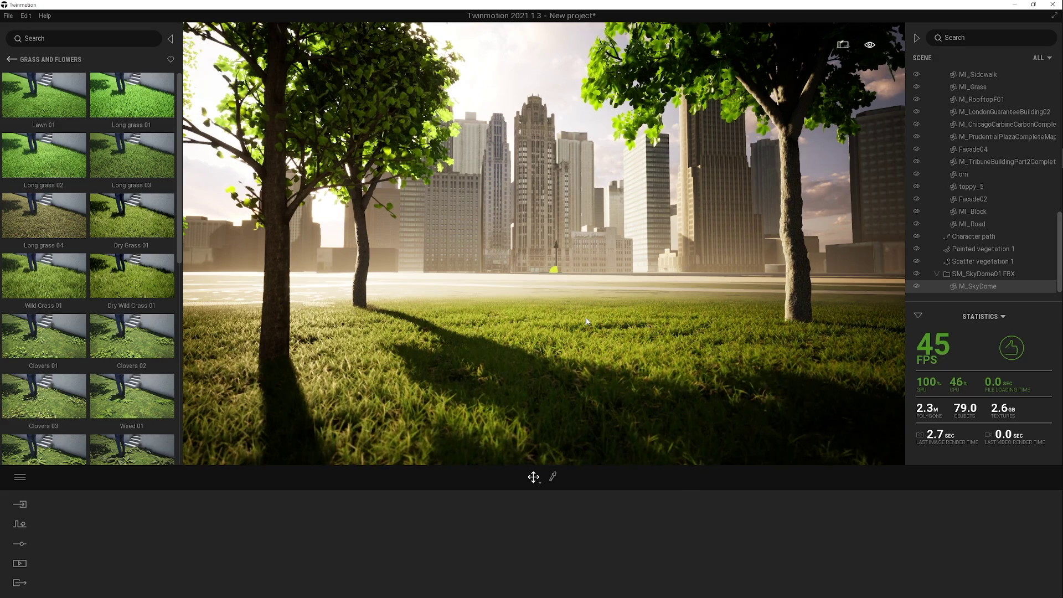
- Place a Flat landscape from the vegetation and landscape library on the bare ground beyond the park path
middle_drag(587, 321, 476, 310)
scroll(557, 307, up, 3)
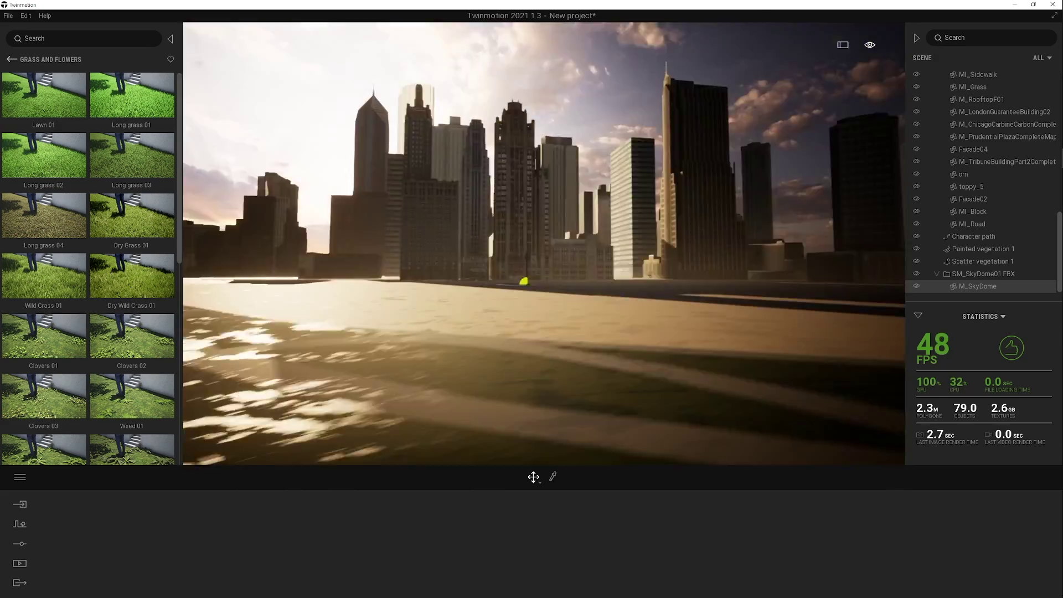
right_drag(554, 313, 510, 316)
middle_drag(509, 317, 501, 319)
right_drag(501, 319, 515, 309)
middle_drag(515, 308, 482, 281)
key(Up)
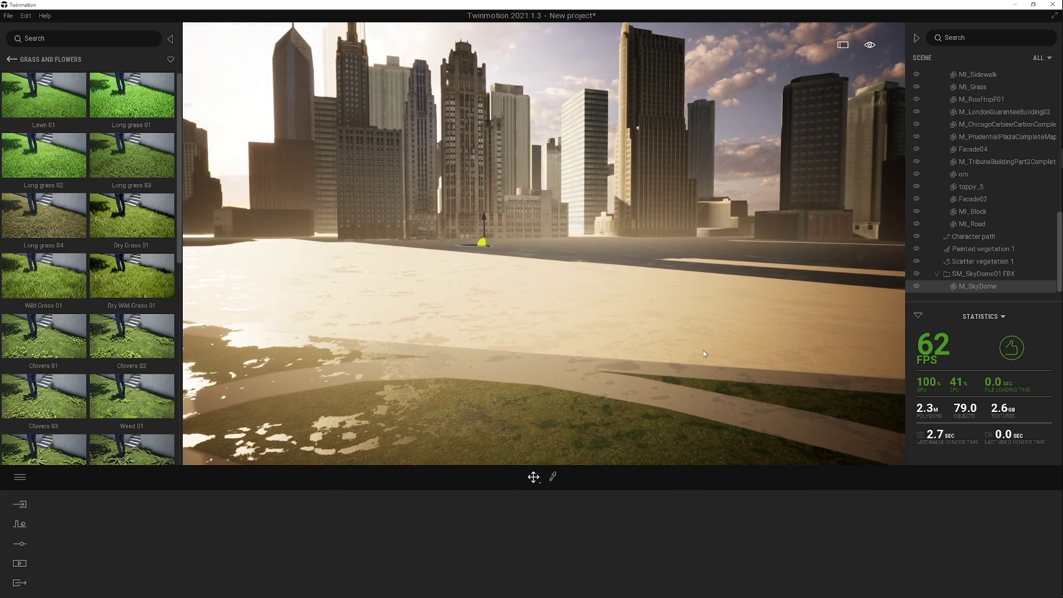
click(12, 60)
click(46, 108)
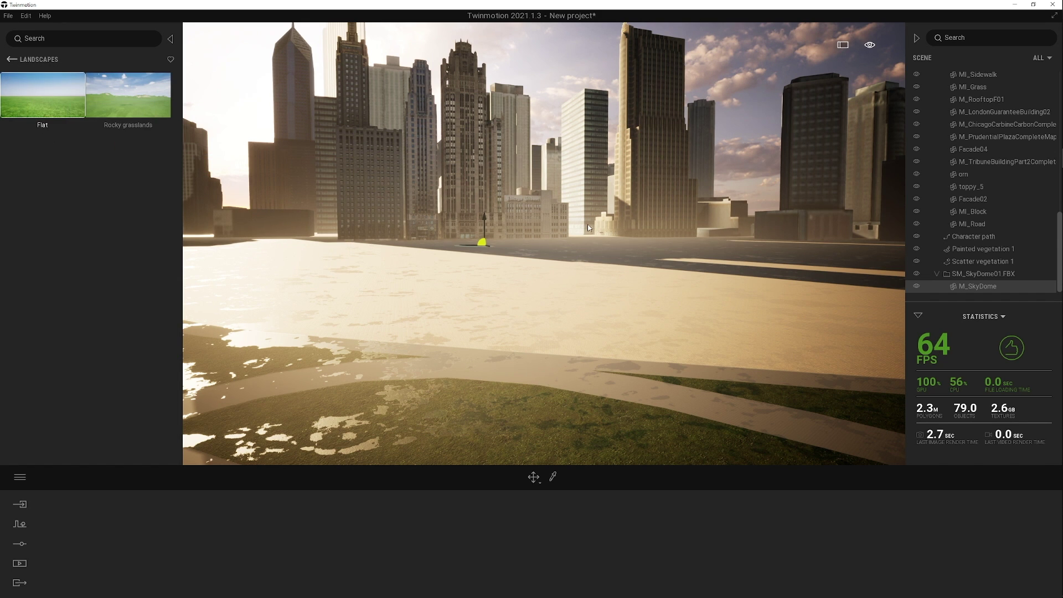
click(580, 303)
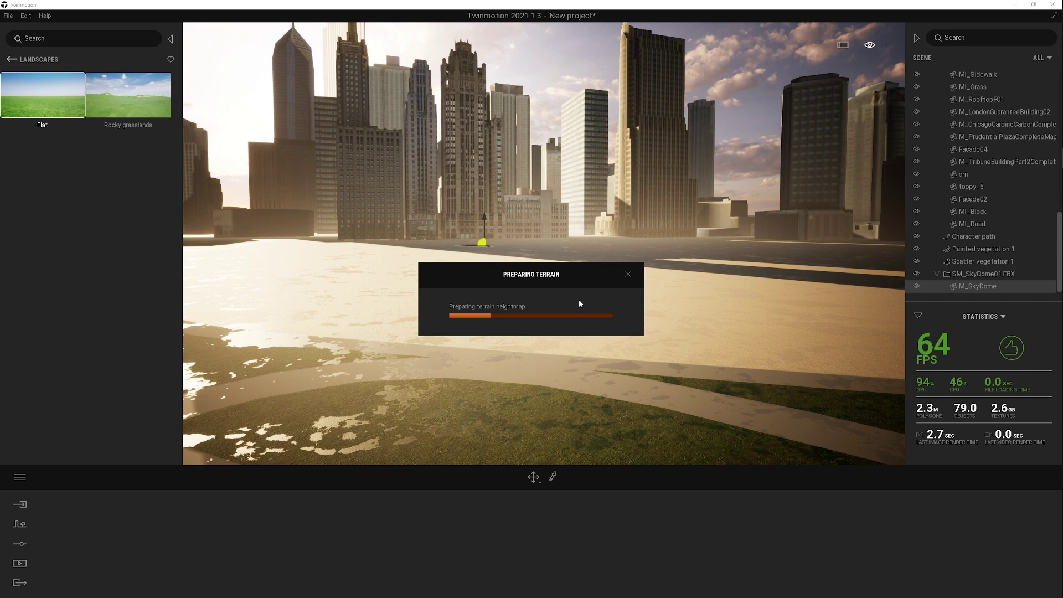
click(540, 304)
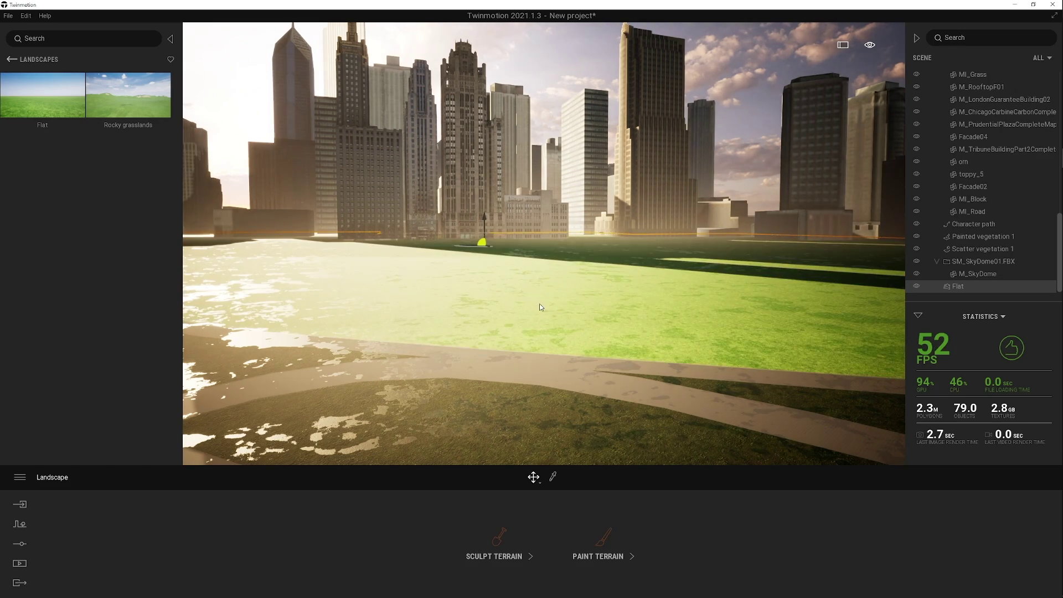
- Raise mounds on the flat landscape, increasing the brush diameter from 10 m to 25 m, and rework them with another sculpting mode
mouse_move(540, 304)
right_down()
mouse_move(476, 316)
mouse_move(580, 291)
mouse_move(543, 321)
mouse_move(583, 345)
right_up()
key(s)
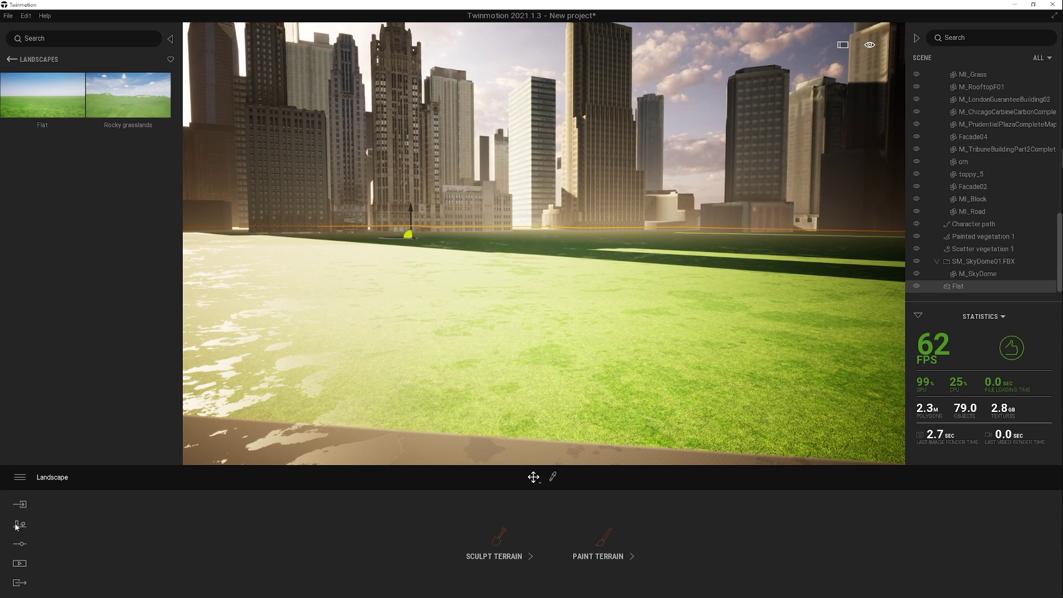
click(531, 535)
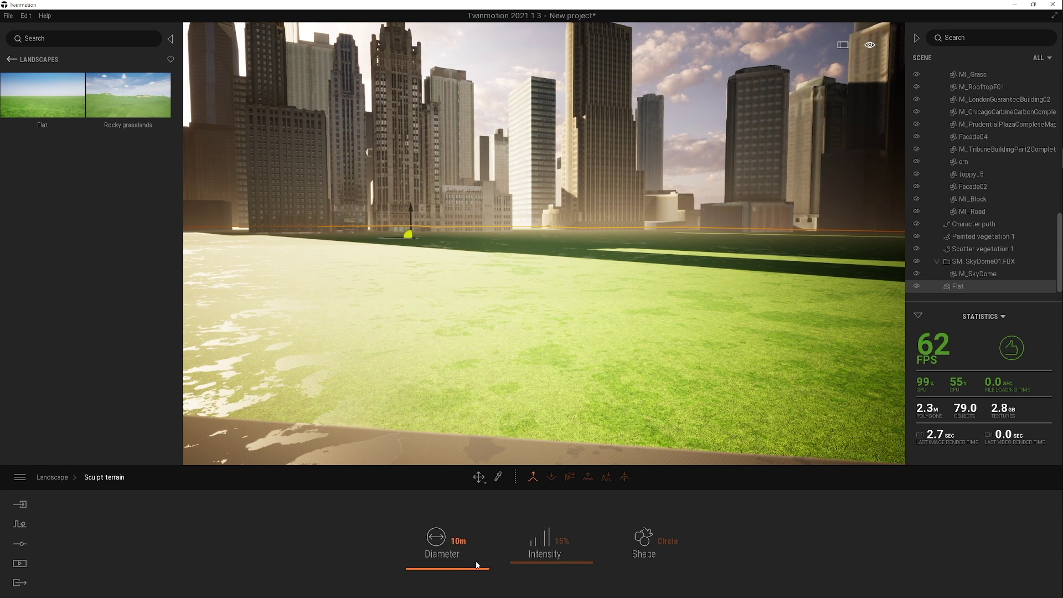
drag(532, 351, 578, 338)
click(439, 568)
mouse_move(404, 291)
mouse_down()
mouse_move(620, 274)
mouse_move(706, 288)
mouse_up()
click(570, 477)
drag(603, 304, 475, 304)
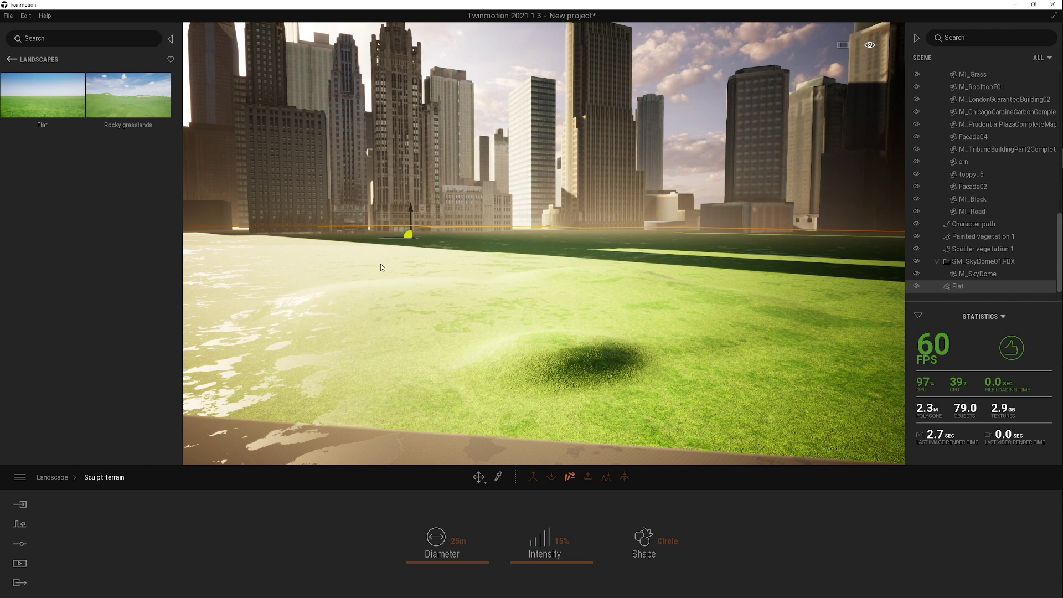
- Raise further mounds across the landscape with the 25 m circular brush at 15% intensity, undoing the first stroke near the path
click(535, 478)
drag(714, 388, 665, 394)
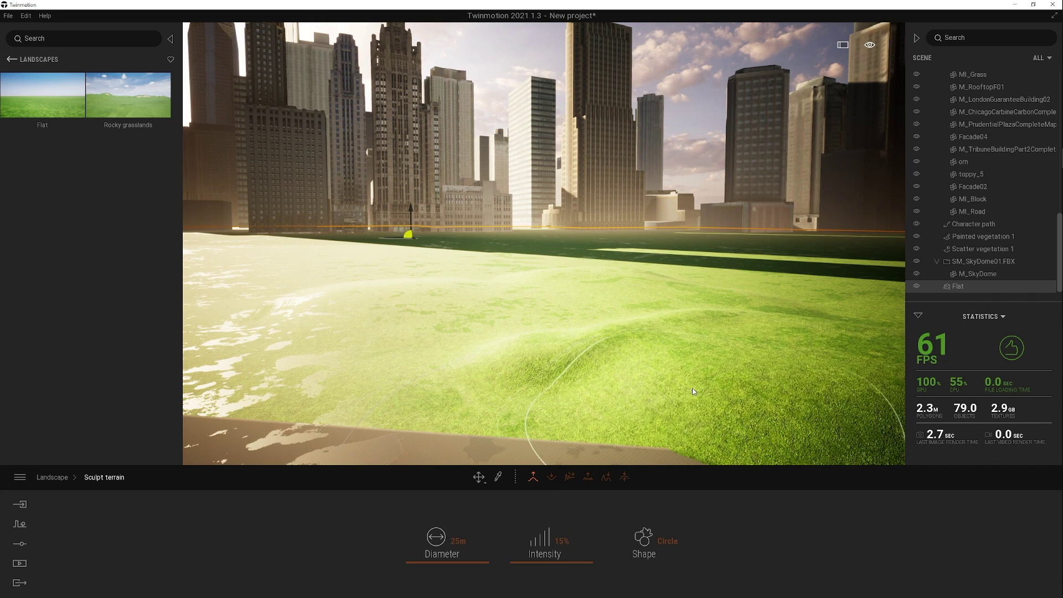
key(ctrl+z)
right_drag(719, 328, 819, 293)
mouse_move(819, 292)
mouse_down()
mouse_move(427, 247)
mouse_move(553, 274)
mouse_move(515, 352)
mouse_move(686, 348)
mouse_up()
mouse_move(639, 302)
right_down()
mouse_move(541, 263)
mouse_move(643, 299)
right_up()
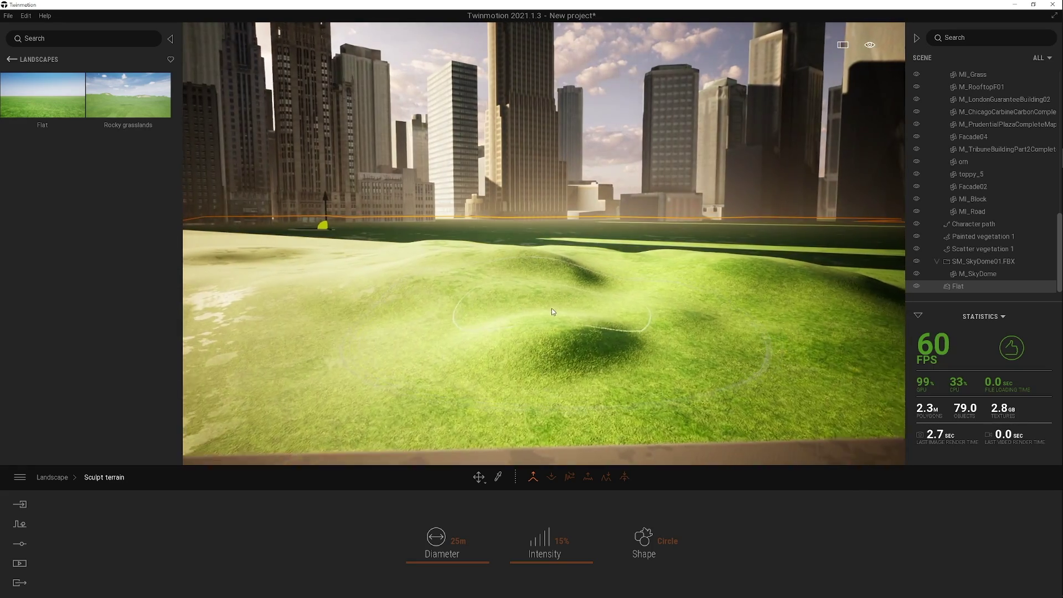
key(w)
mouse_move(548, 315)
right_down()
mouse_move(609, 313)
mouse_move(592, 310)
right_up()
drag(671, 308, 659, 310)
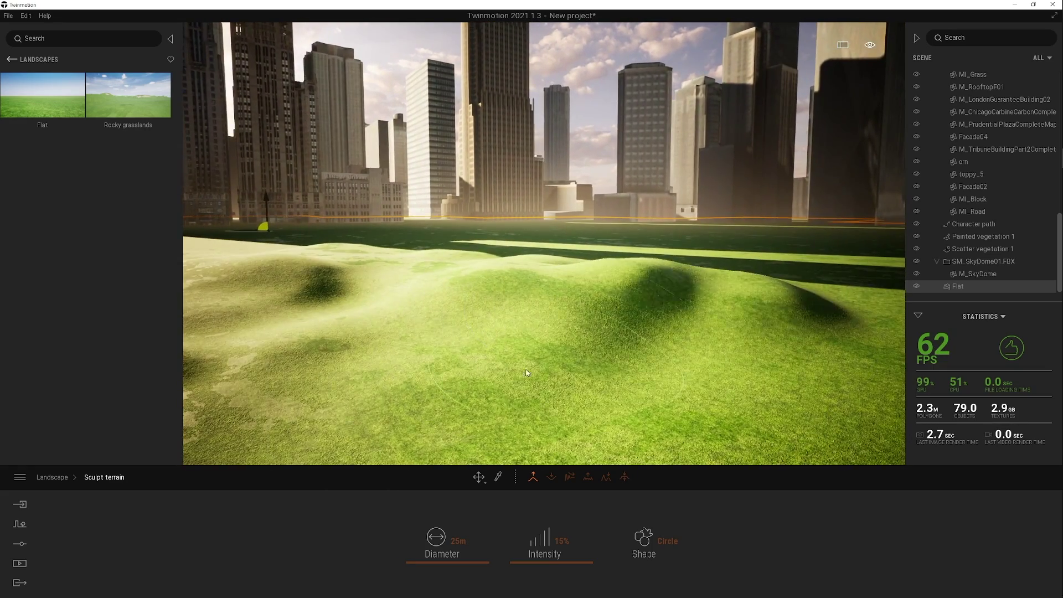
right_drag(526, 373, 429, 372)
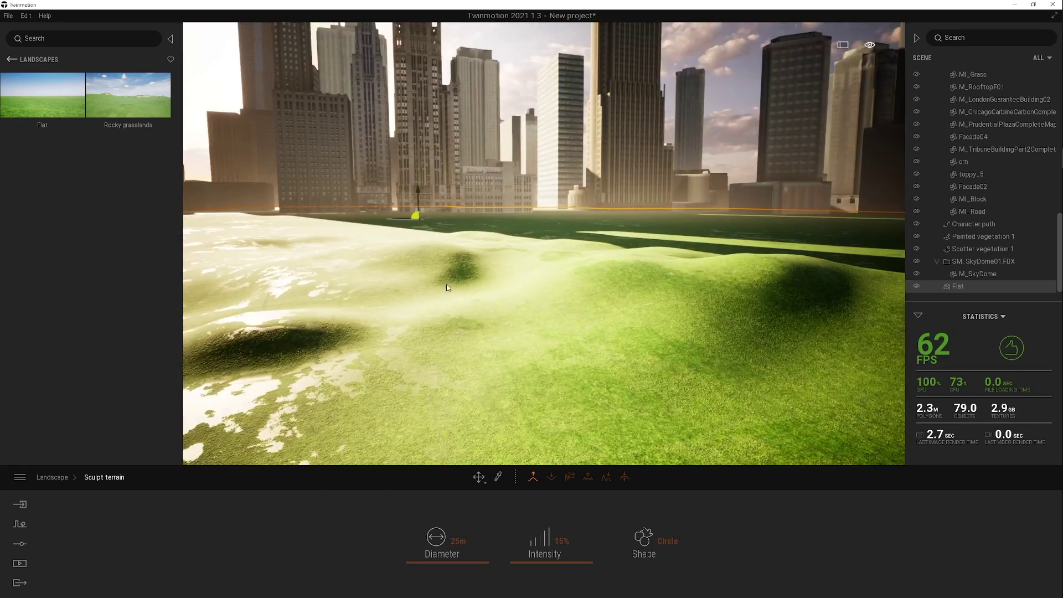
- Raise irregular mounds on the landscape with the Blobs brush shape and return to the top level of the asset library
click(669, 543)
click(697, 471)
mouse_move(704, 354)
mouse_down()
mouse_move(441, 332)
mouse_move(598, 299)
mouse_up()
mouse_move(587, 332)
right_down()
mouse_move(682, 337)
mouse_move(649, 364)
right_up()
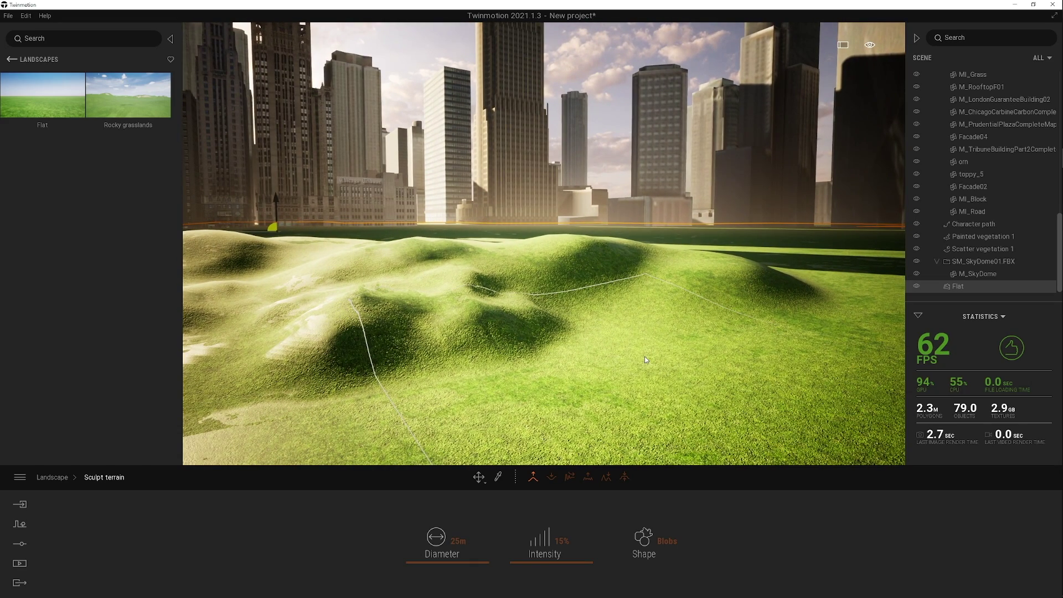
click(11, 59)
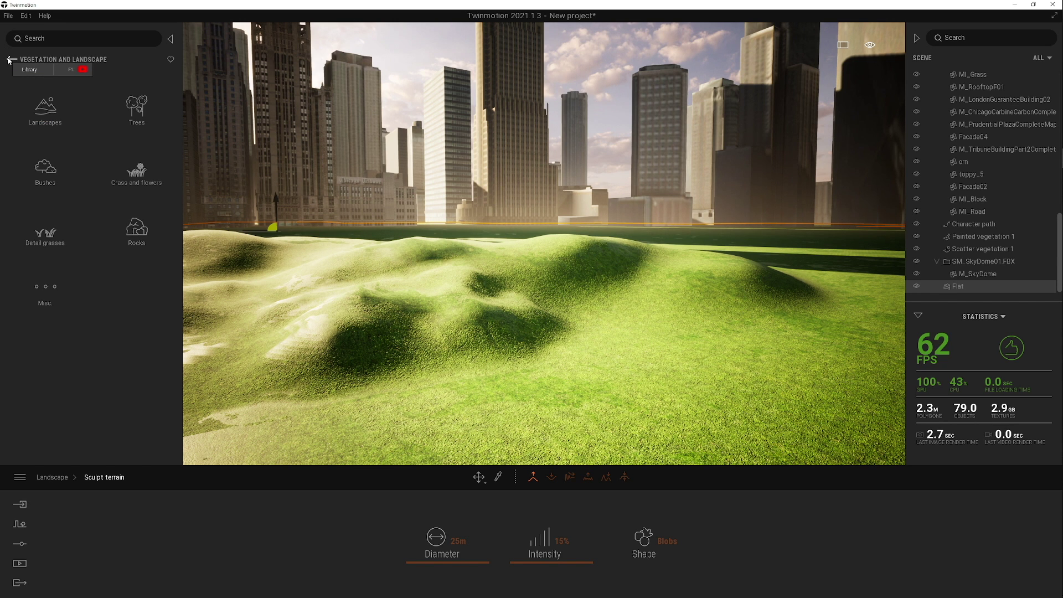
click(10, 59)
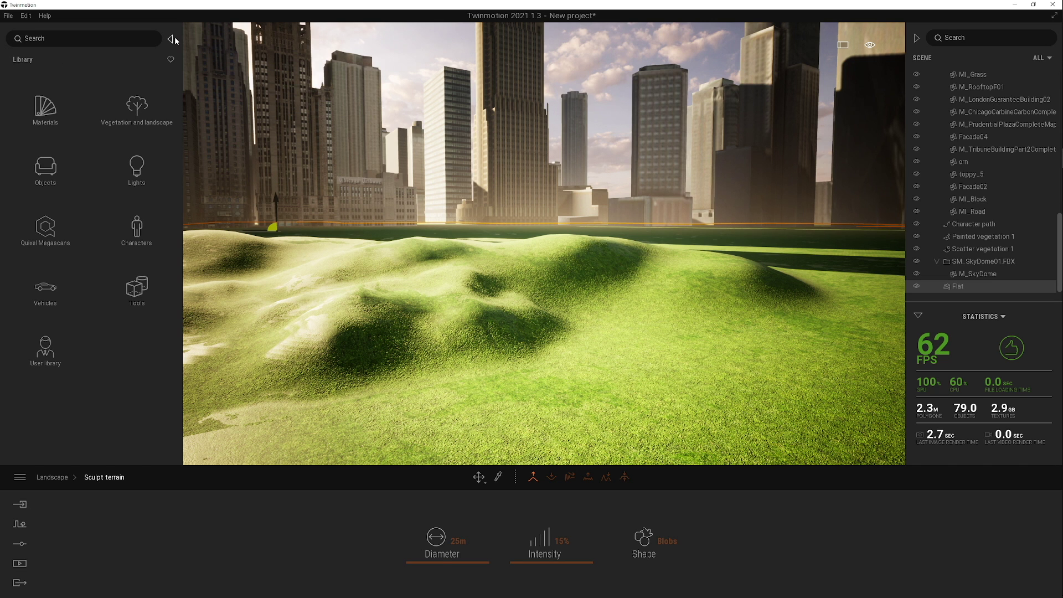